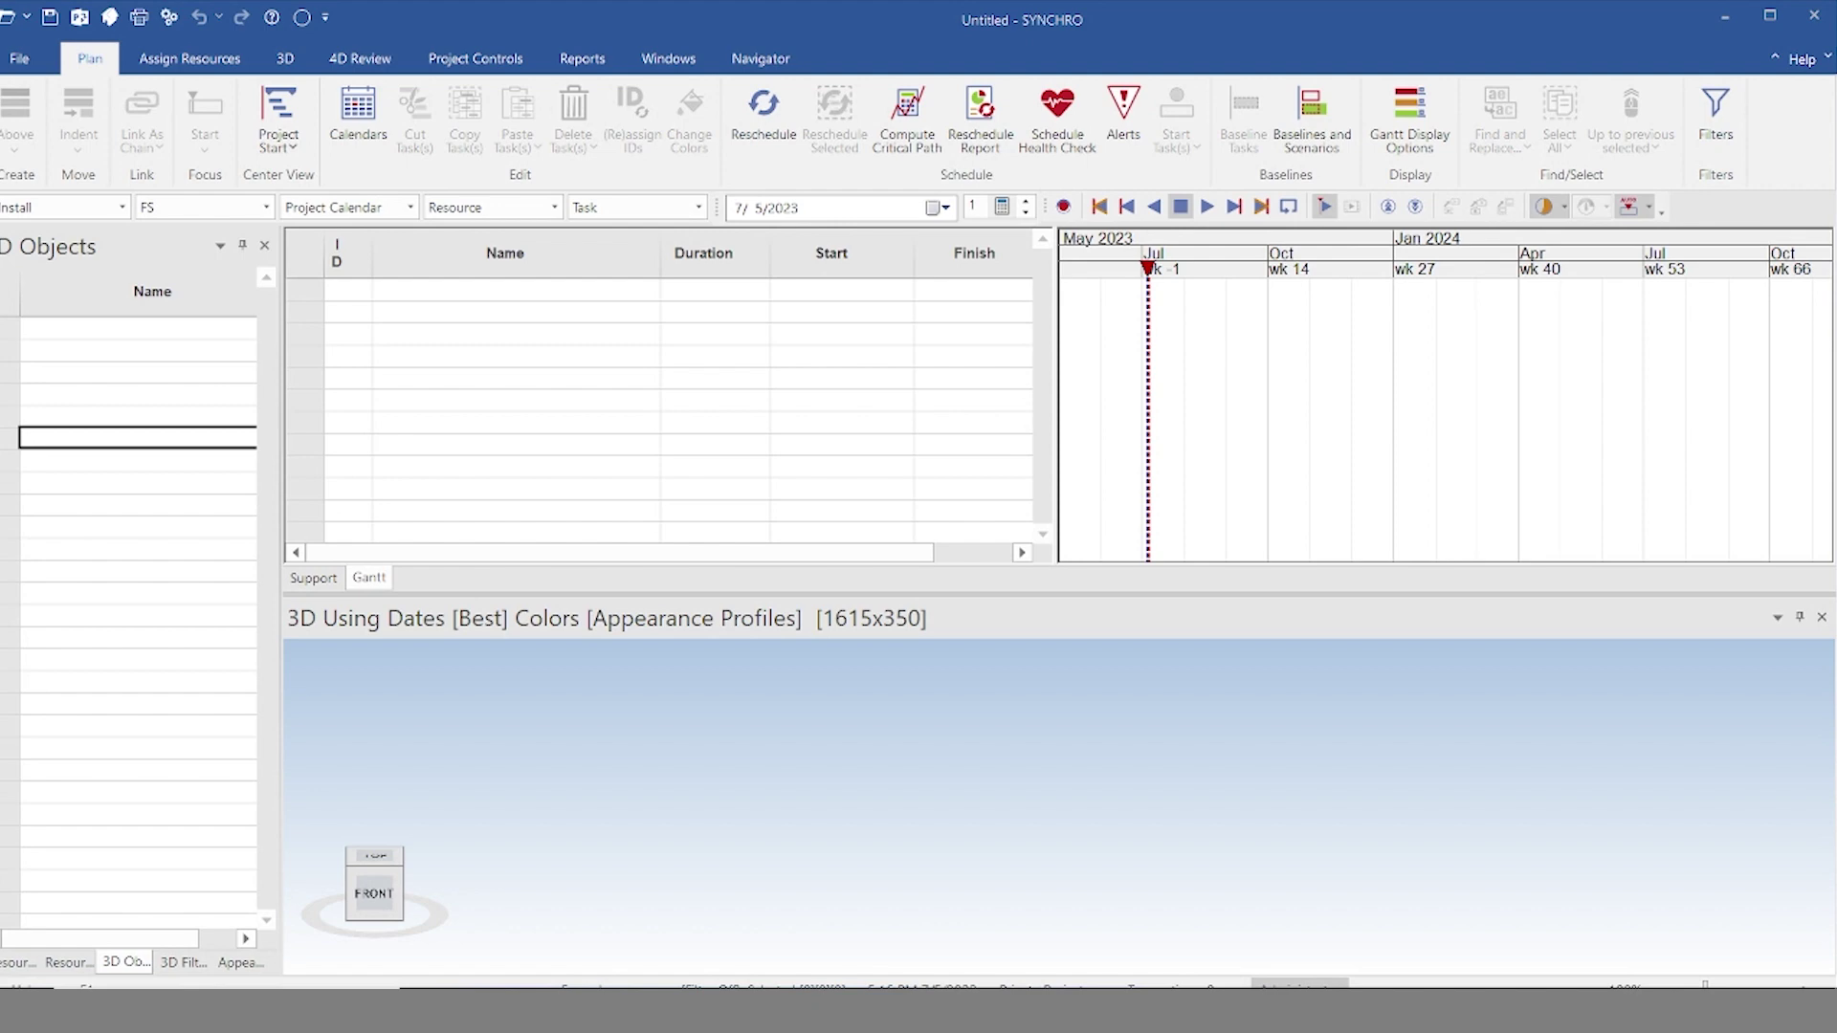
# Step: From the empty 3D Objects list, show the File menu's Import formats
pyautogui.click(138, 460)
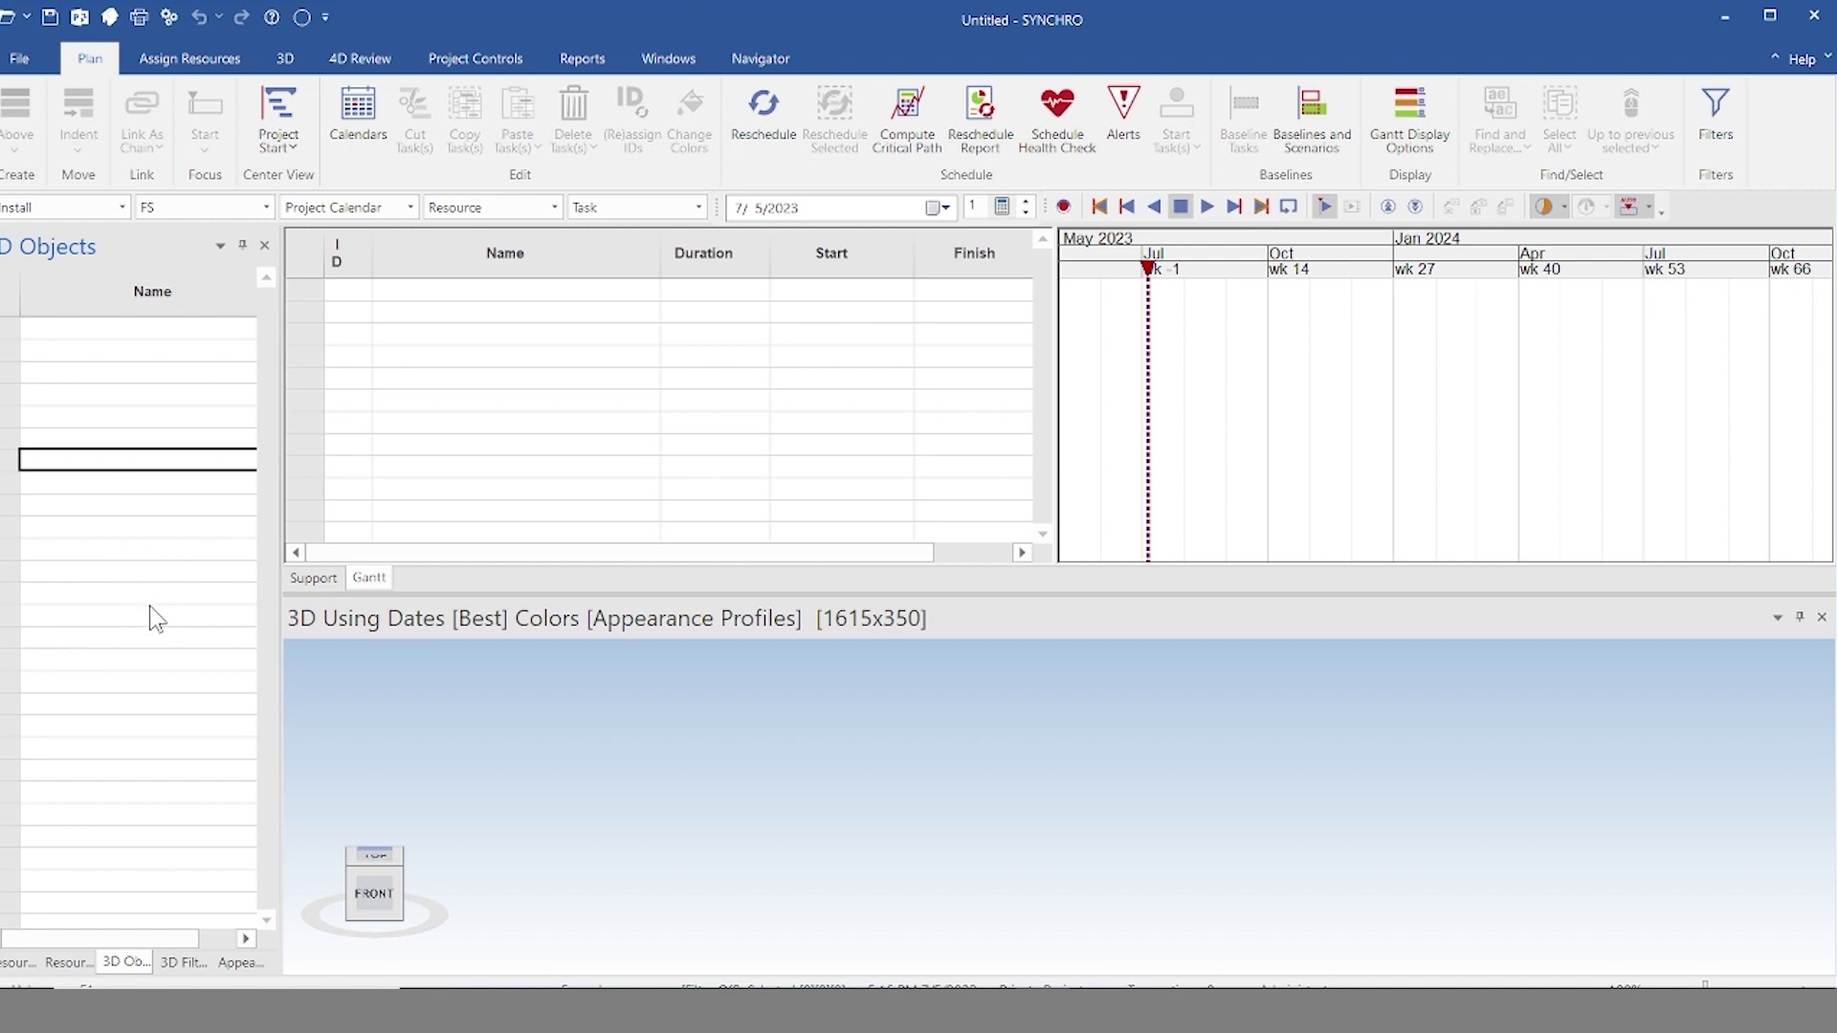
pyautogui.press('Down')
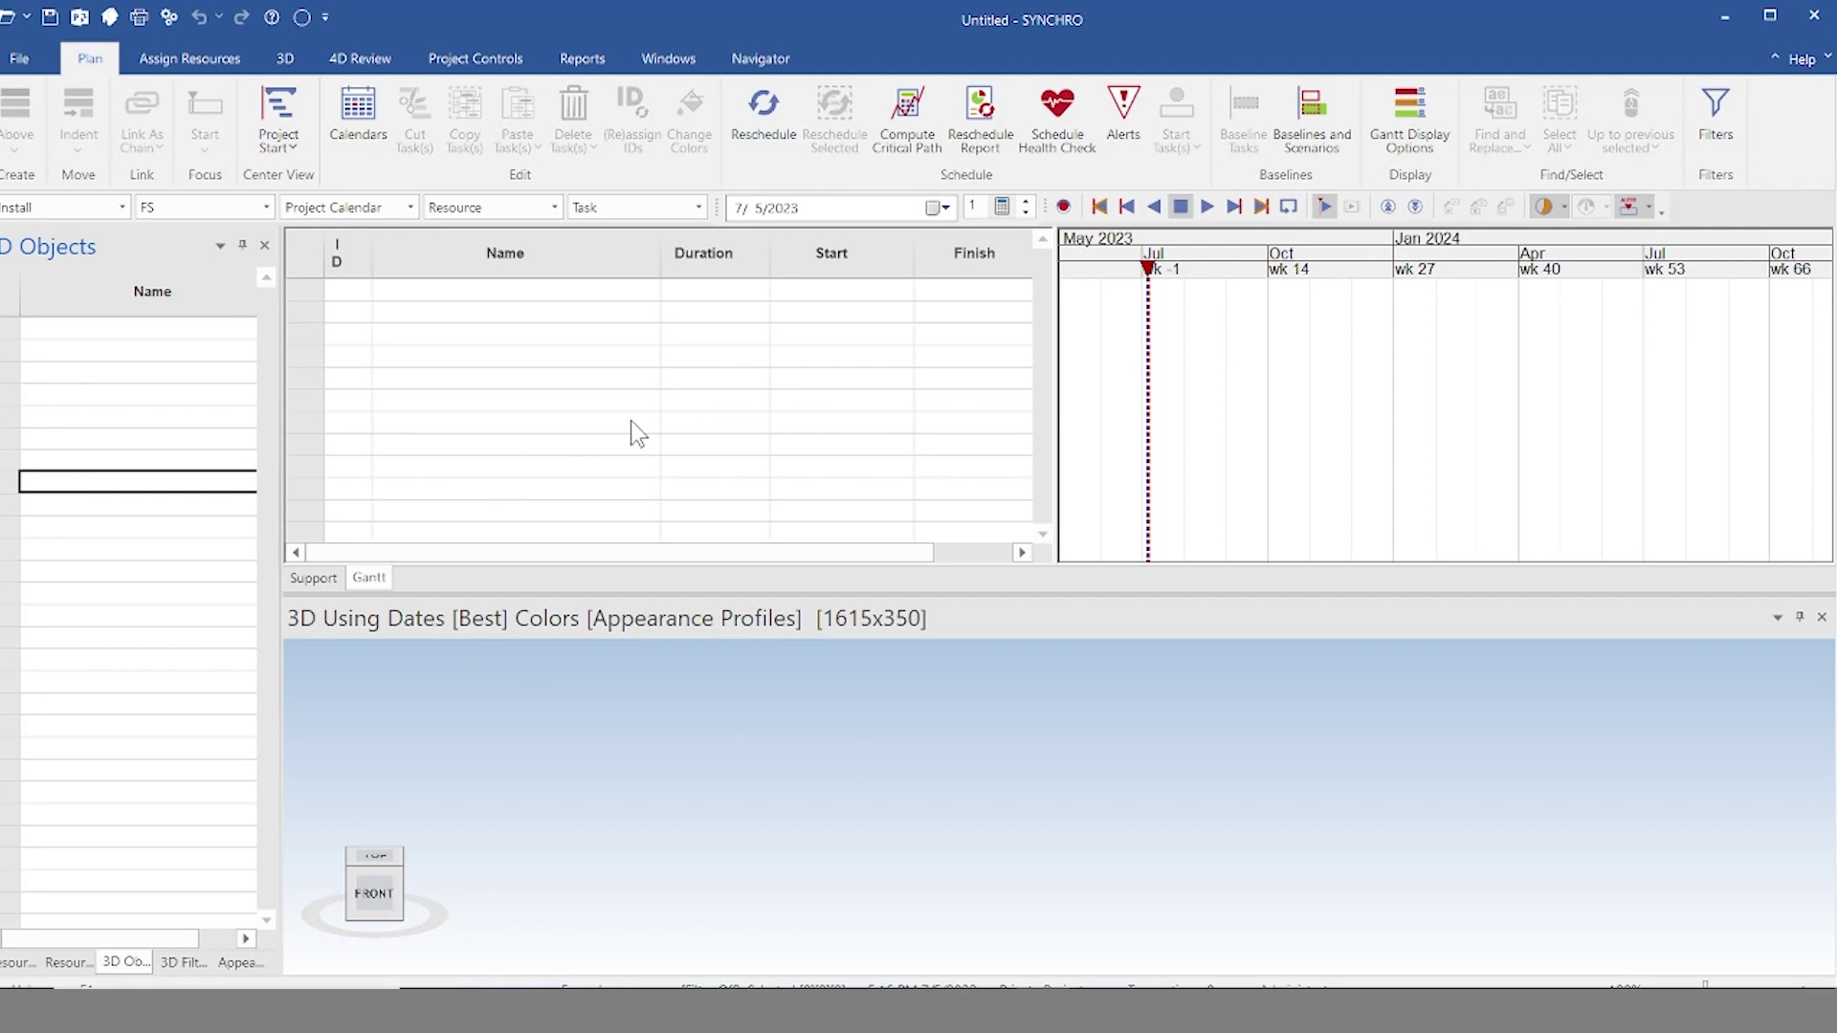
pyautogui.click(35, 69)
pyautogui.moveTo(199, 369)
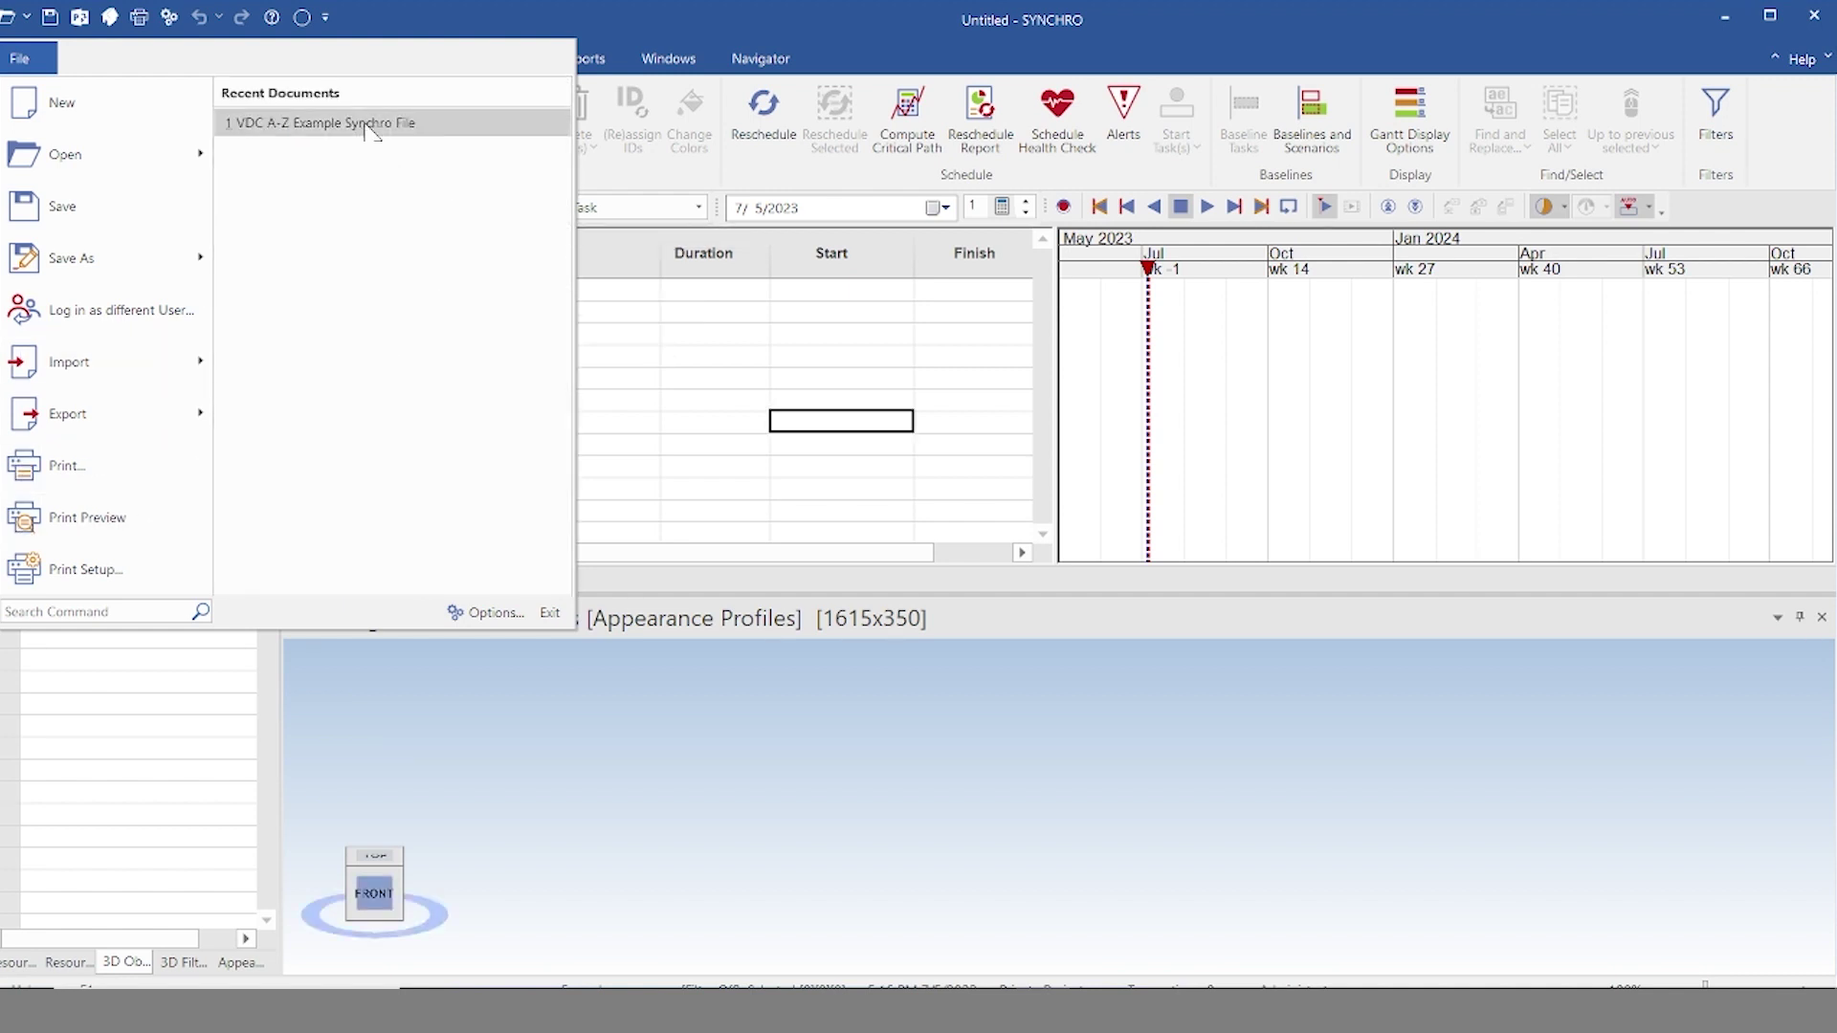
# Step: Open VDC A-Z Example Synchro File without saving, then briefly expand Level L1 Deck
pyautogui.click(373, 125)
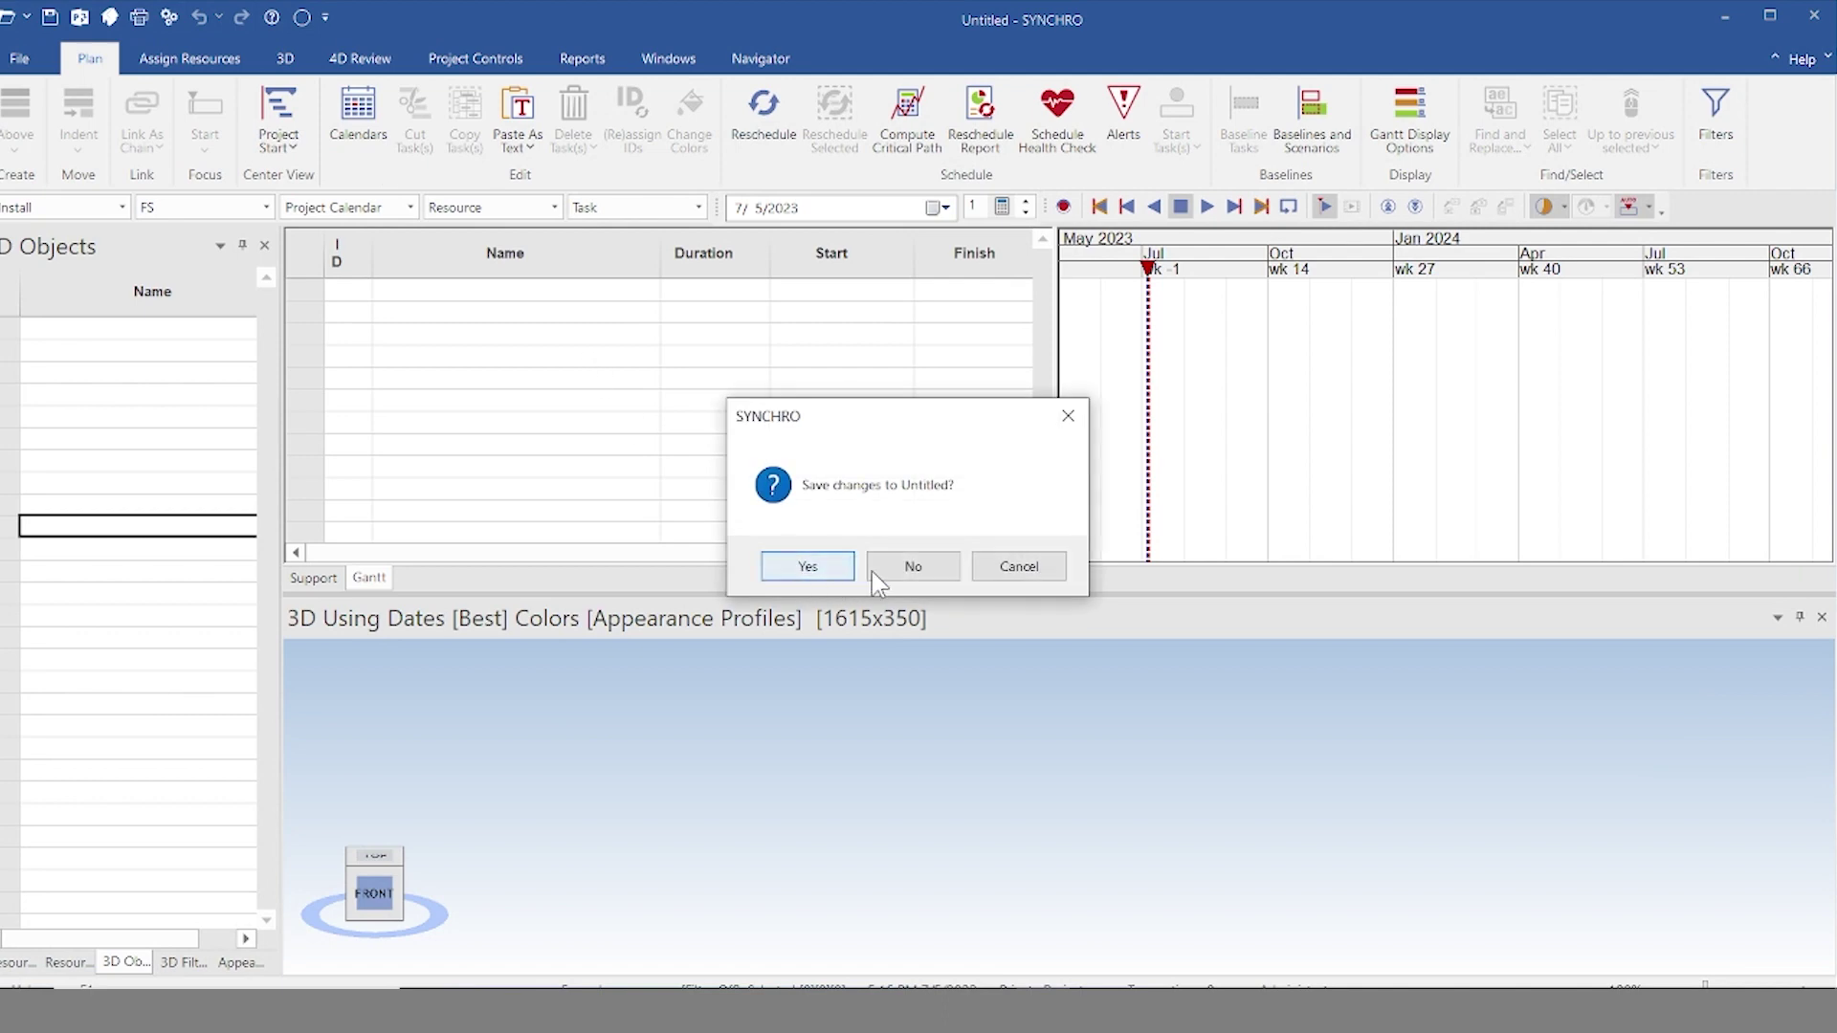
pyautogui.click(914, 568)
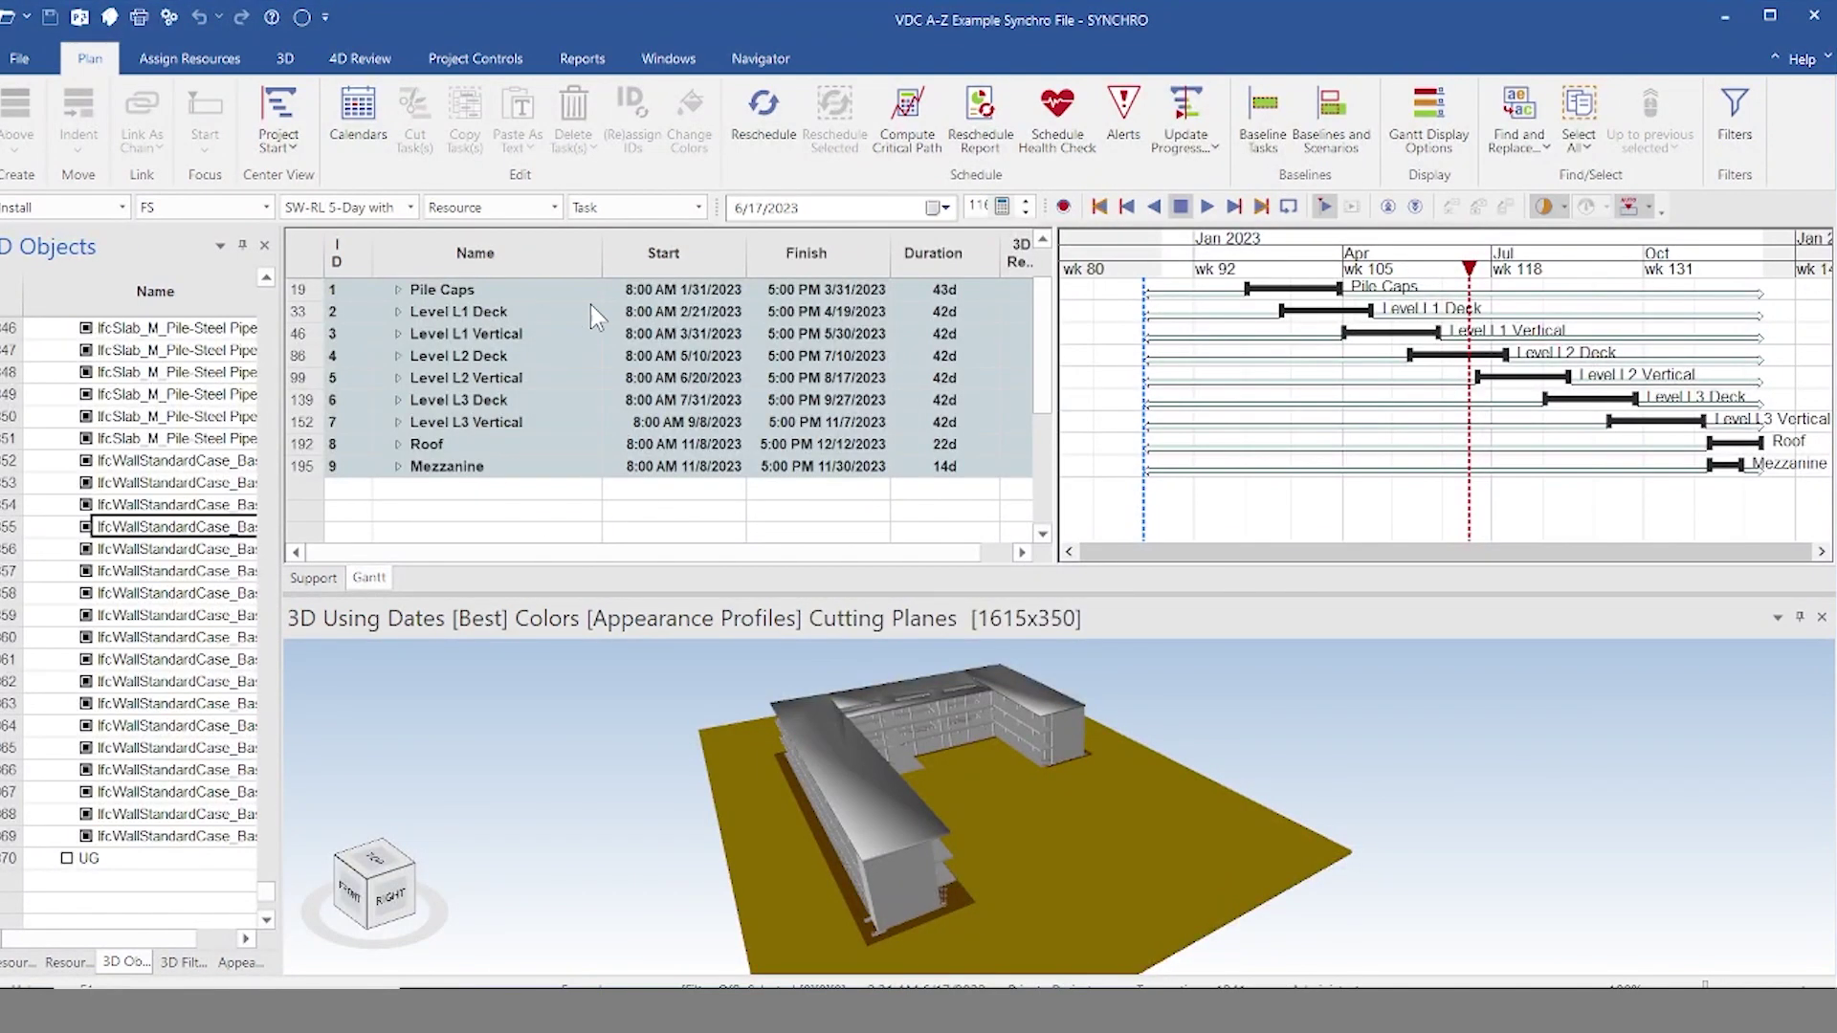
pyautogui.click(397, 310)
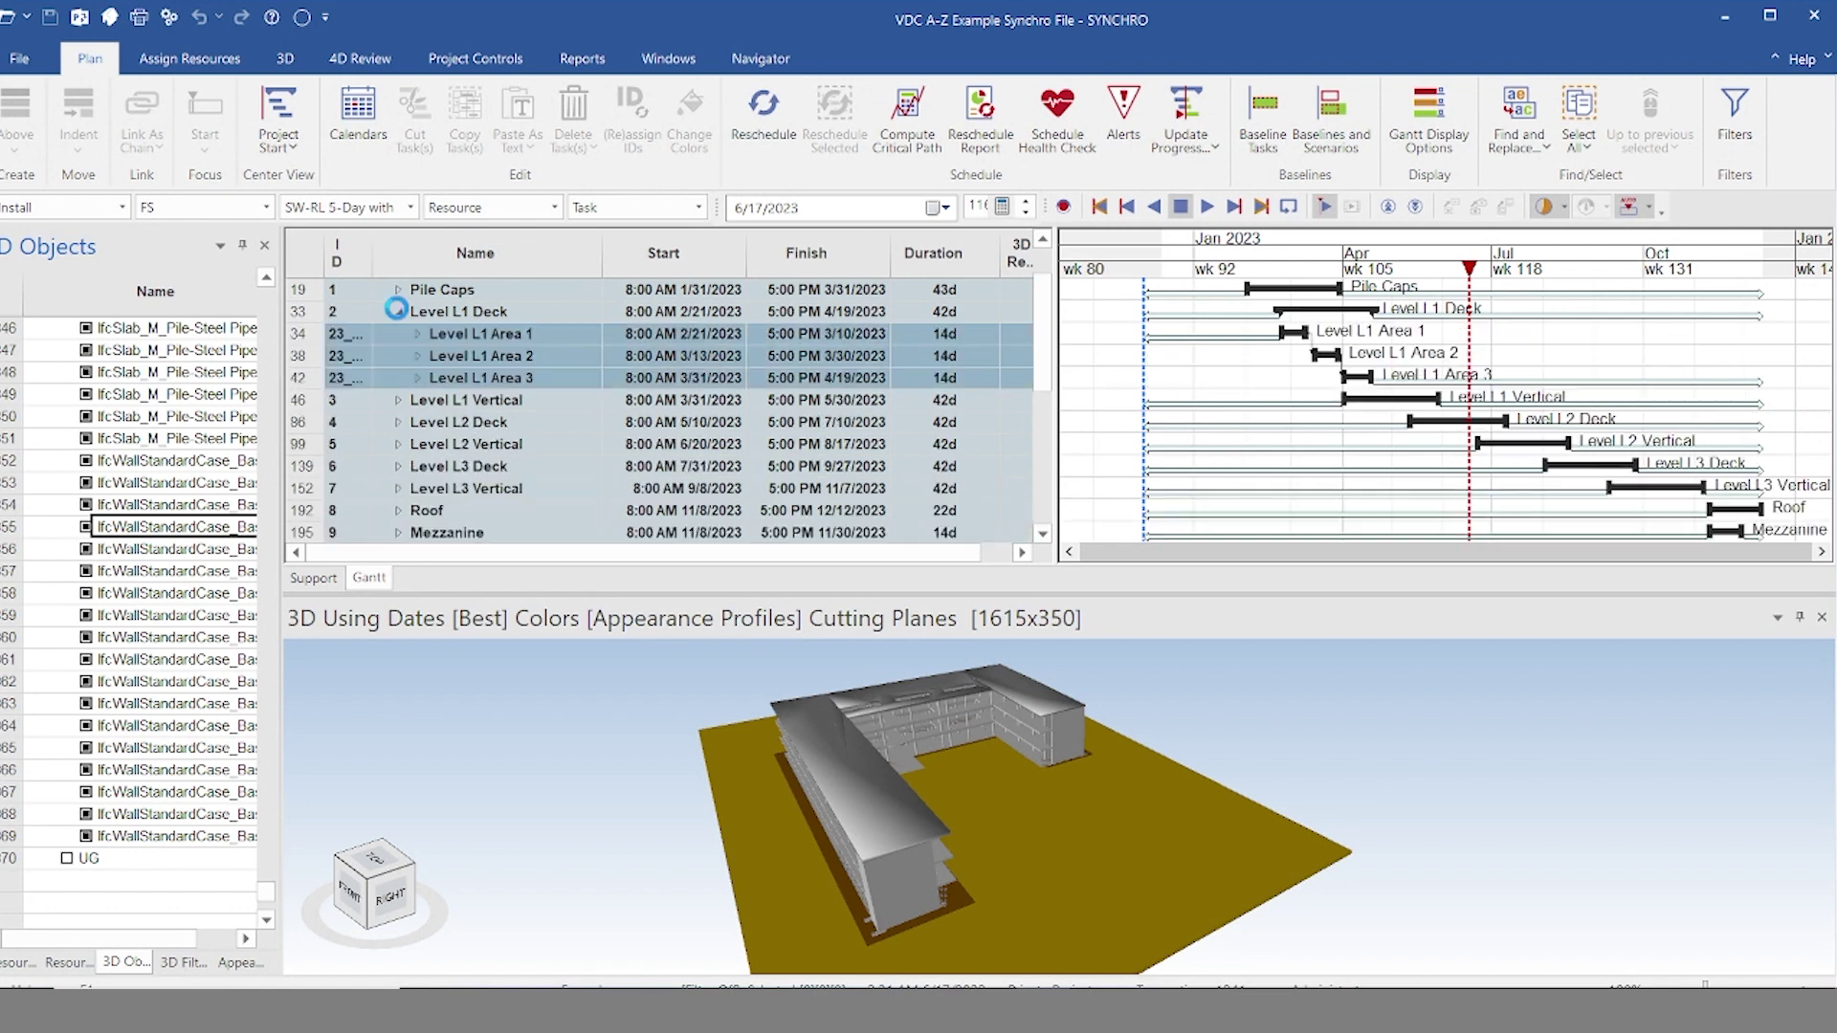
pyautogui.click(418, 334)
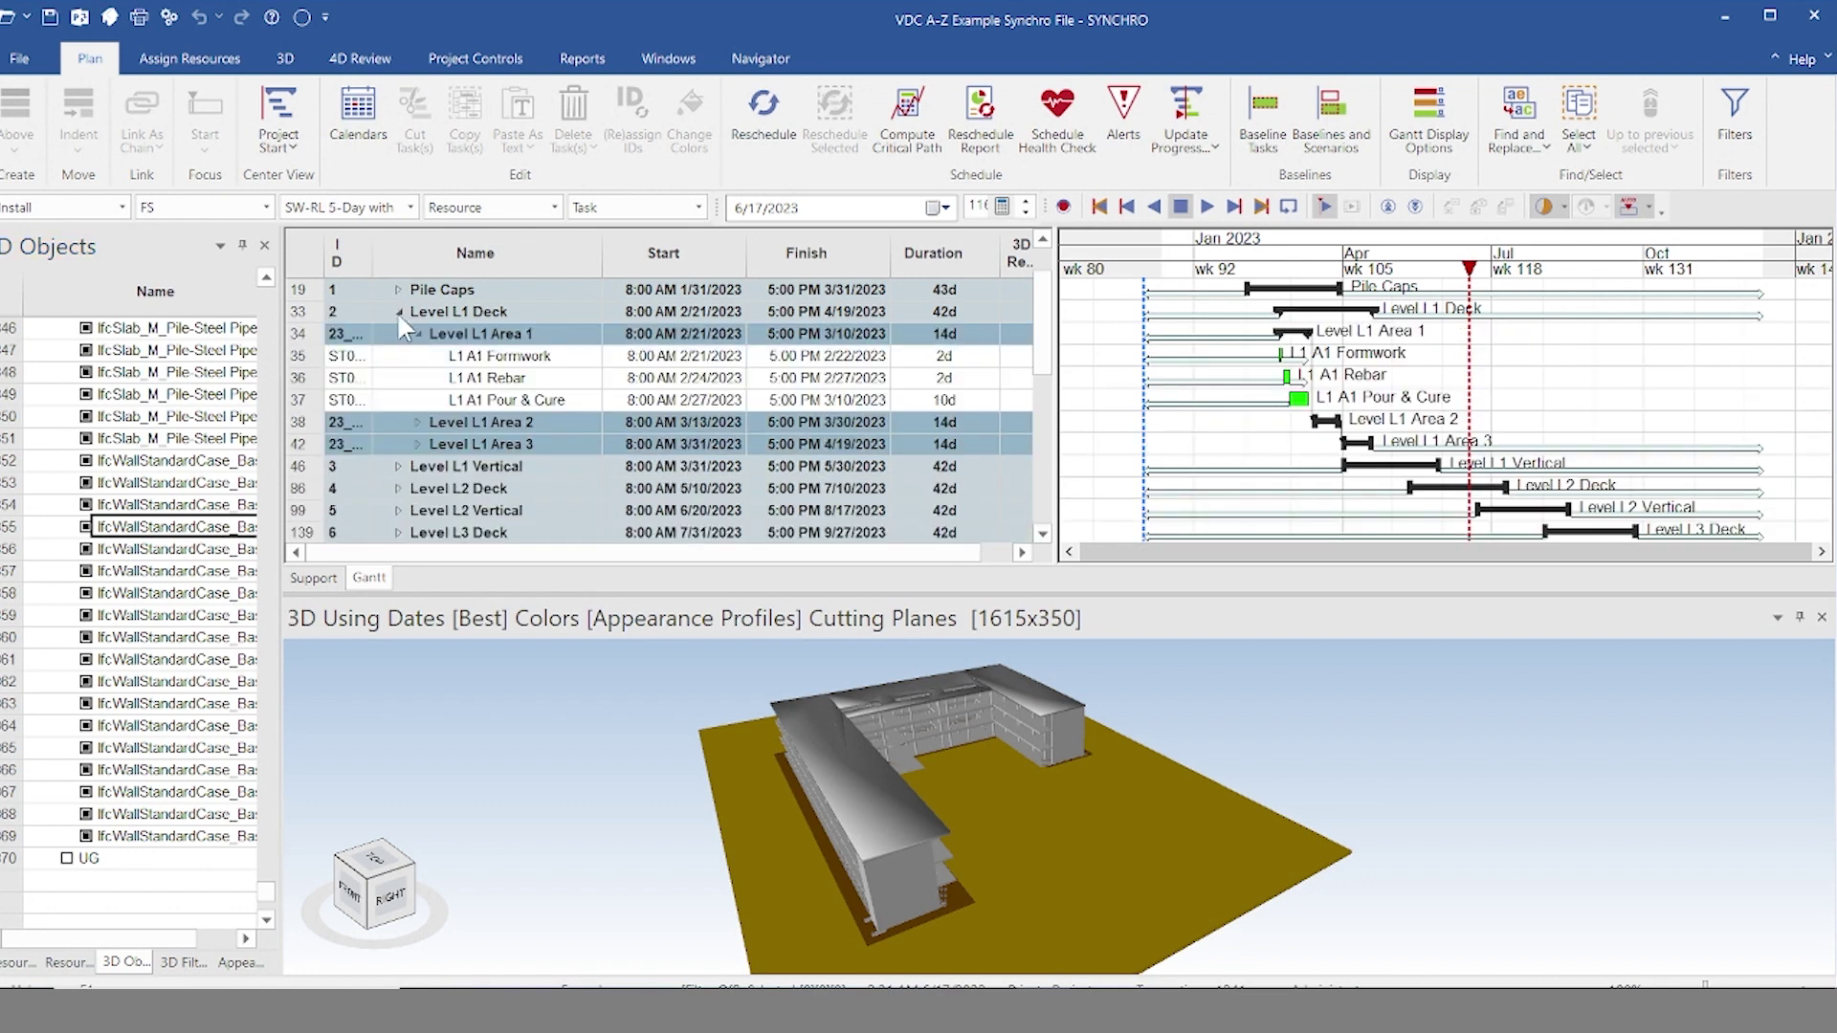
pyautogui.click(398, 312)
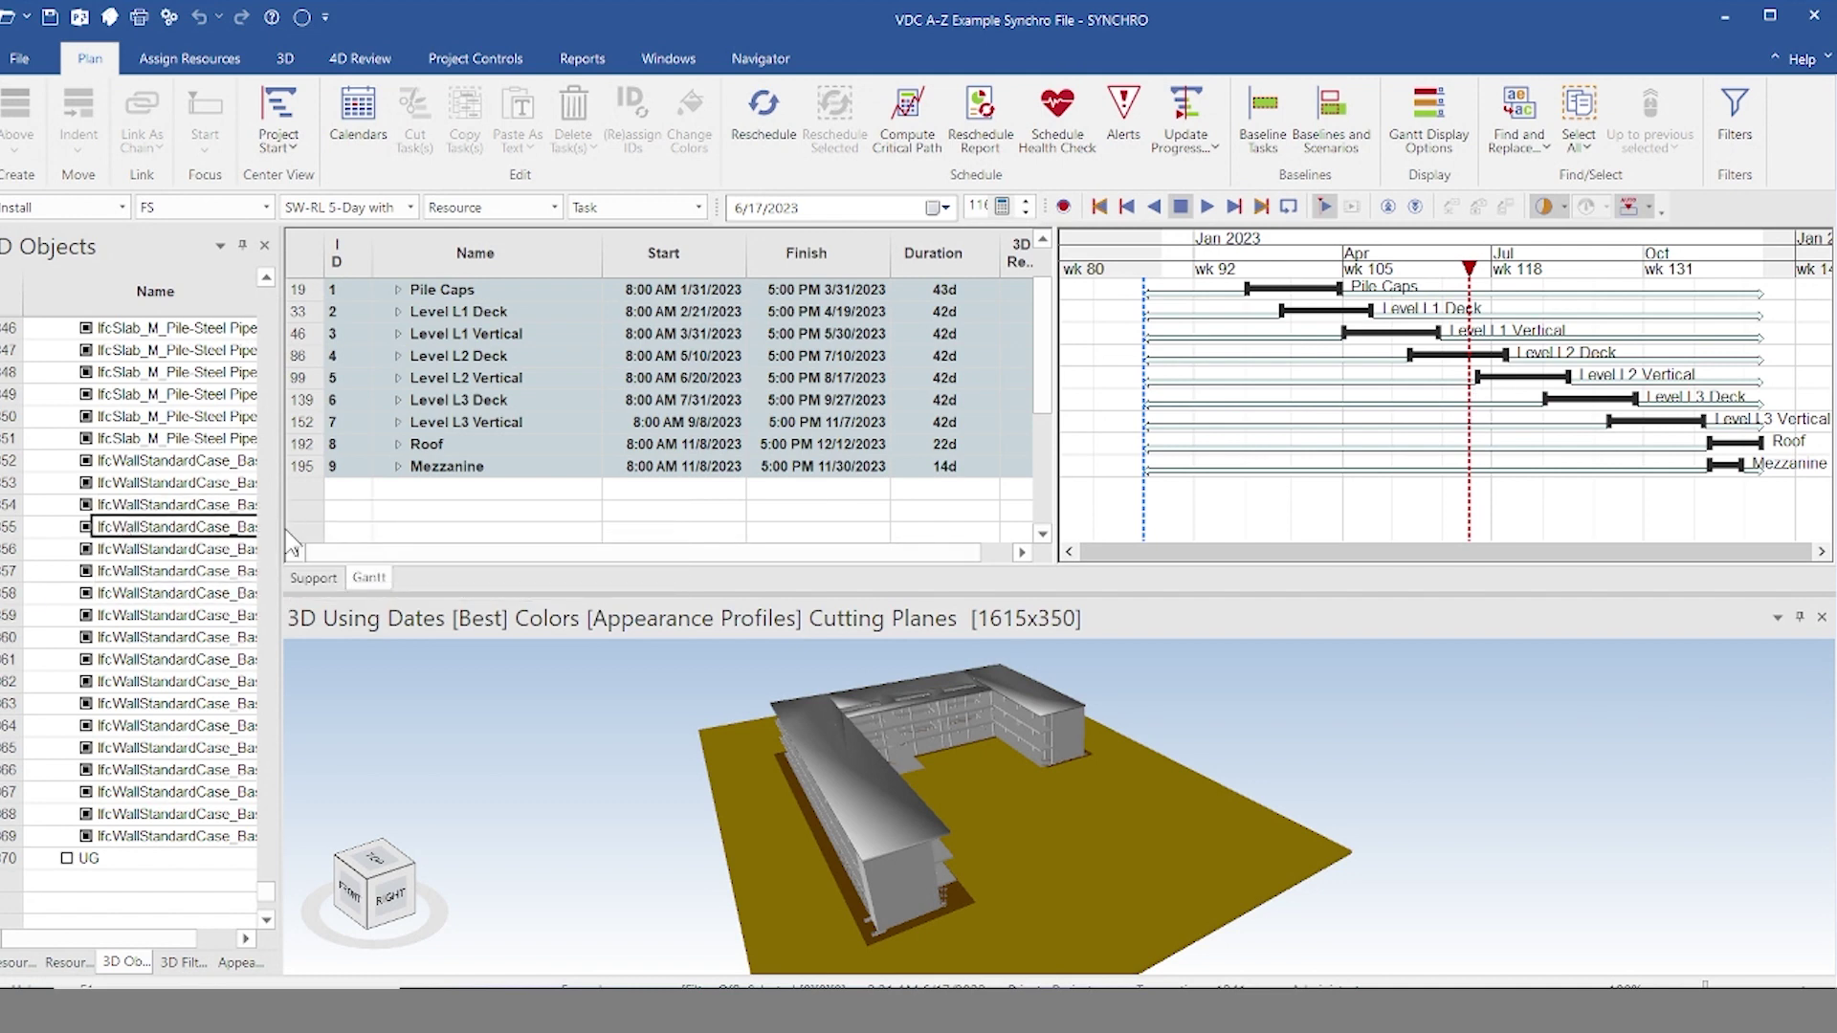
# Step: Cycle through the left panel tabs and return to the Resources tree
pyautogui.click(81, 964)
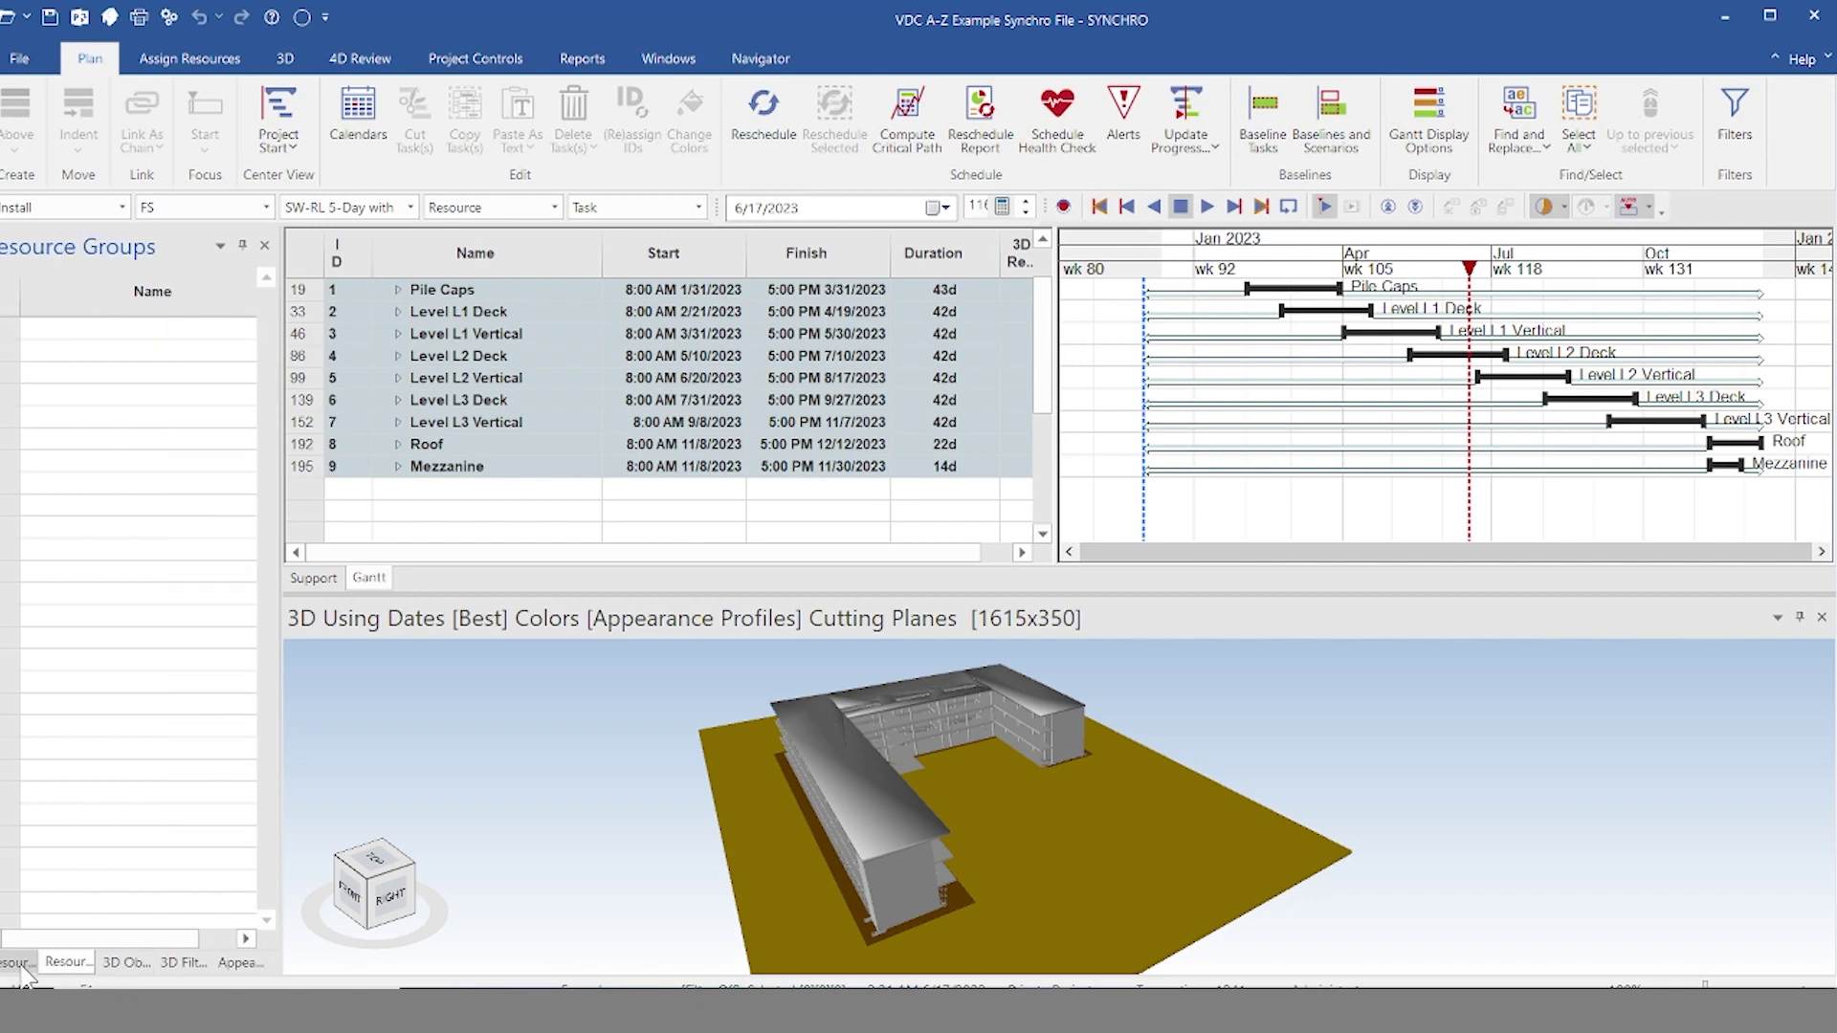
pyautogui.click(27, 964)
pyautogui.click(230, 962)
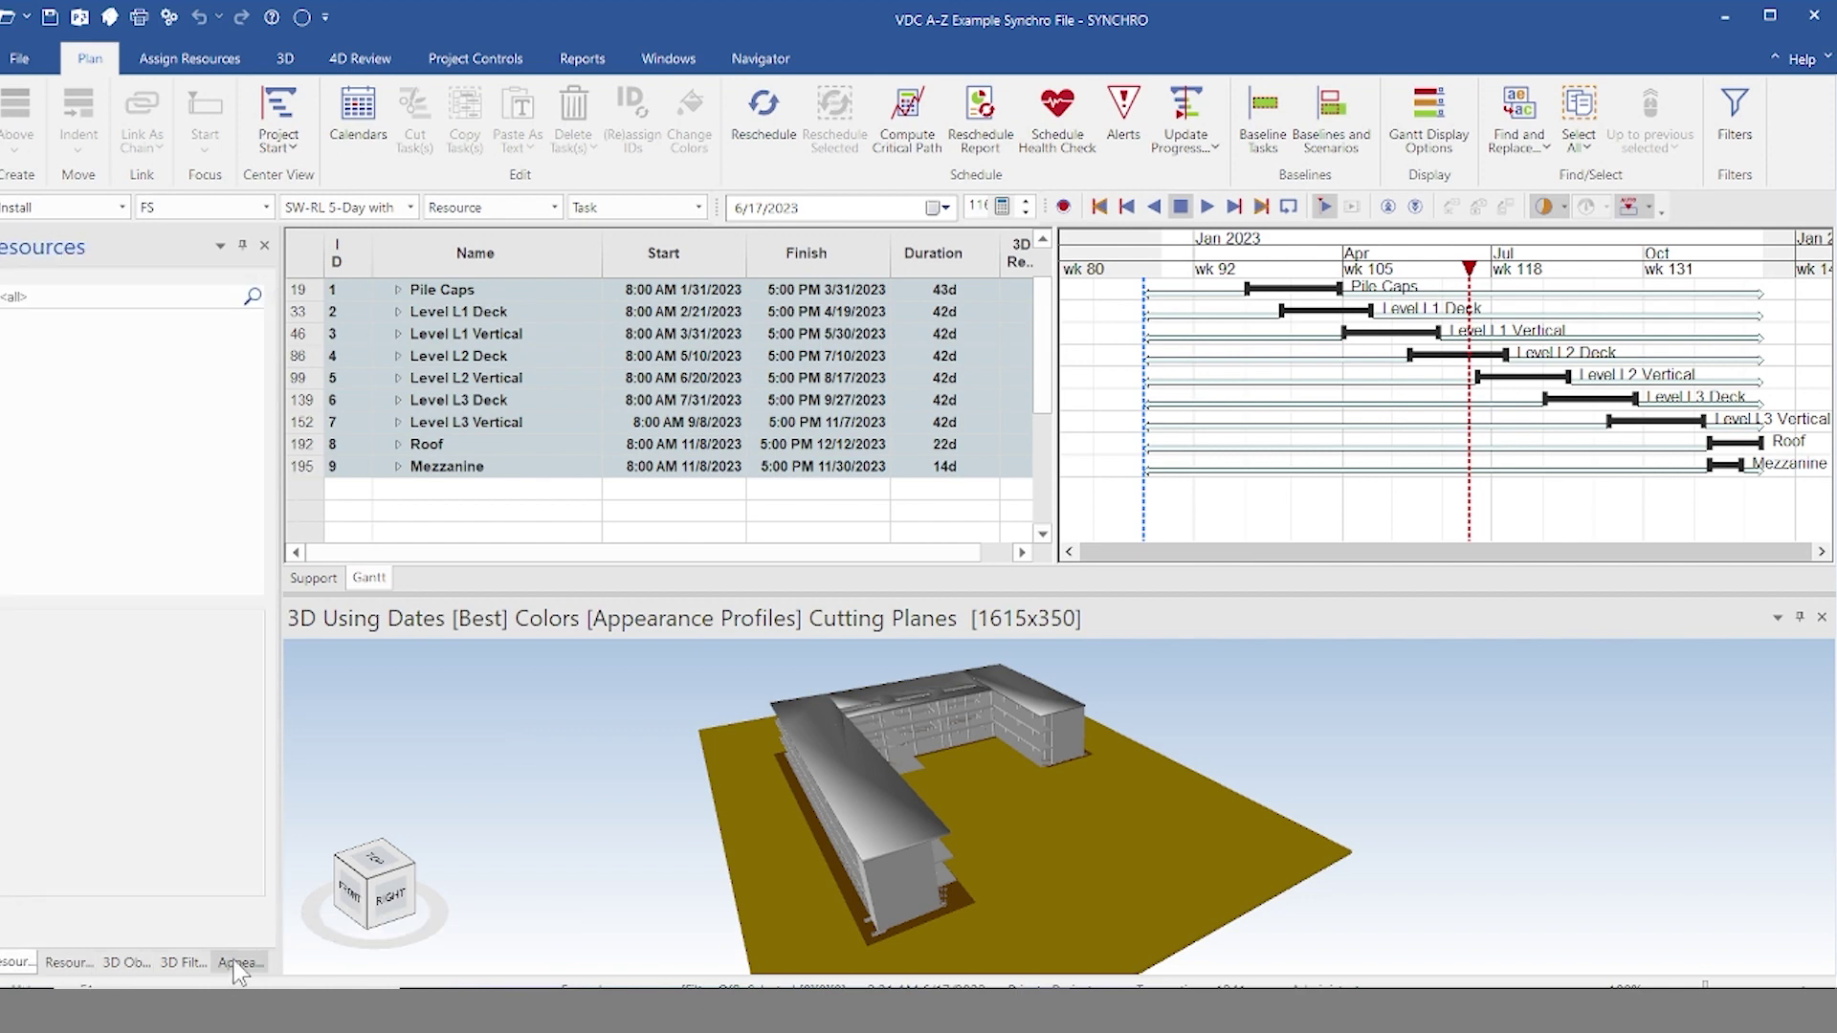
pyautogui.click(184, 963)
pyautogui.click(21, 965)
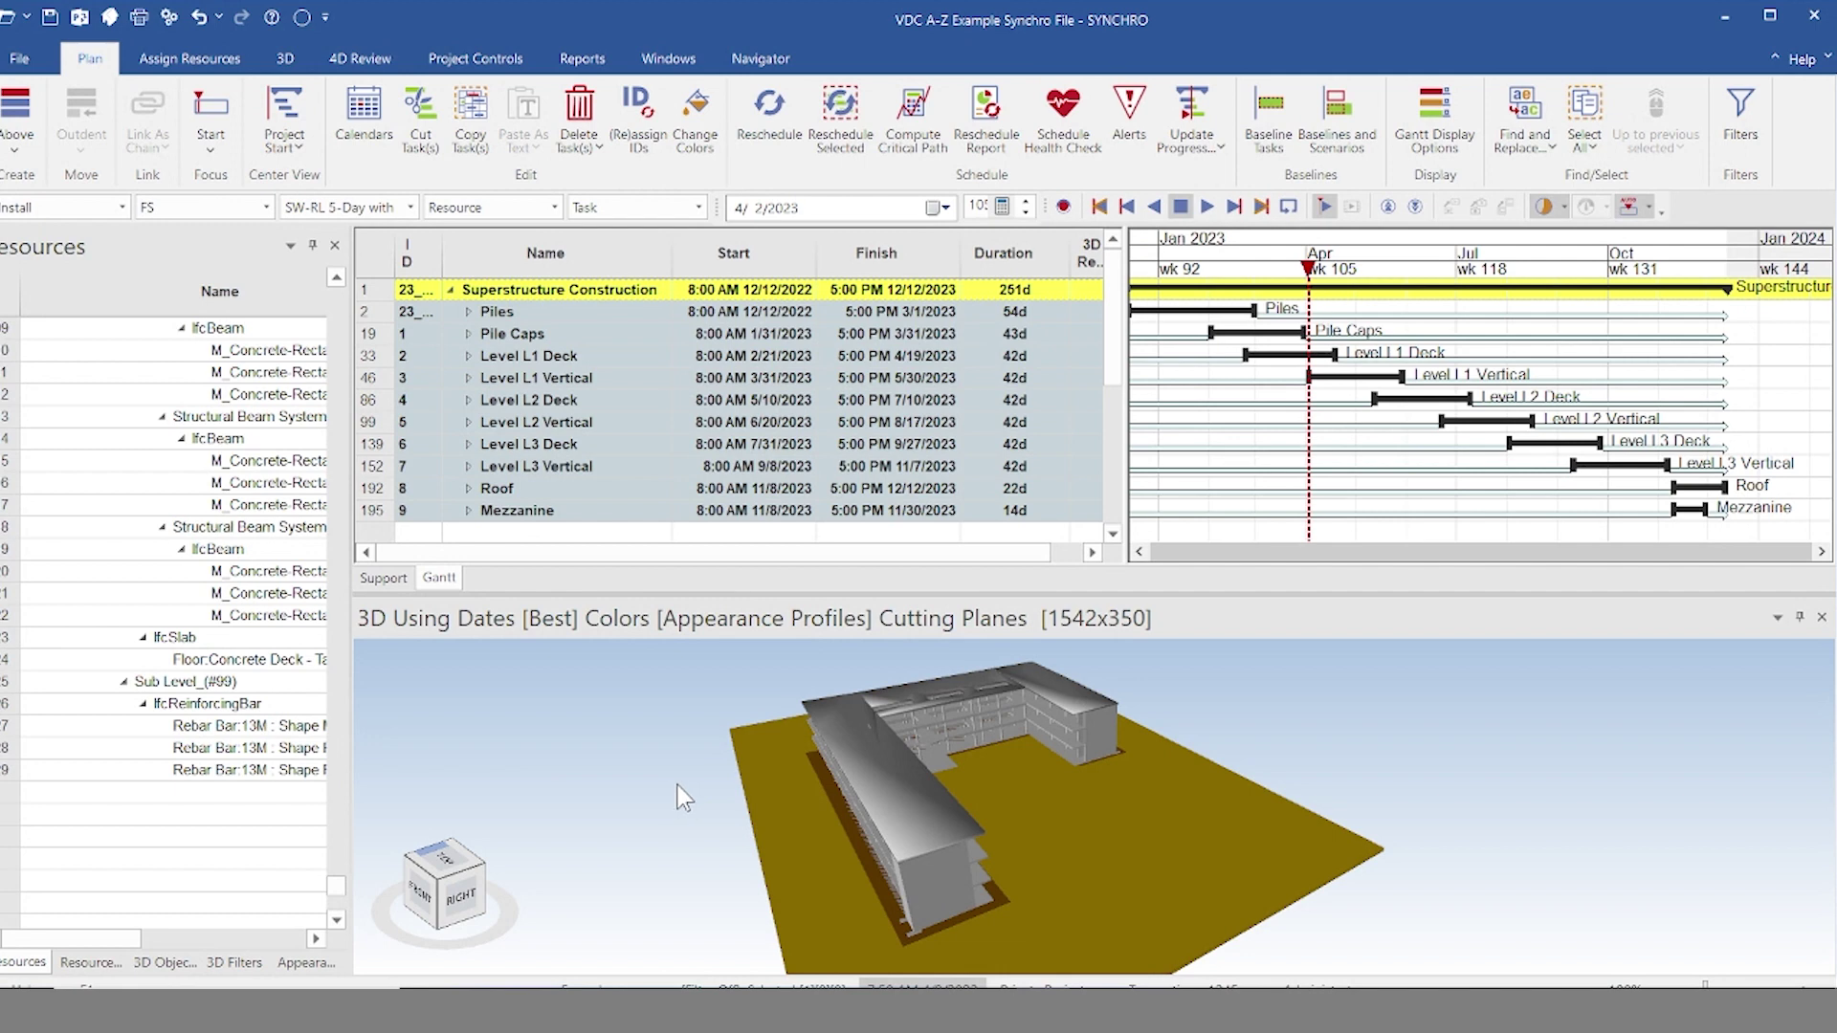
# Step: Assign the roof's Floor:Concrete Deck slab to the Roof Construction task under Roof
pyautogui.click(893, 765)
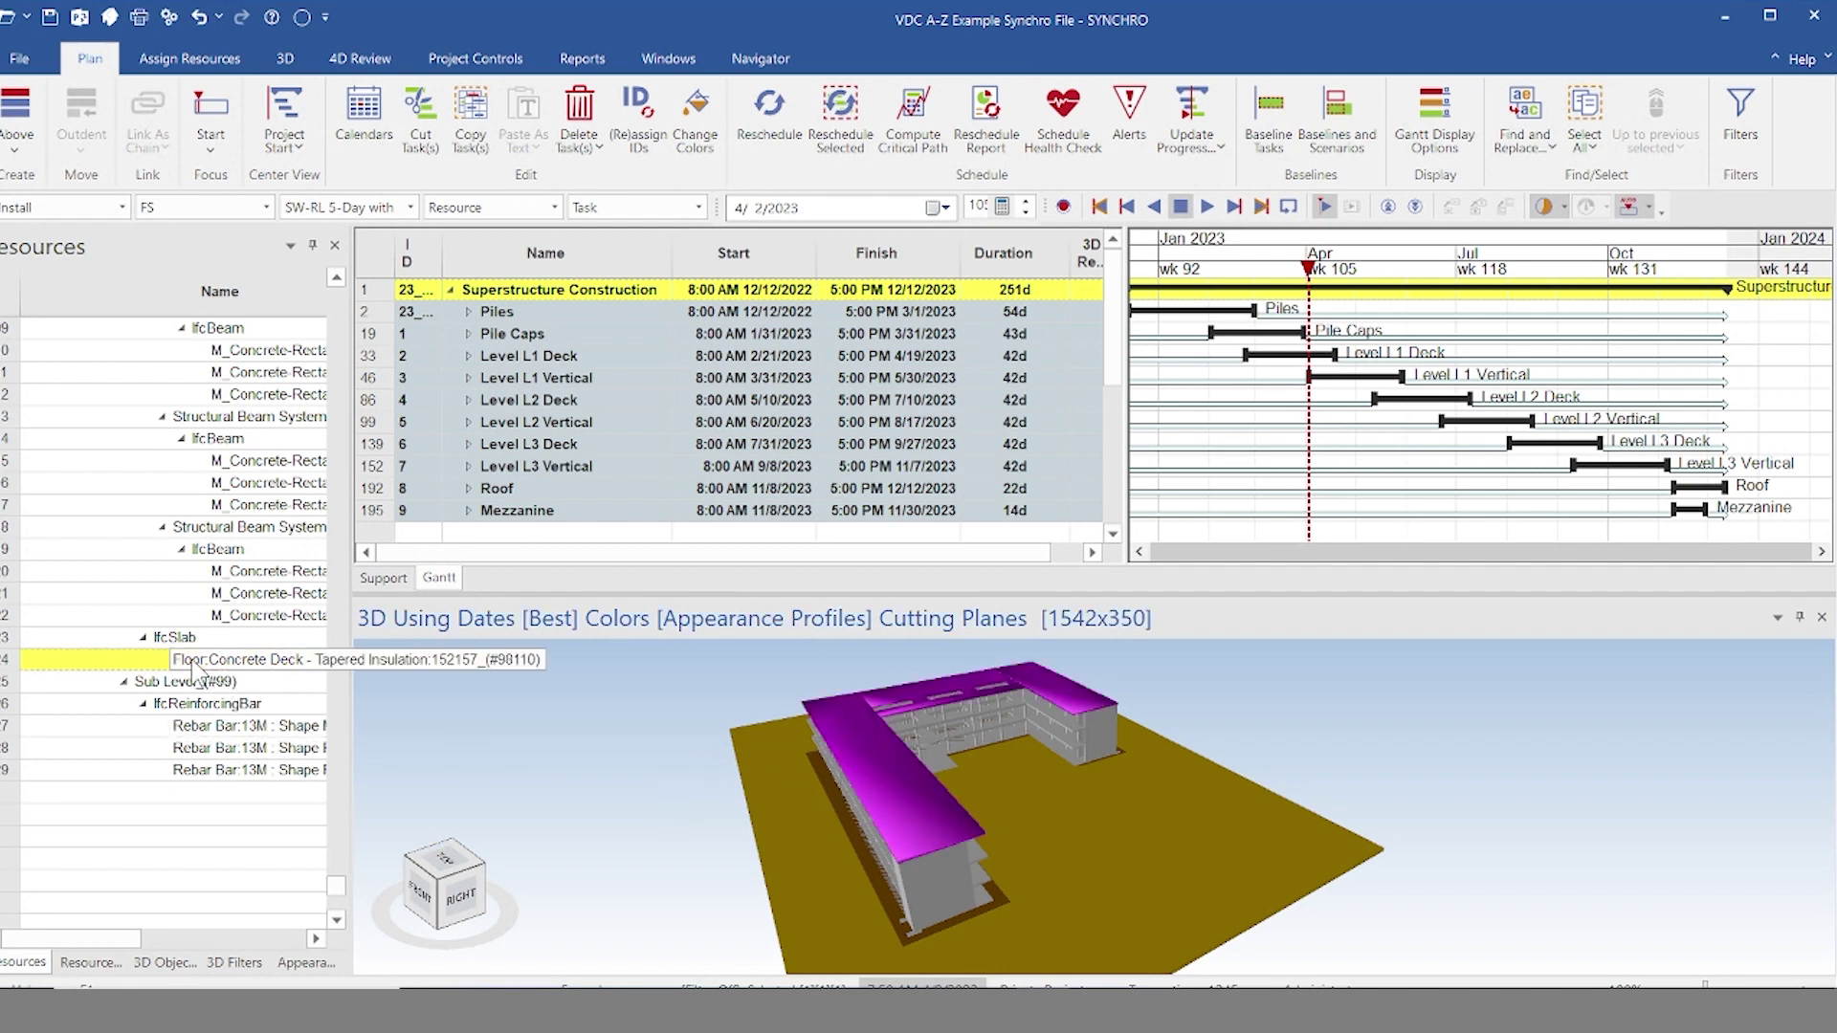
pyautogui.click(264, 666)
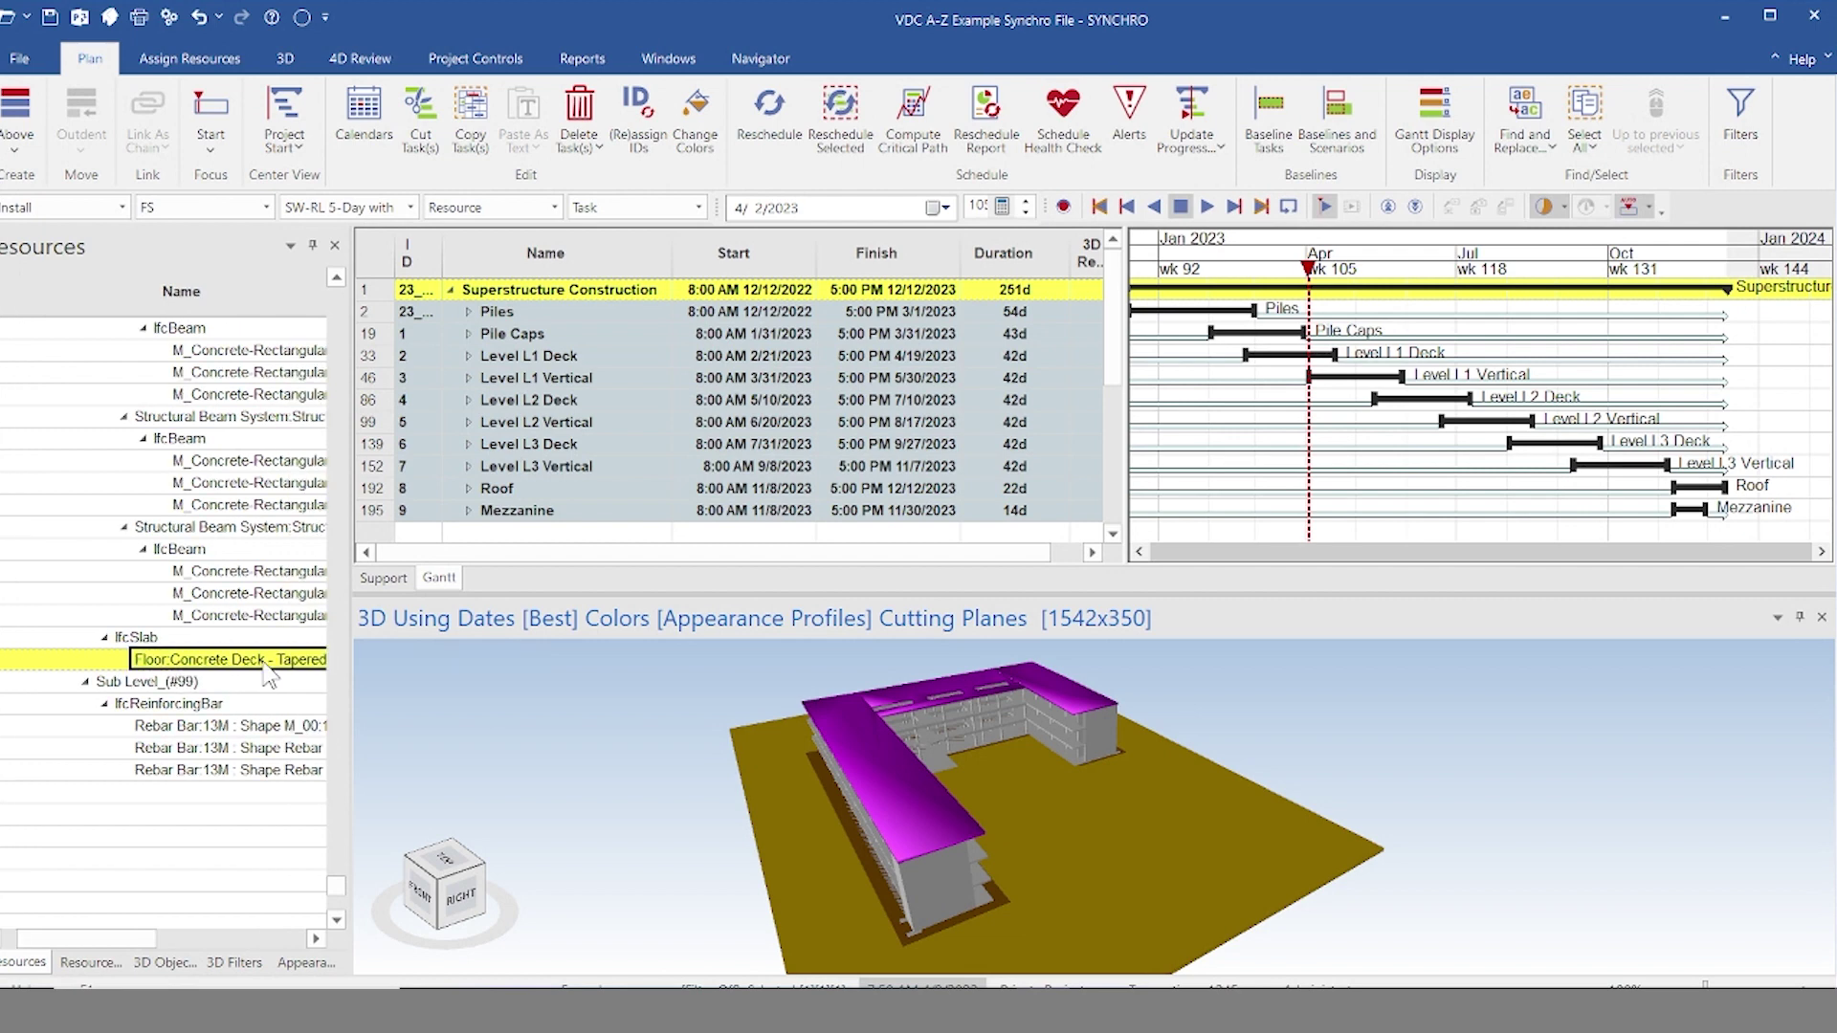
pyautogui.click(469, 489)
pyautogui.scroll(-1, 550, 493)
pyautogui.click(564, 490)
pyautogui.rightClick(571, 493)
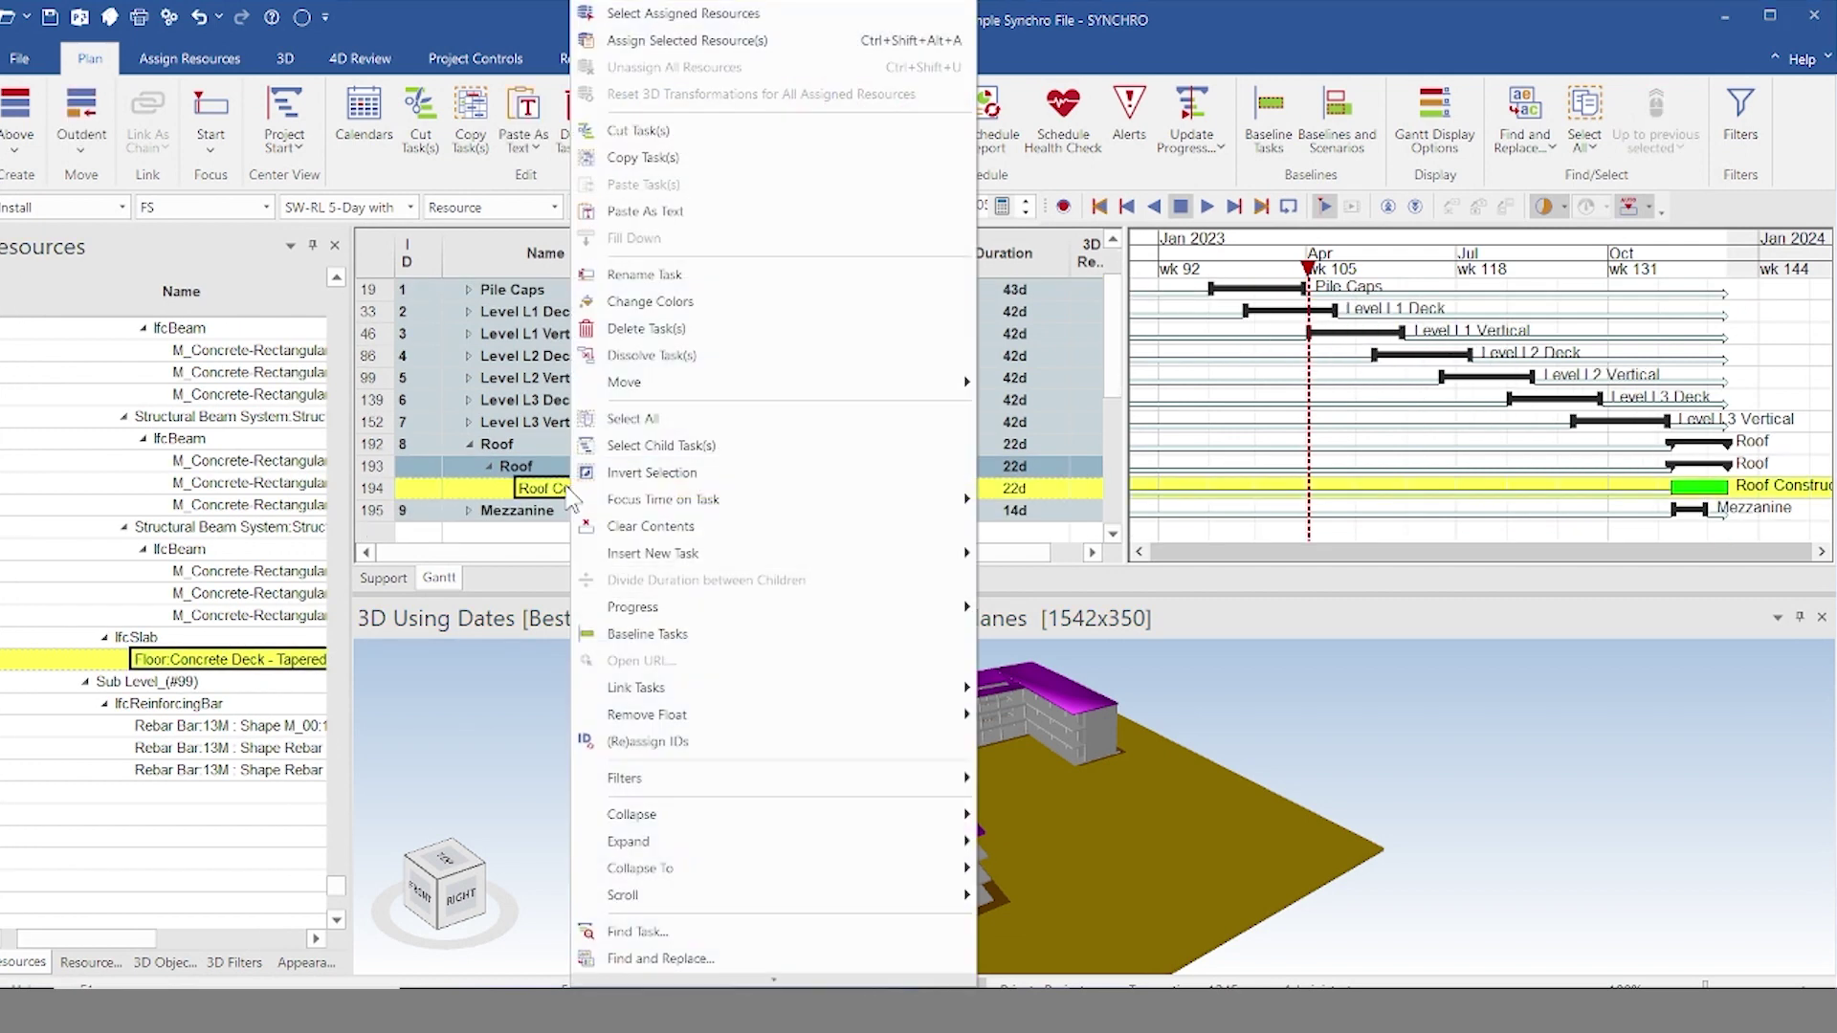
pyautogui.click(687, 40)
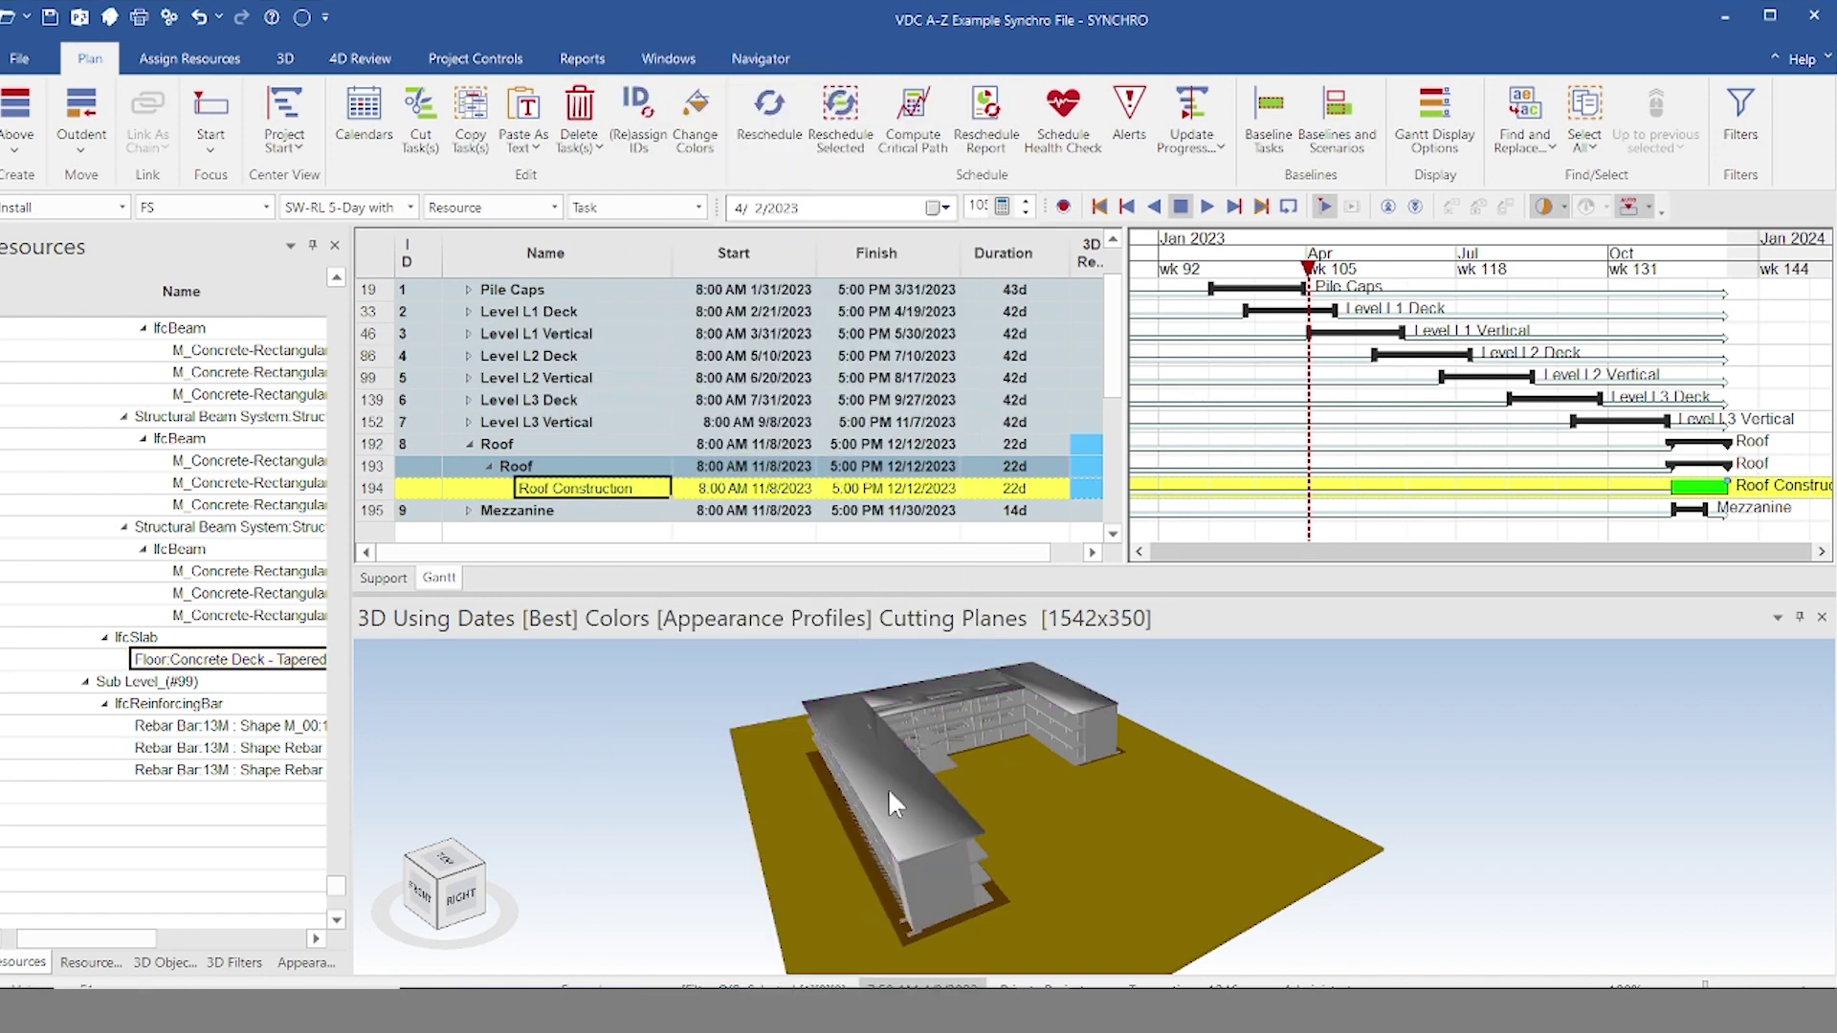
# Step: Collapse the Roof task, select a floor slab, and orbit to view the floors from above
pyautogui.click(727, 741)
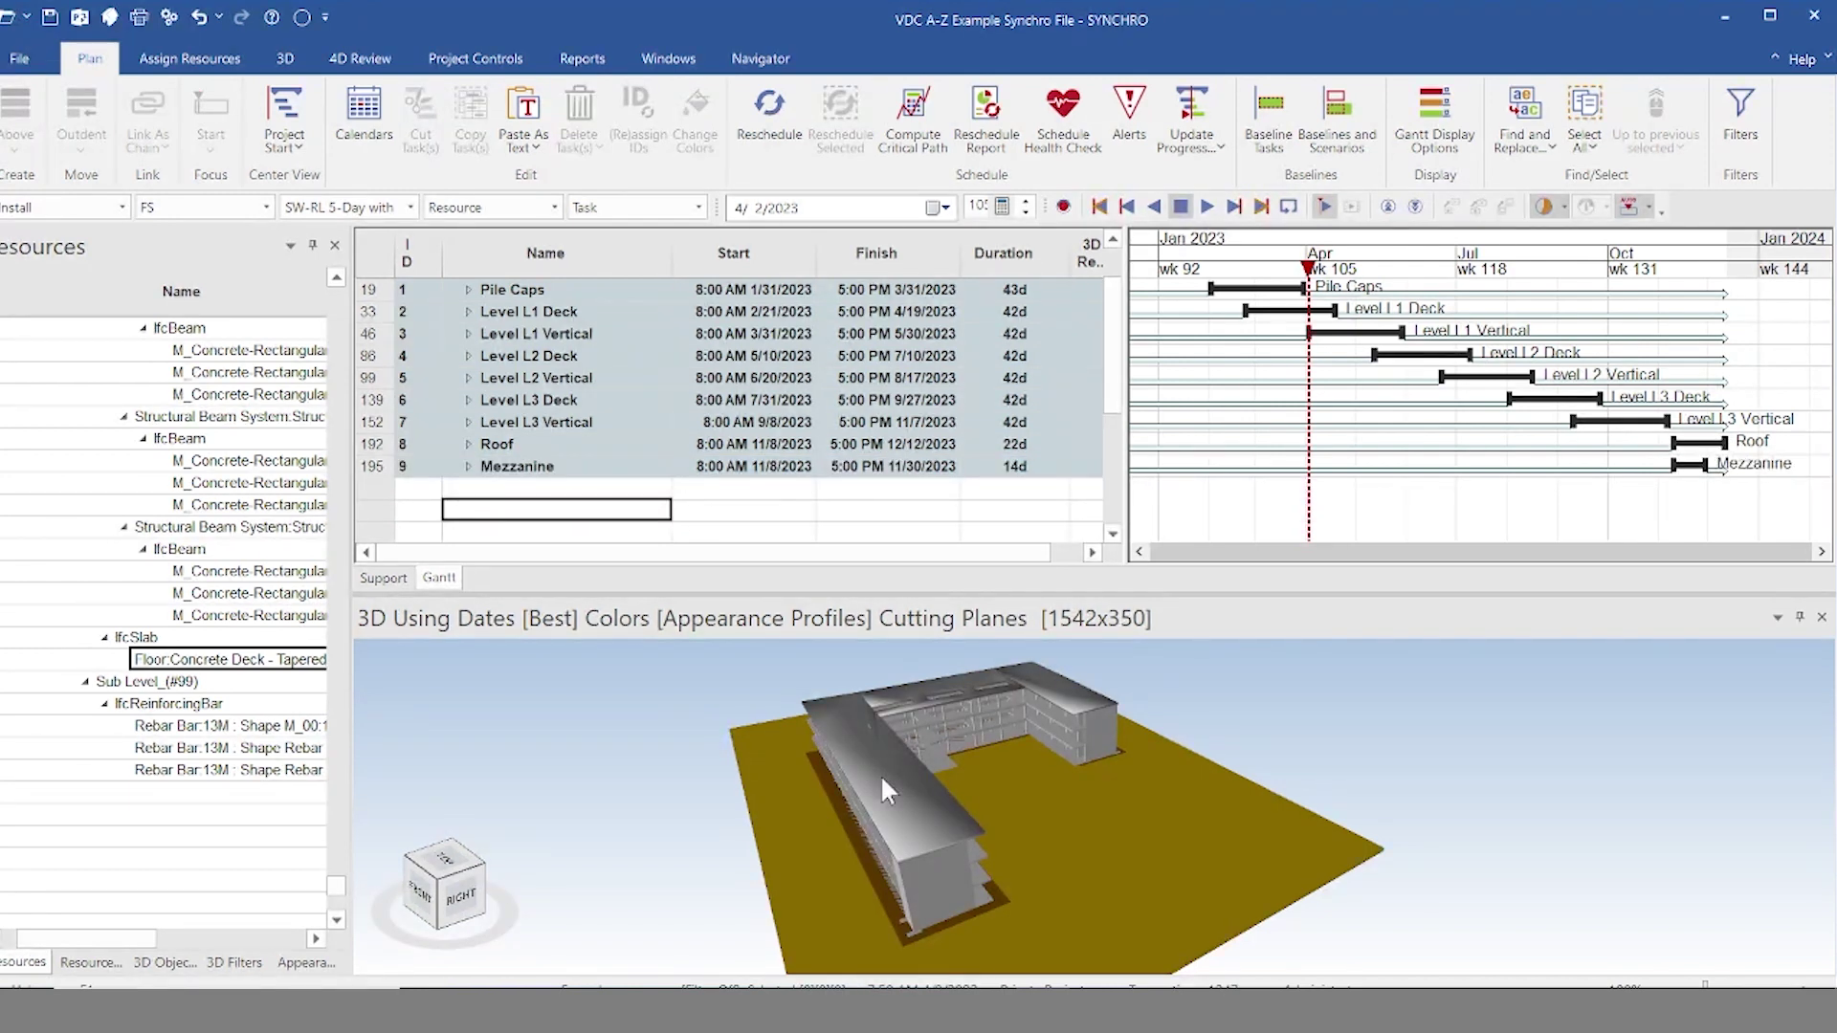
pyautogui.scroll(3, 987, 775)
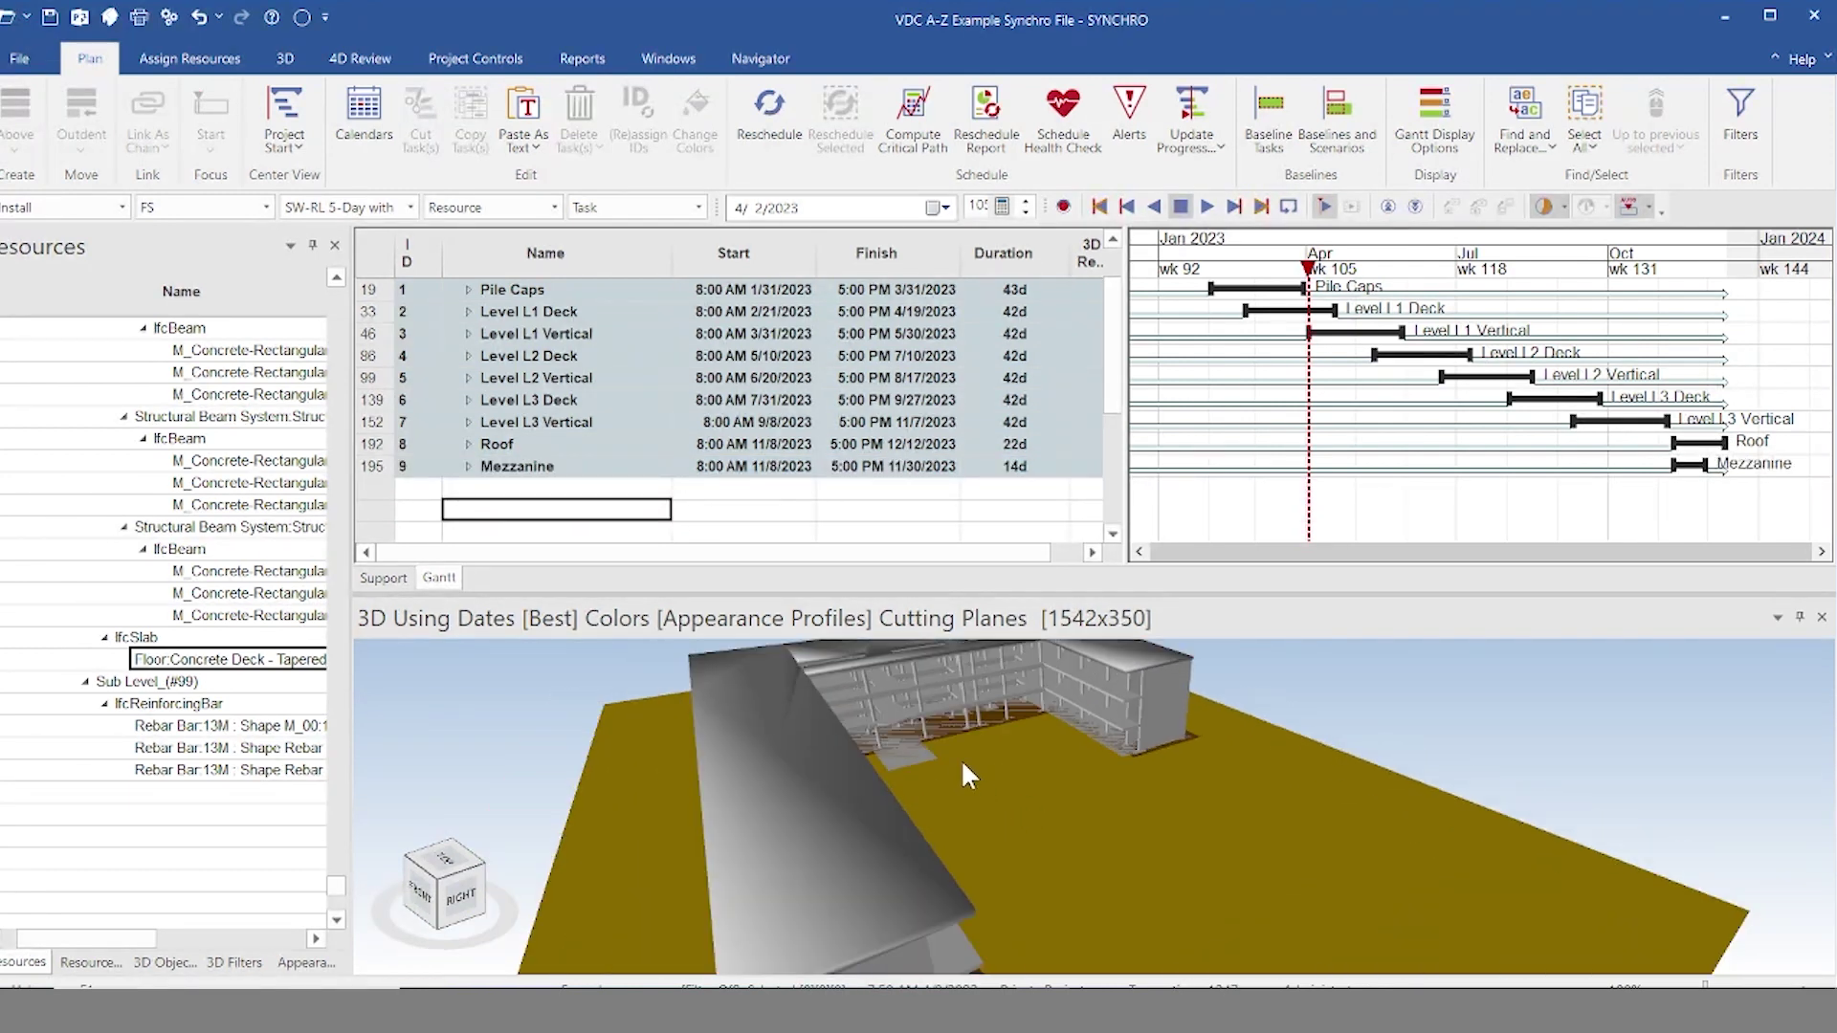
pyautogui.click(923, 757)
pyautogui.moveTo(1078, 818); pyautogui.dragTo(1111, 852)
pyautogui.scroll(-5, 1052, 853)
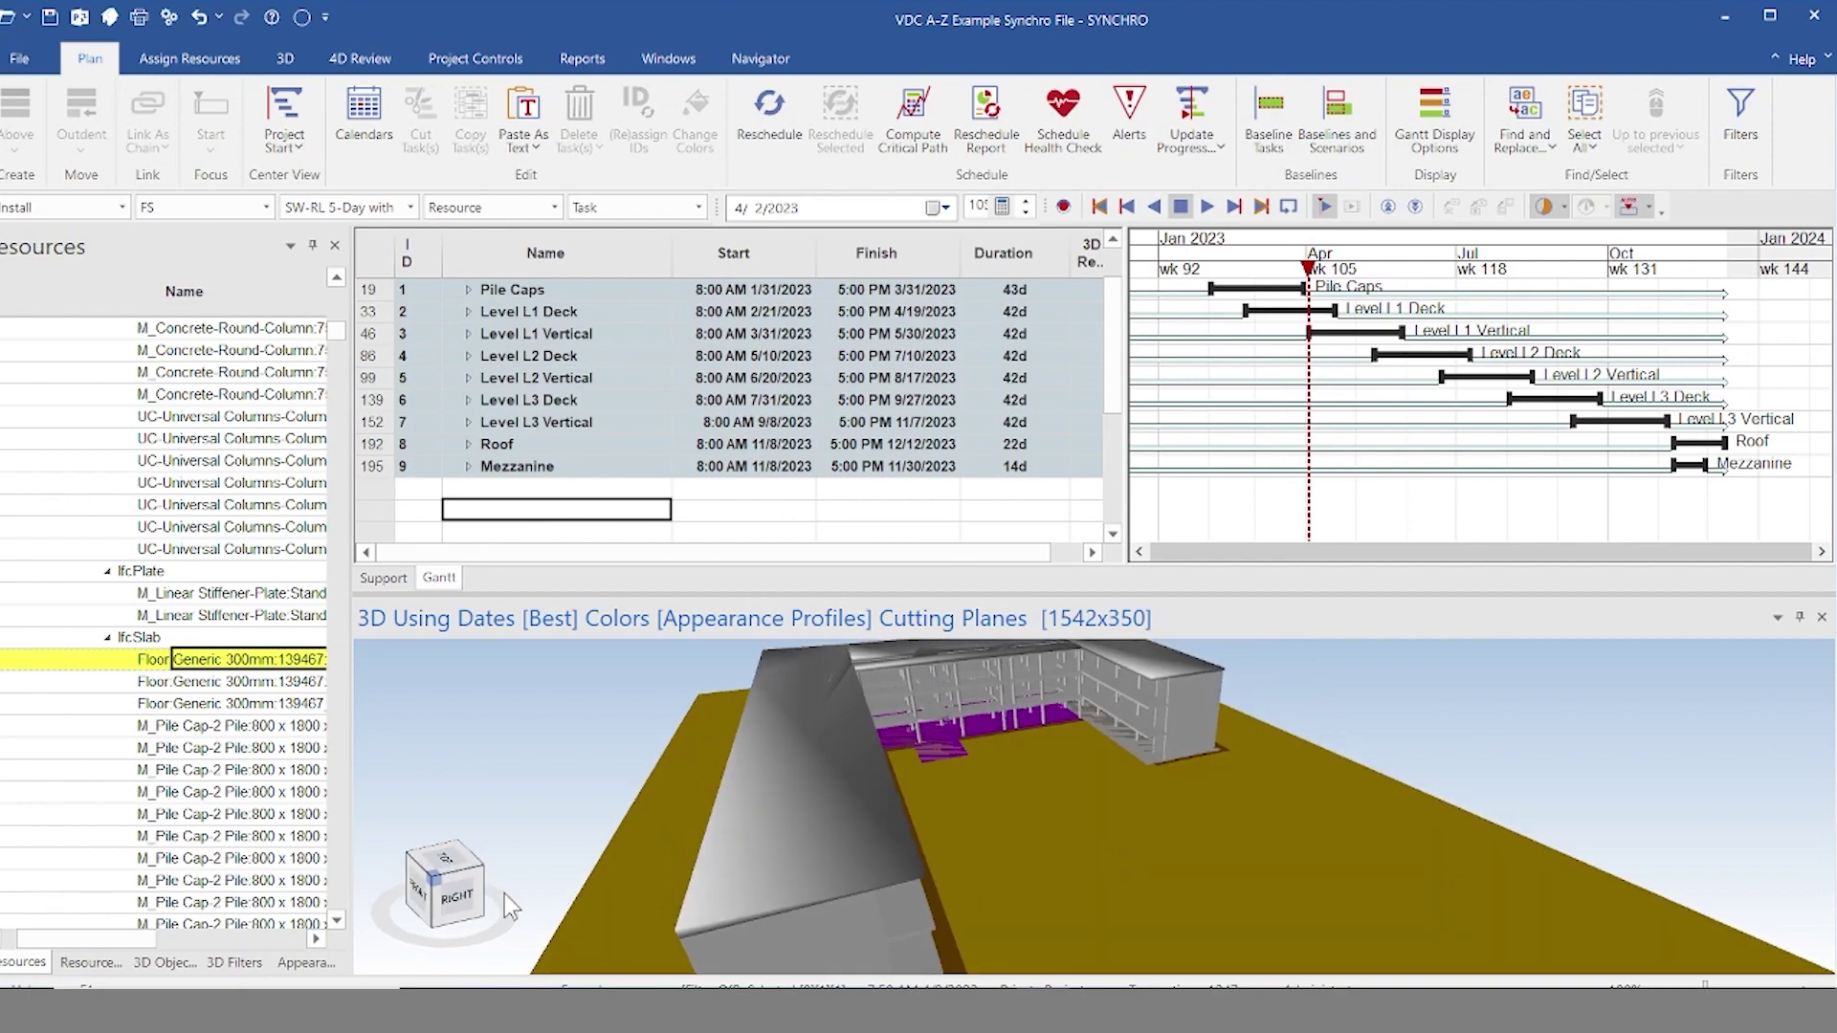
pyautogui.click(457, 891)
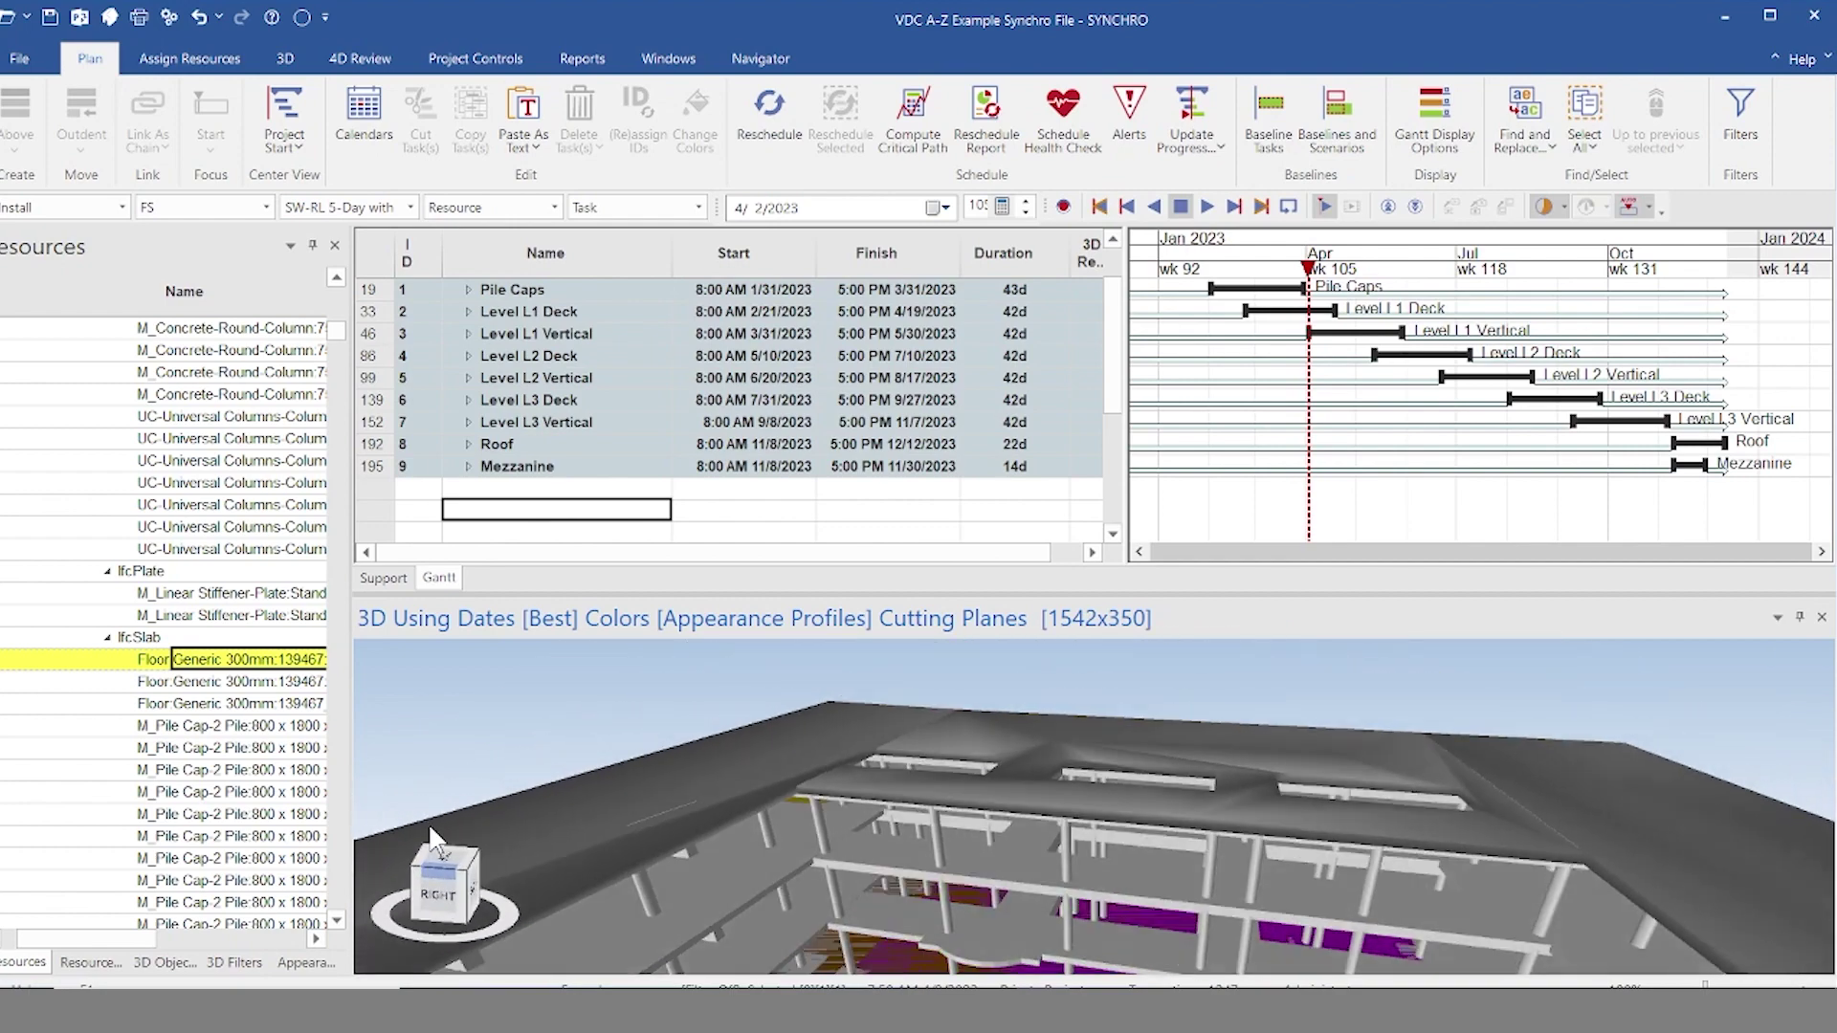
pyautogui.moveTo(505, 829); pyautogui.dragTo(411, 875)
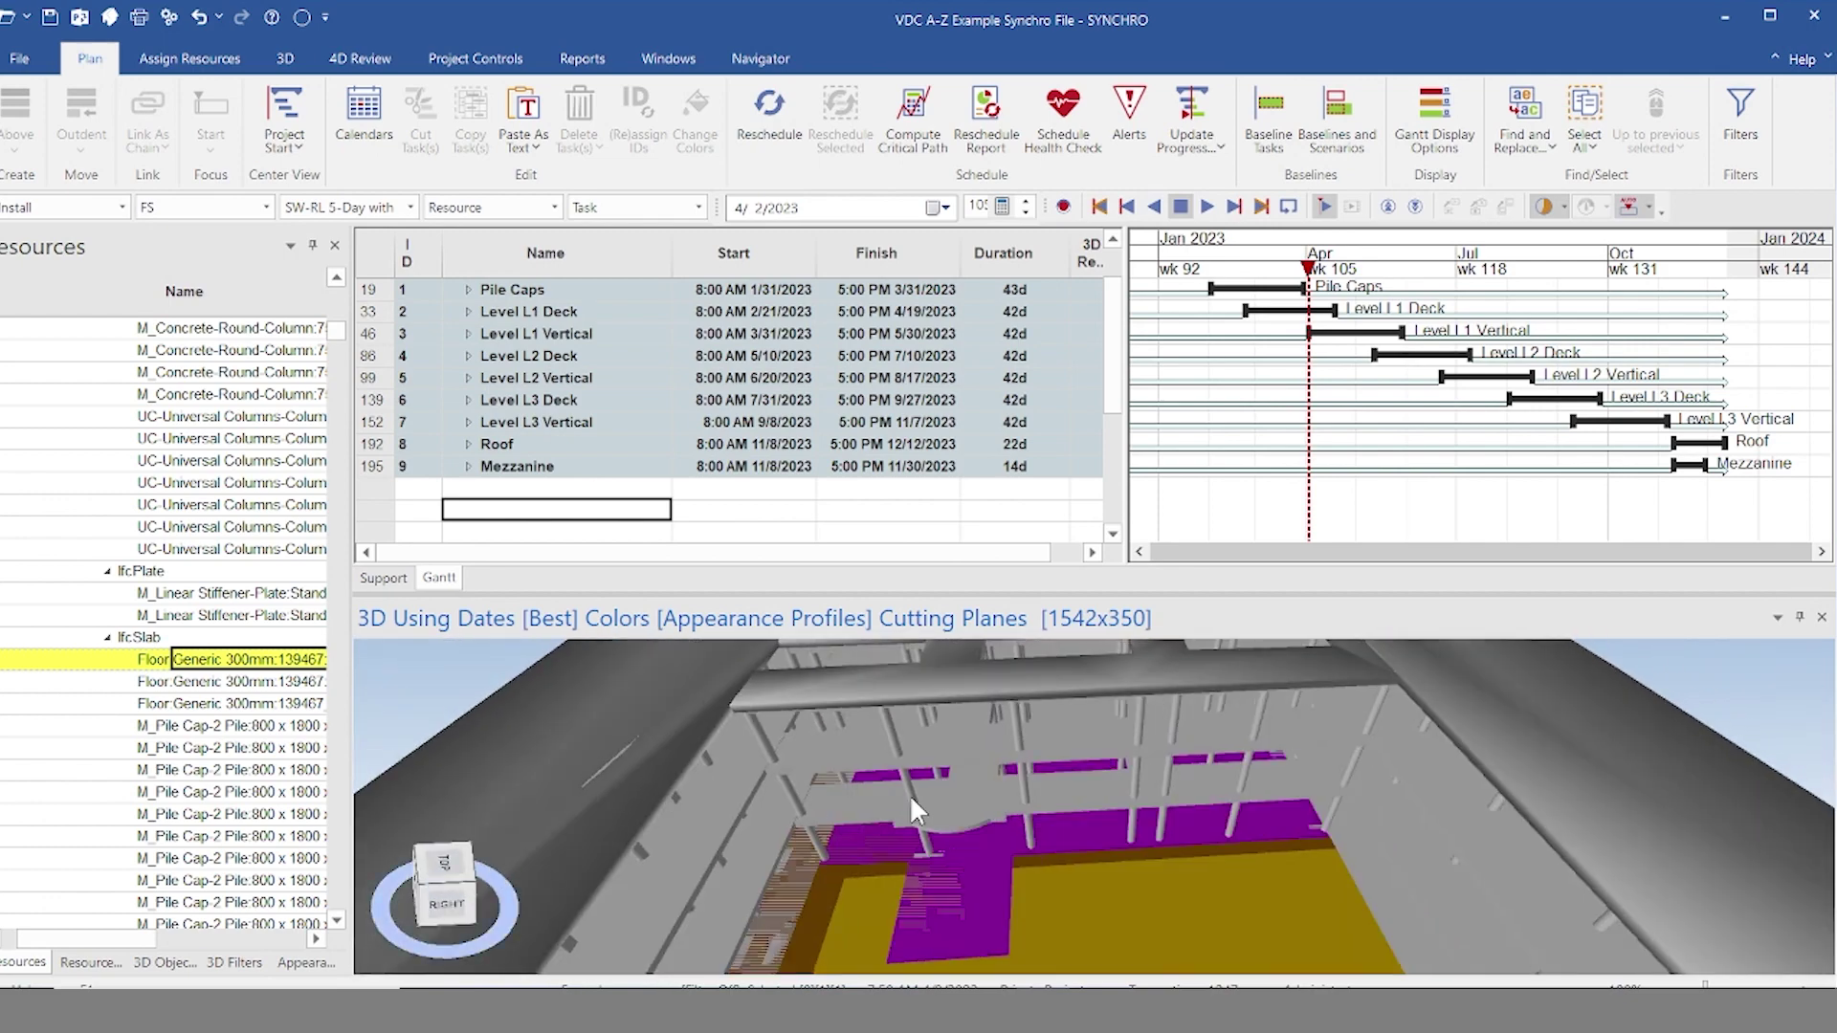
pyautogui.scroll(3, 808, 840)
pyautogui.scroll(-3, 803, 824)
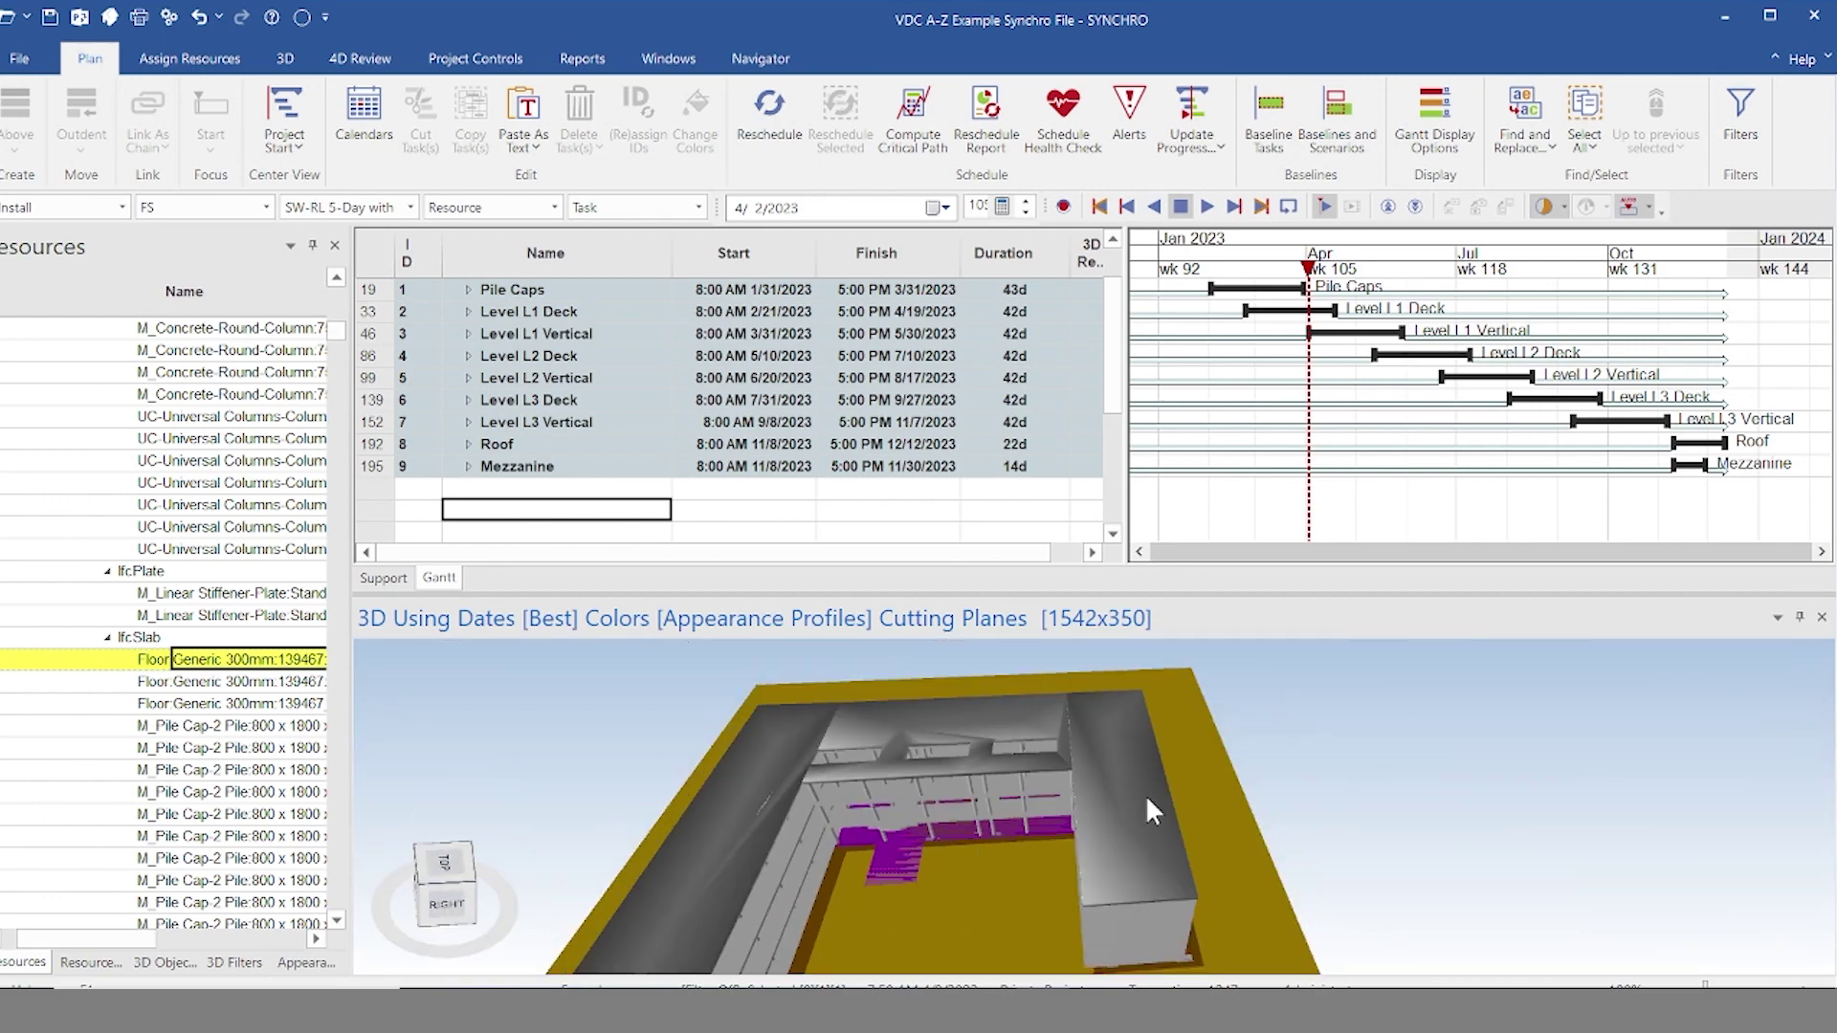
# Step: Open the 3D View Properties camera settings and toggle isometric projection on and off
pyautogui.click(667, 59)
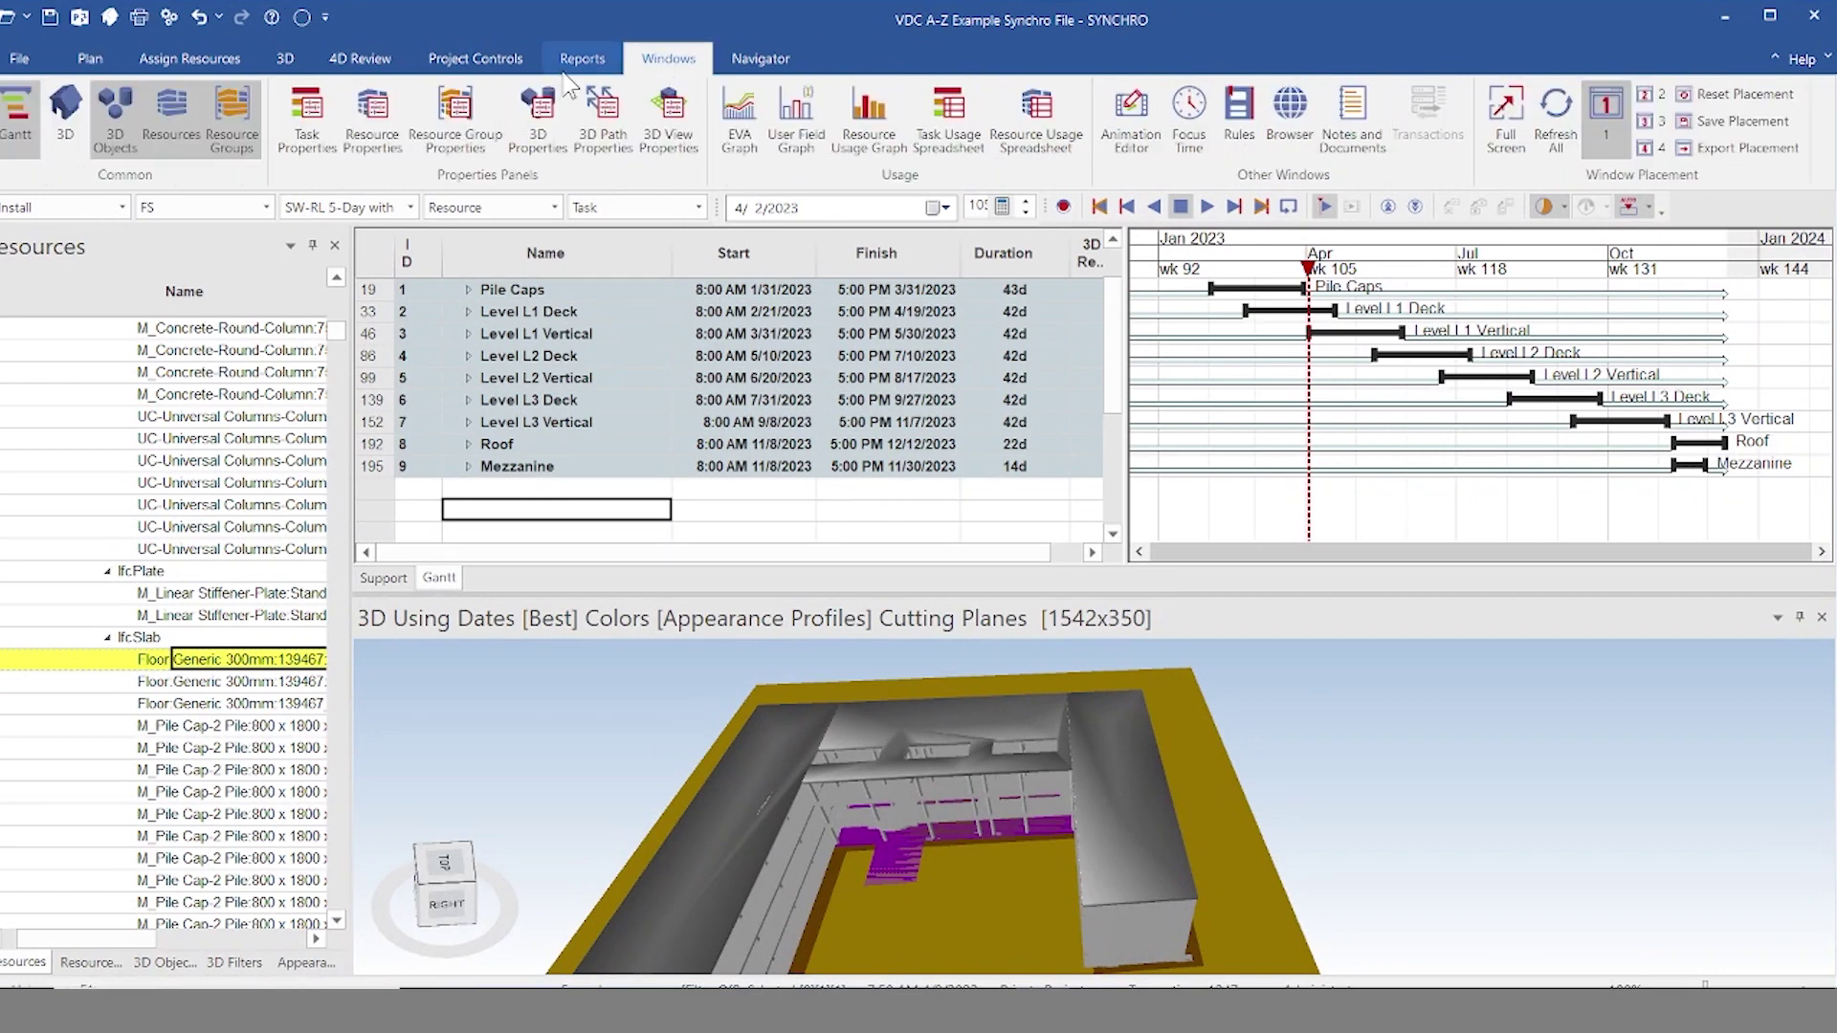
pyautogui.click(669, 117)
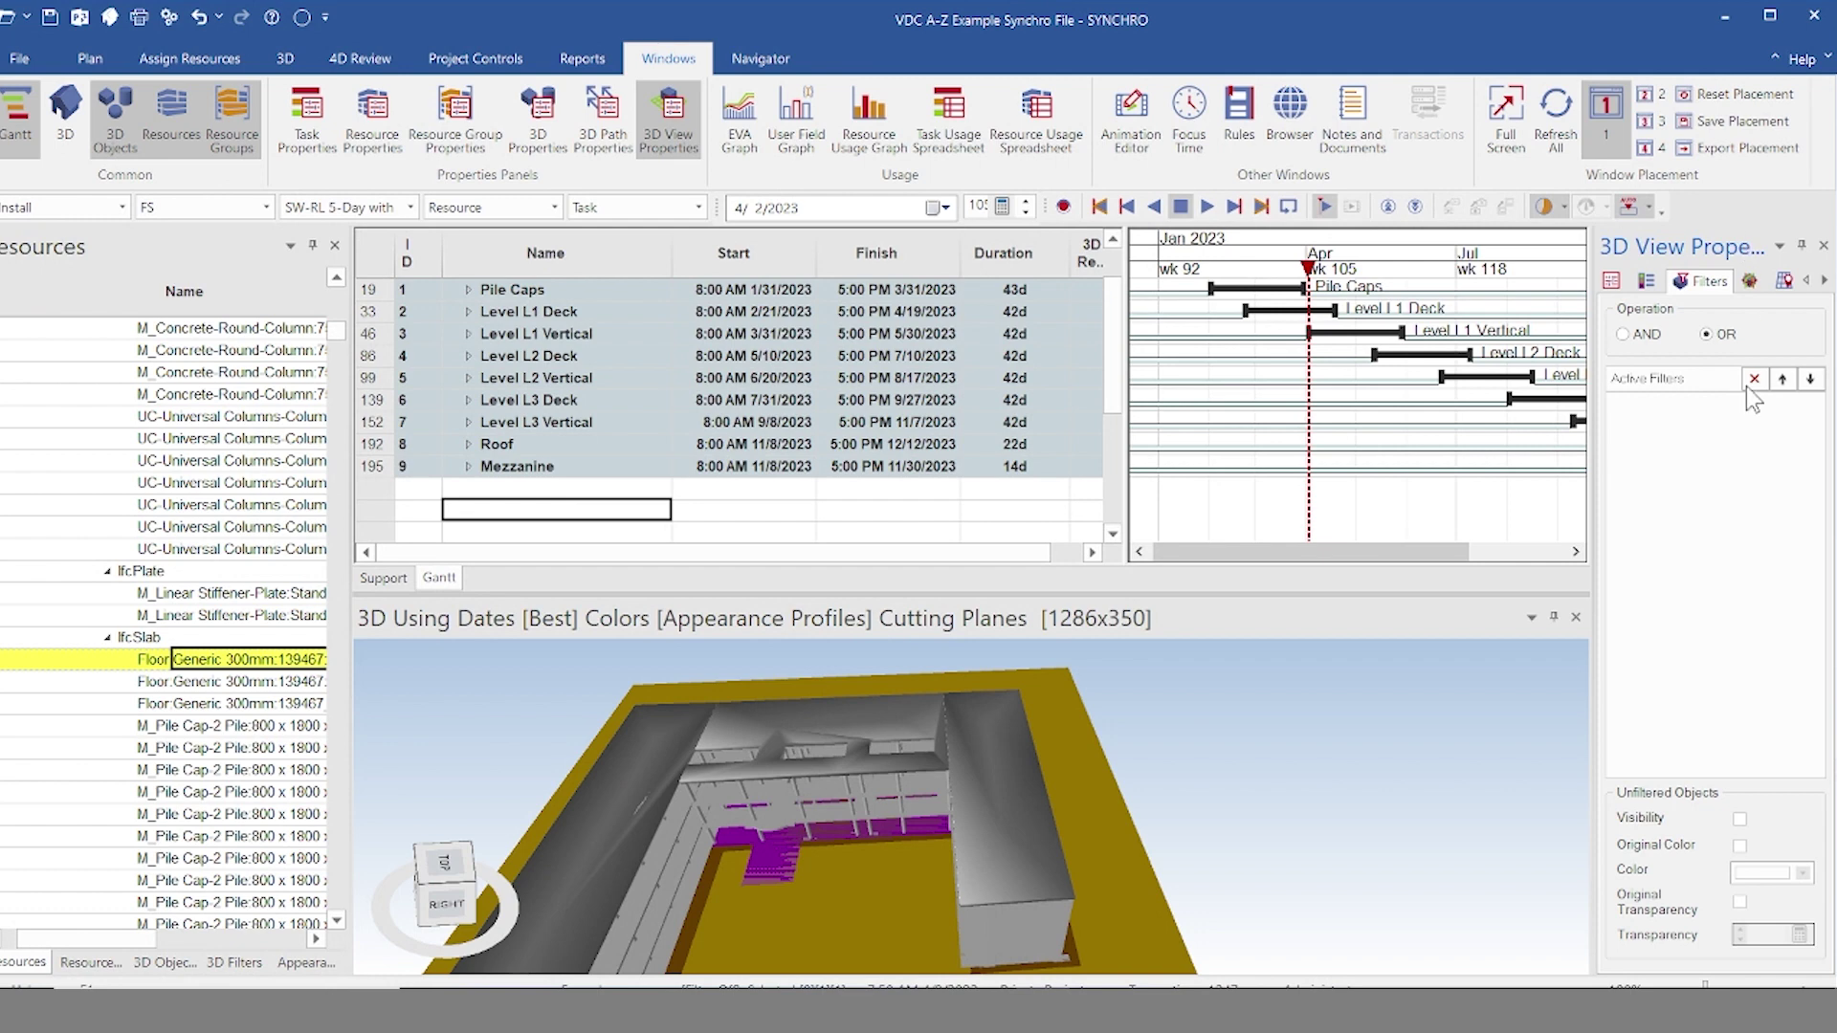
pyautogui.click(1823, 280)
pyautogui.click(1765, 280)
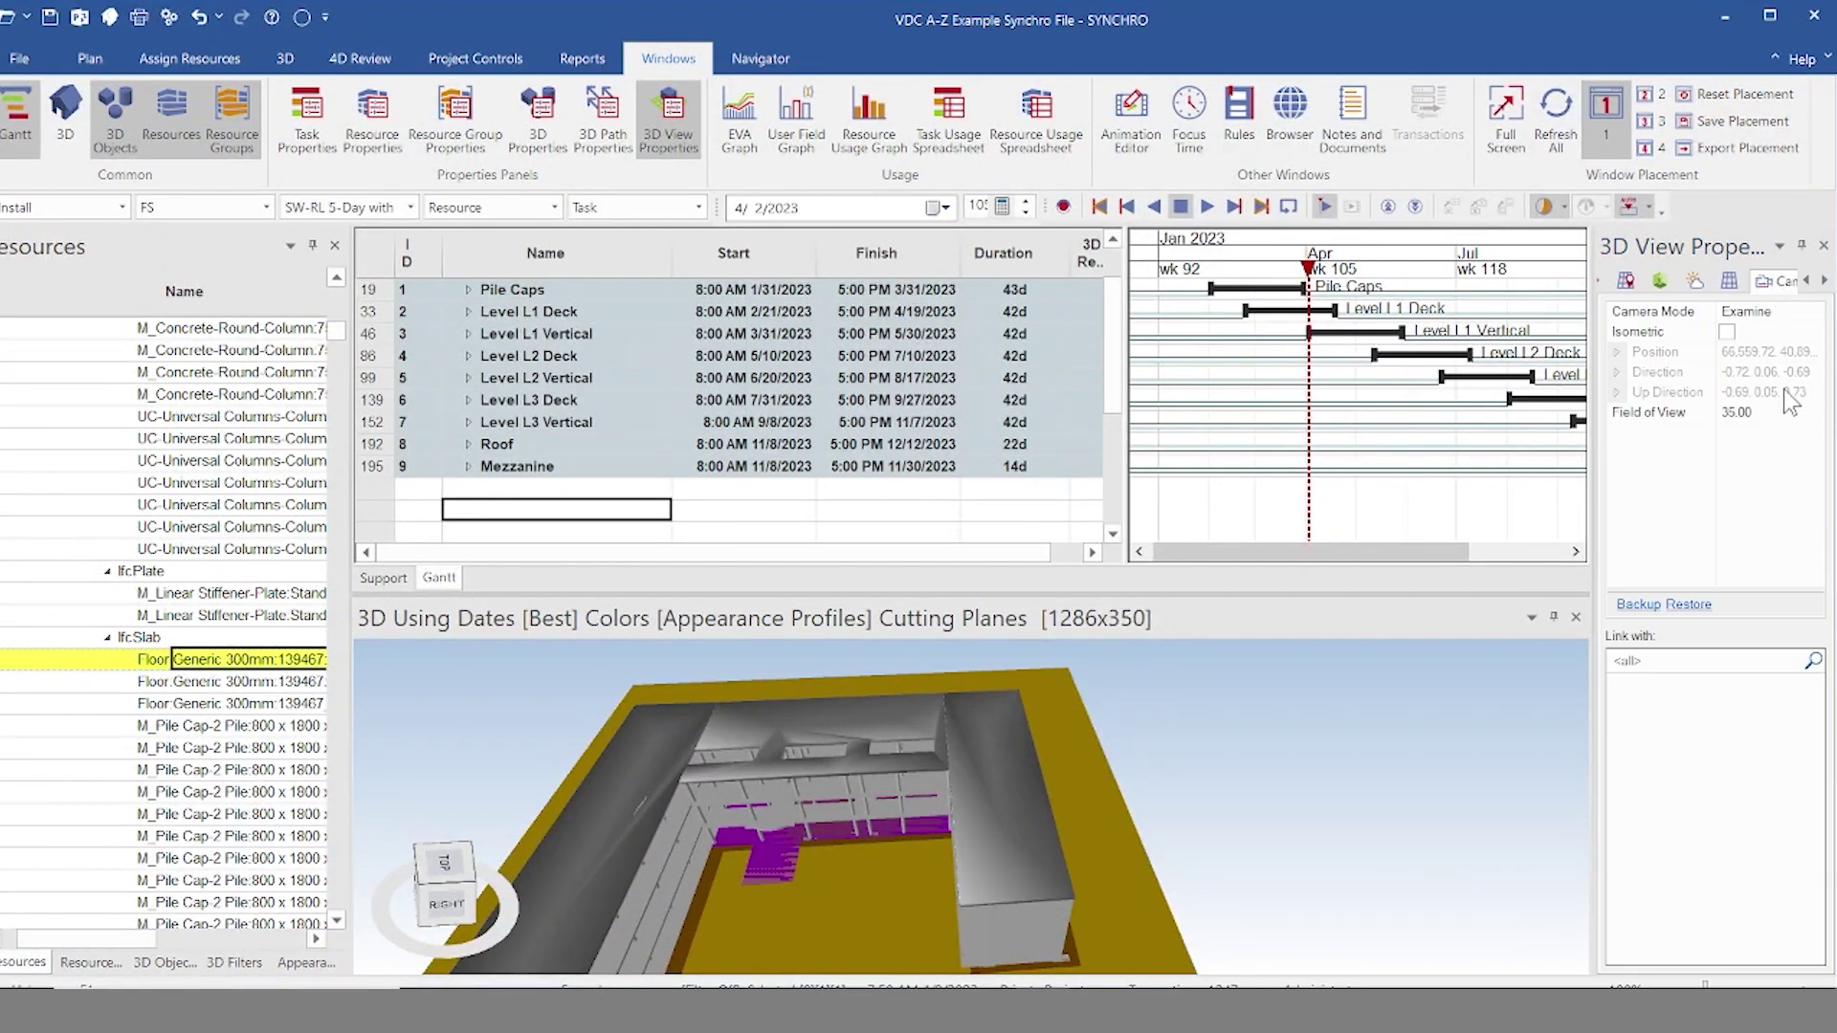
pyautogui.click(1726, 333)
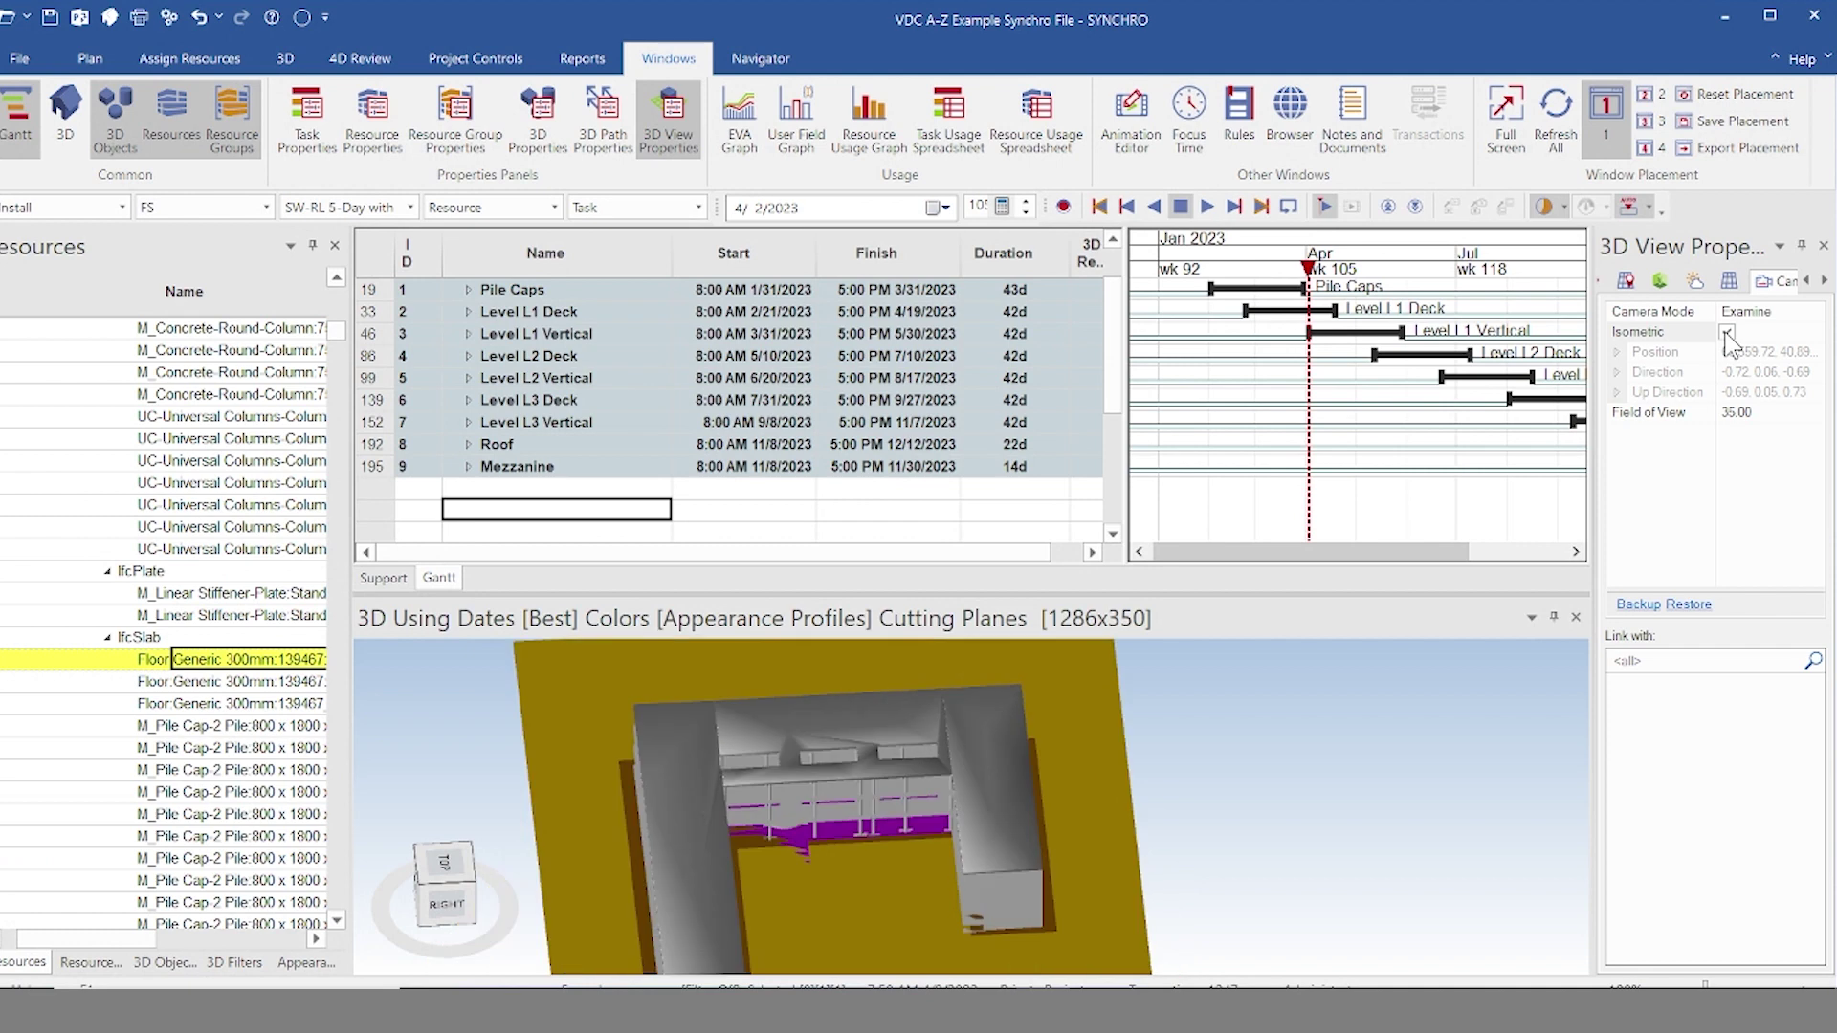
pyautogui.click(1726, 333)
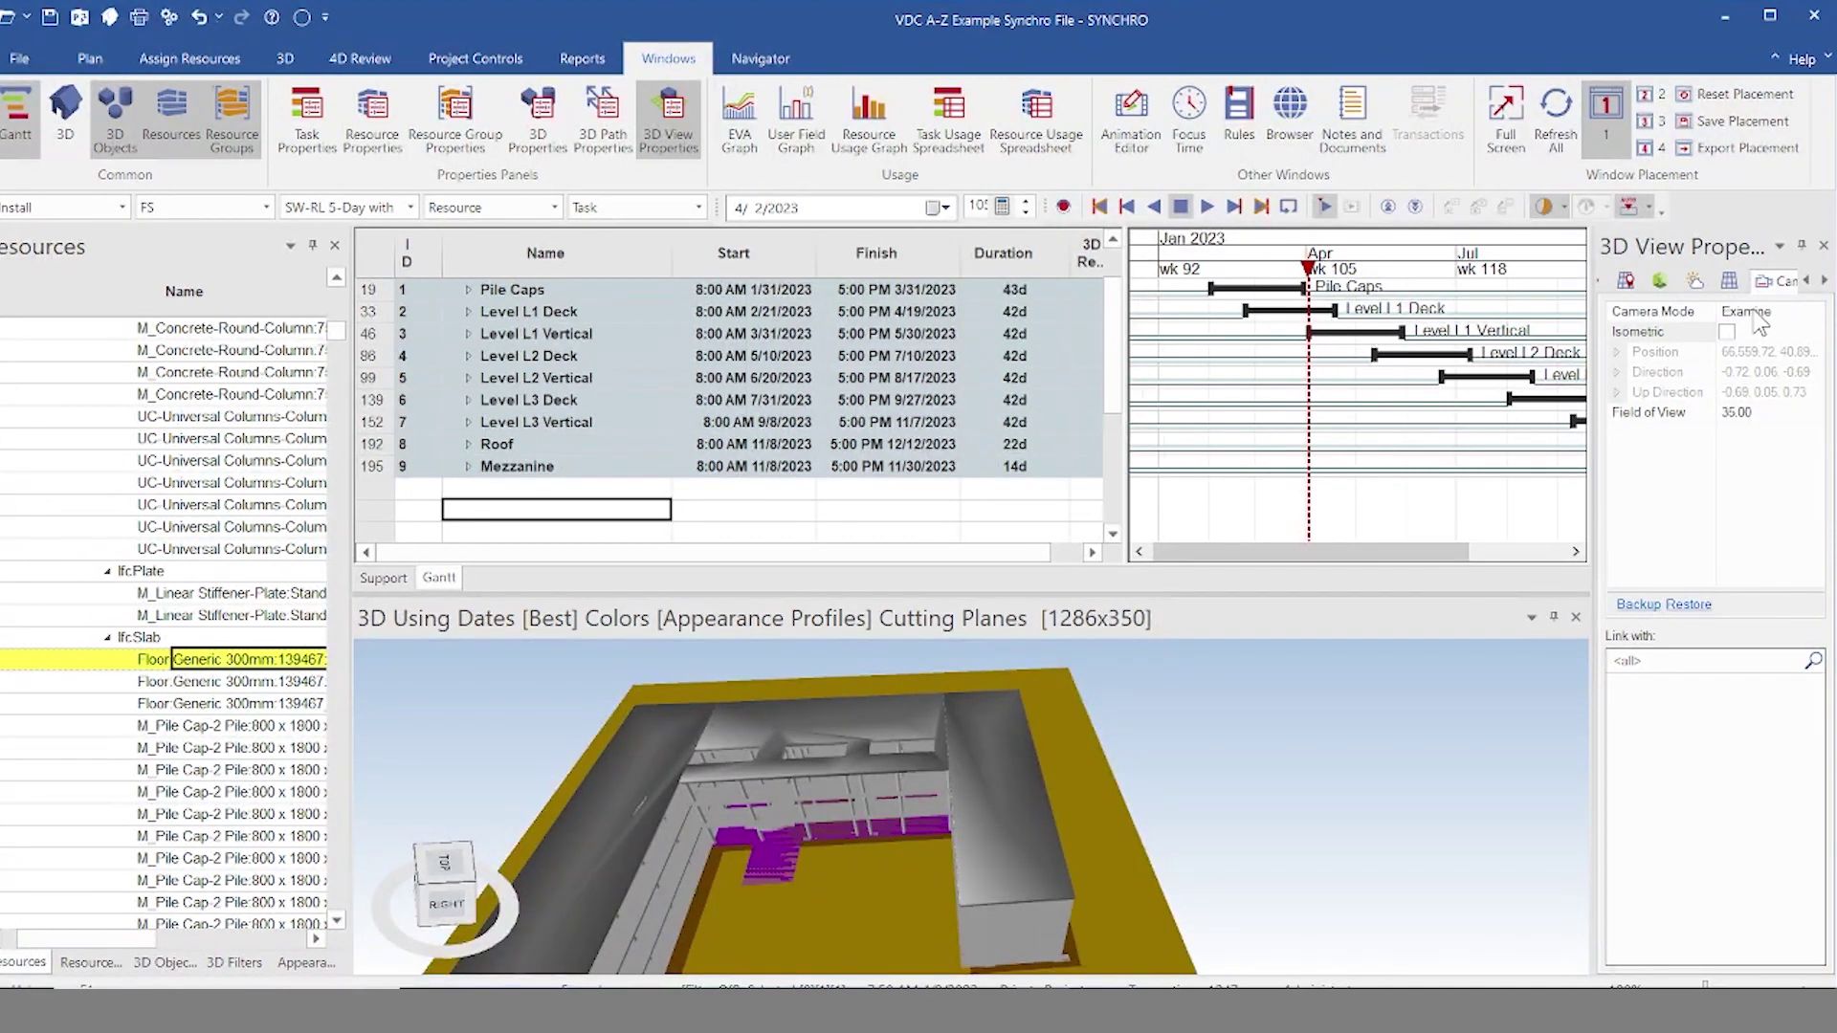
# Step: Set the camera mode to Pan to shift the model, then to Examine, and close the panel
pyautogui.click(1755, 312)
pyautogui.click(1814, 312)
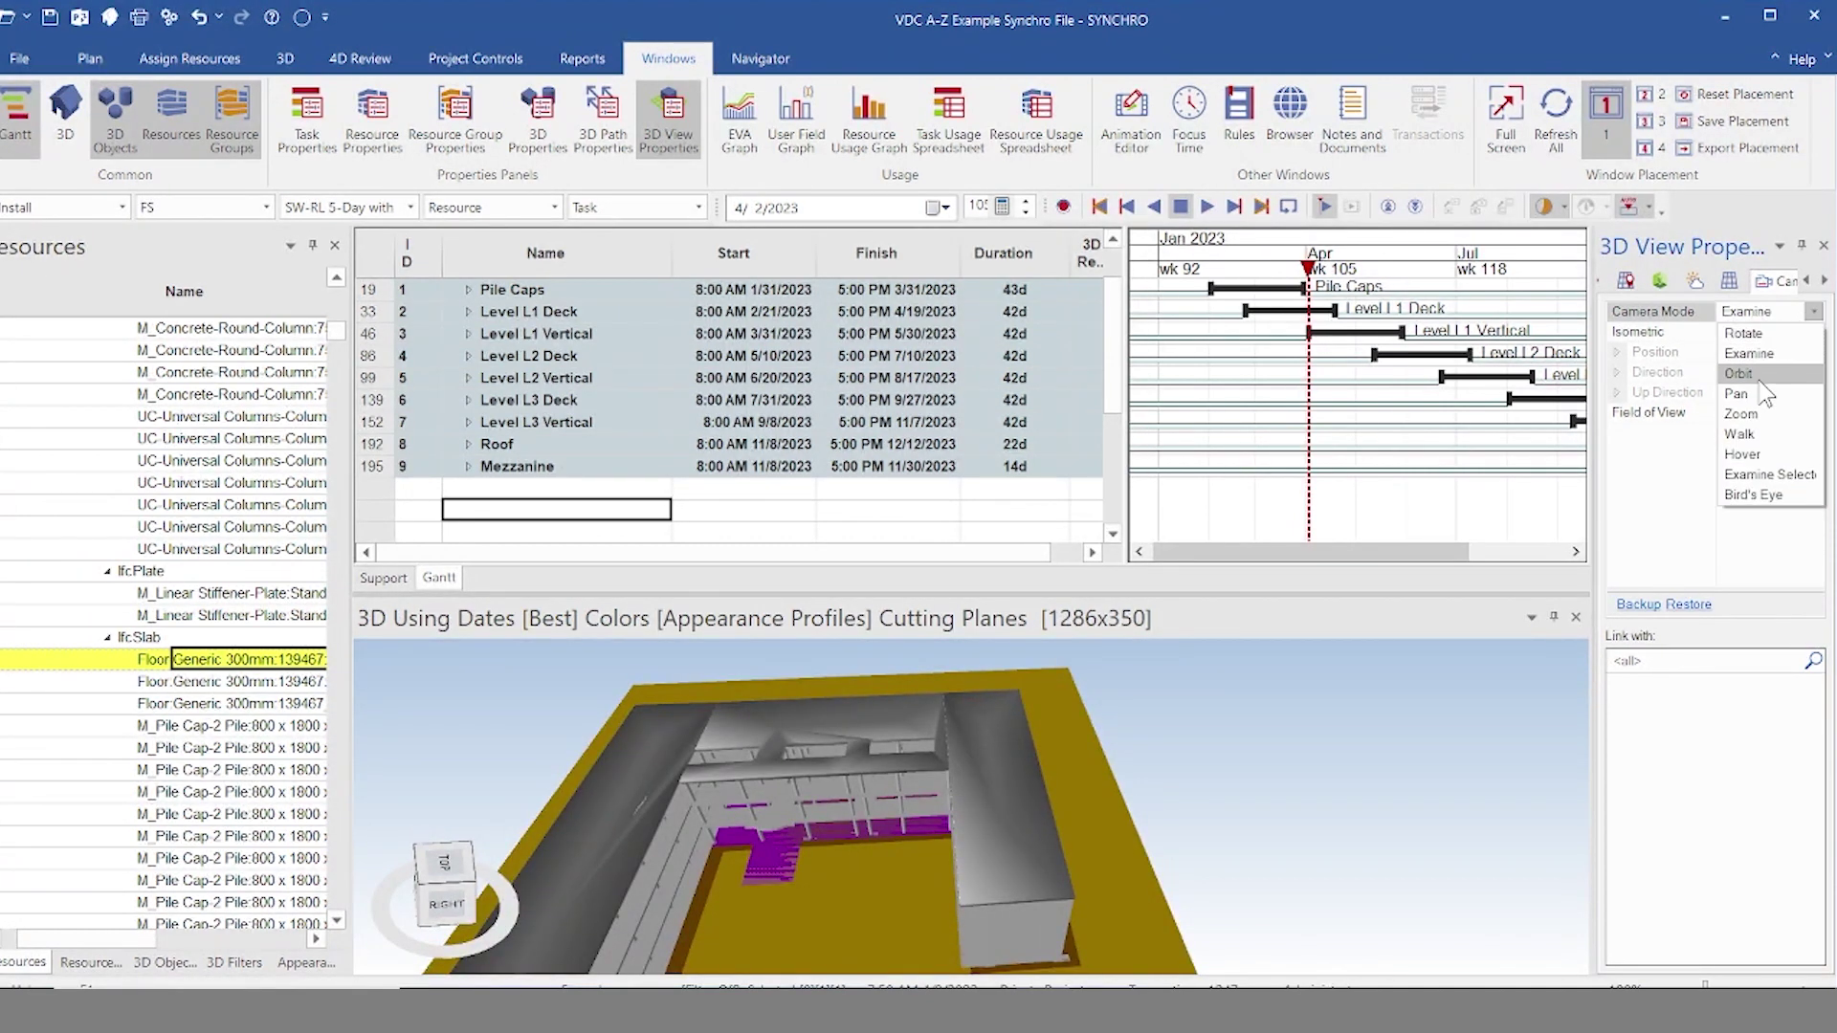
pyautogui.click(1737, 394)
pyautogui.moveTo(1229, 856); pyautogui.dragTo(1358, 756)
pyautogui.click(1804, 310)
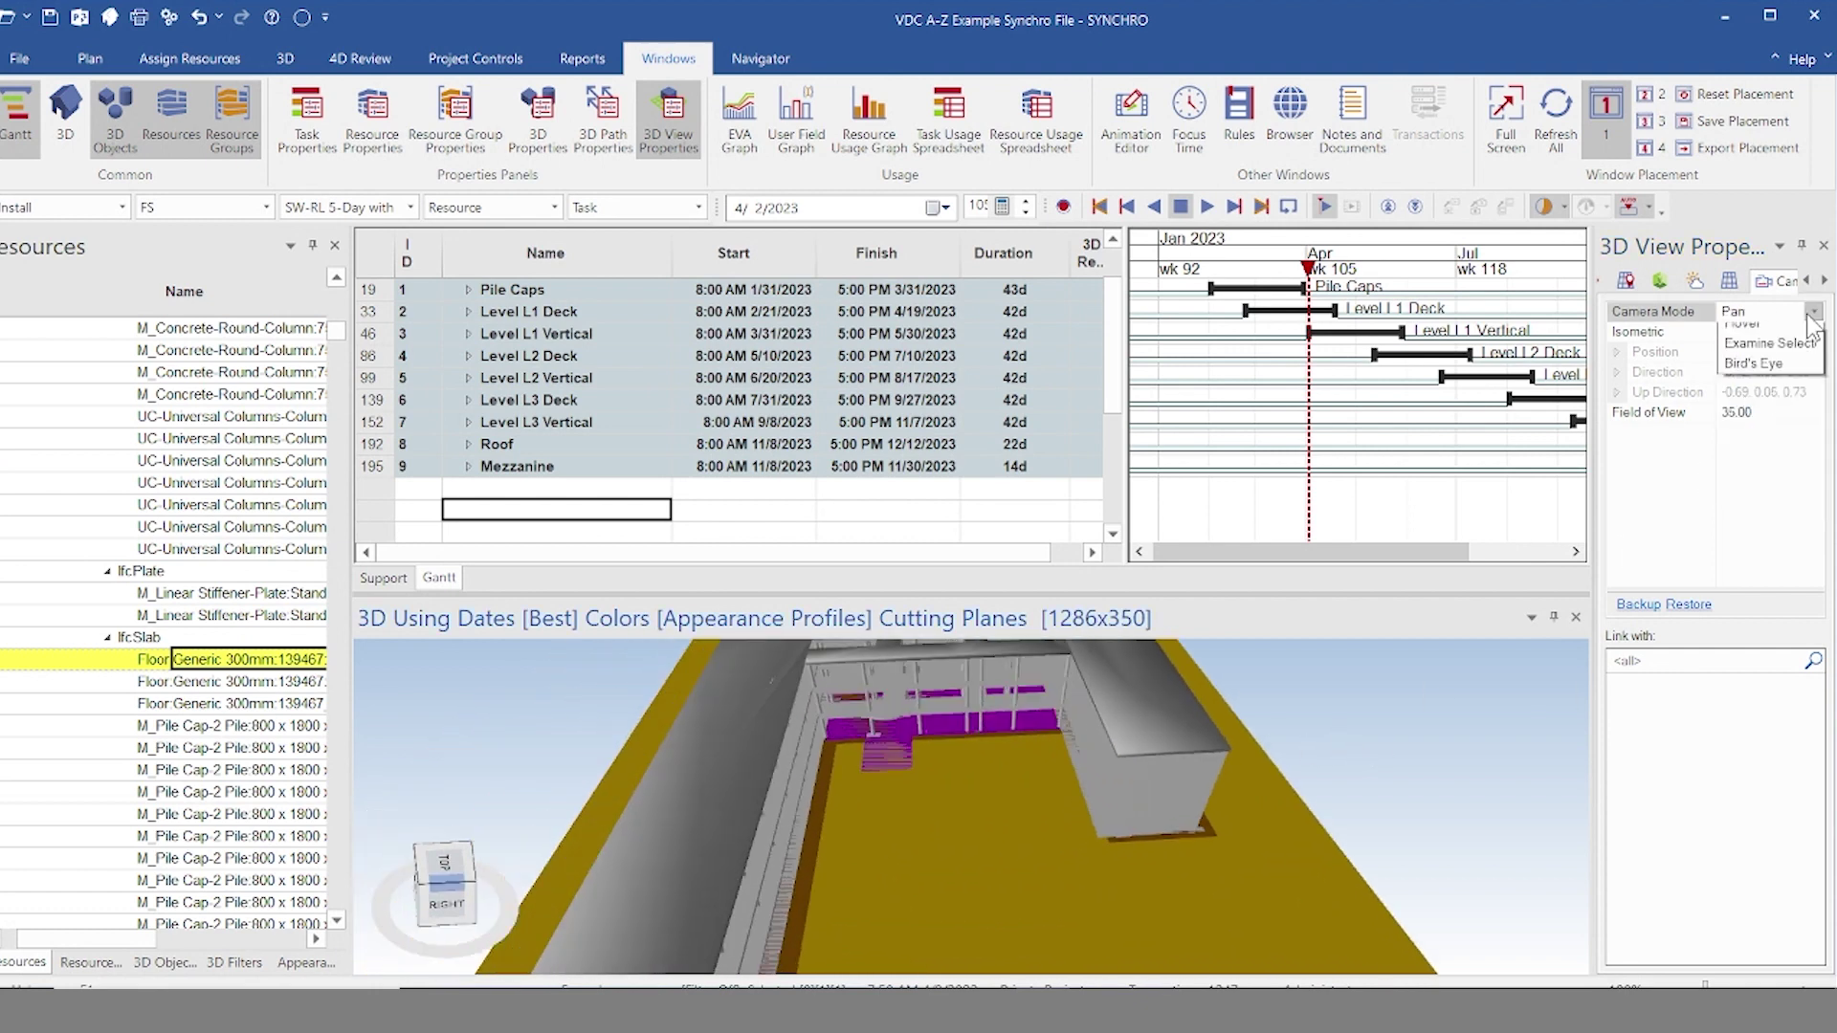
pyautogui.click(1813, 312)
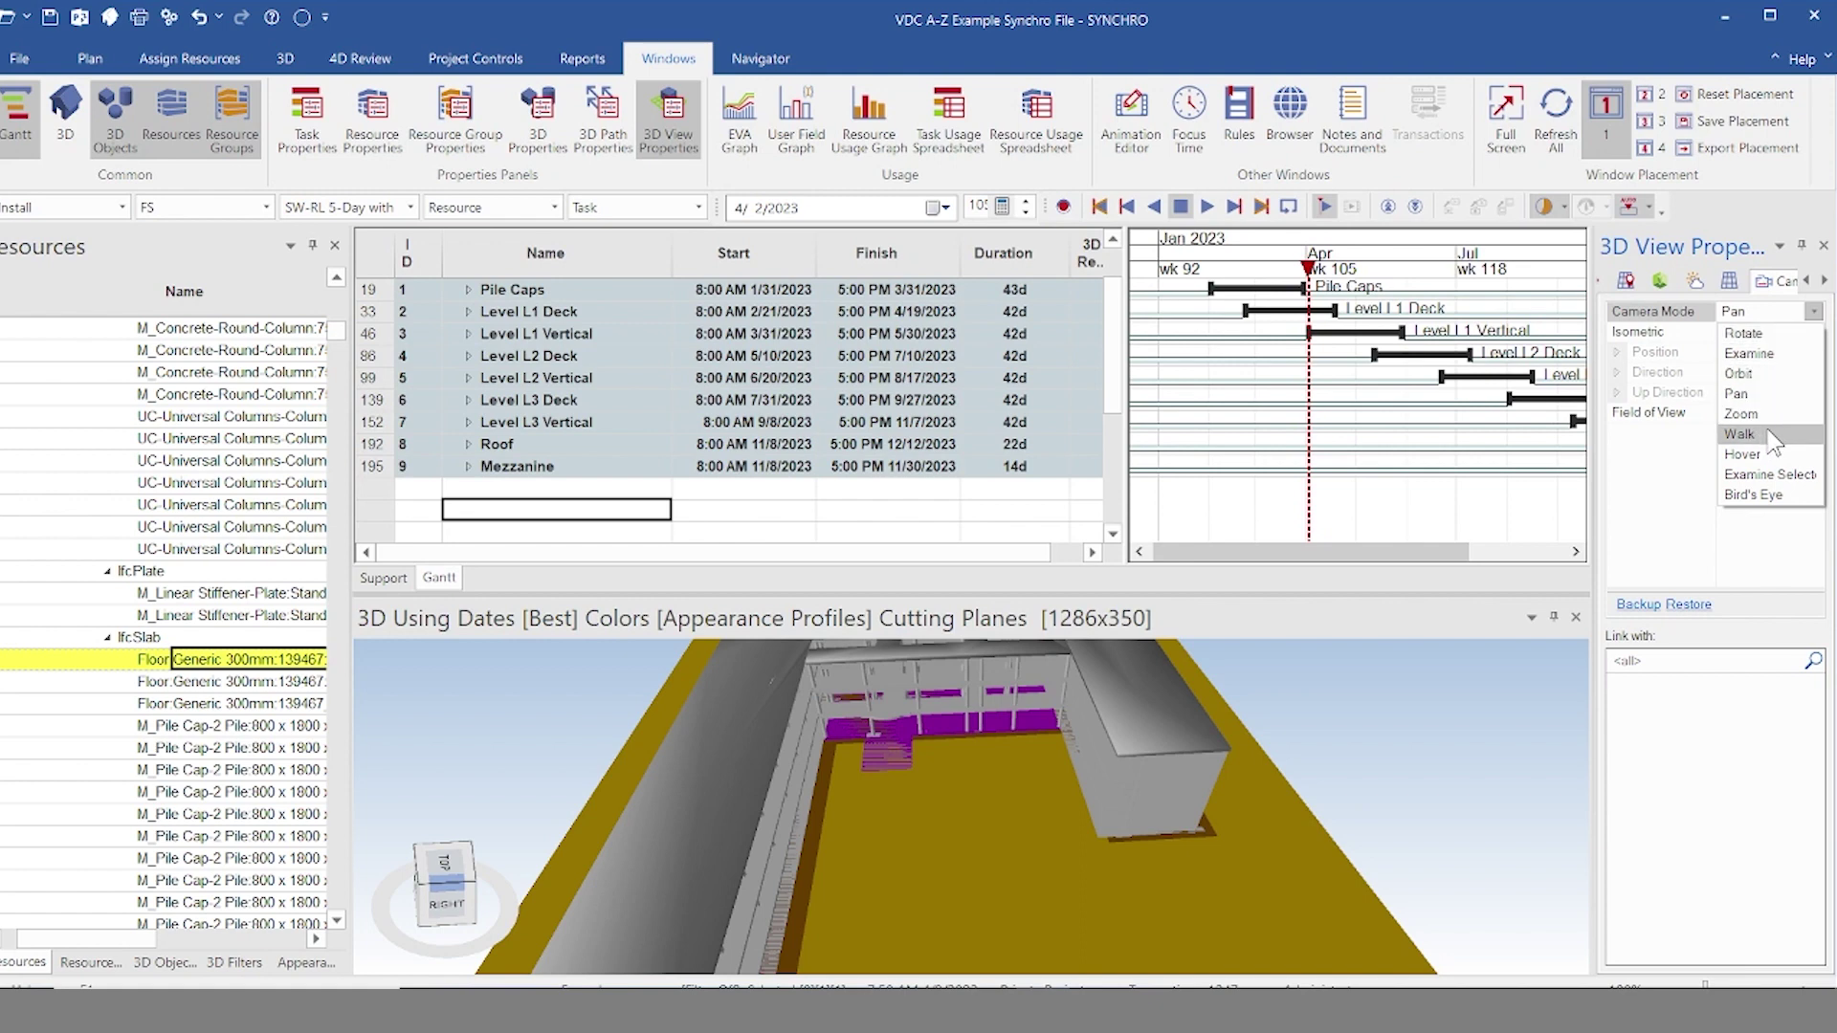
pyautogui.click(1760, 362)
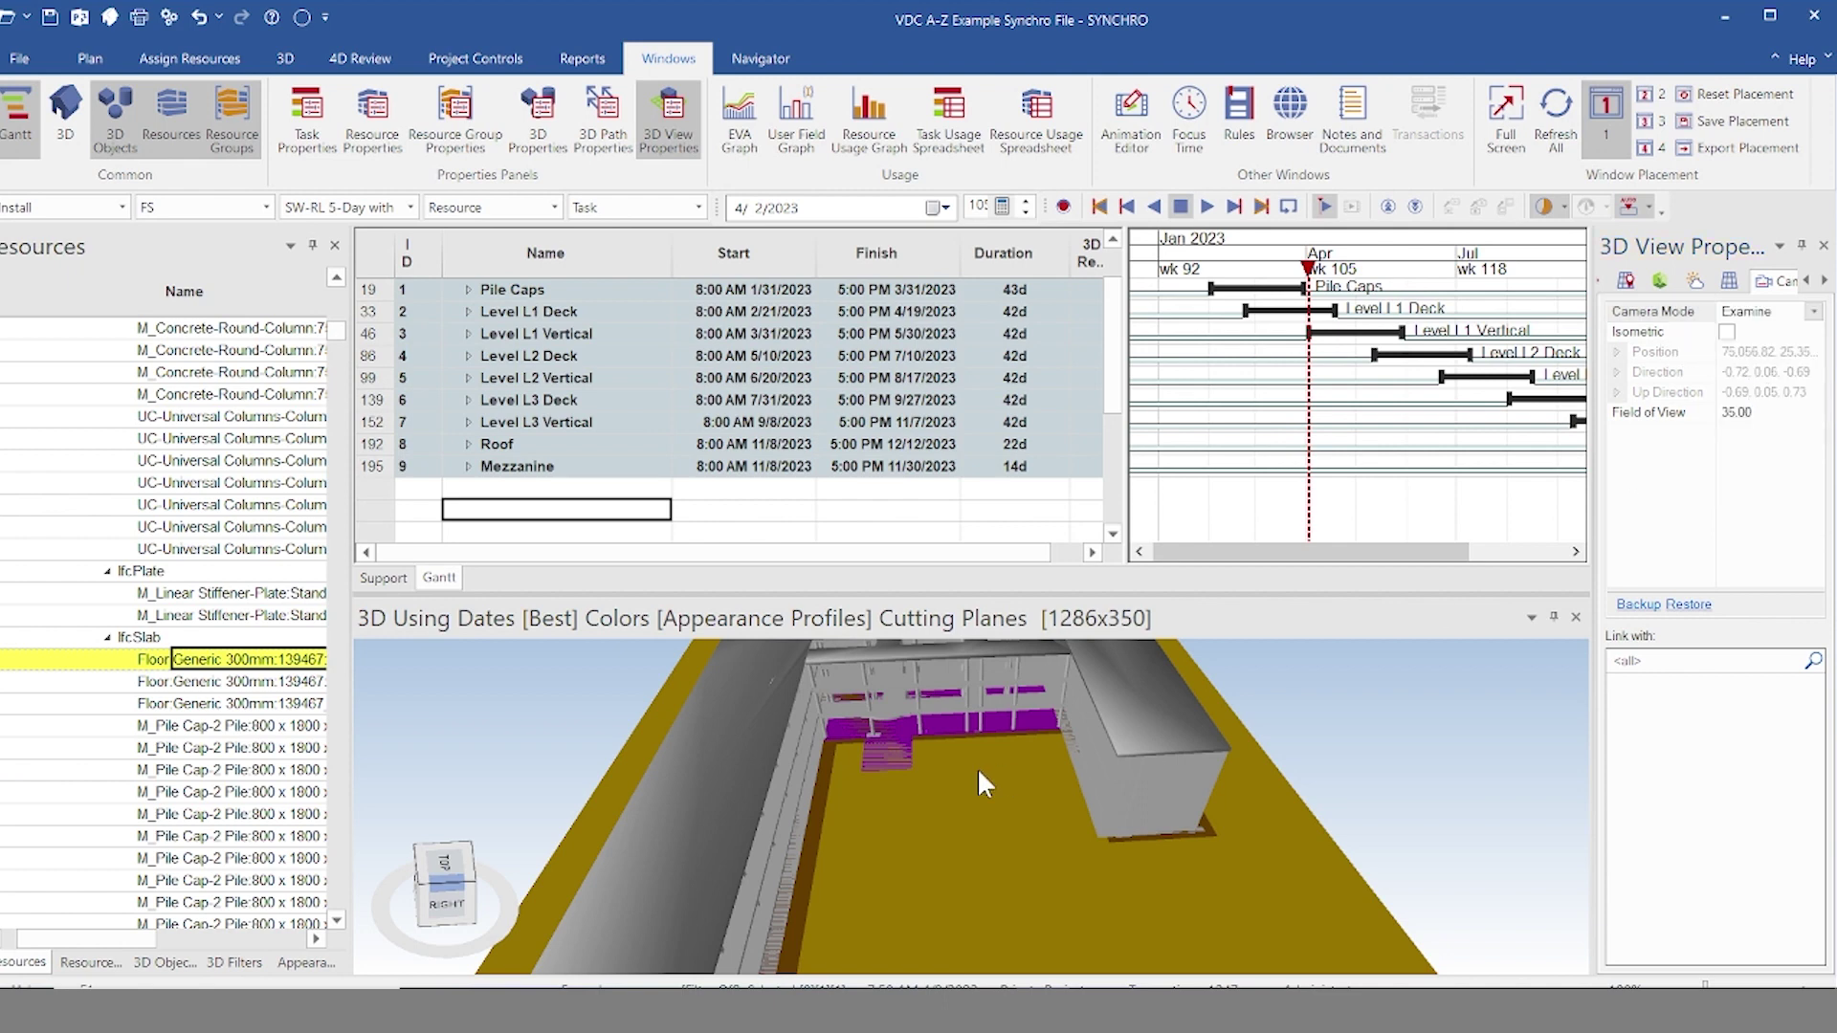
pyautogui.scroll(2, 982, 784)
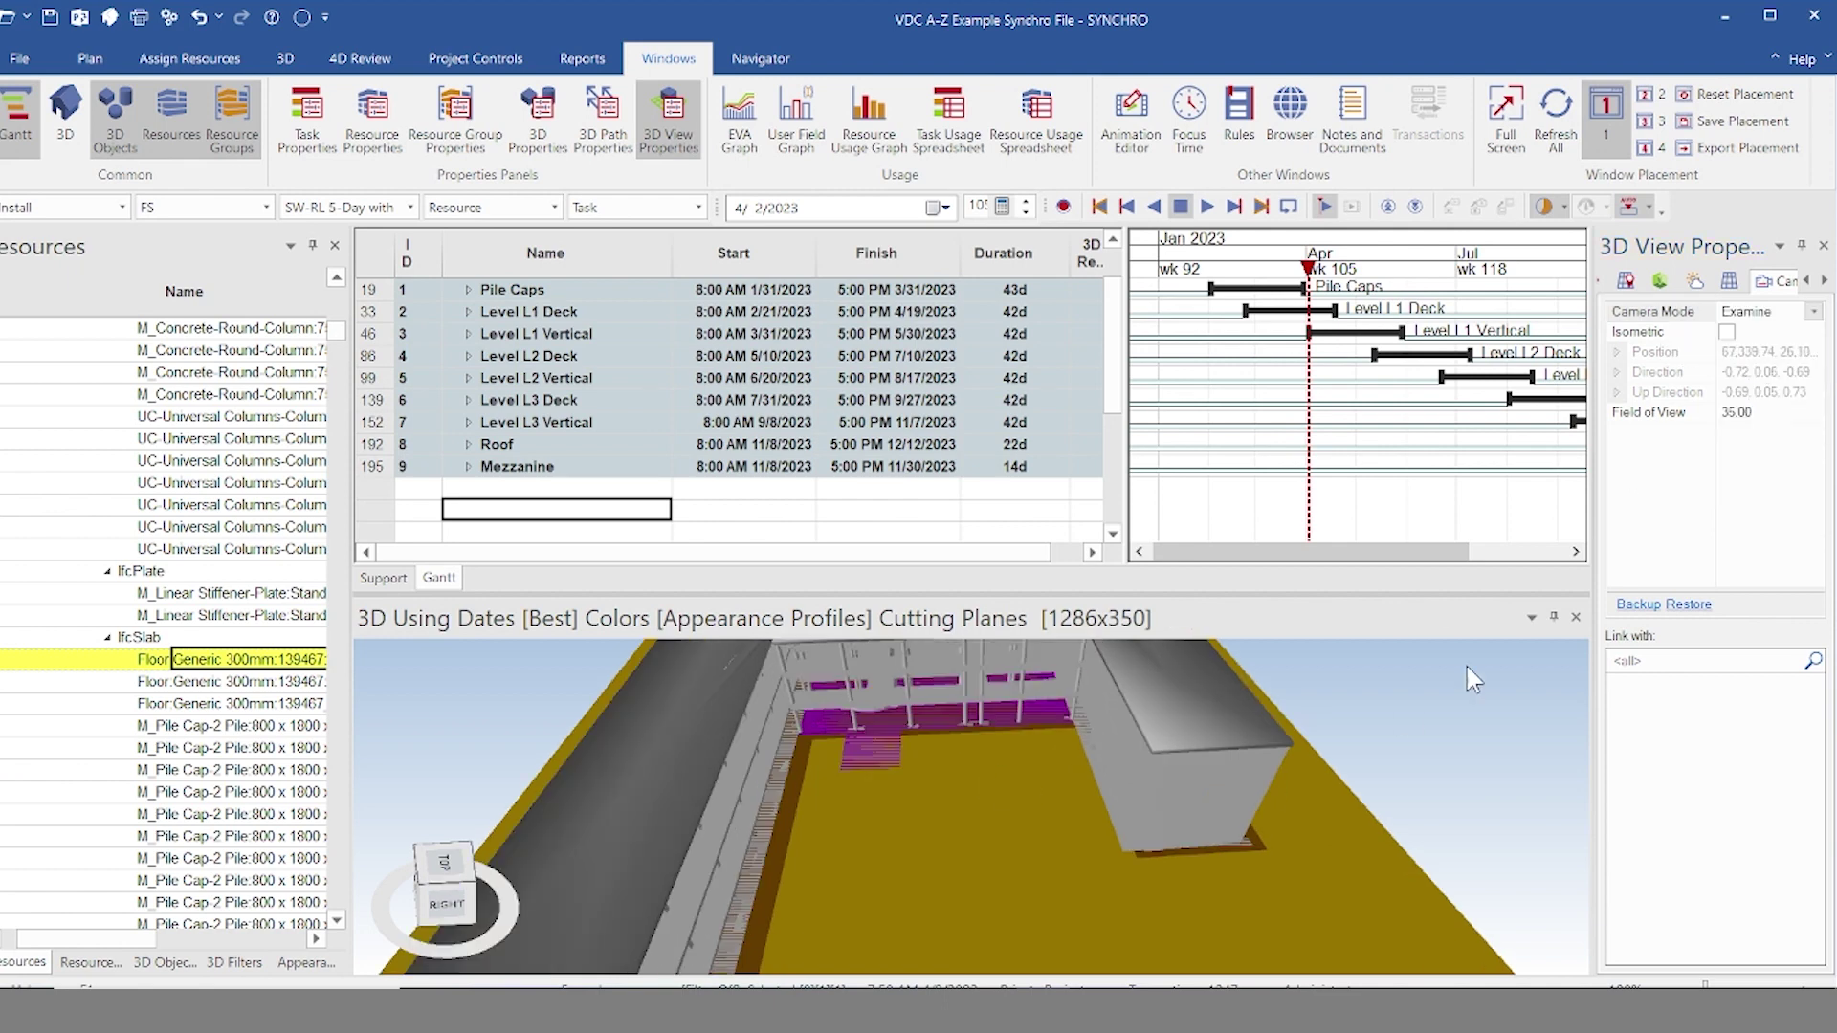
pyautogui.click(1825, 248)
# Step: Clear the floor slab selection and try selecting and deselecting exterior wall sections
pyautogui.scroll(1, 1569, 752)
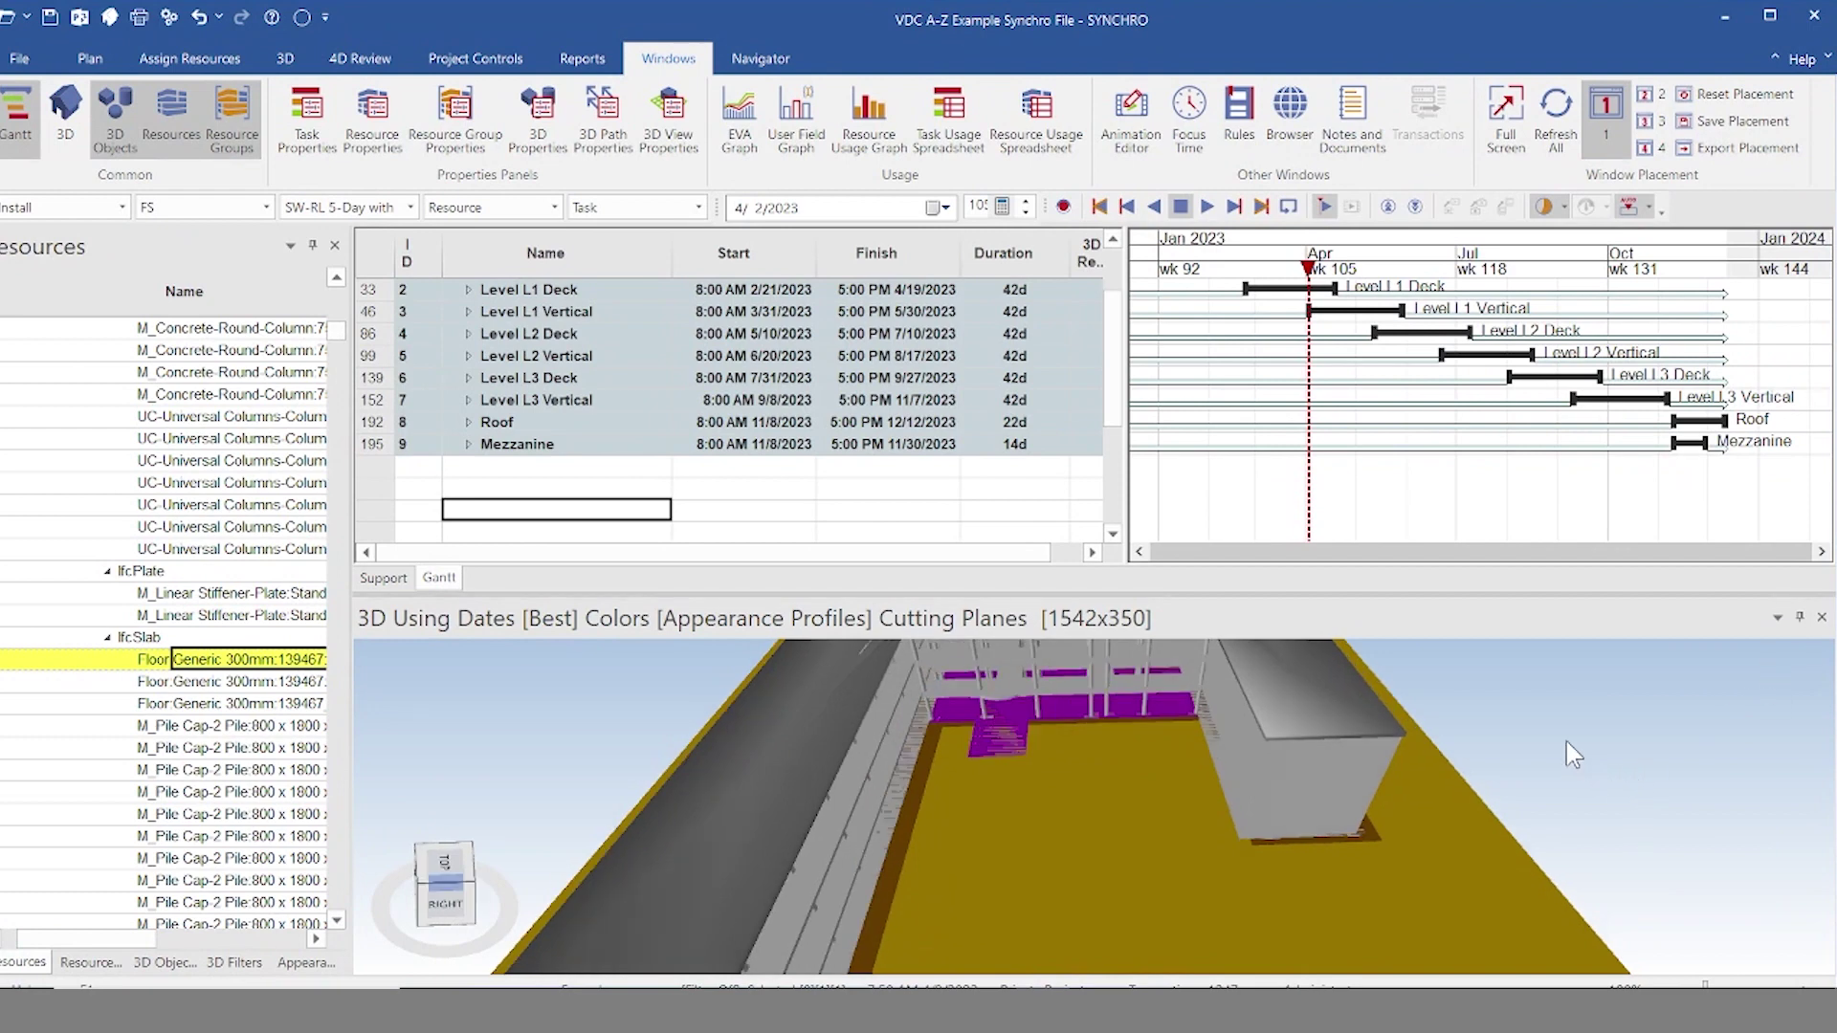
pyautogui.scroll(-3, 1559, 736)
pyautogui.scroll(4, 1590, 744)
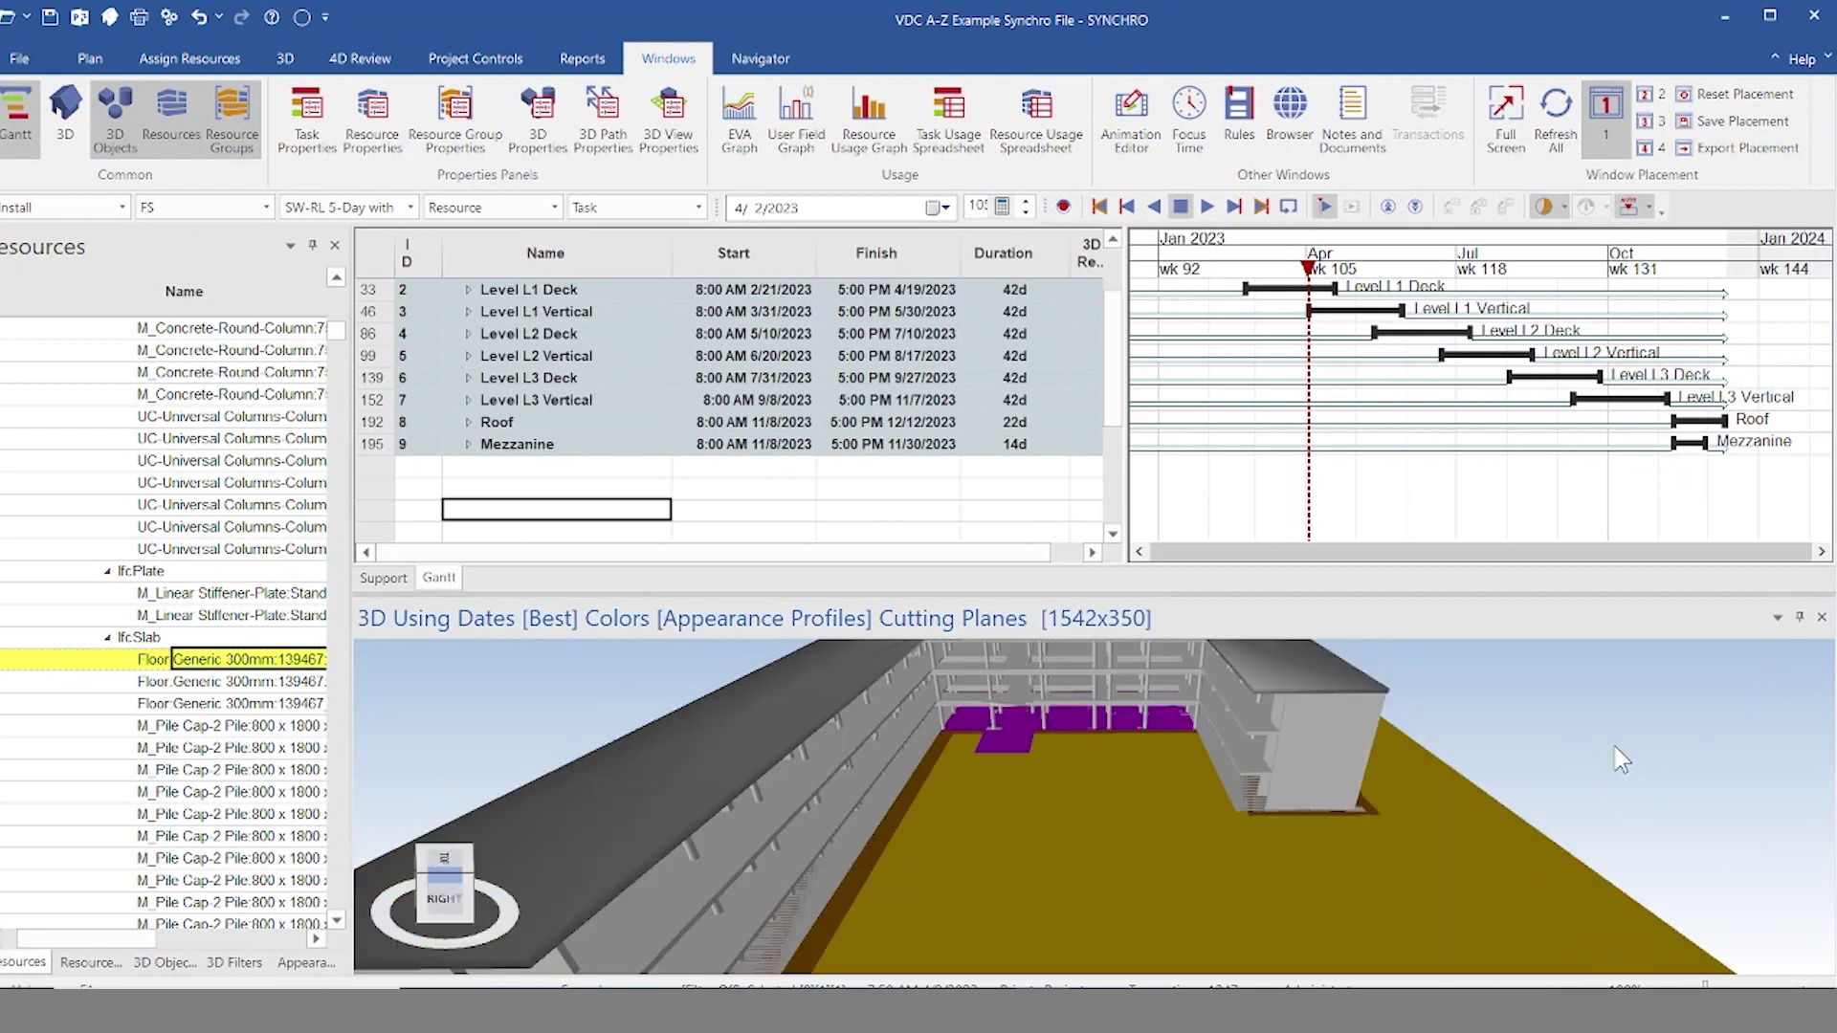
pyautogui.click(1018, 722)
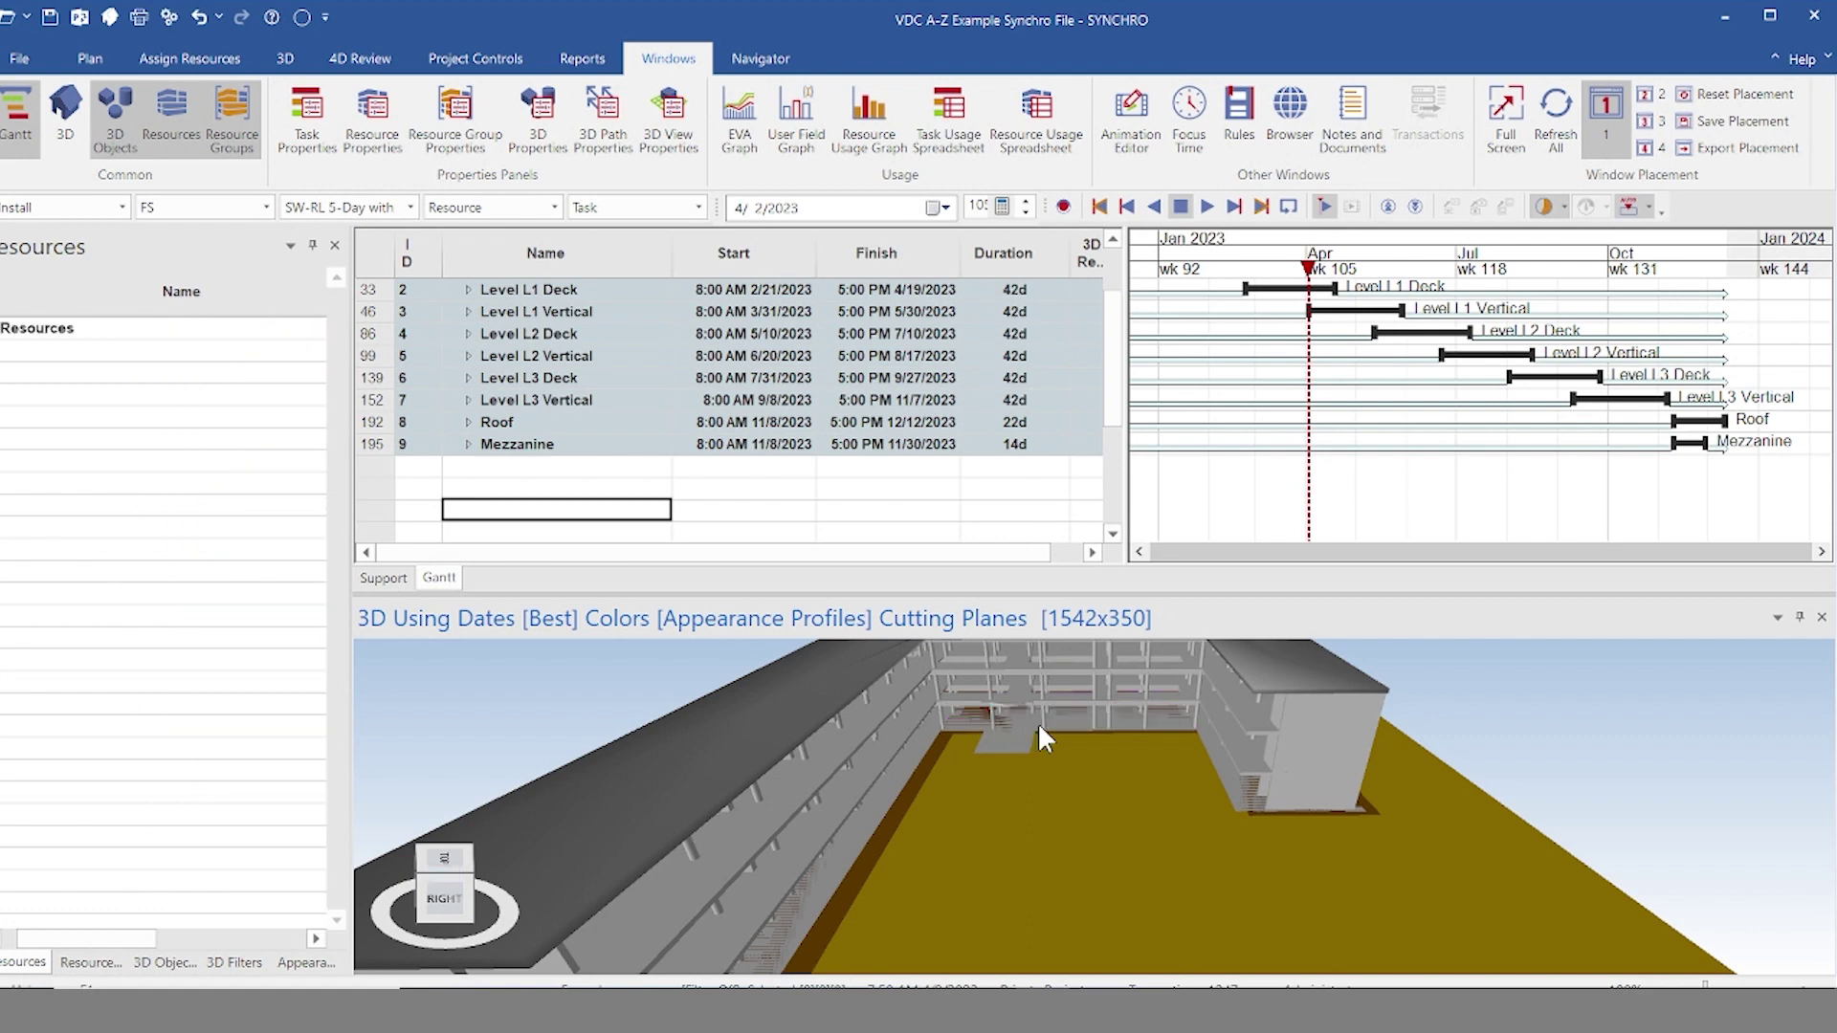
pyautogui.click(1328, 710)
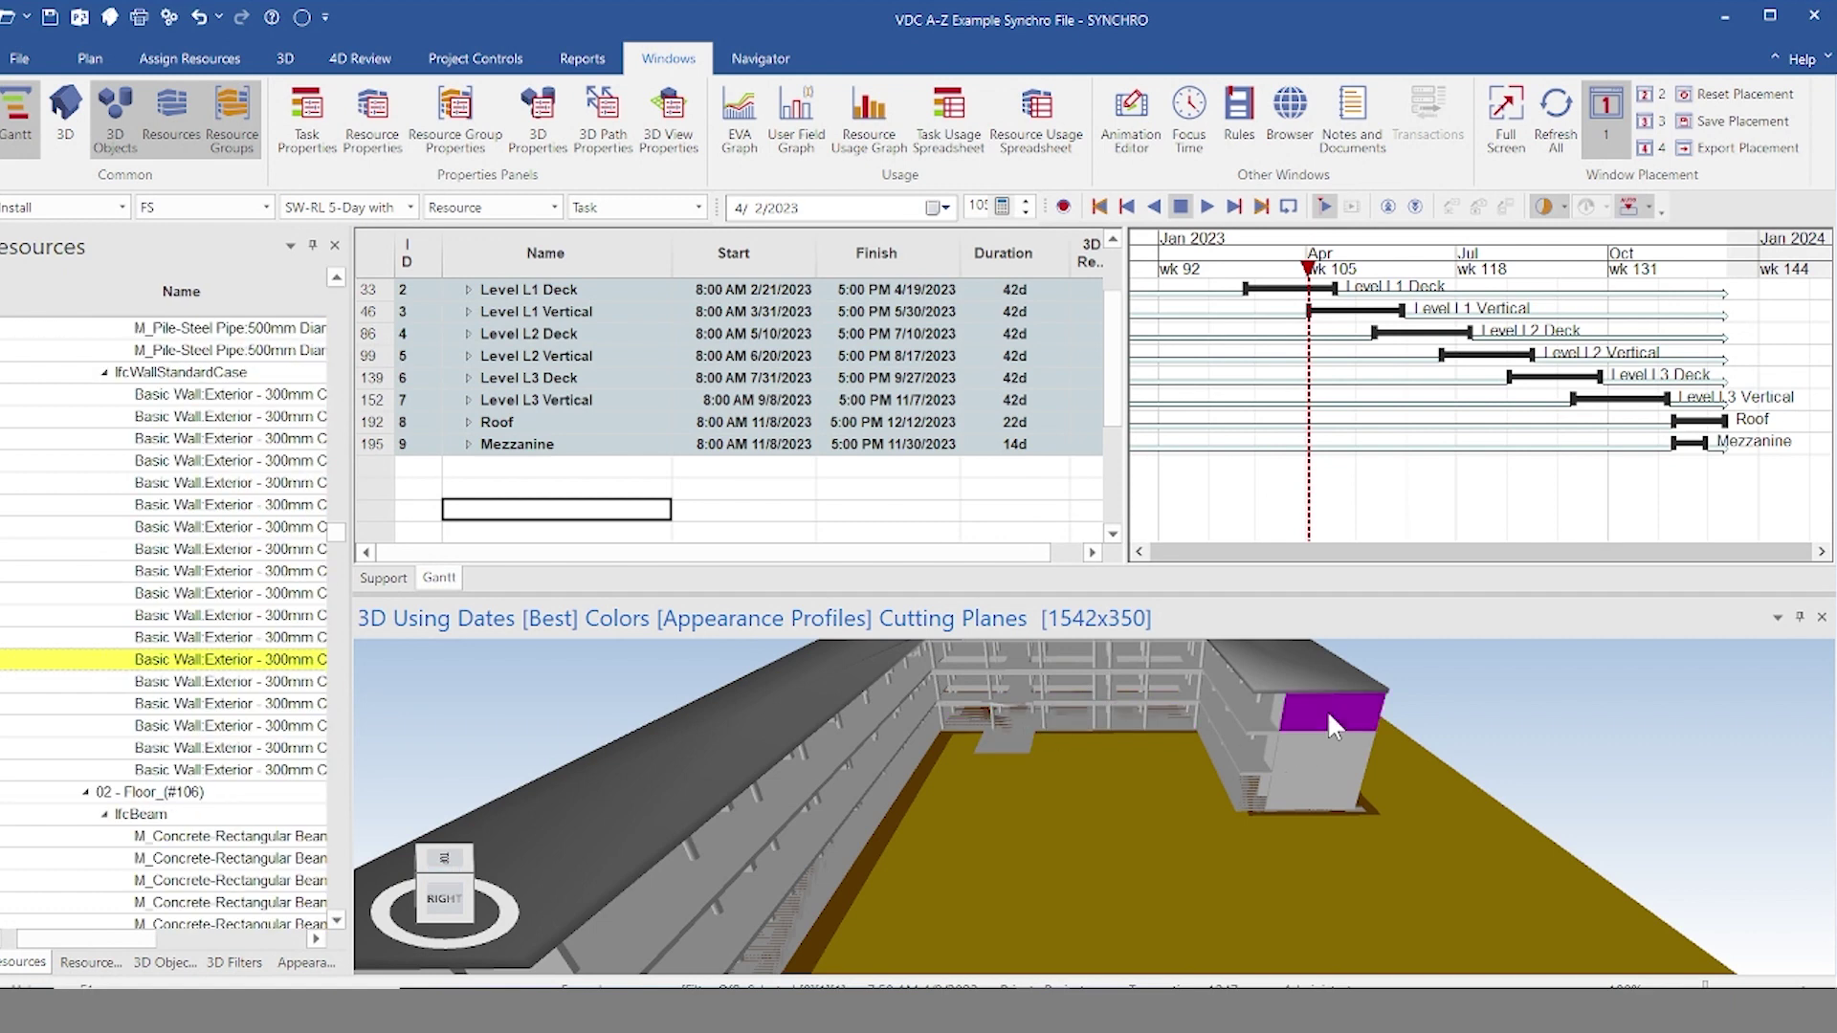
pyautogui.click(1324, 756)
pyautogui.keyDown('ctrl'); pyautogui.click(1314, 796); pyautogui.keyUp('ctrl')
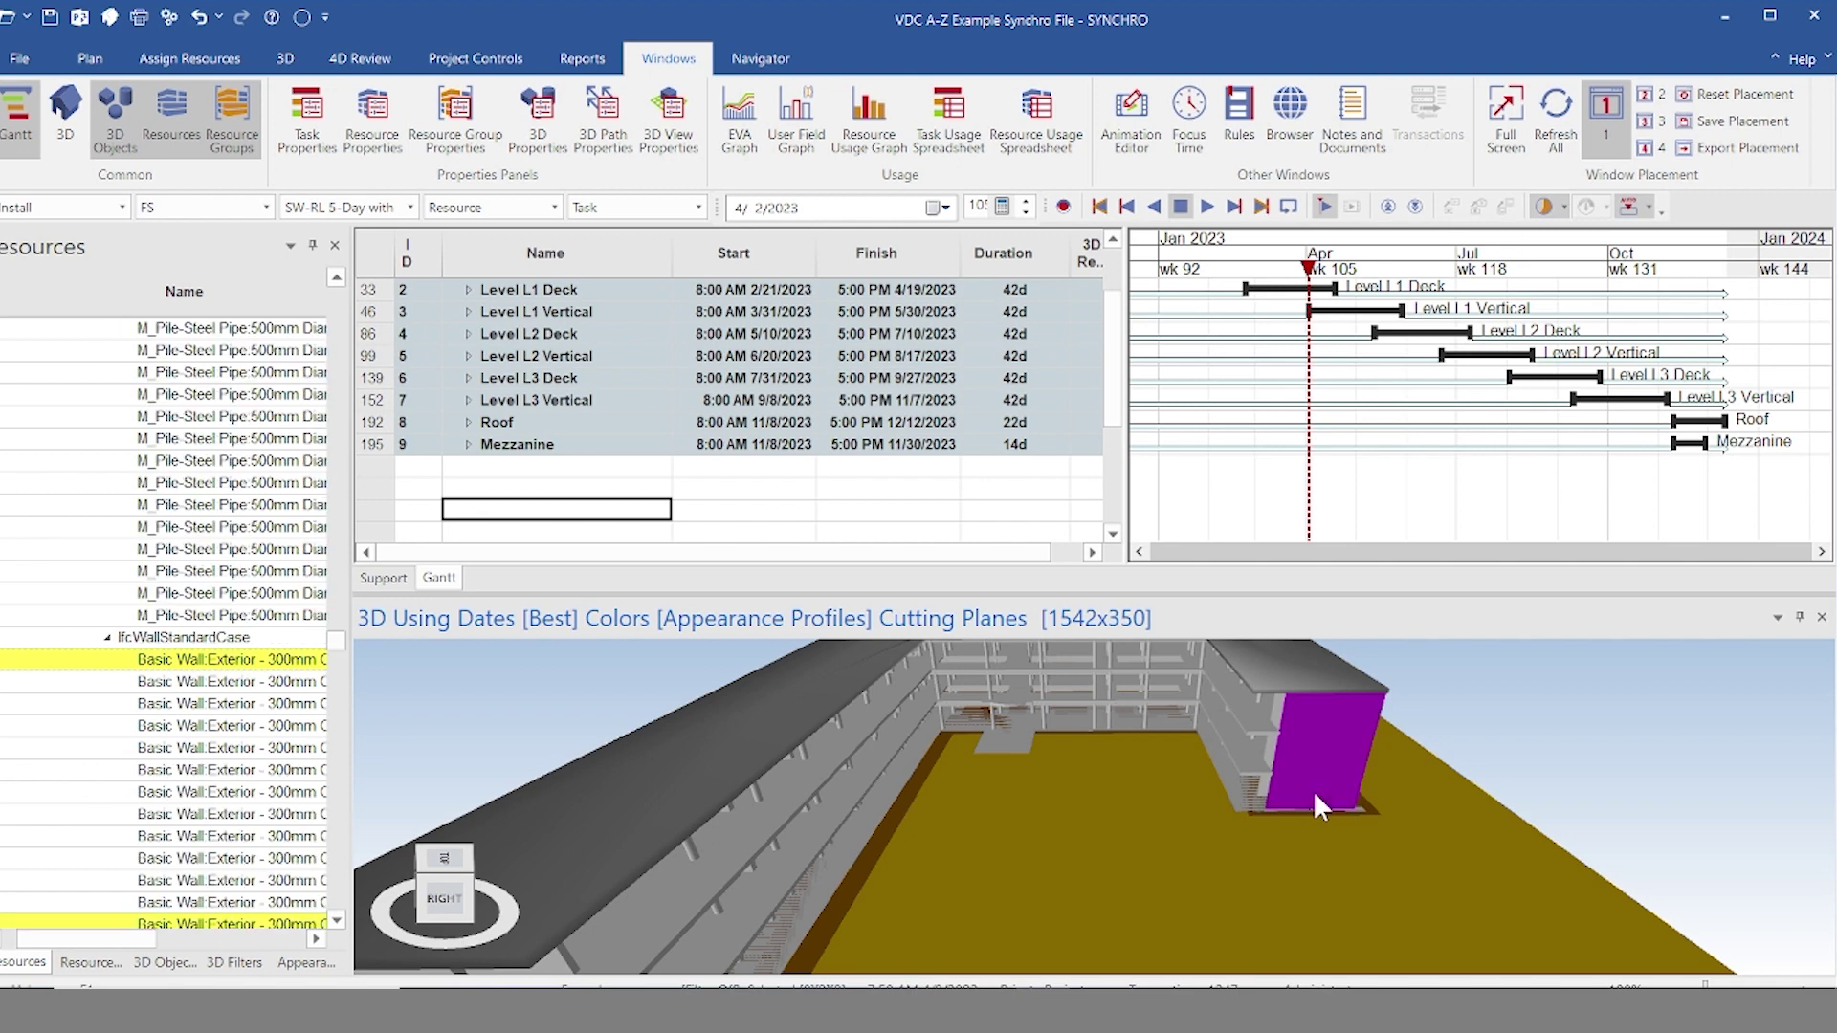
pyautogui.keyDown('ctrl'); pyautogui.click(1322, 710); pyautogui.keyUp('ctrl')
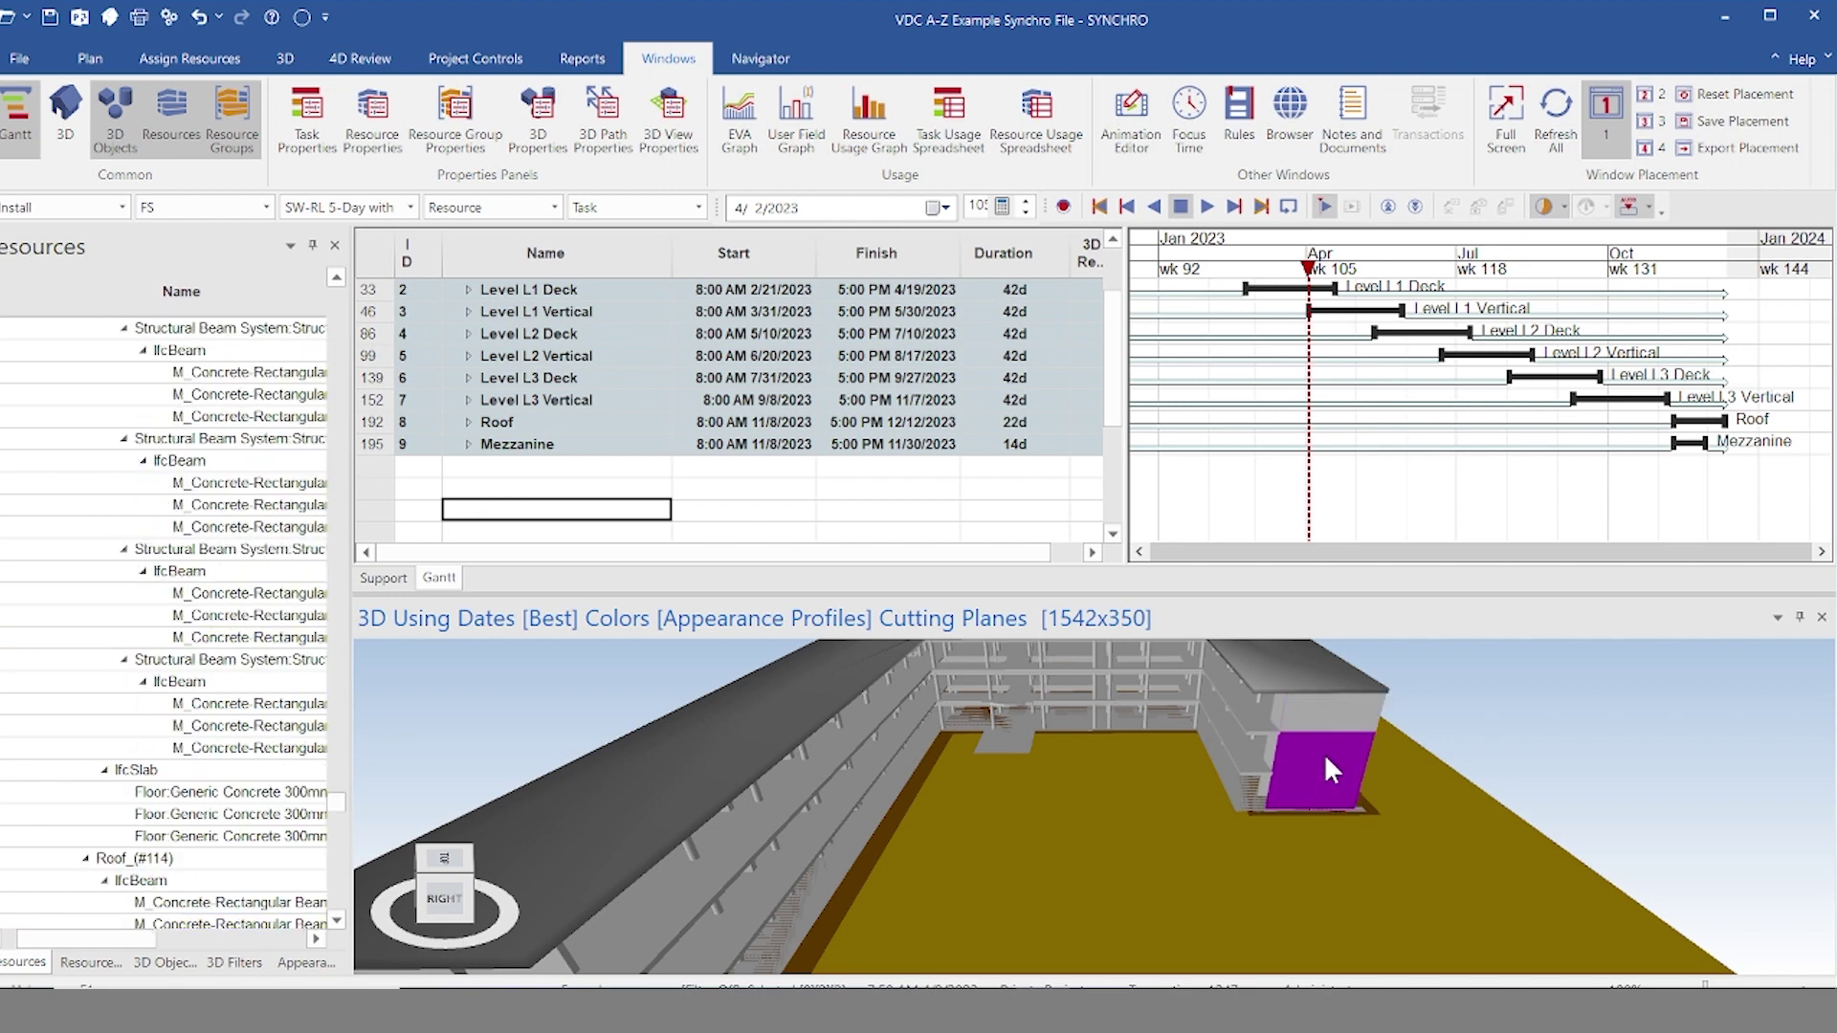
pyautogui.keyDown('ctrl'); pyautogui.click(1334, 783); pyautogui.keyUp('ctrl')
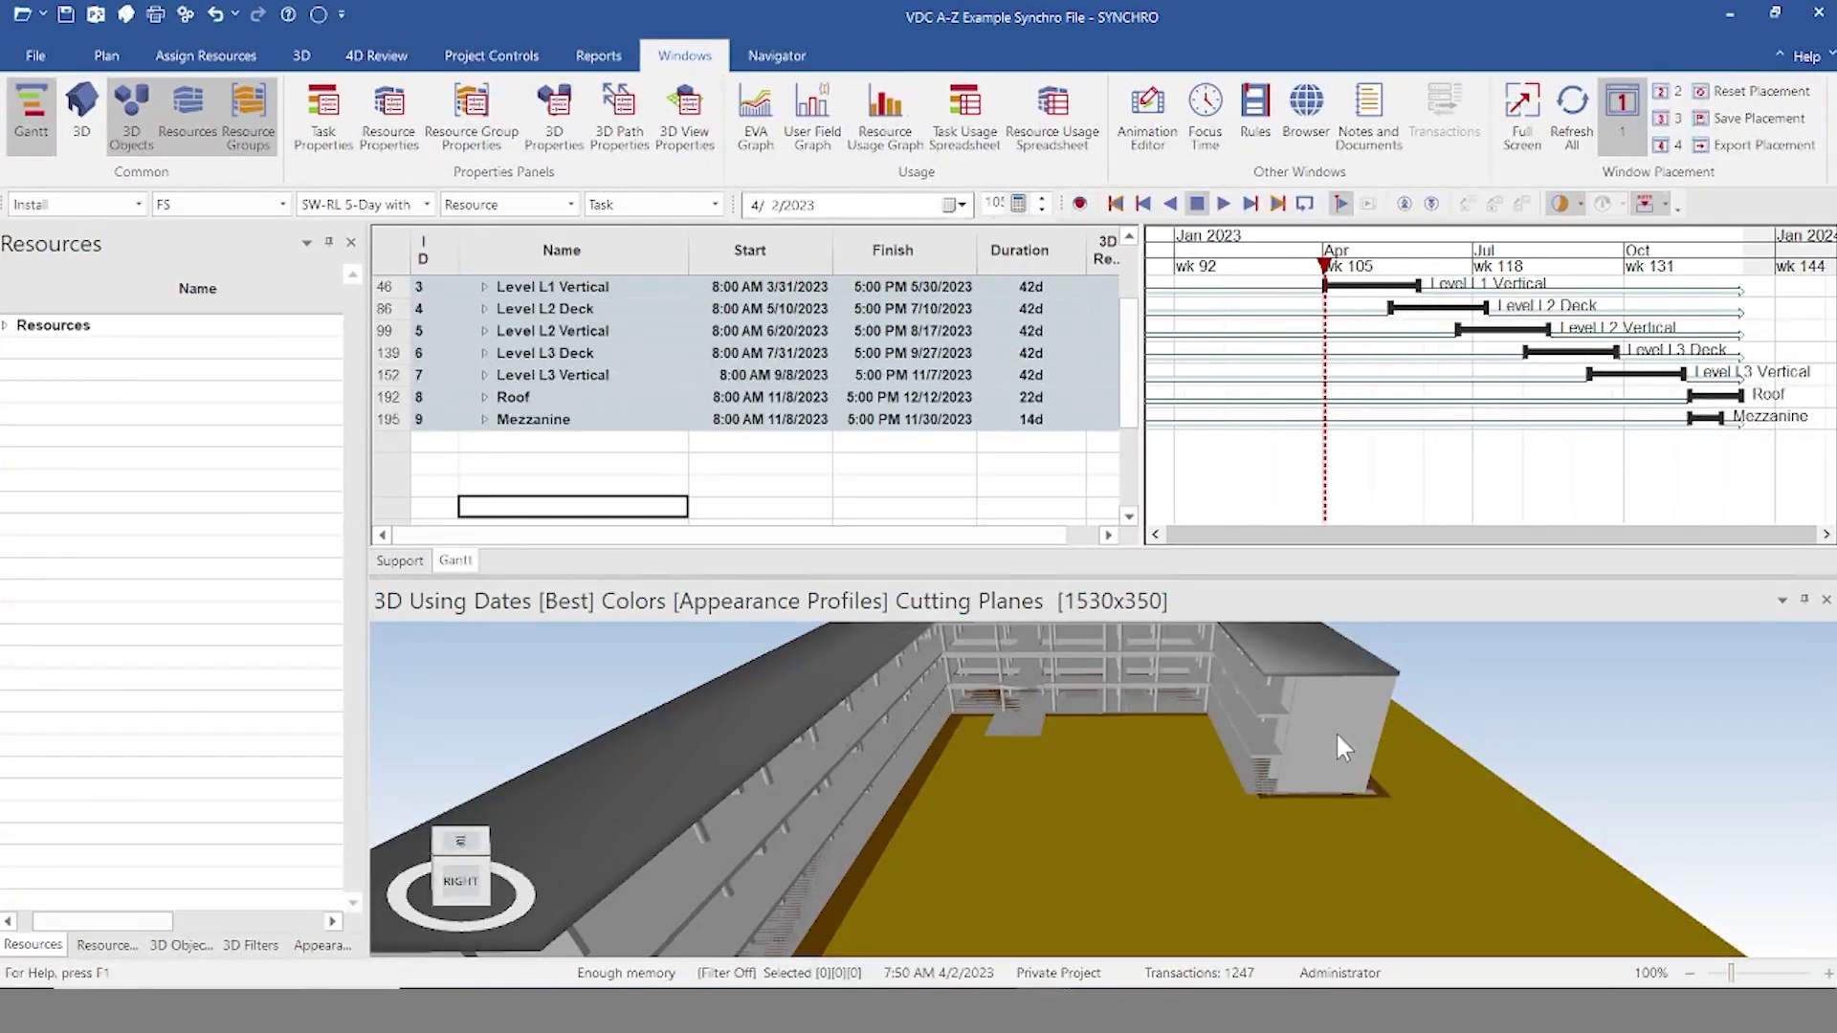
# Step: Select the upper and lower wall sections plus the long left beam, then deselect everything
pyautogui.click(1333, 693)
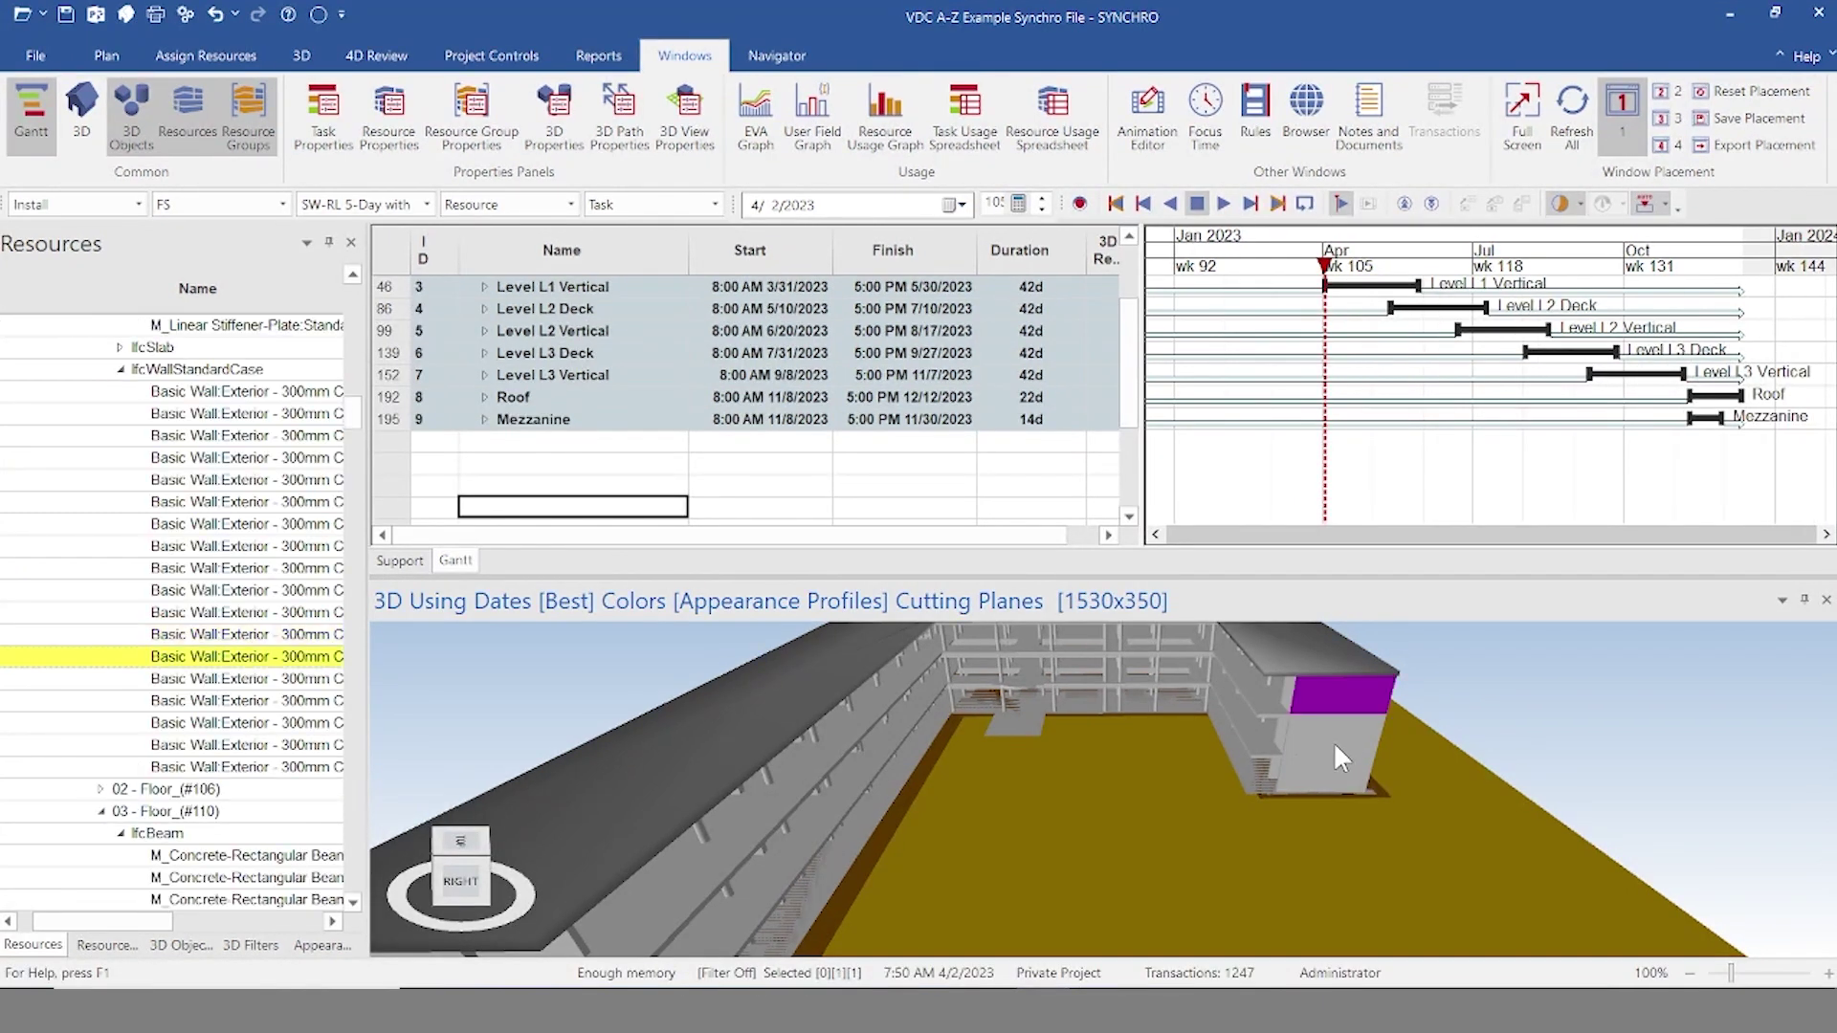
pyautogui.keyDown('ctrl'); pyautogui.click(1345, 789); pyautogui.keyUp('ctrl')
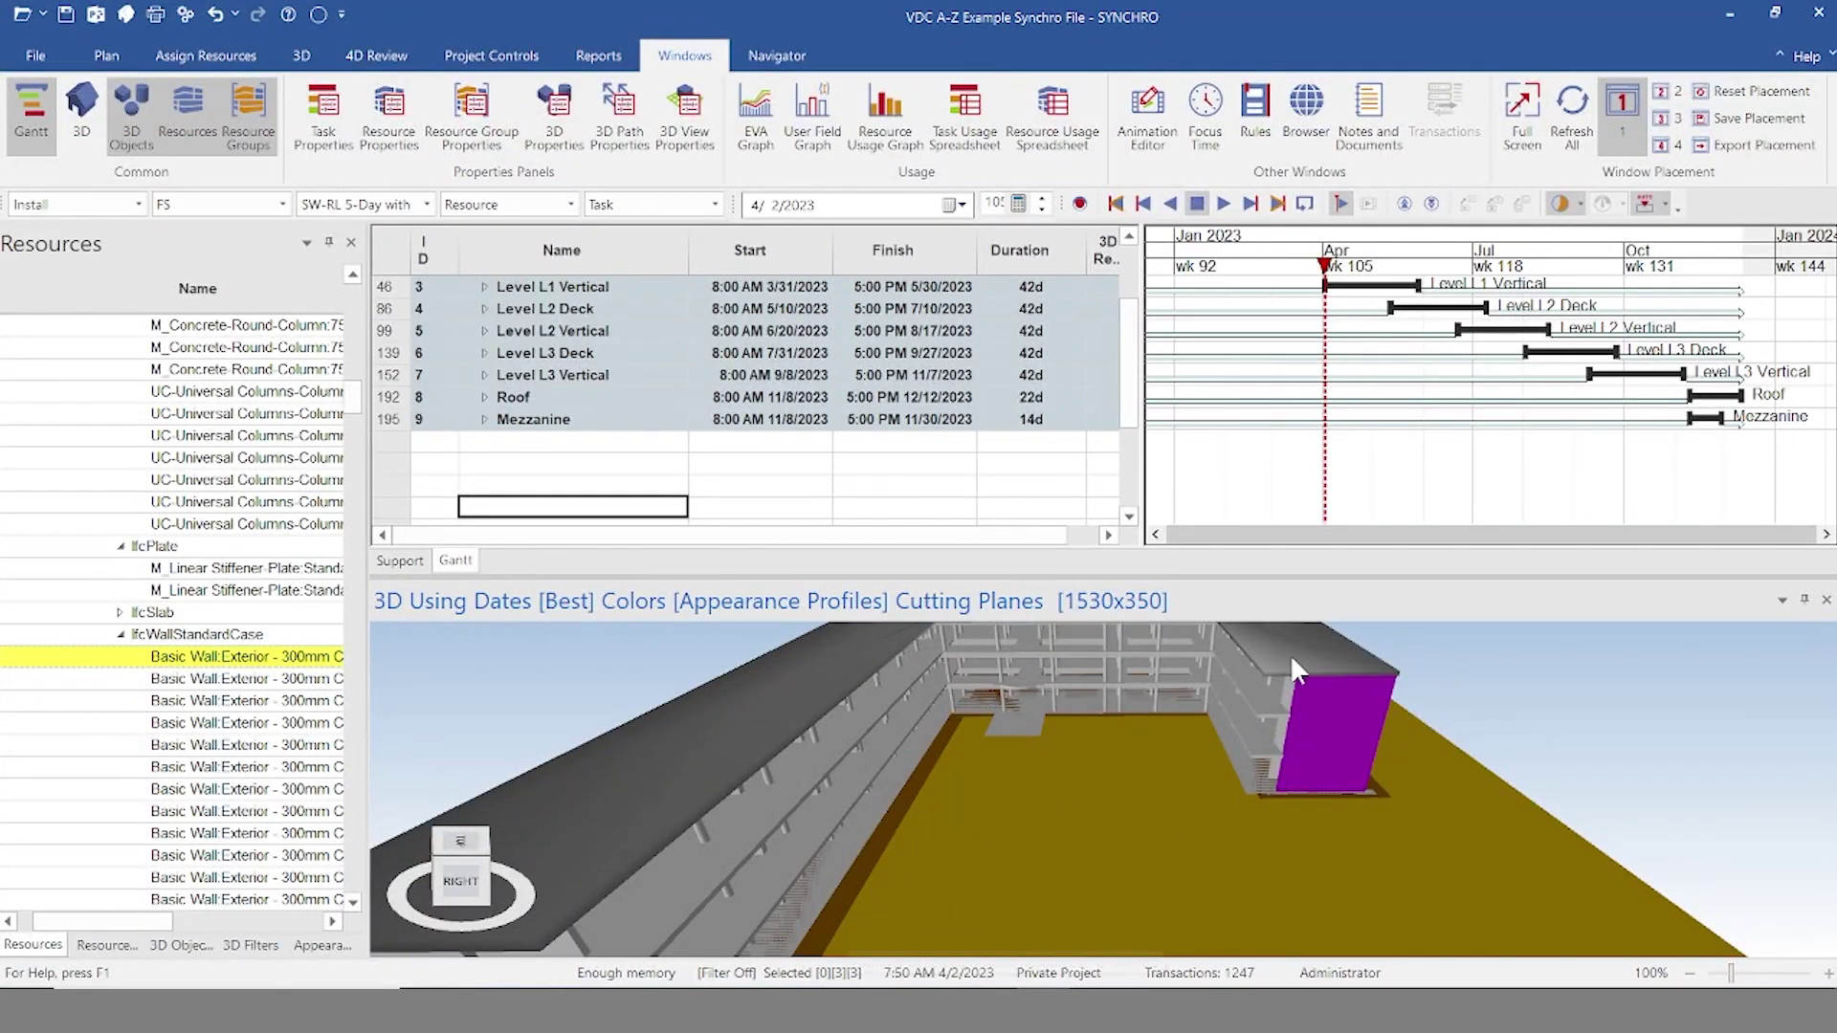
pyautogui.keyDown('ctrl'); pyautogui.click(790, 857); pyautogui.keyUp('ctrl')
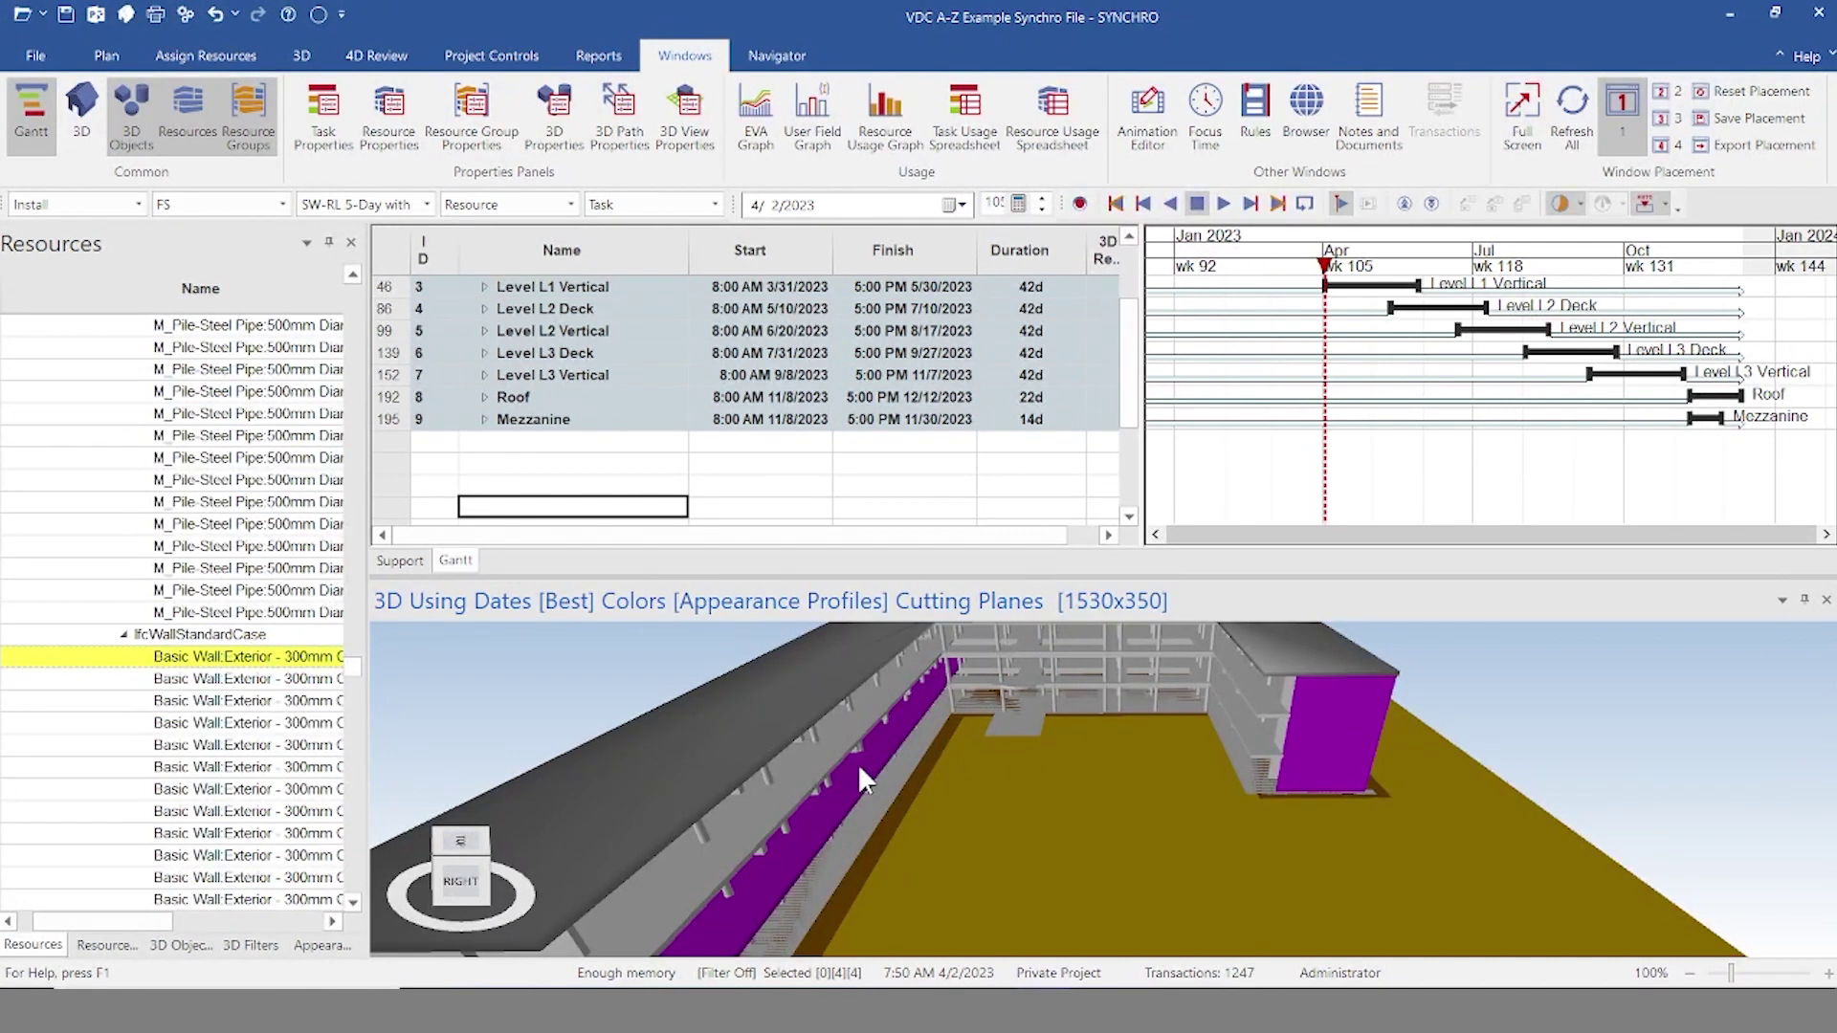
pyautogui.press('Escape')
pyautogui.moveTo(857, 763); pyautogui.dragTo(1433, 672)
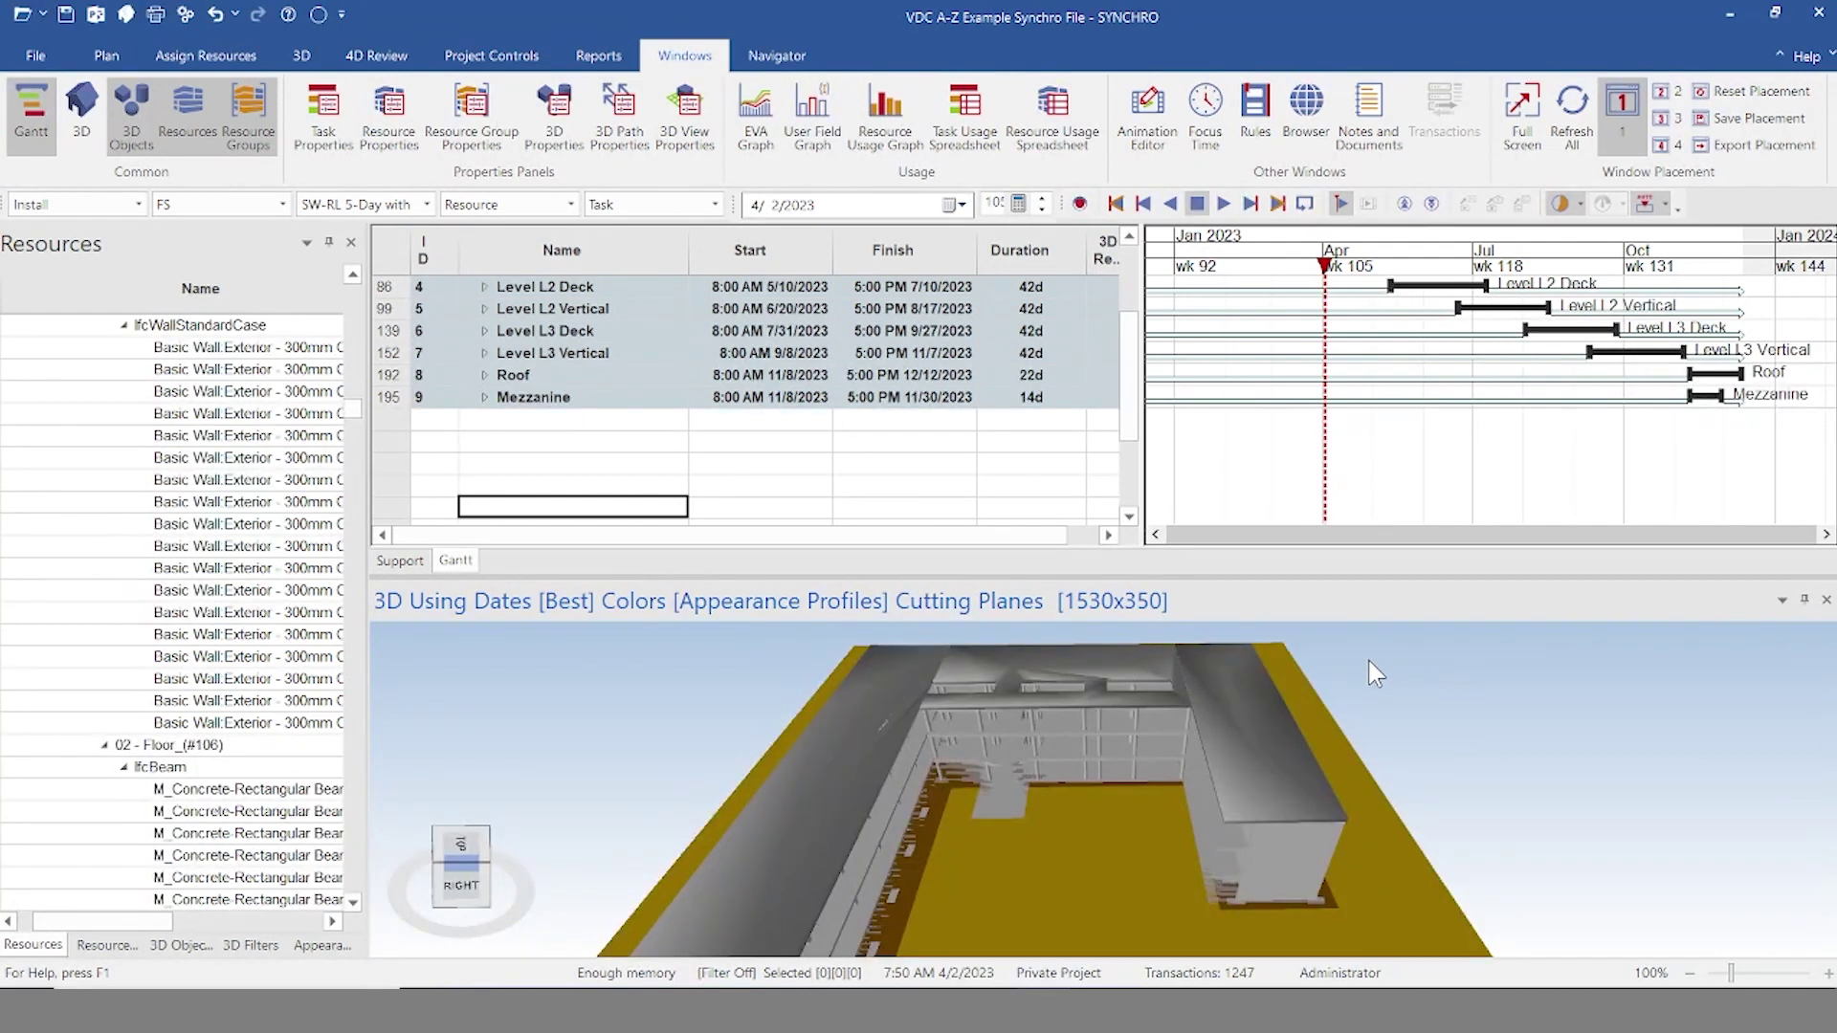
pyautogui.moveTo(1368, 660); pyautogui.dragTo(1324, 685)
pyautogui.moveTo(1304, 715); pyautogui.dragTo(1210, 799)
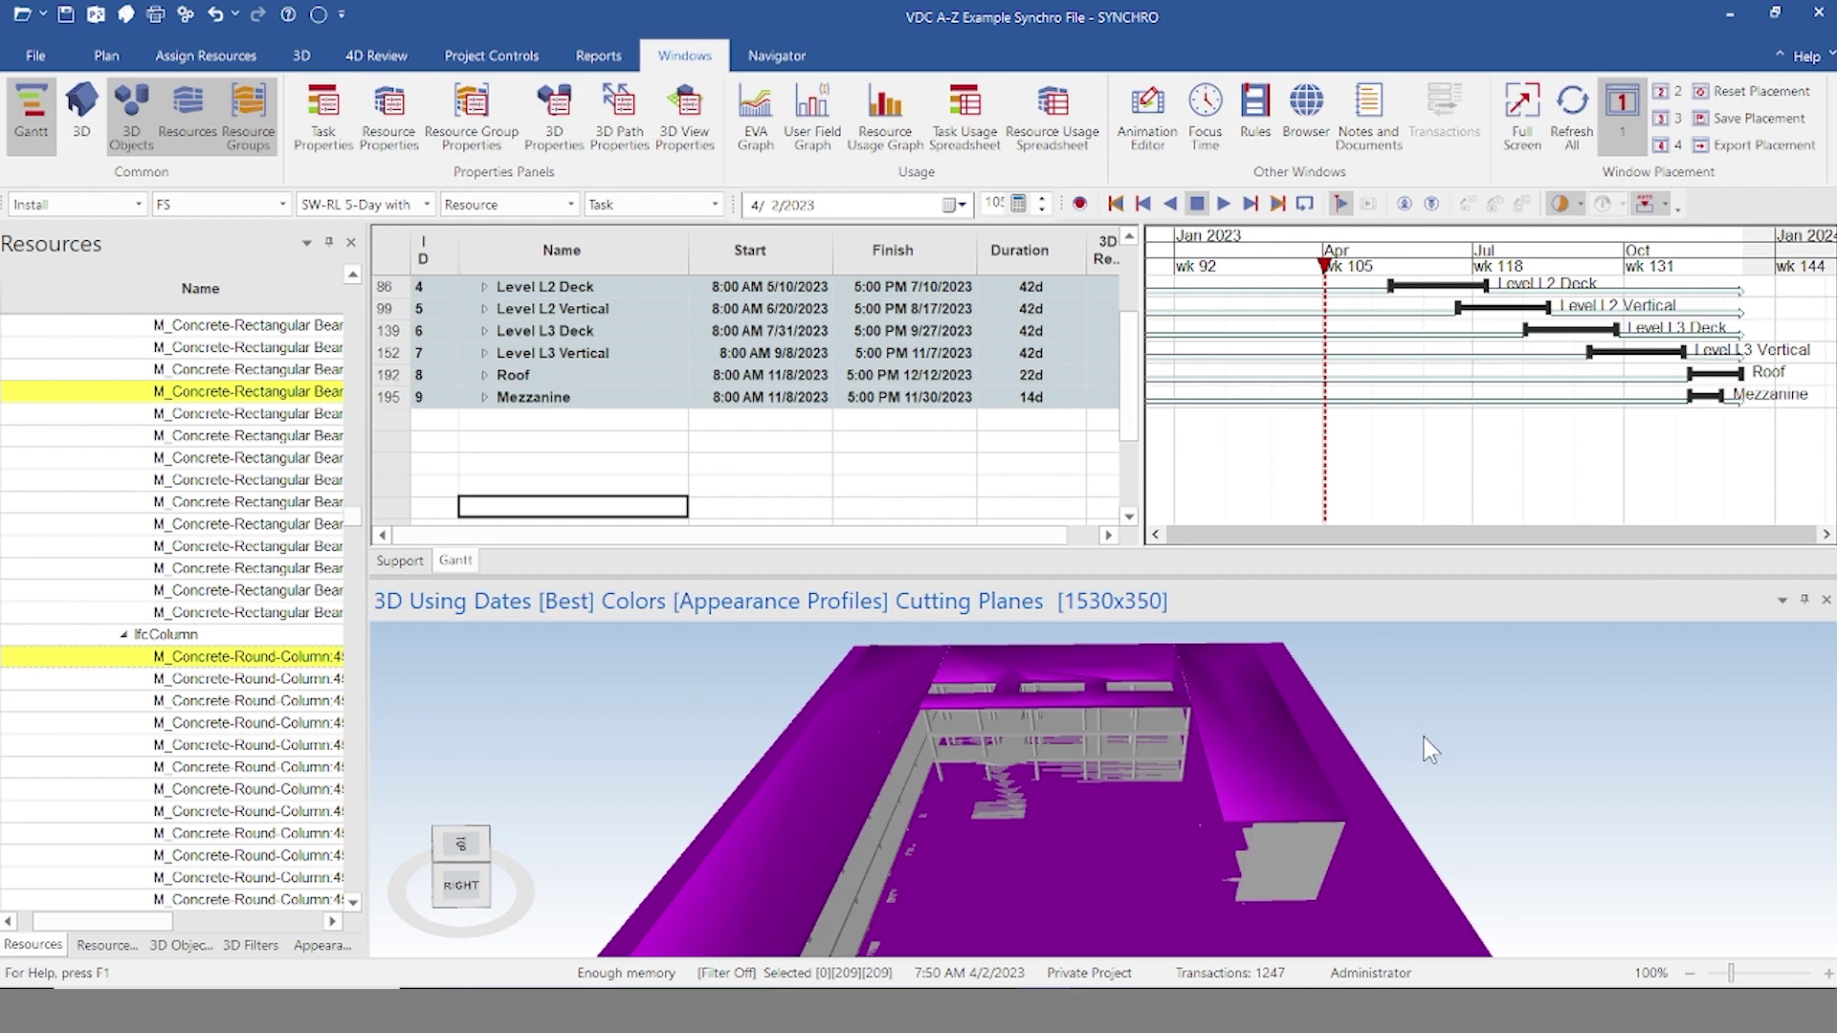
pyautogui.moveTo(1424, 737); pyautogui.dragTo(1449, 710, button='middle')
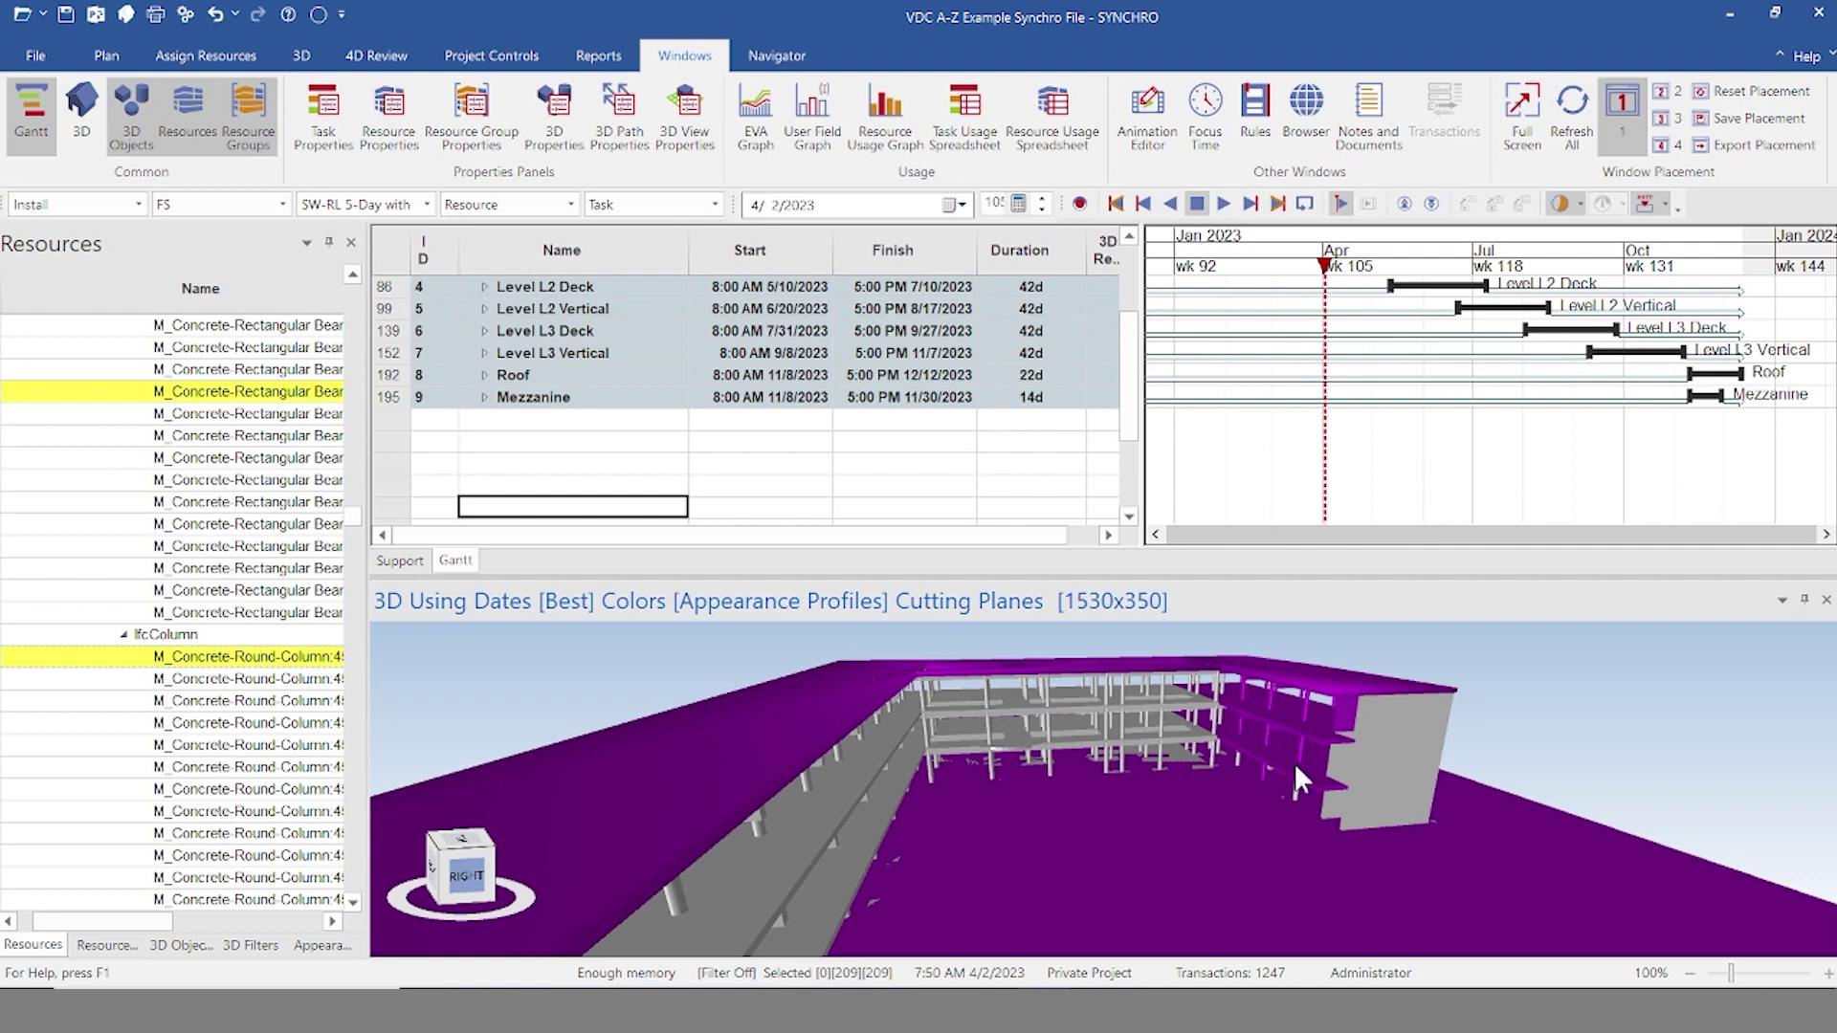
pyautogui.moveTo(1541, 666); pyautogui.dragTo(1070, 907, button='middle')
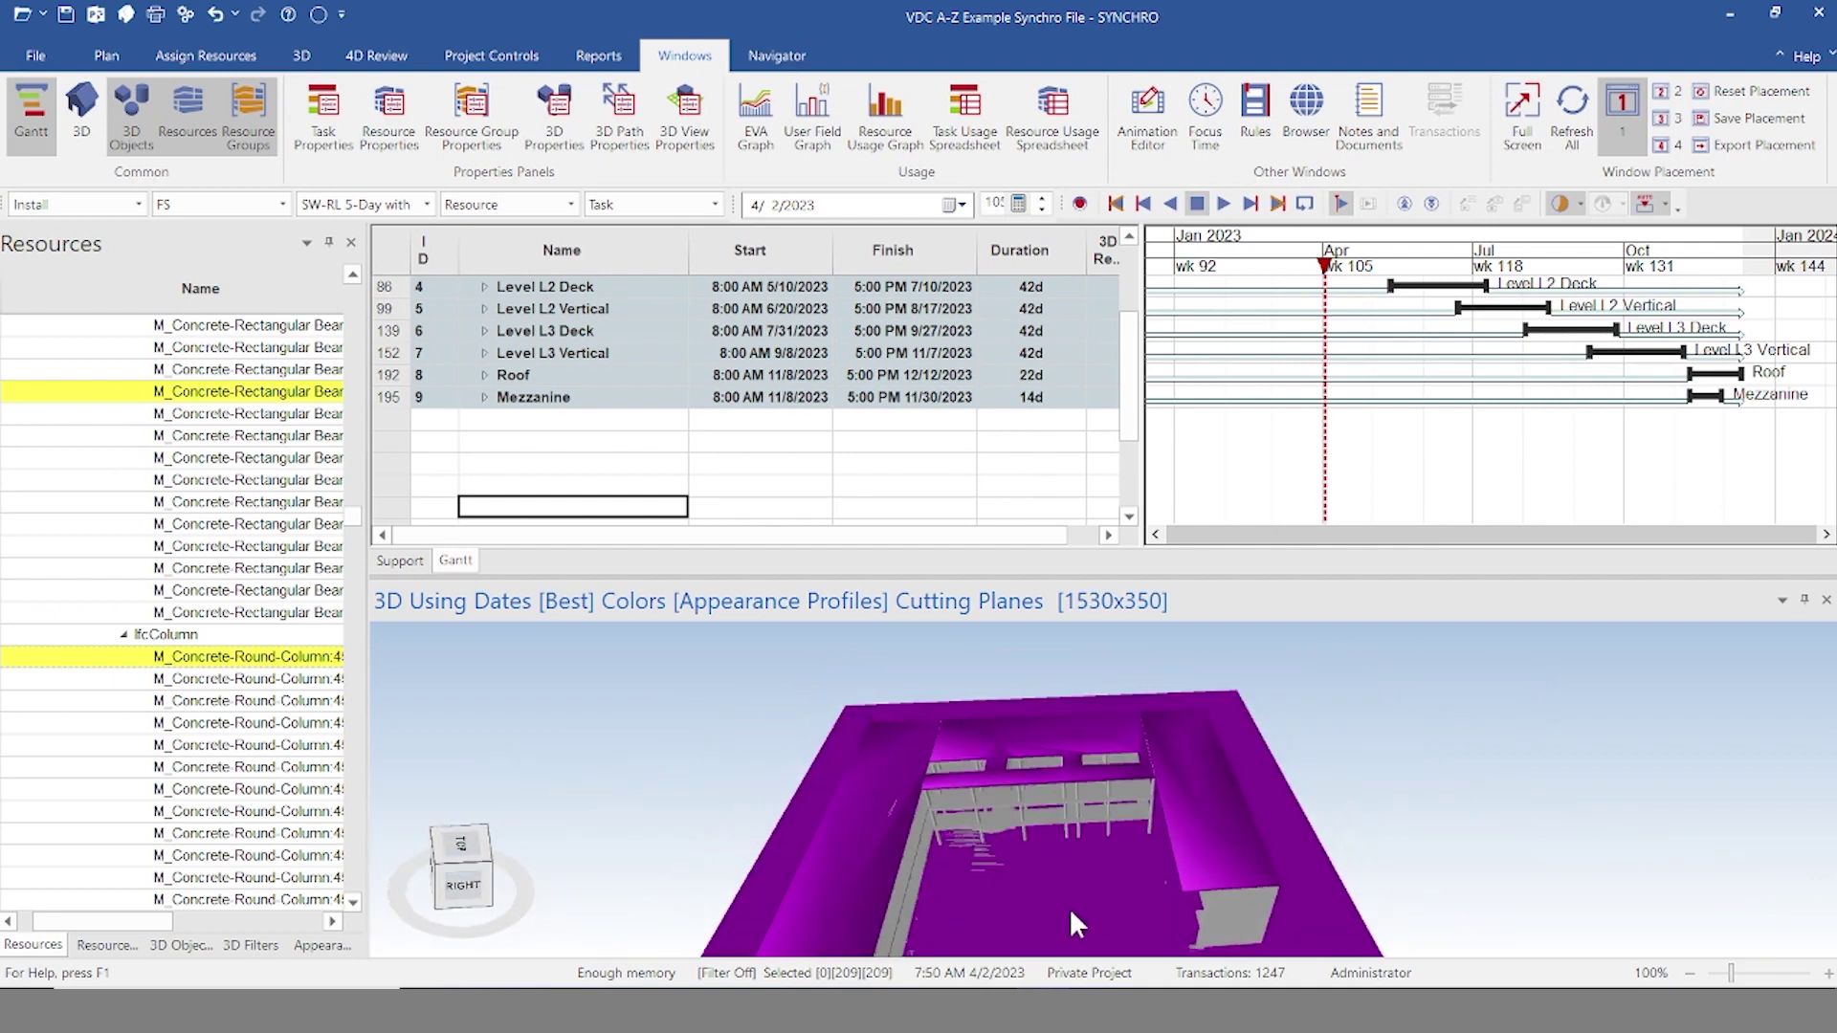
pyautogui.scroll(2, 1077, 889)
pyautogui.click(1507, 783)
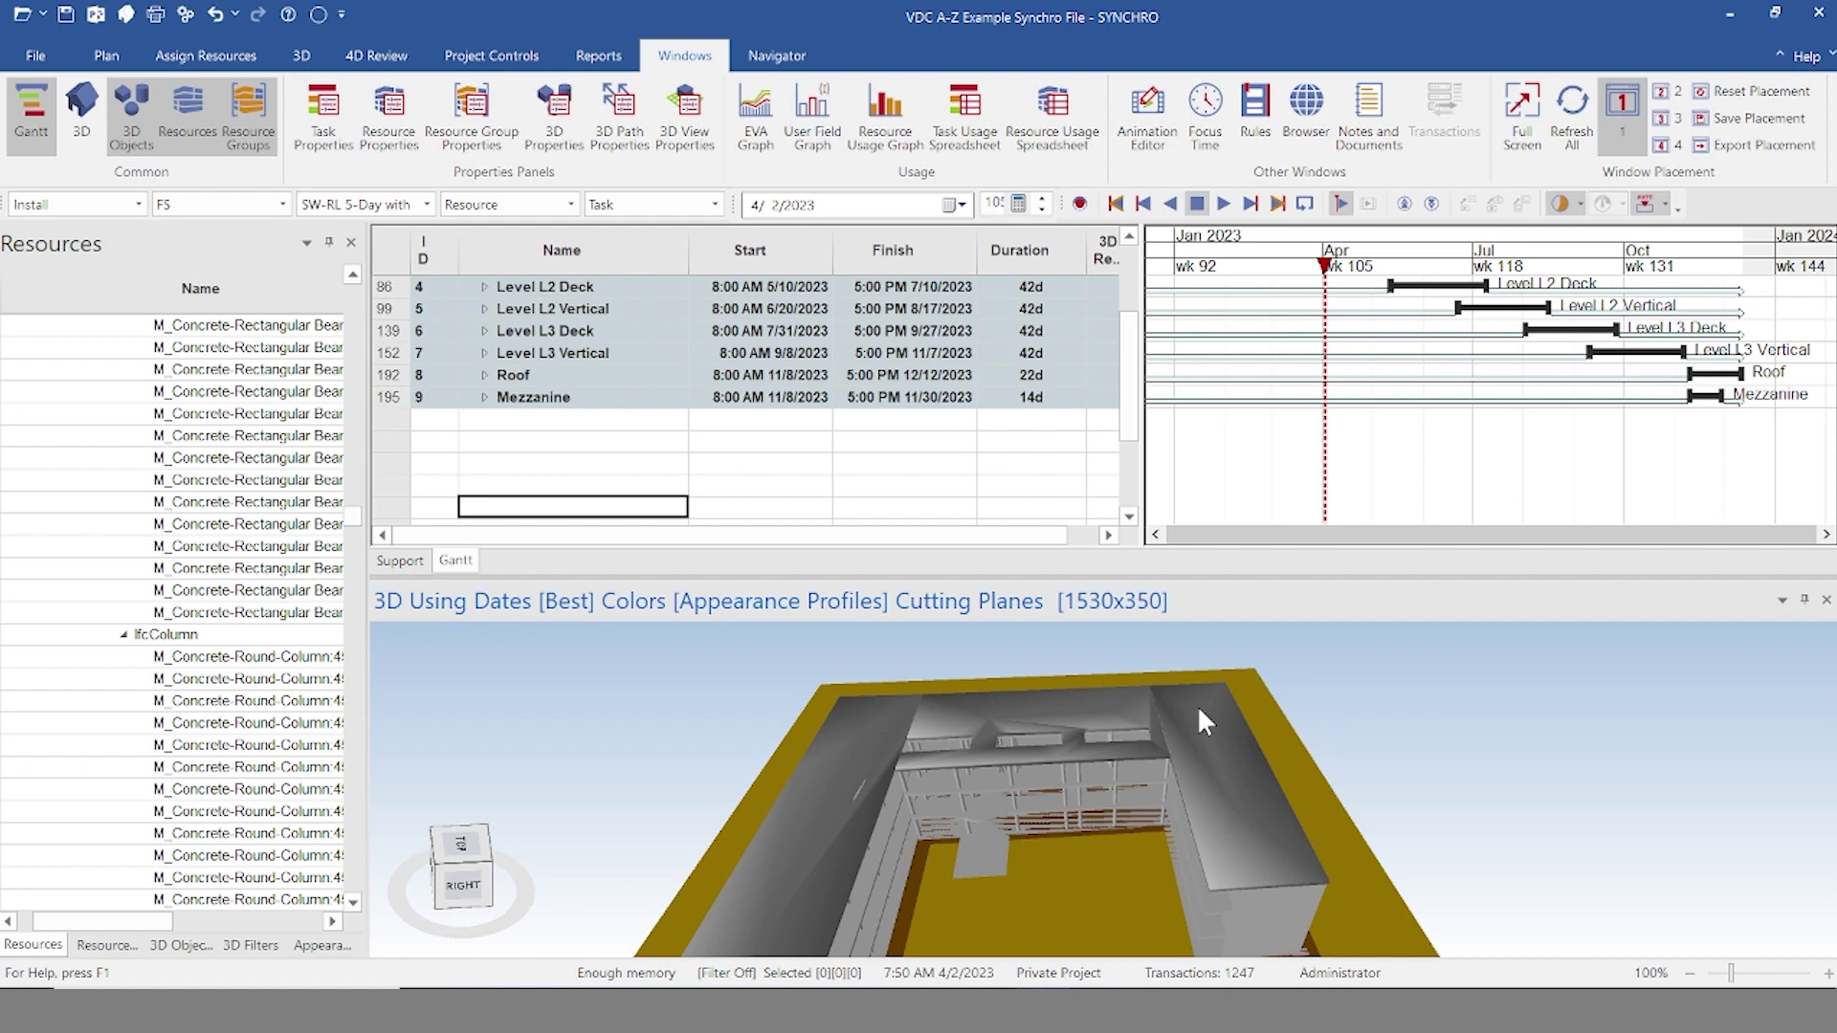
pyautogui.moveTo(1171, 687); pyautogui.dragTo(1366, 847)
pyautogui.moveTo(1459, 835); pyautogui.dragTo(1478, 765, button='middle')
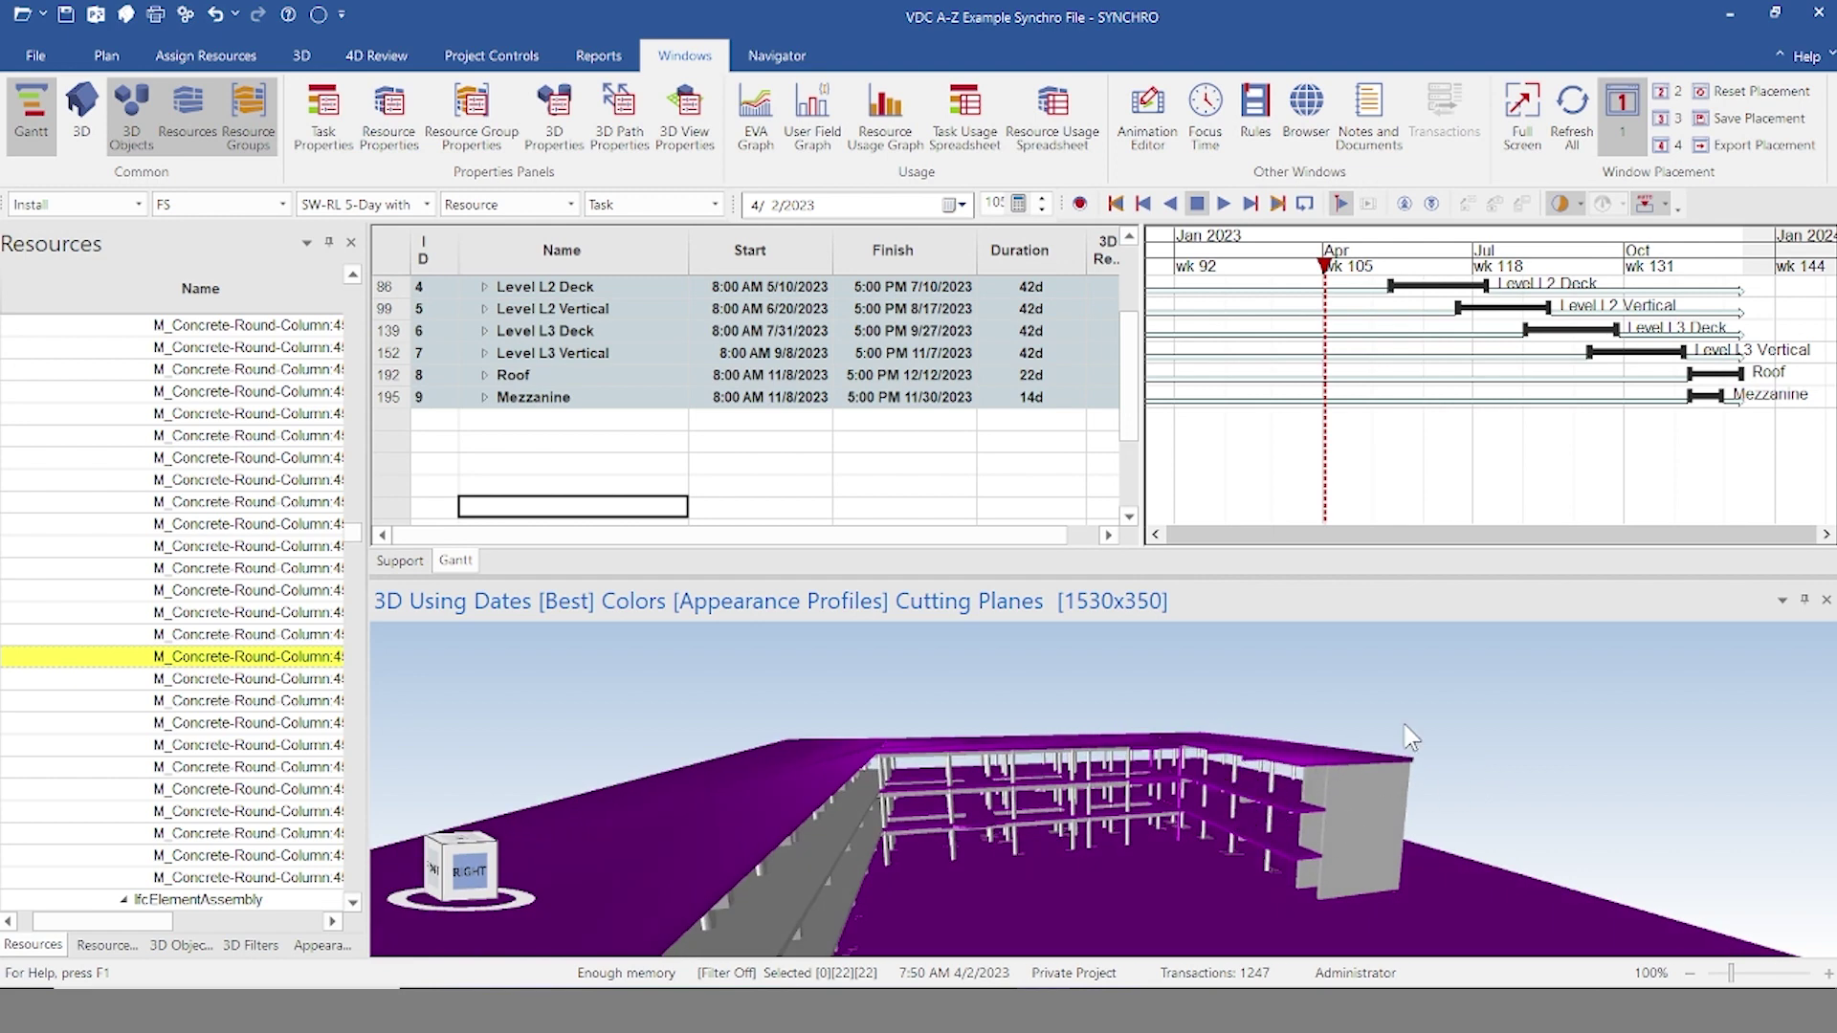
pyautogui.moveTo(1412, 737); pyautogui.dragTo(1255, 829, button='middle')
pyautogui.click(1387, 754)
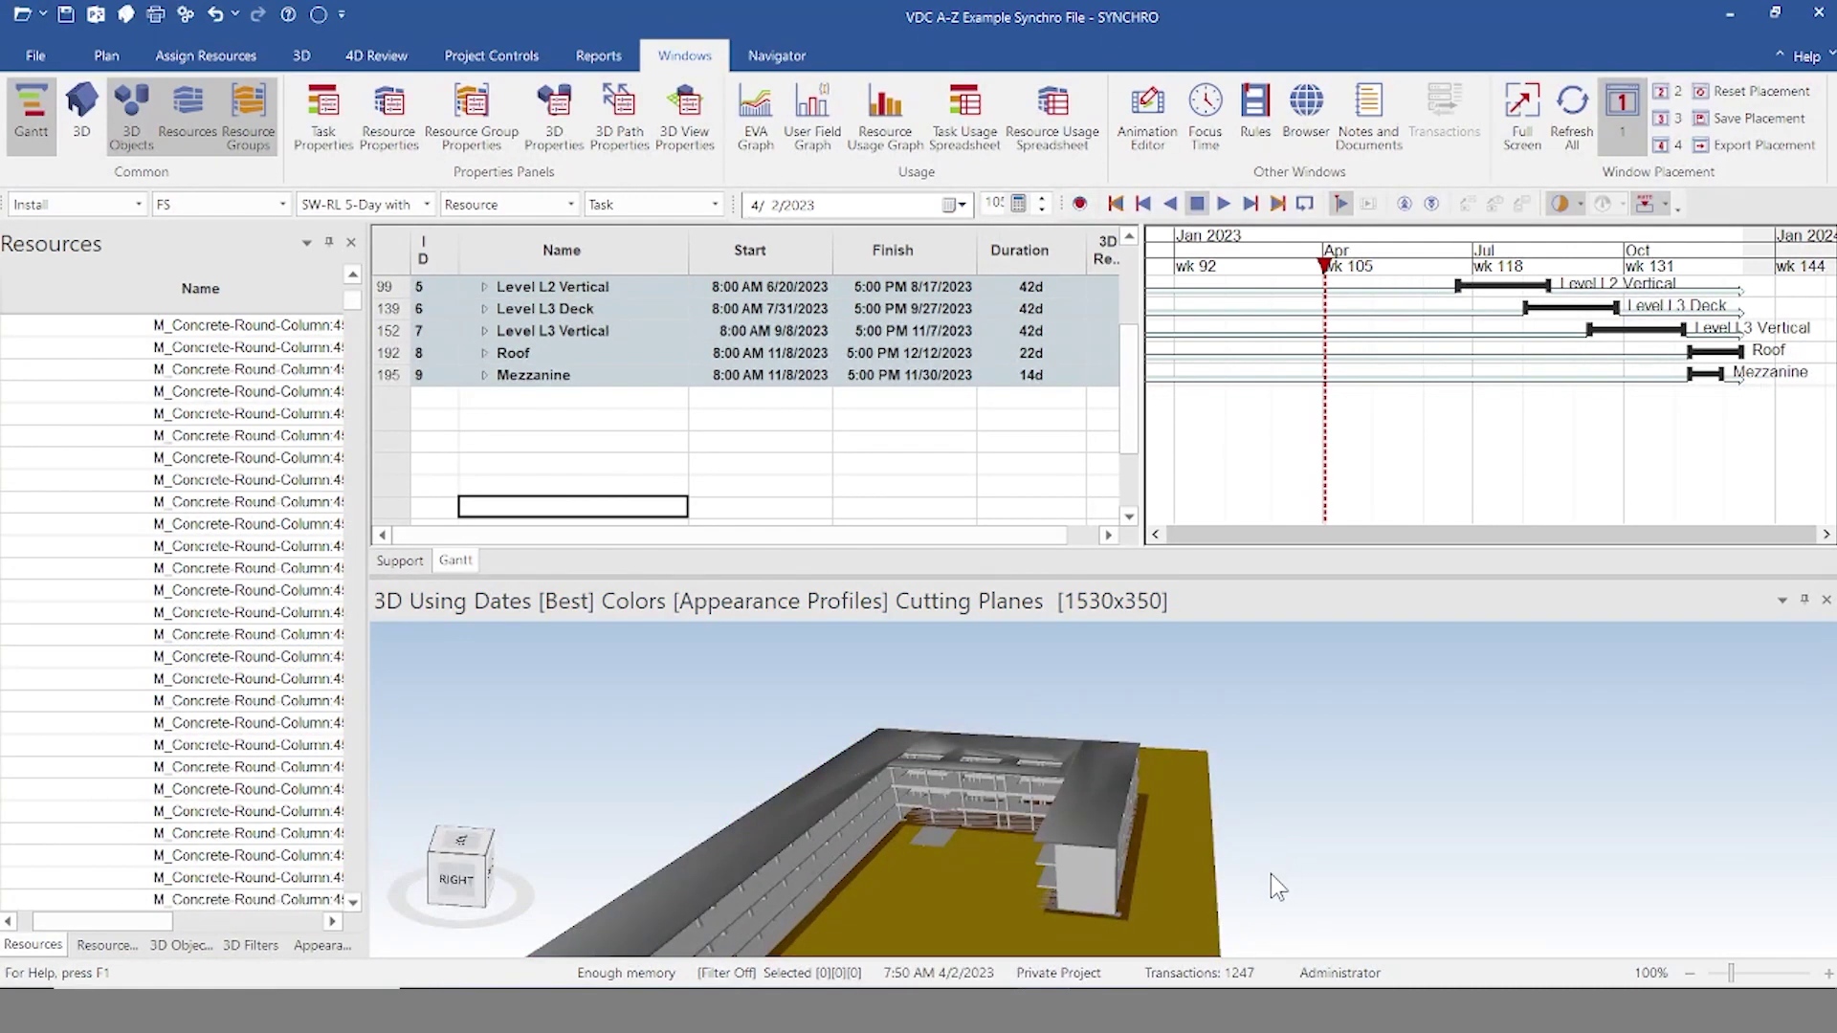
pyautogui.moveTo(1270, 875); pyautogui.dragTo(1014, 716)
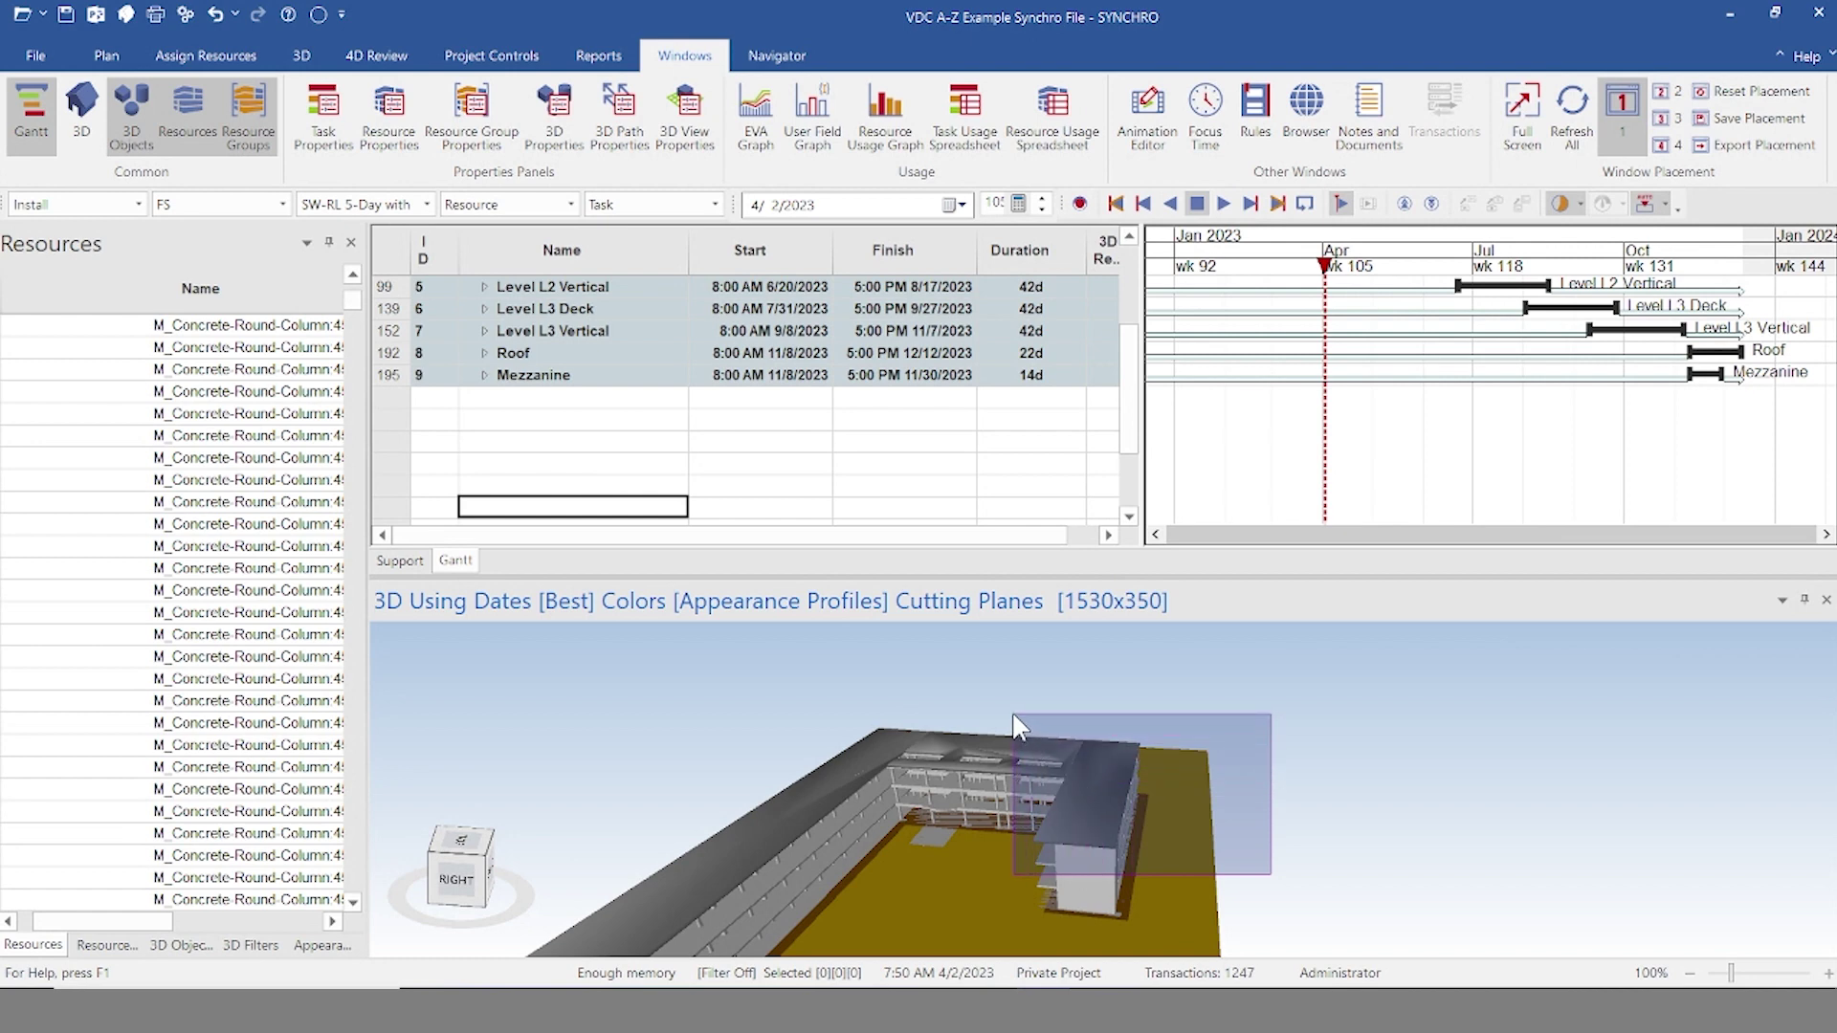
pyautogui.moveTo(1006, 711); pyautogui.dragTo(983, 709)
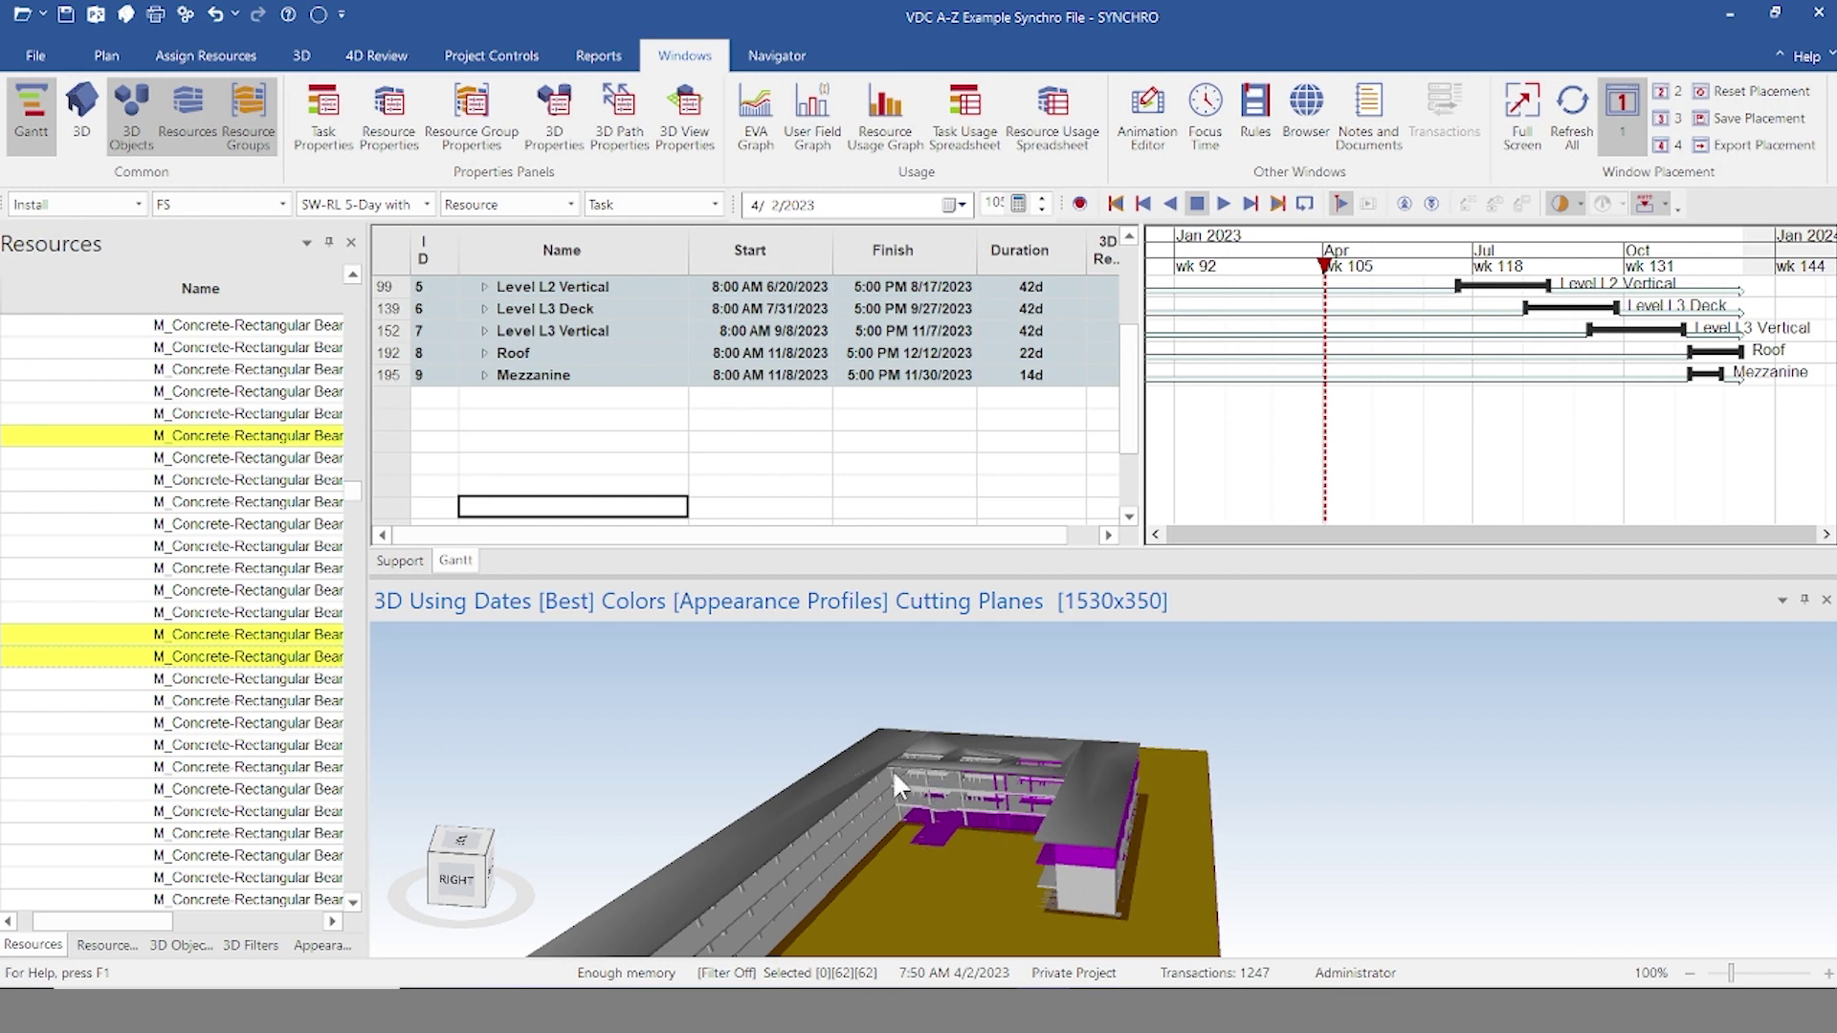
pyautogui.click(1054, 829)
pyautogui.moveTo(1298, 824); pyautogui.dragTo(1086, 885)
# Step: Uncheck rstadvancedsampleprojectsite.ifc in 3D Objects so the ground slab disappears
pyautogui.moveTo(1234, 751); pyautogui.dragTo(1274, 873)
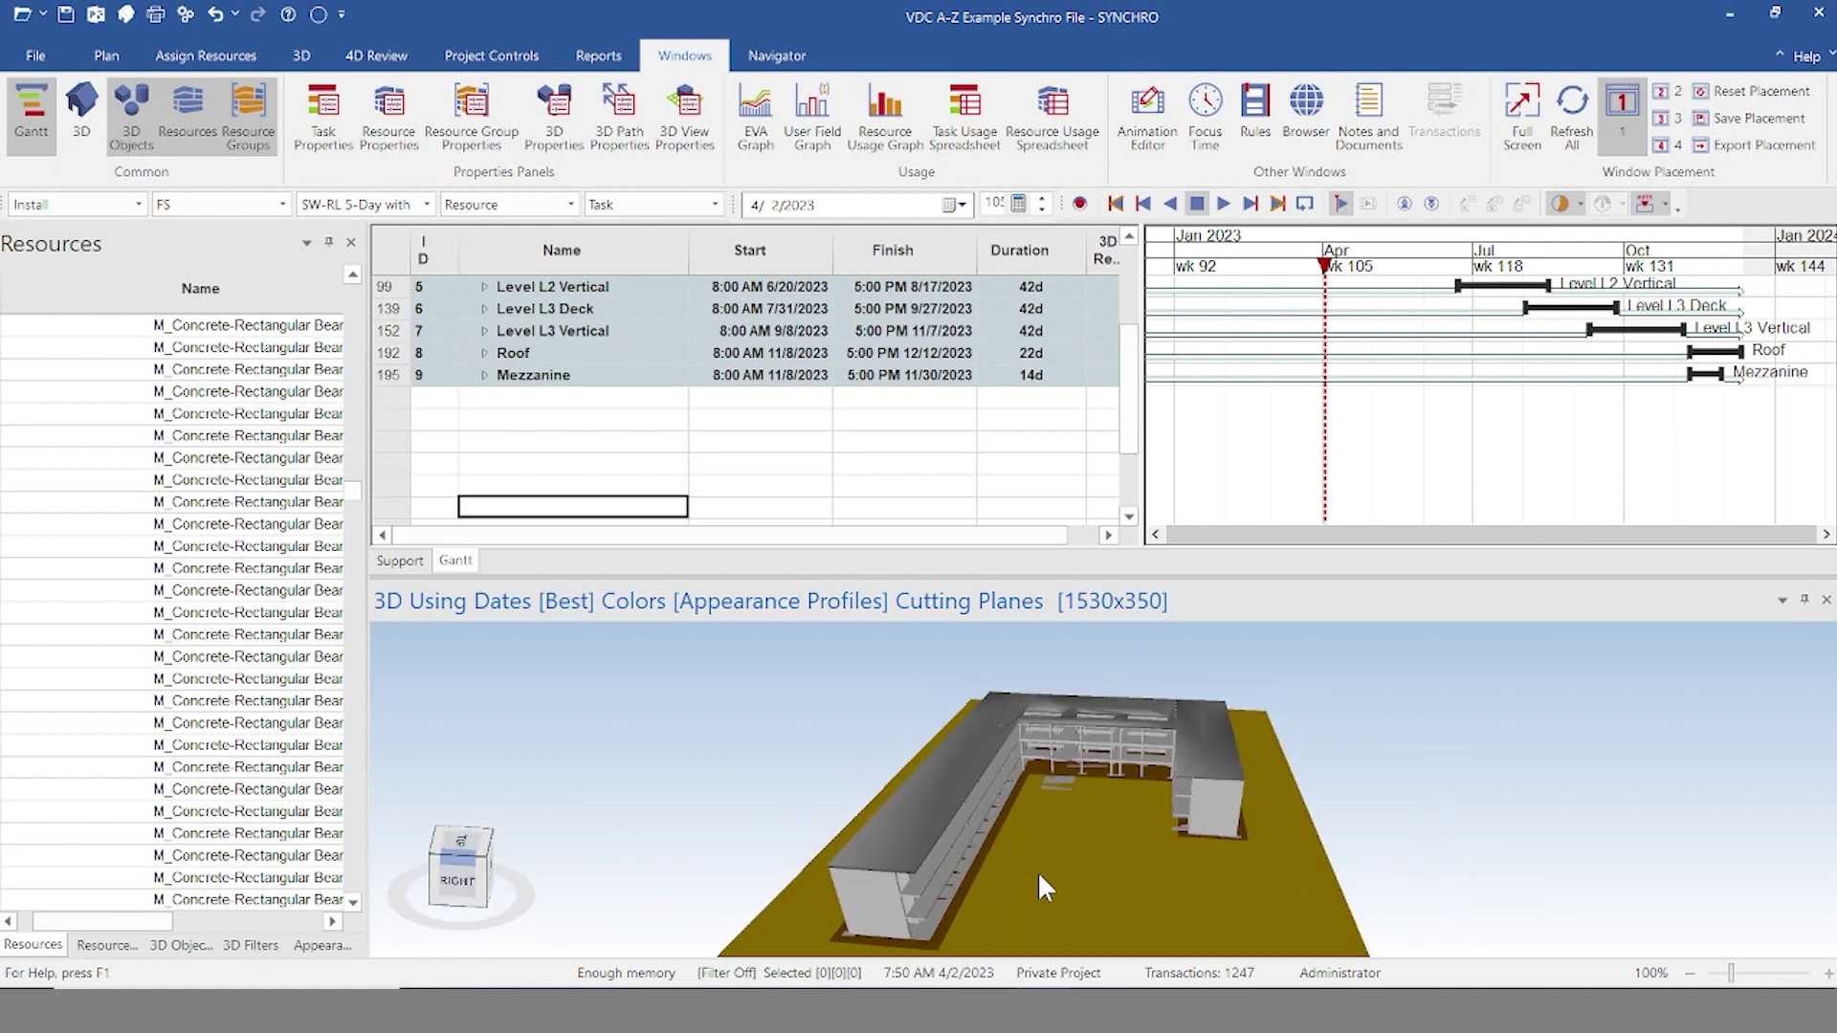
pyautogui.moveTo(1081, 842); pyautogui.dragTo(1425, 870)
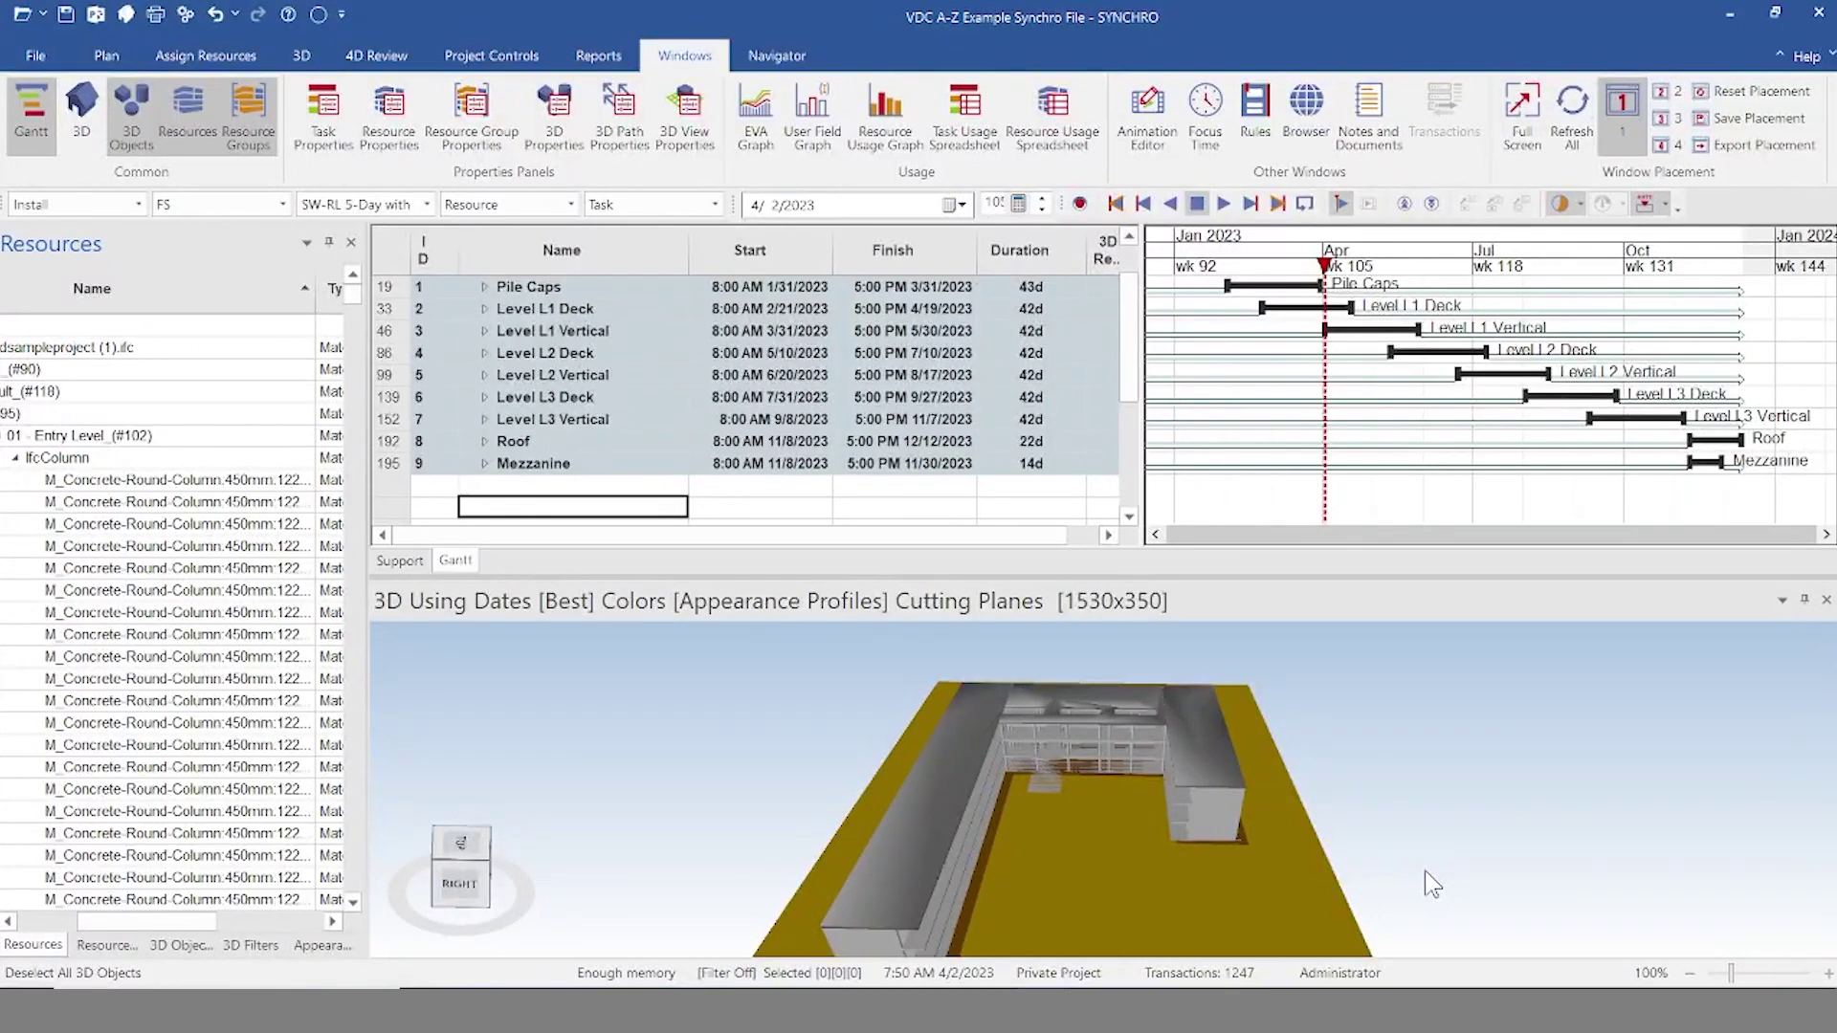
pyautogui.click(1080, 914)
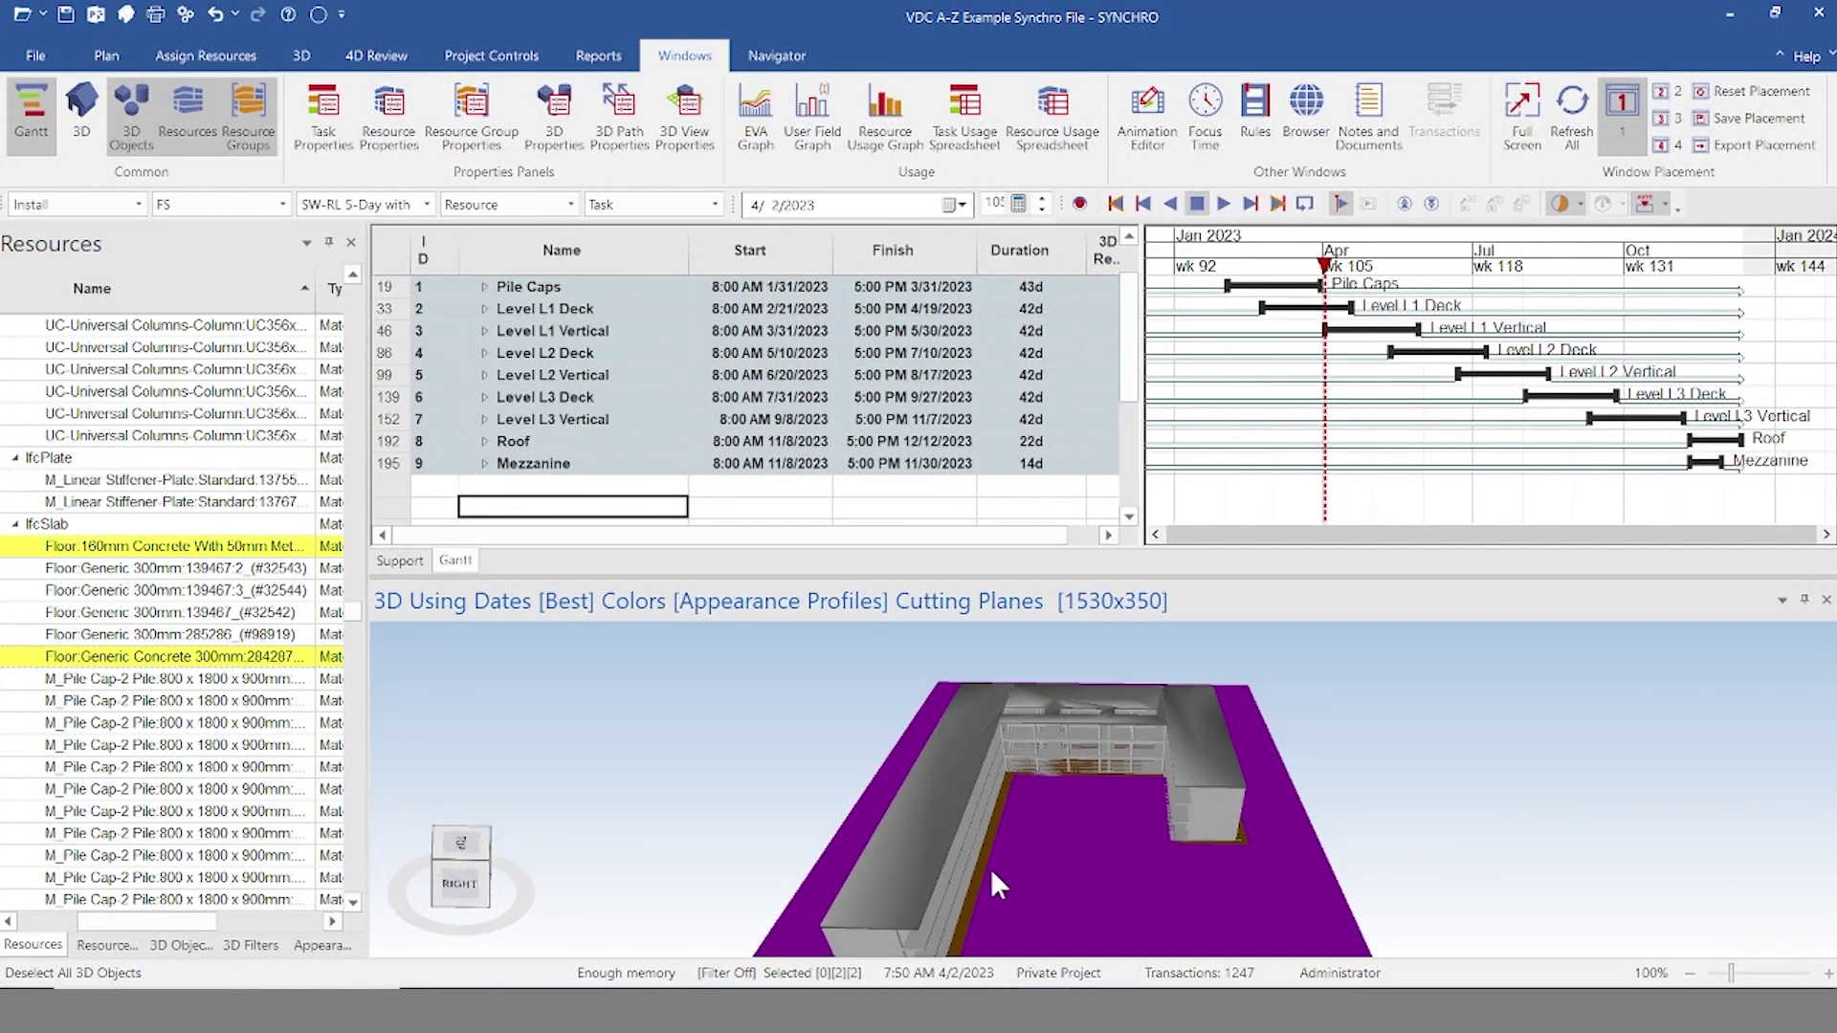
pyautogui.click(179, 946)
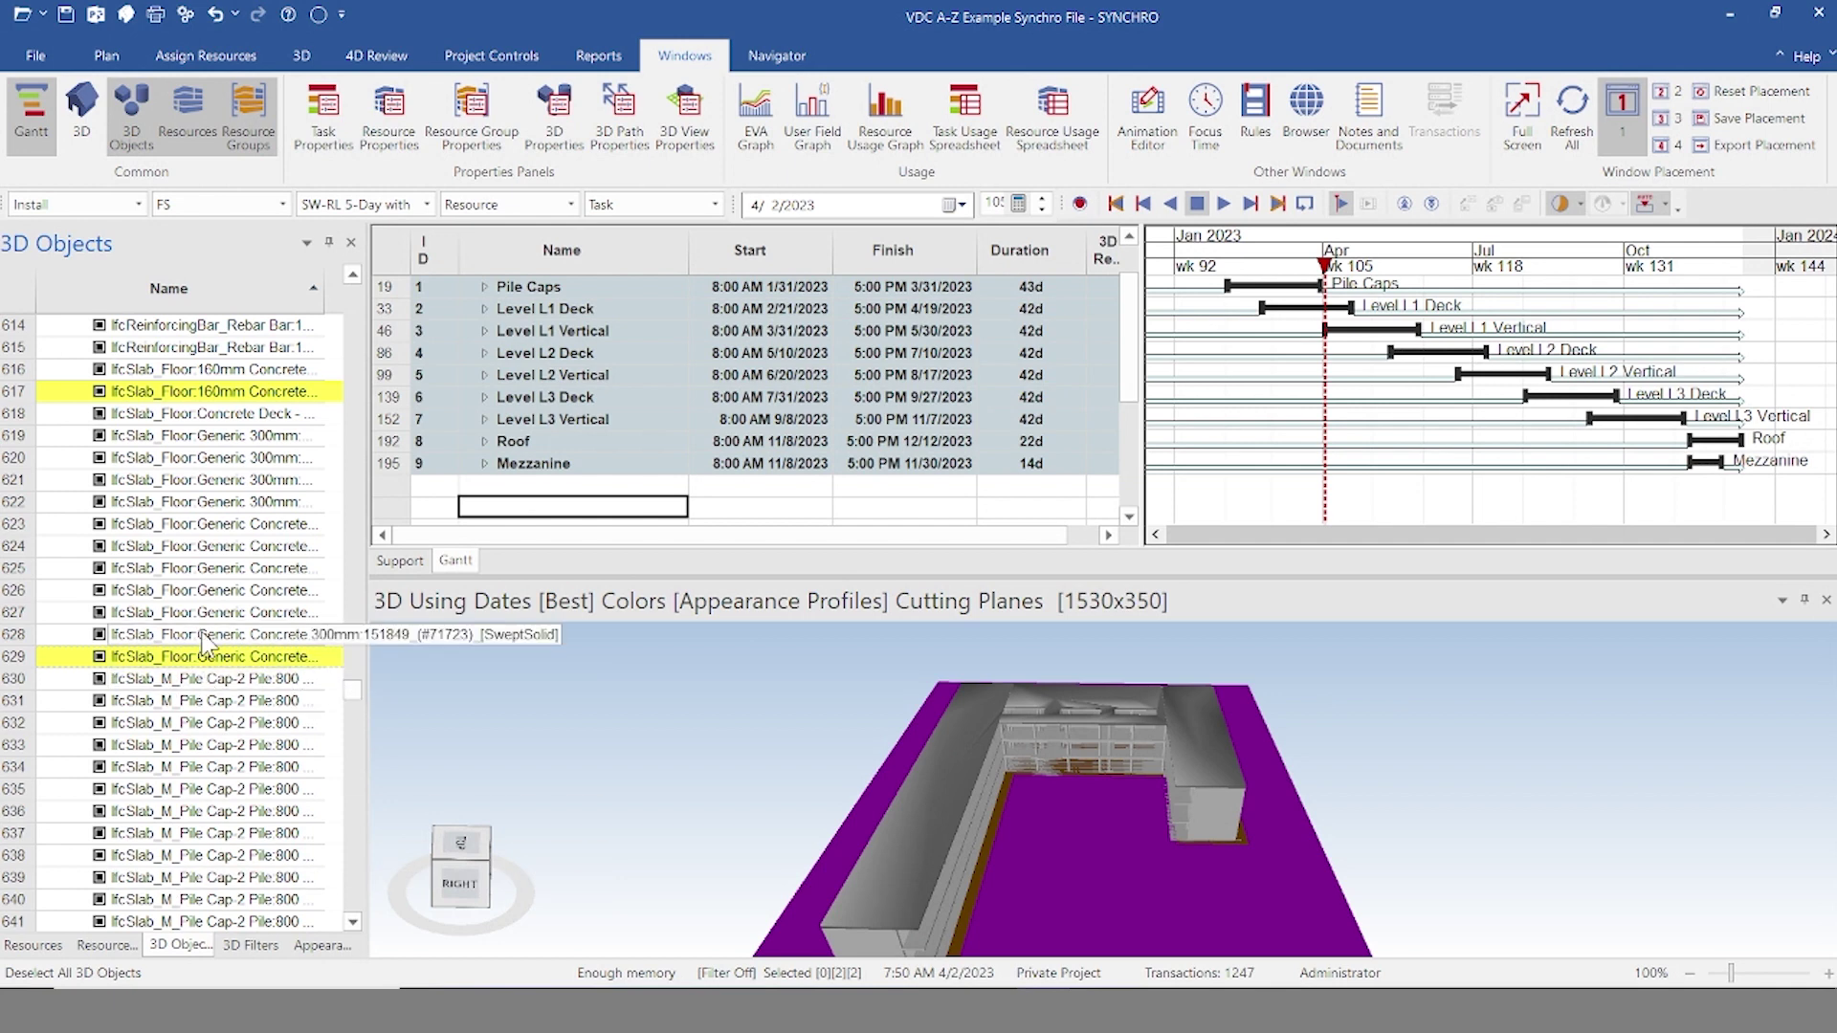
pyautogui.moveTo(356, 705); pyautogui.dragTo(367, 298)
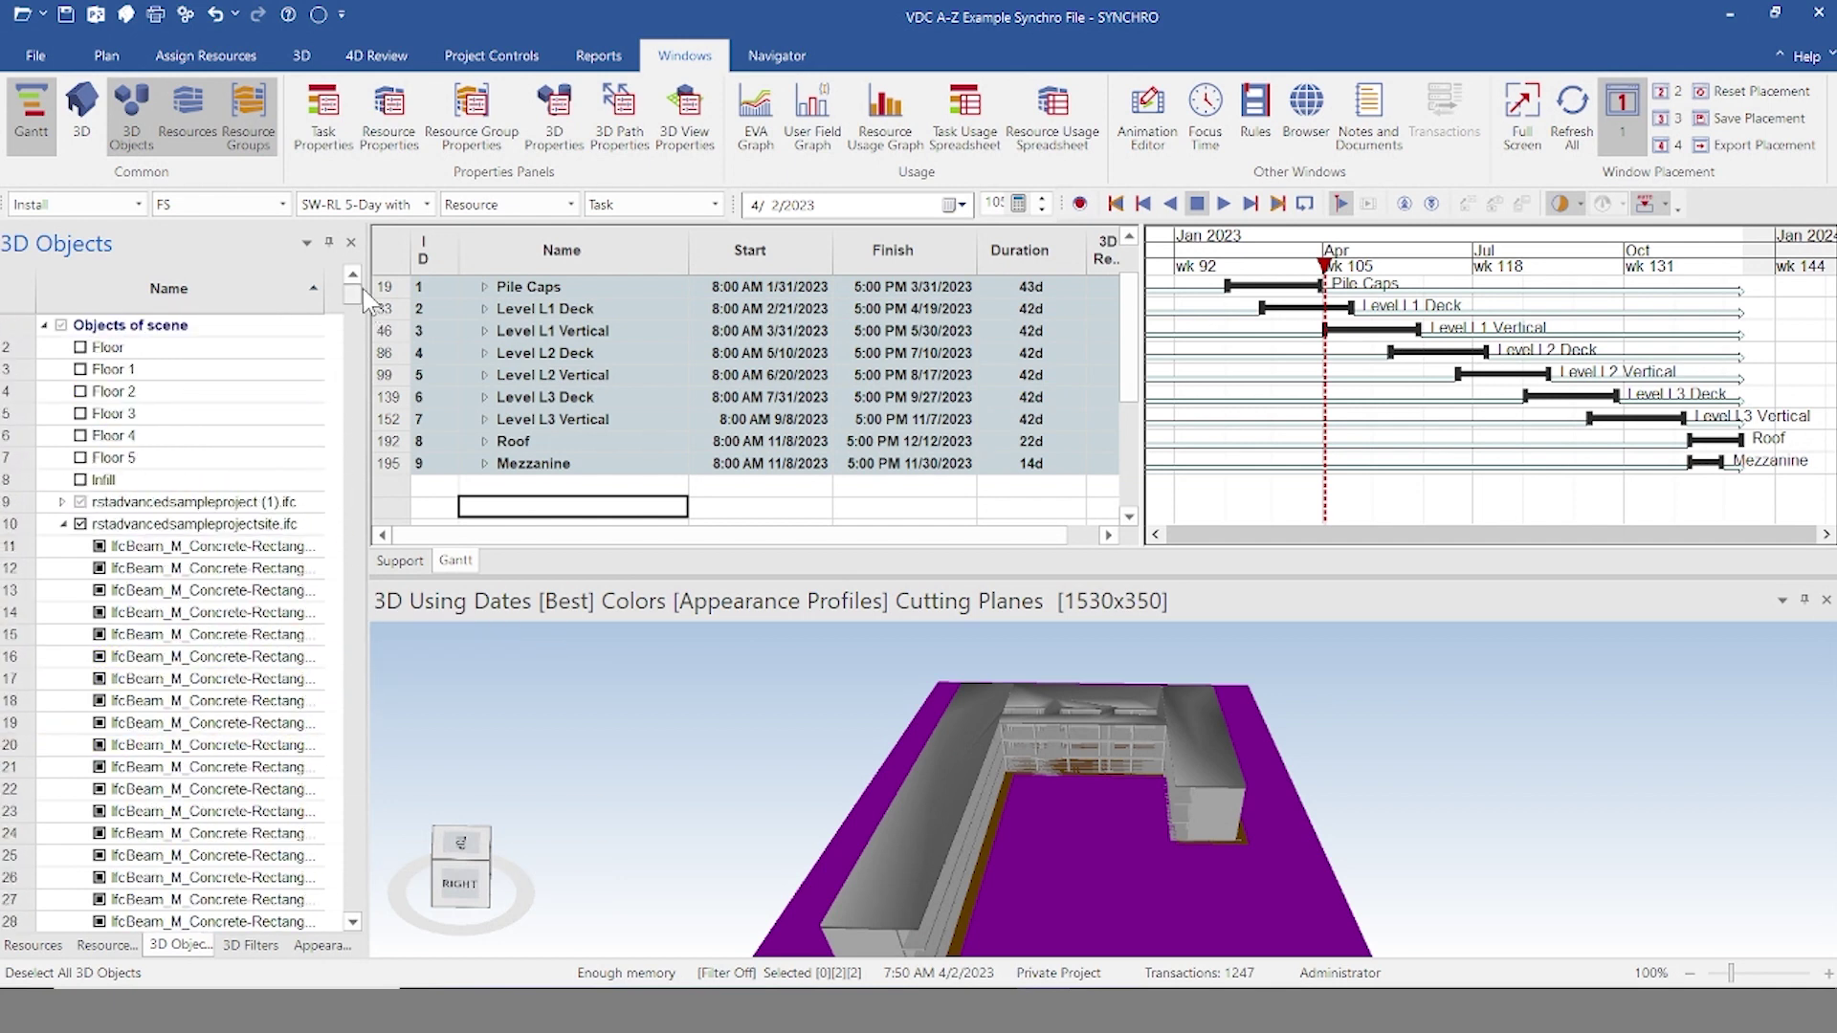
pyautogui.click(63, 525)
pyautogui.click(81, 524)
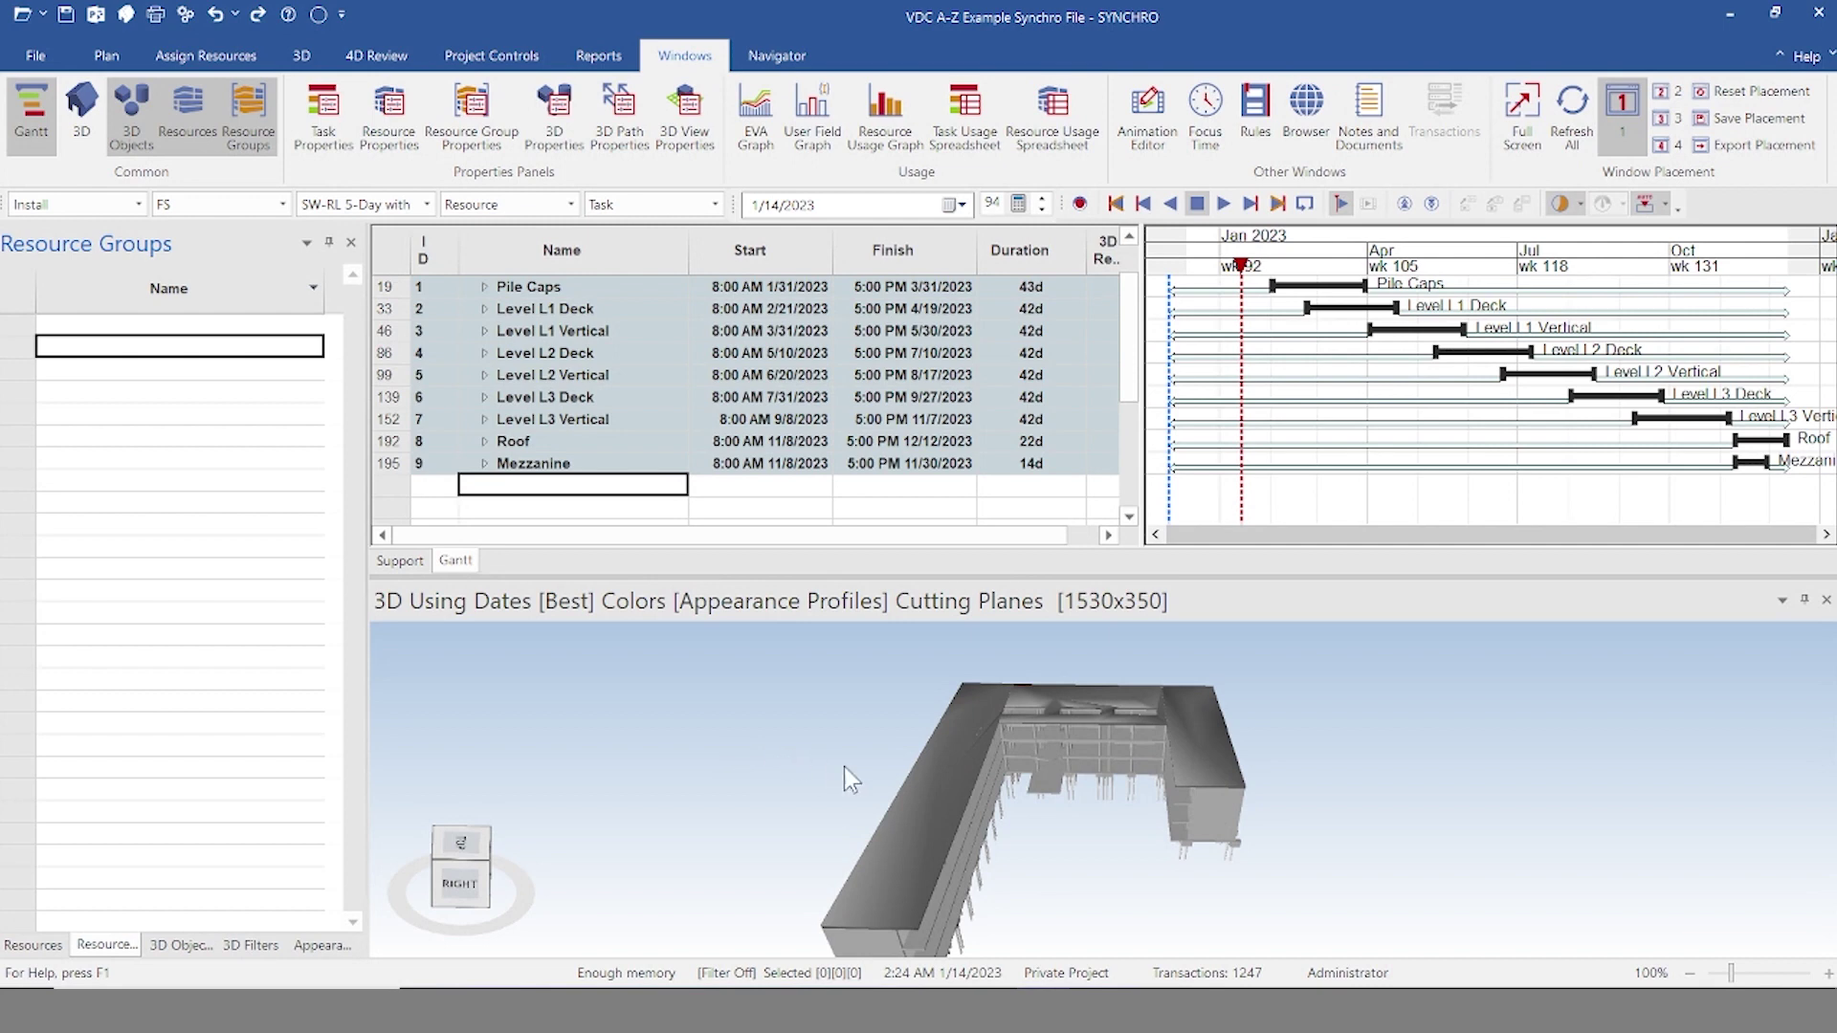
# Step: Select the roof slab and give the Install profile's active appearance Original Color
pyautogui.click(948, 757)
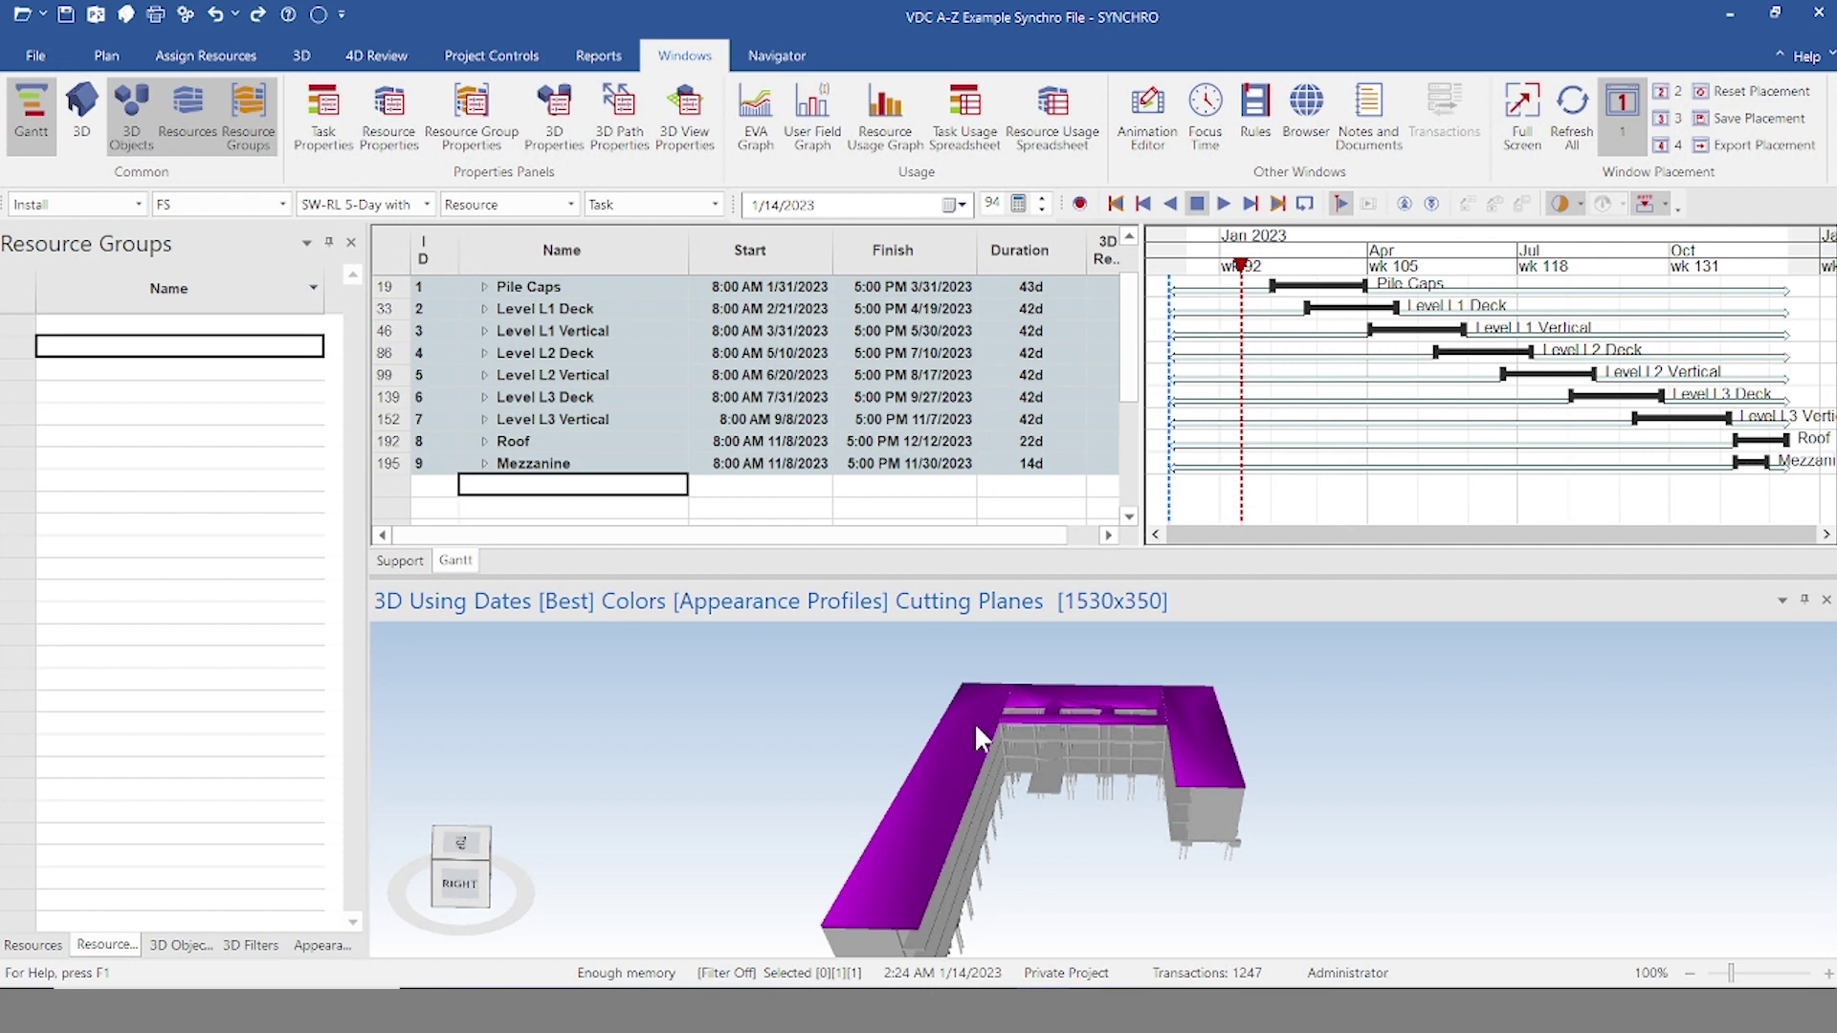
pyautogui.click(322, 945)
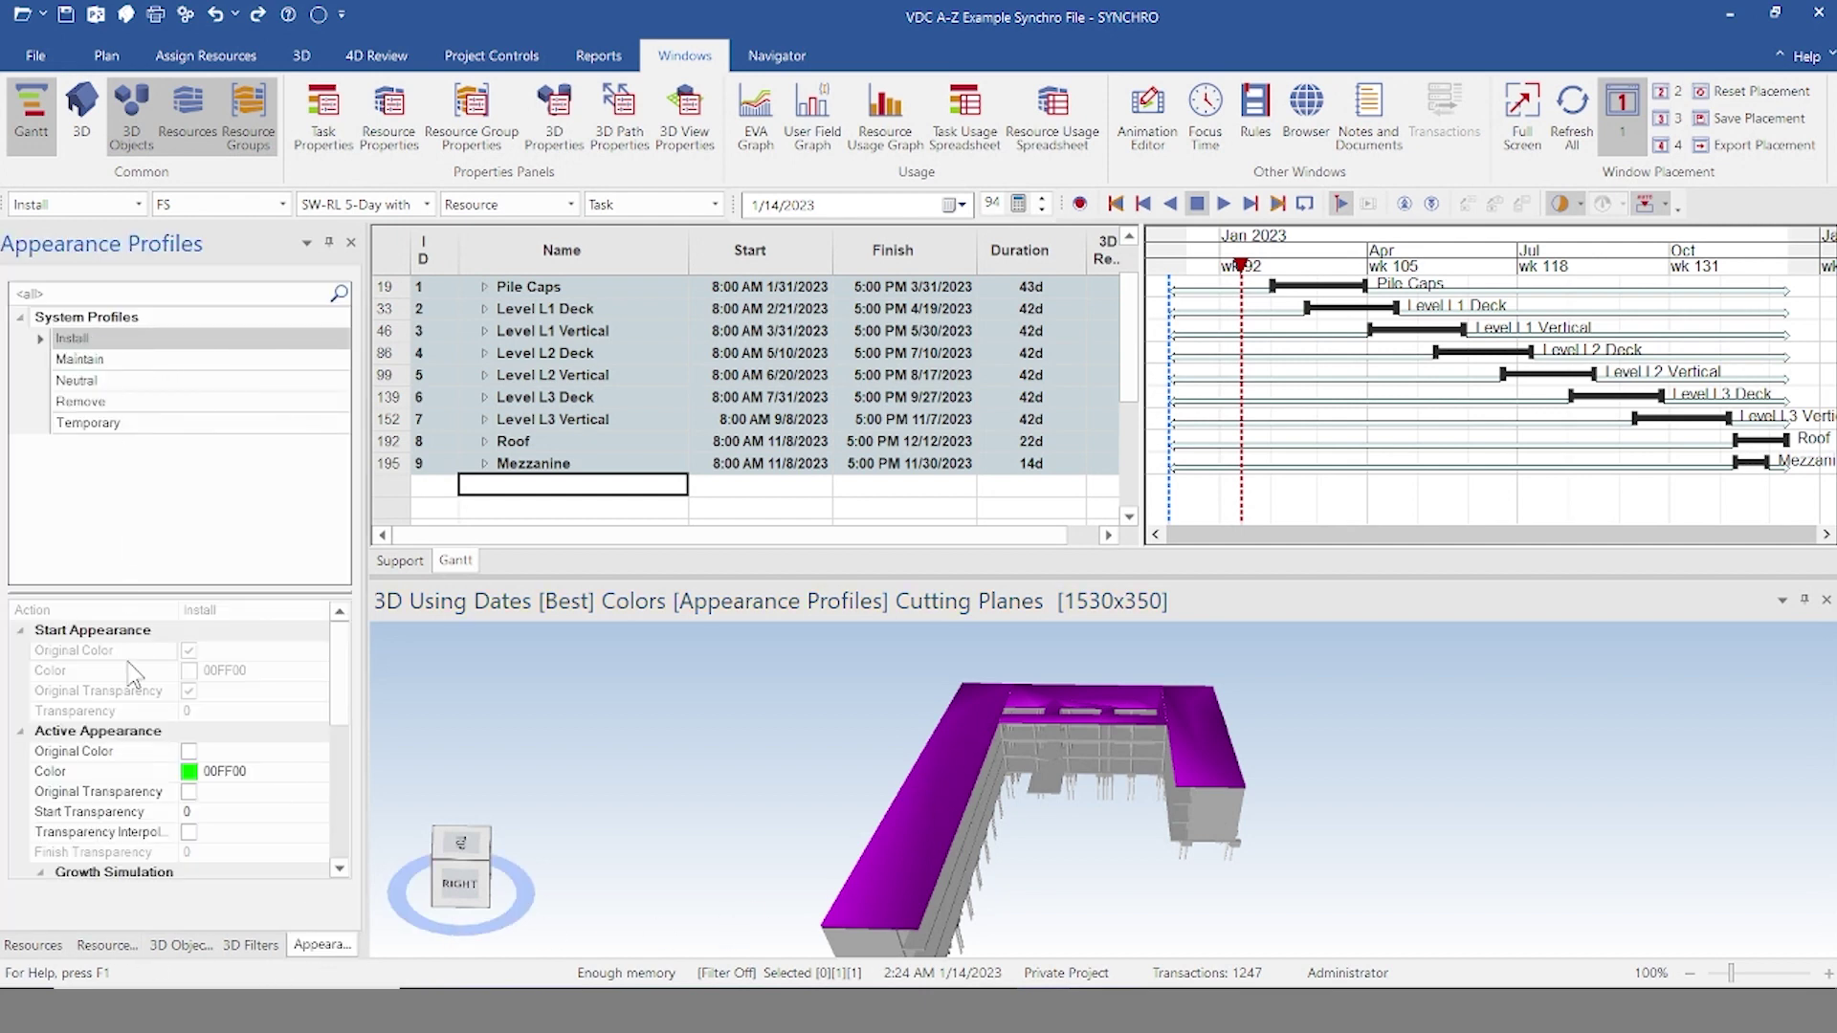
pyautogui.click(188, 751)
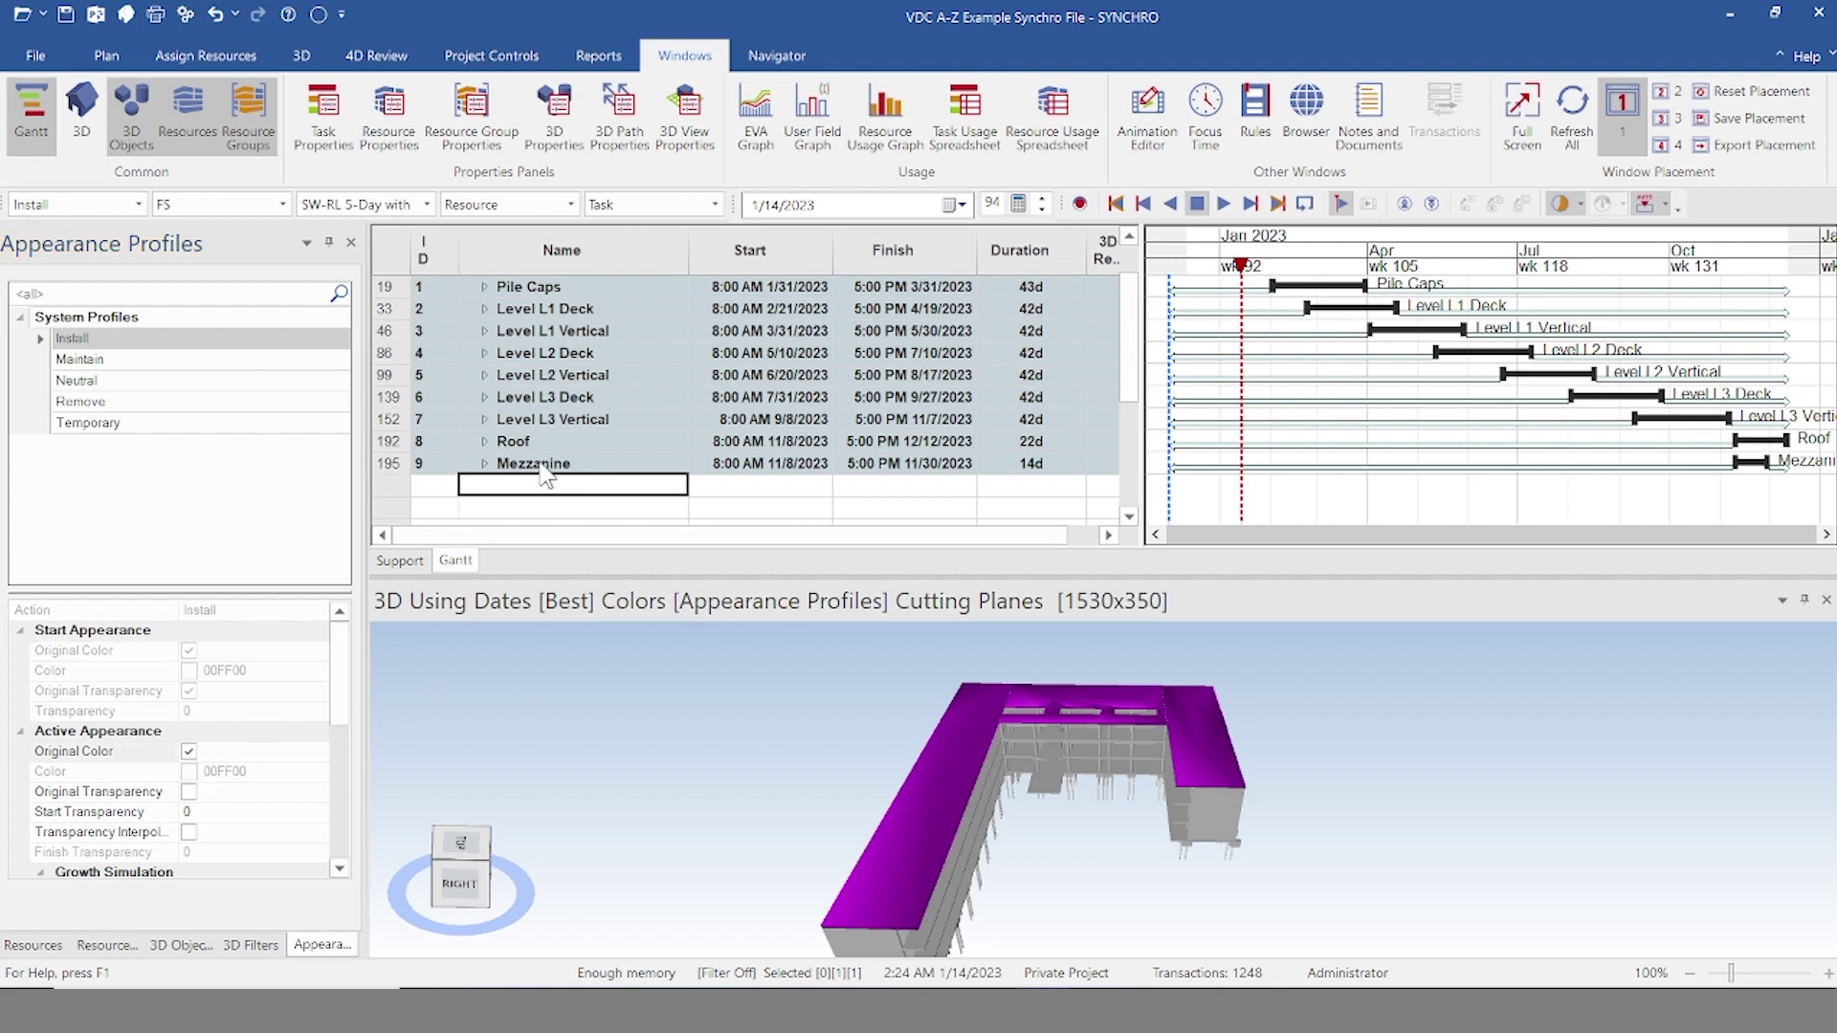
# Step: Assign the selected roof slab to Roof Construction under the Roof task
pyautogui.click(485, 441)
pyautogui.click(505, 463)
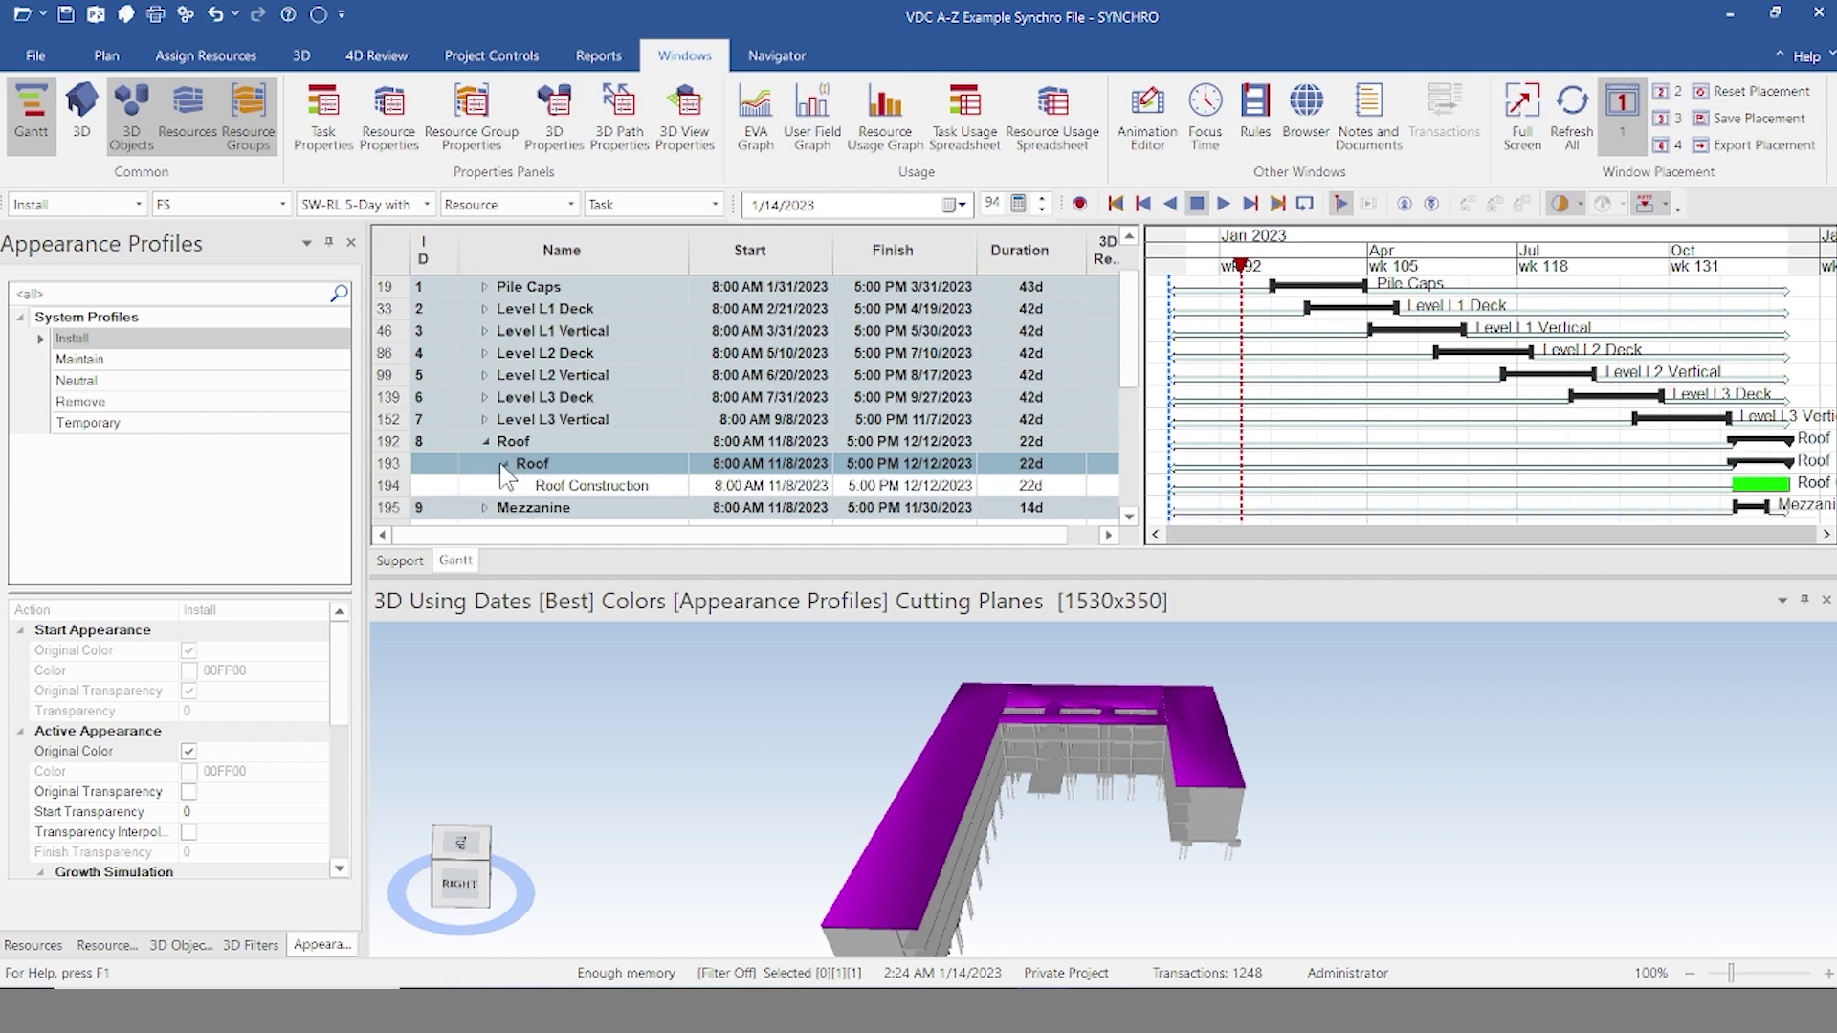
pyautogui.click(628, 493)
pyautogui.rightClick(628, 493)
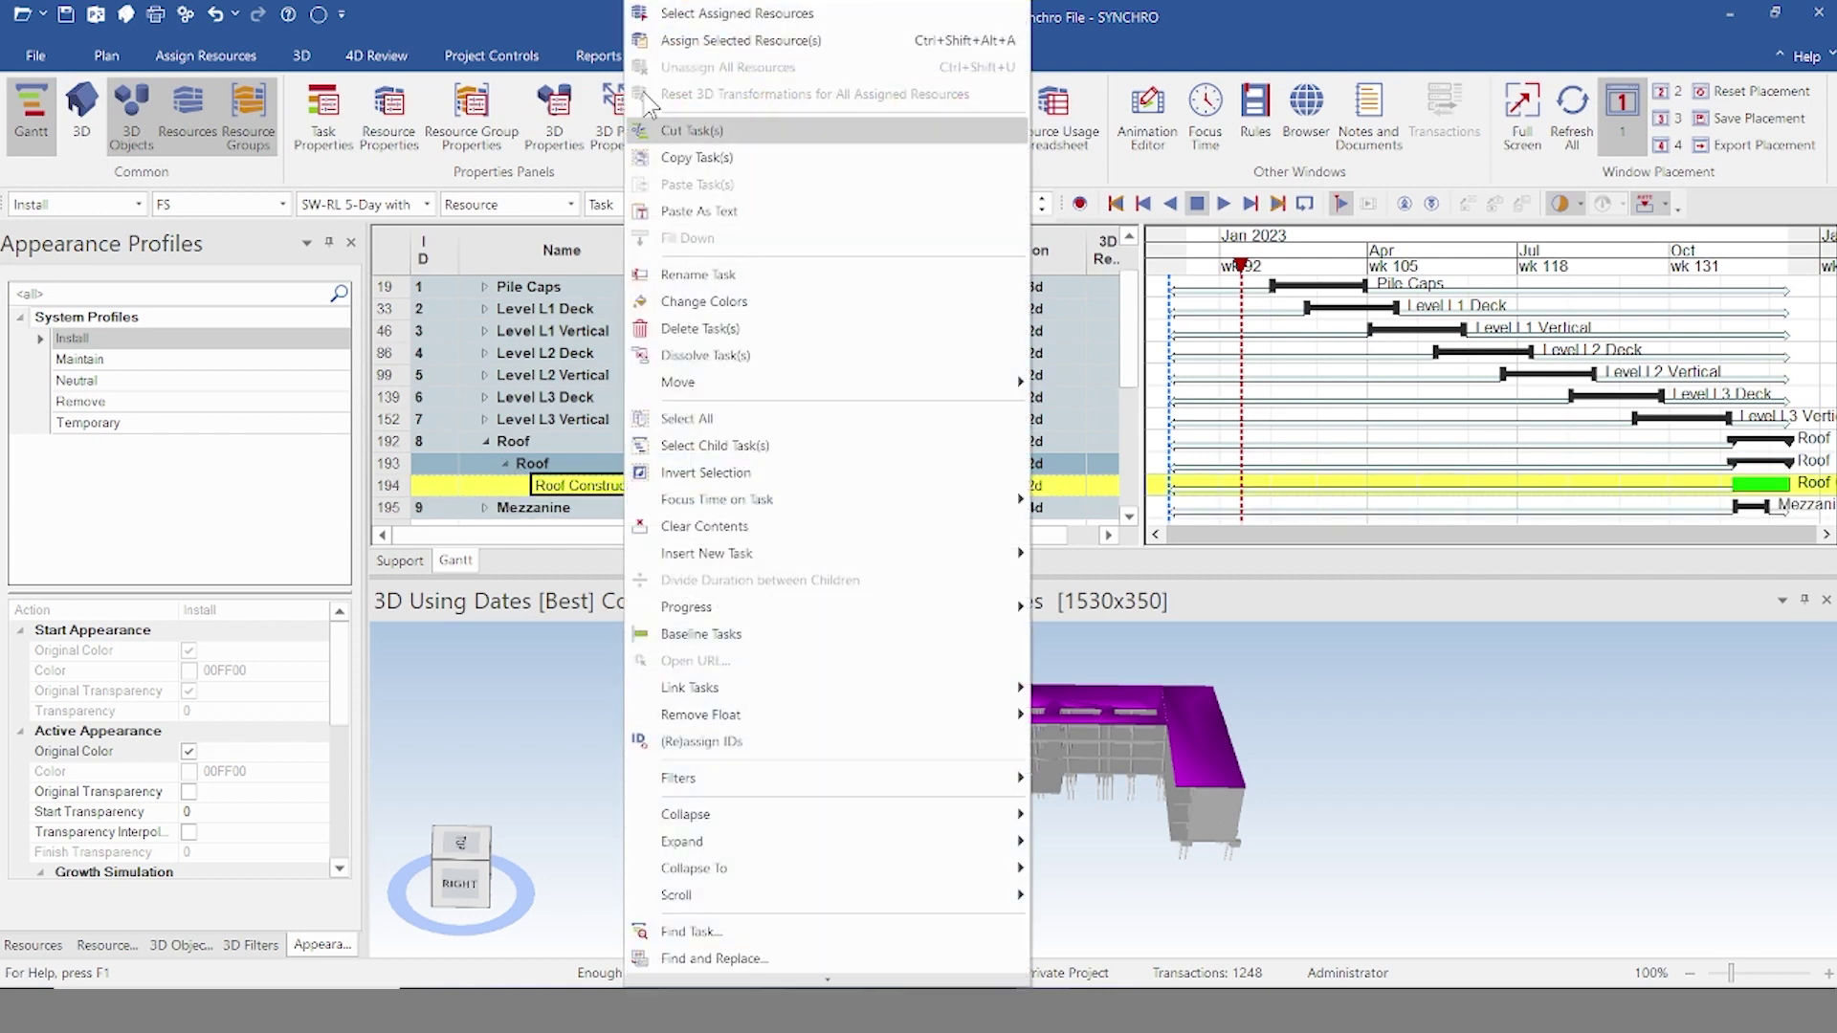
pyautogui.click(735, 44)
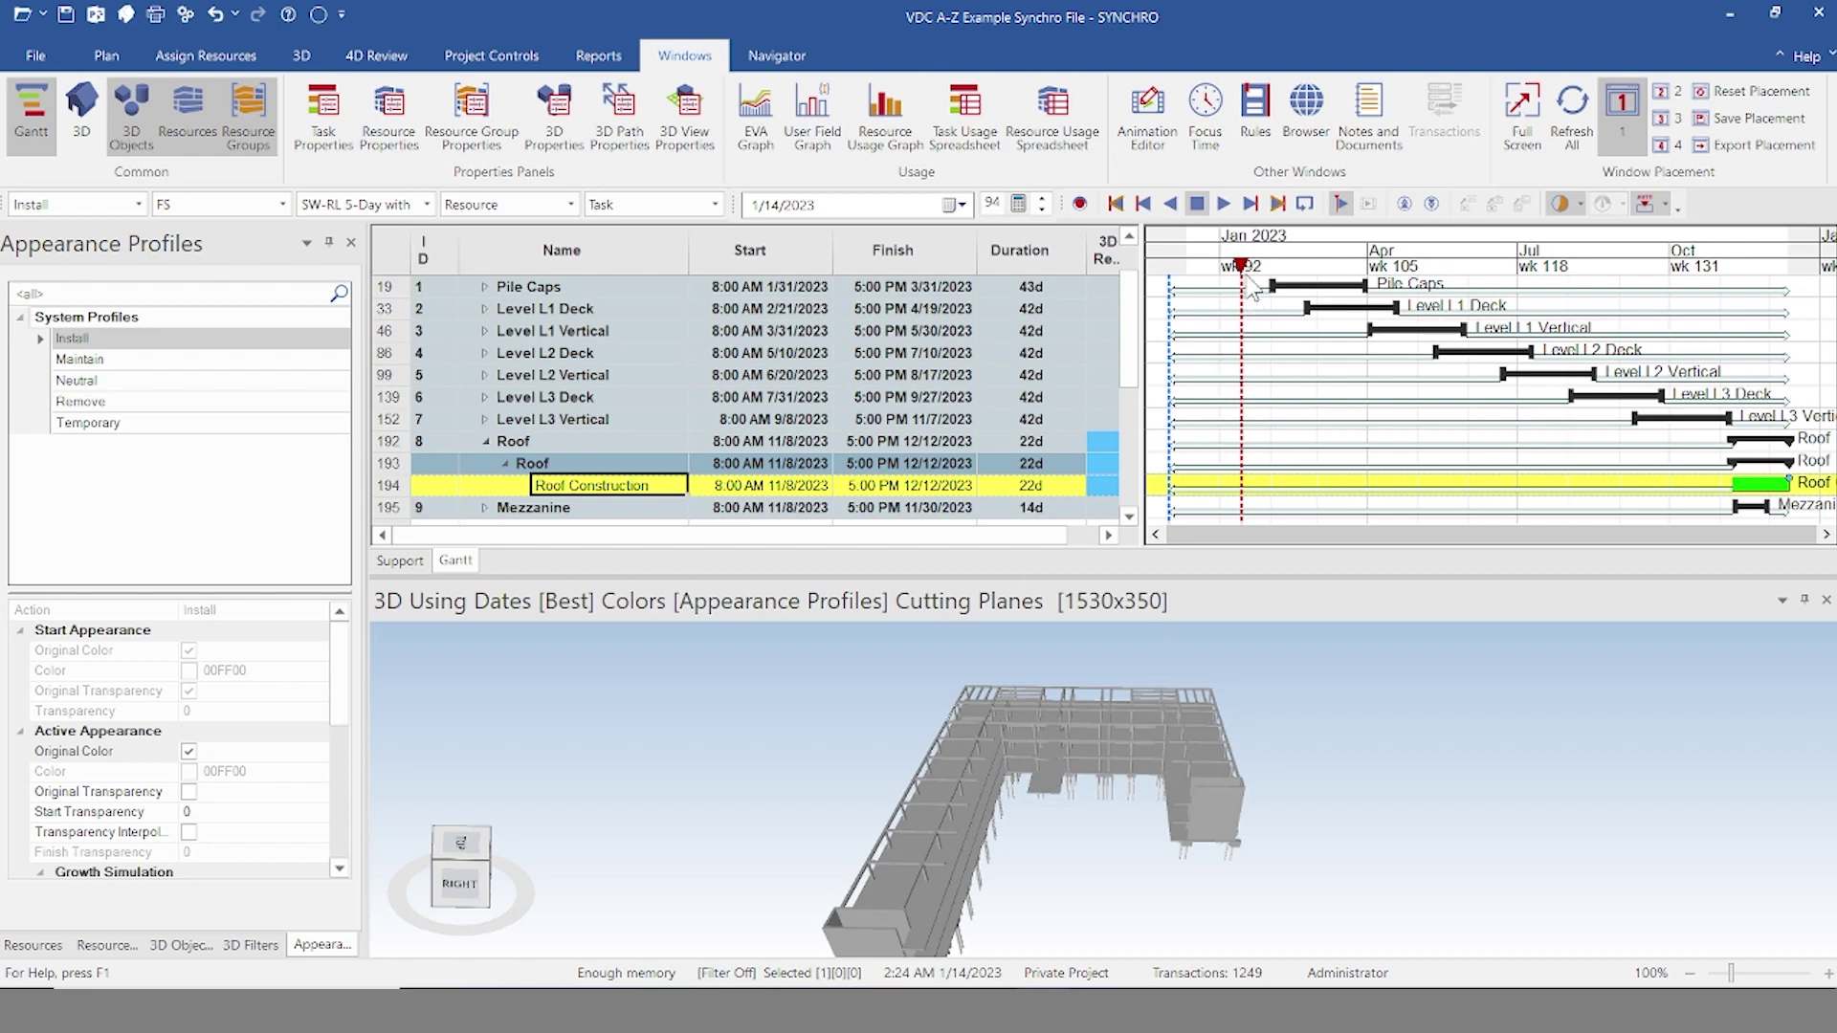
# Step: Move the focus date to 1/24/2023 and widen the task grid to show the 3D Resources column
pyautogui.moveTo(1241, 267)
pyautogui.mouseDown()
pyautogui.moveTo(1272, 271)
pyautogui.moveTo(1221, 273)
pyautogui.moveTo(1286, 278)
pyautogui.moveTo(1289, 326)
pyautogui.moveTo(1253, 320)
pyautogui.moveTo(1766, 328)
pyautogui.moveTo(1222, 350)
pyautogui.moveTo(1265, 351)
pyautogui.mouseUp()
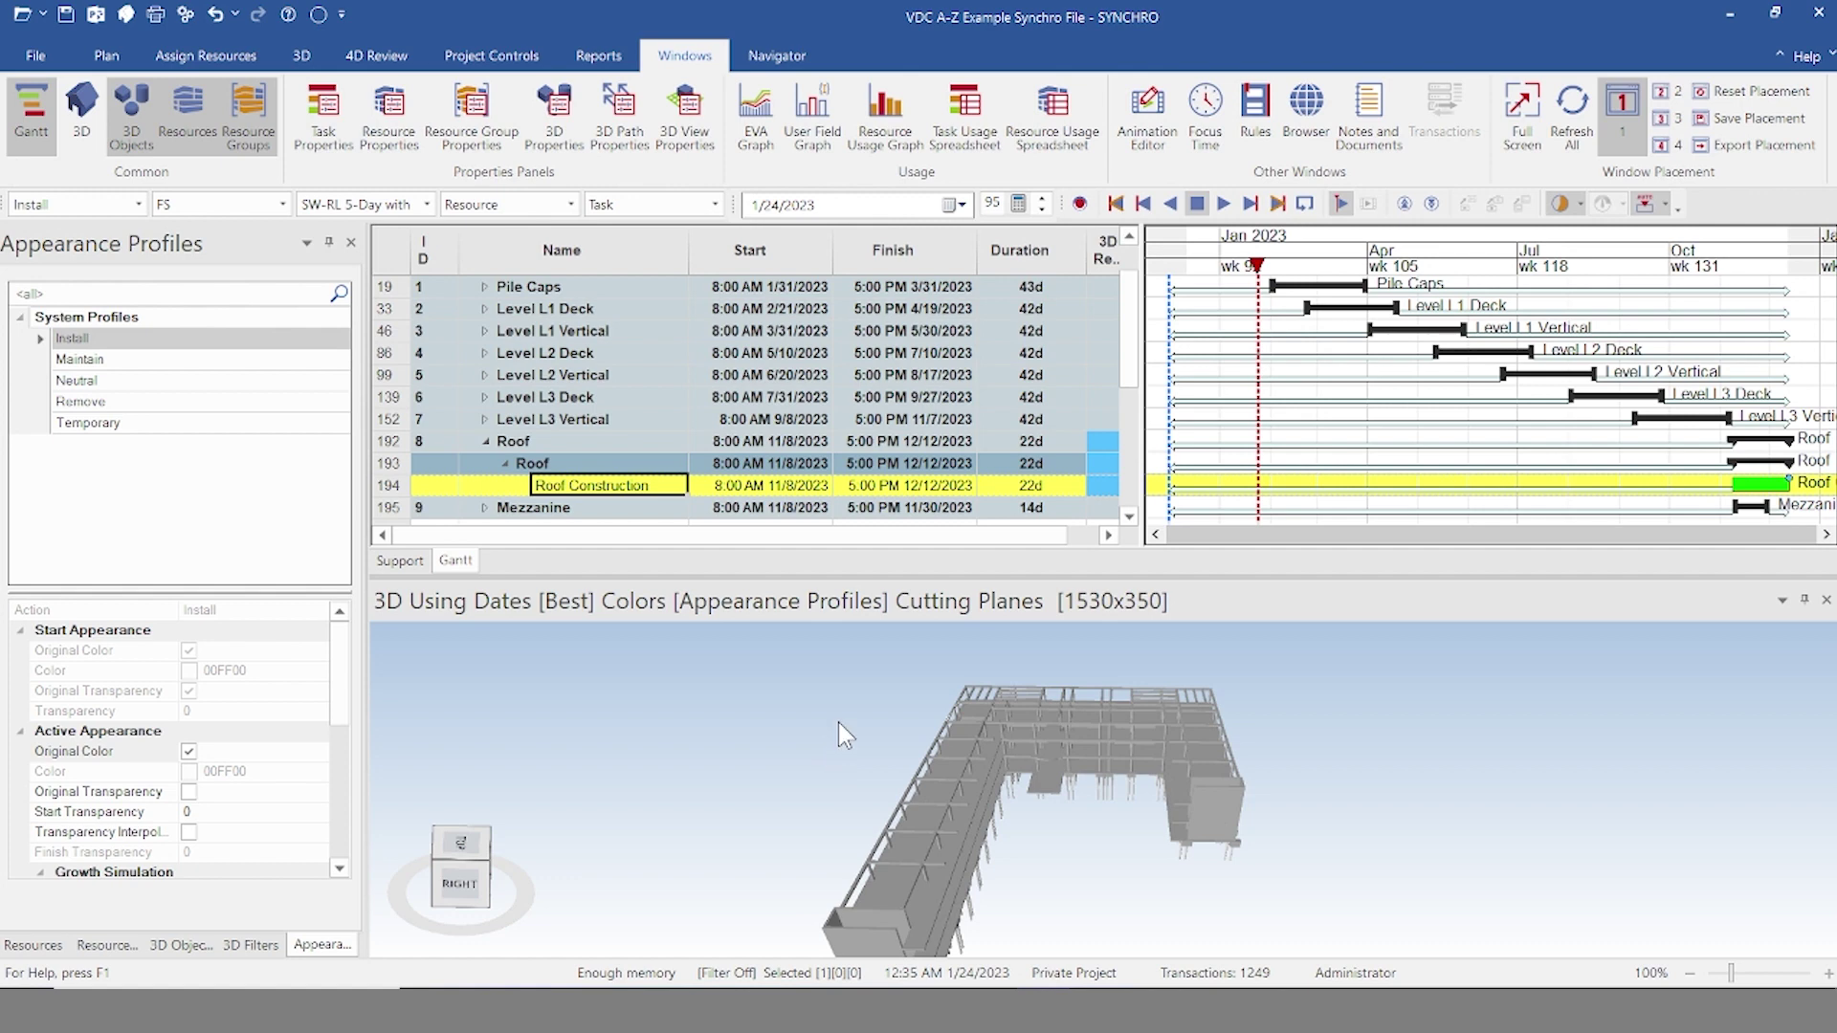
pyautogui.press('Right')
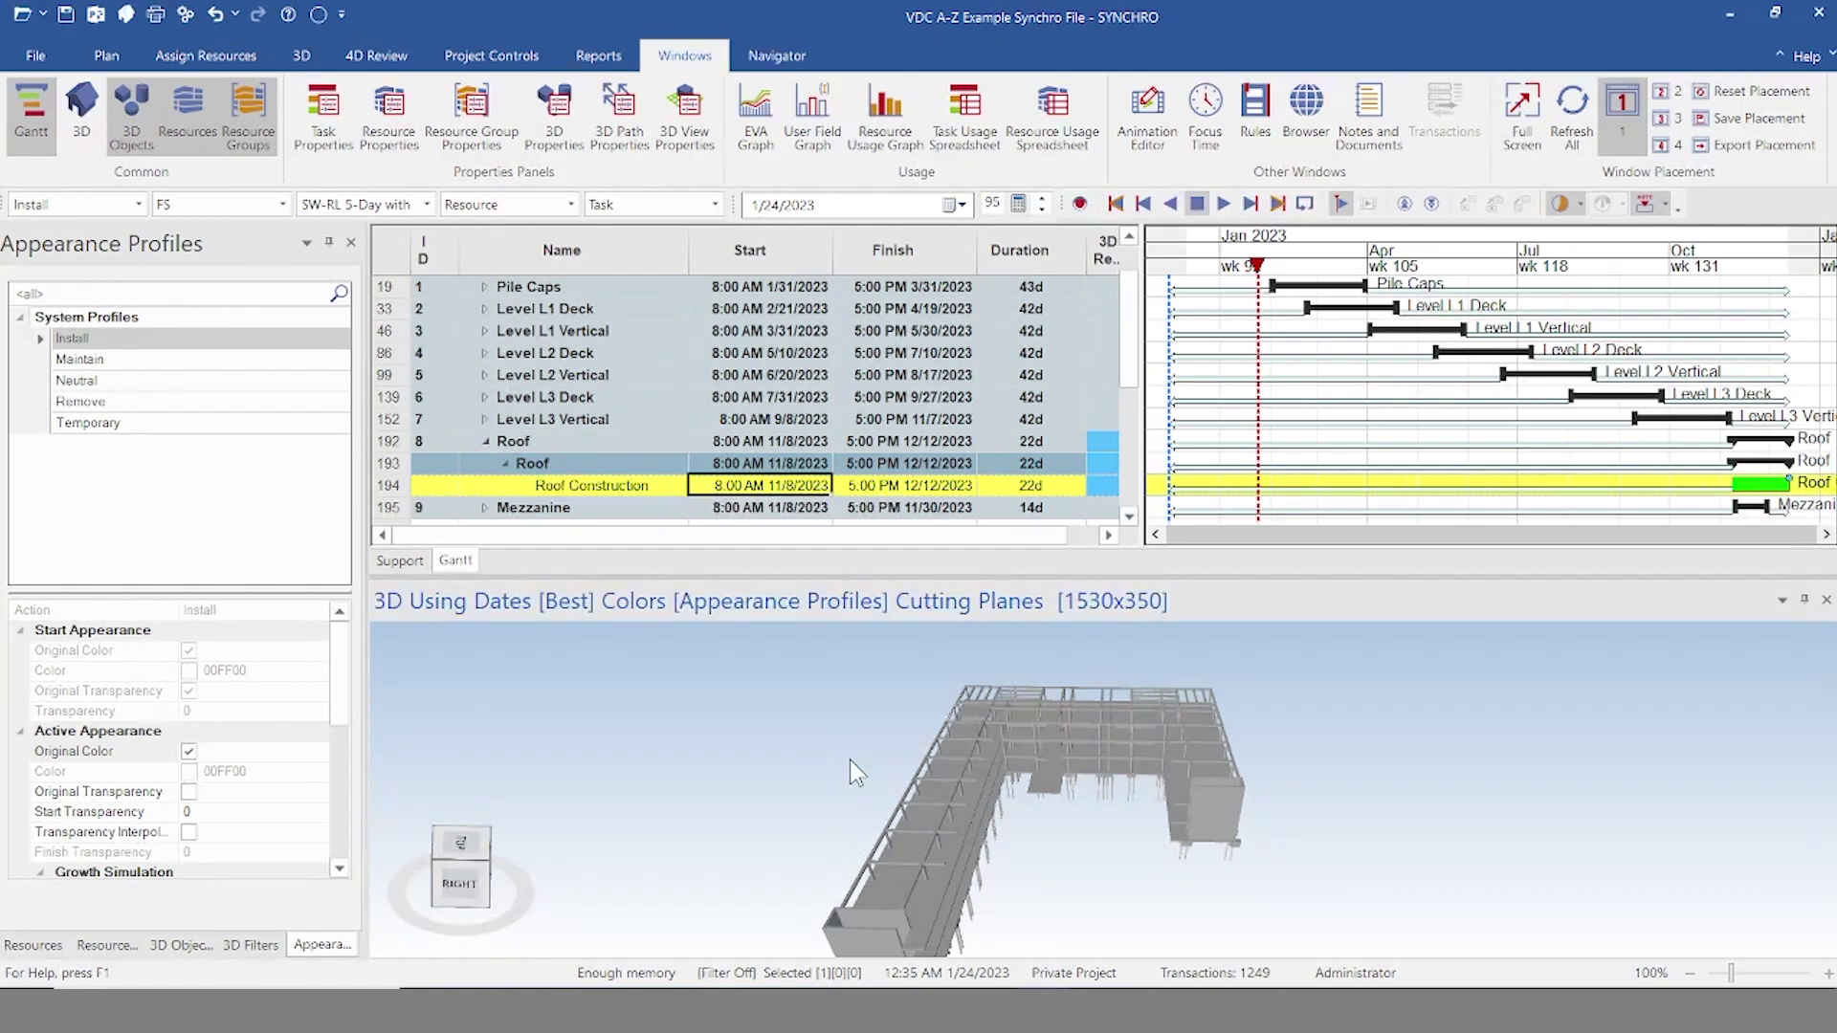
pyautogui.rightClick(650, 486)
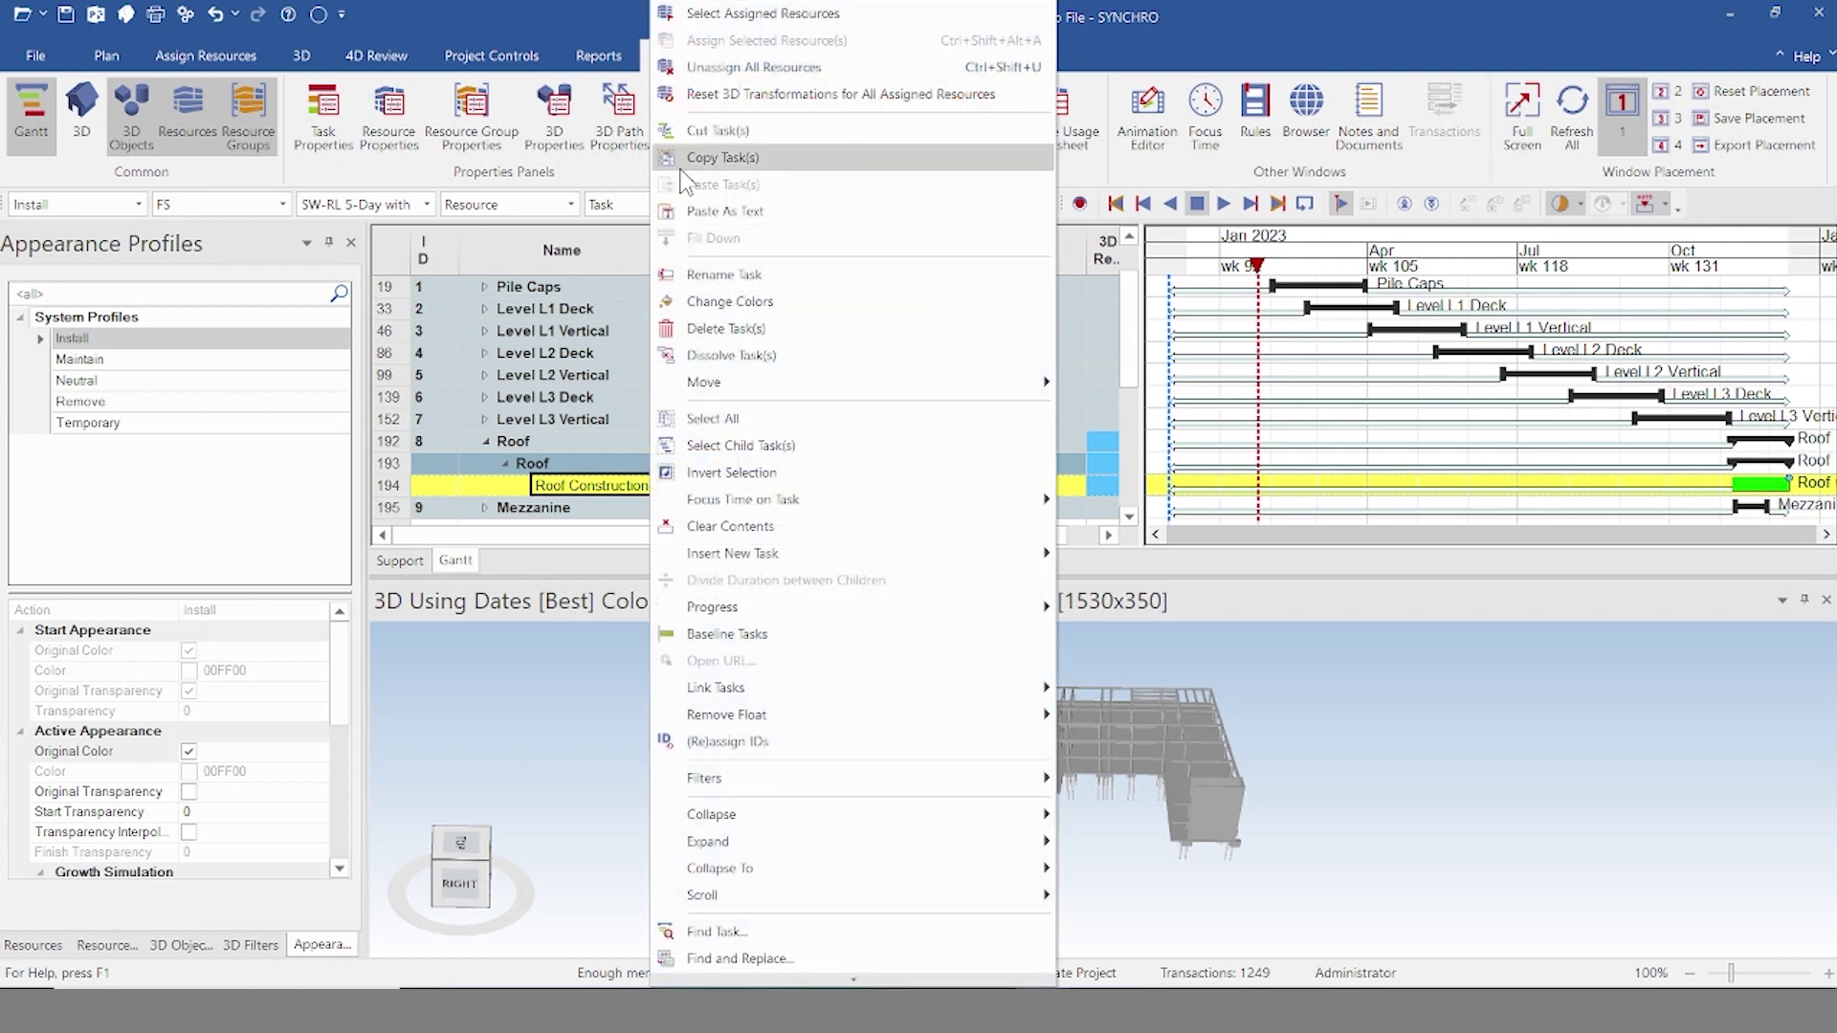
pyautogui.click(809, 66)
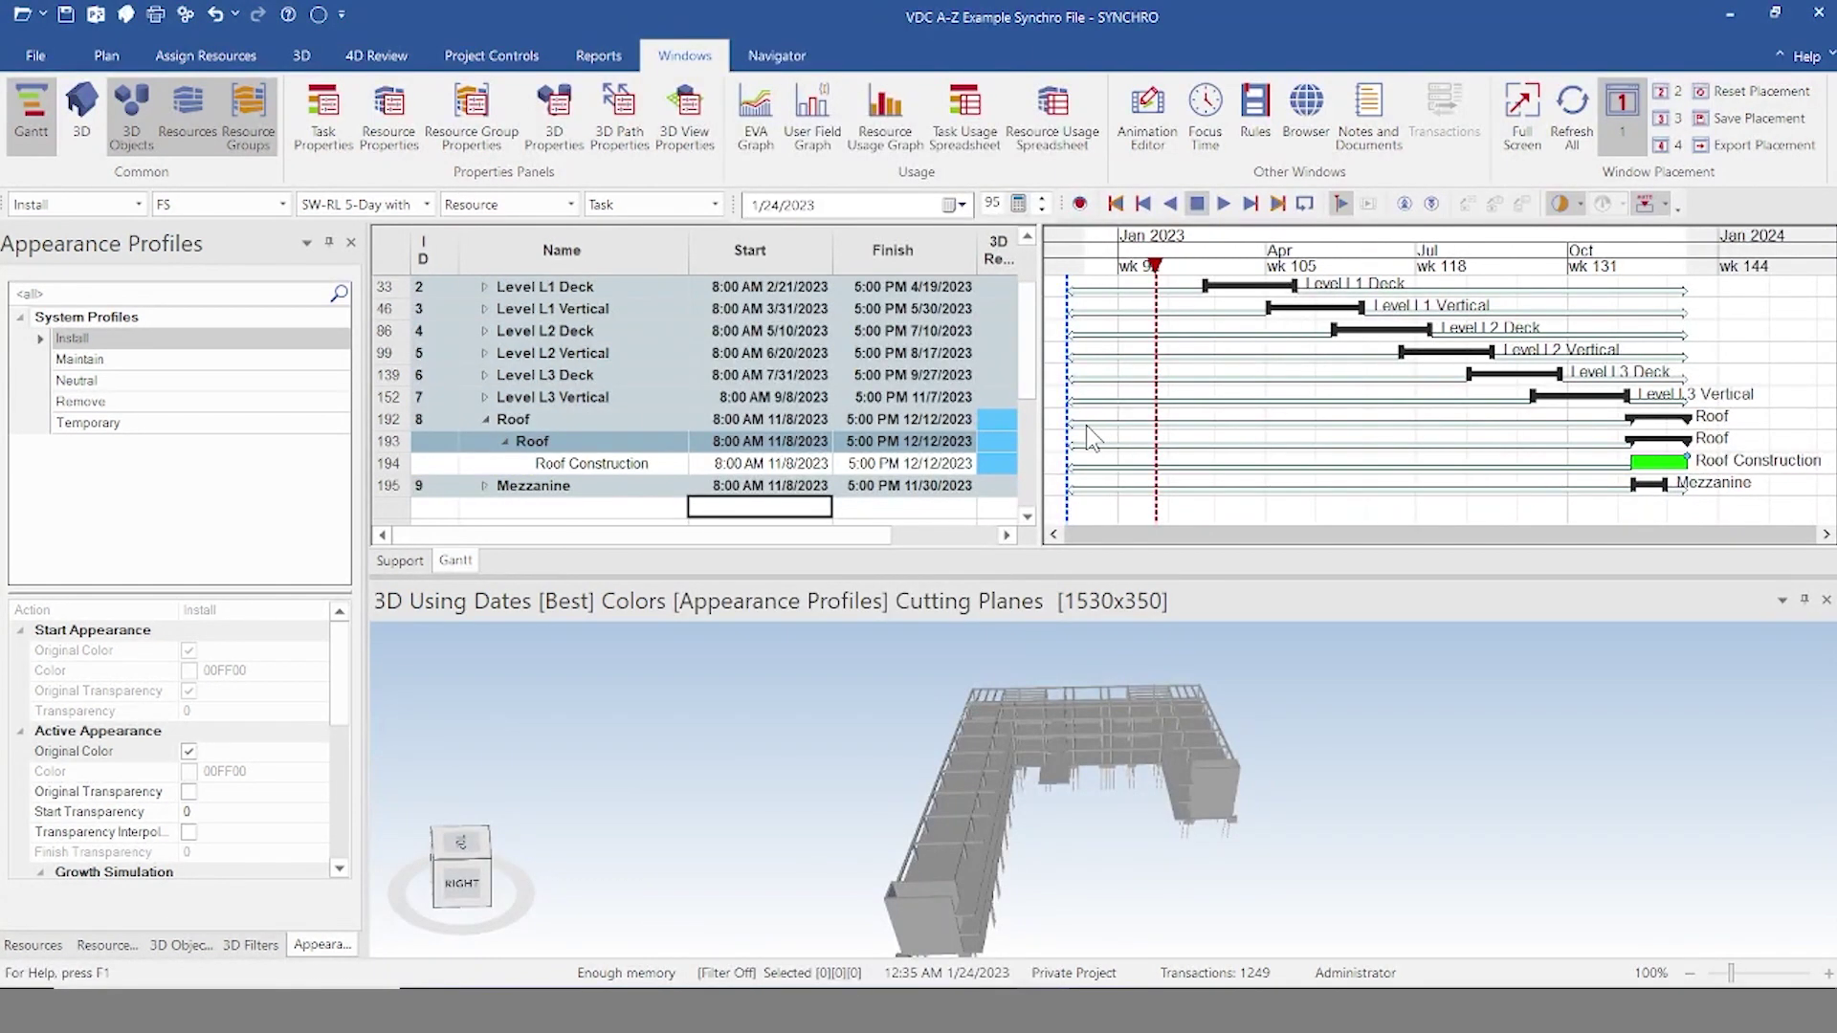
pyautogui.moveTo(1055, 438); pyautogui.dragTo(1127, 438)
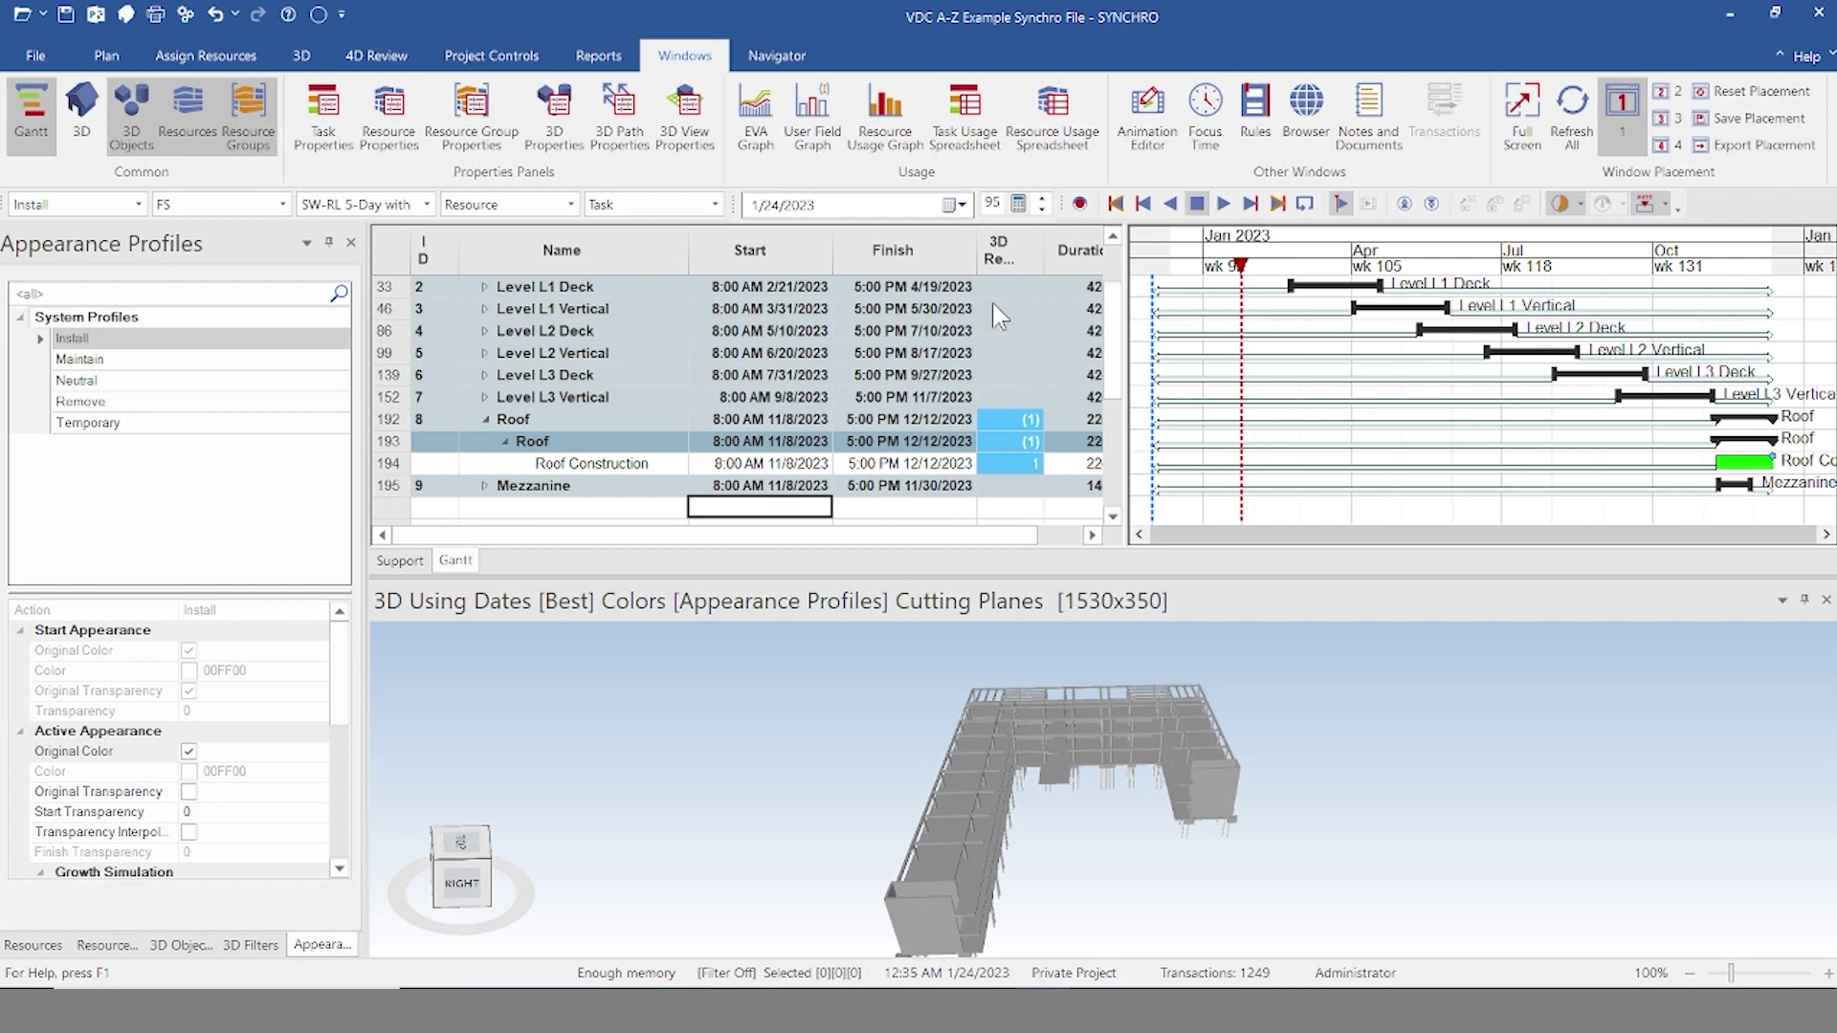
pyautogui.moveTo(998, 251); pyautogui.dragTo(479, 250)
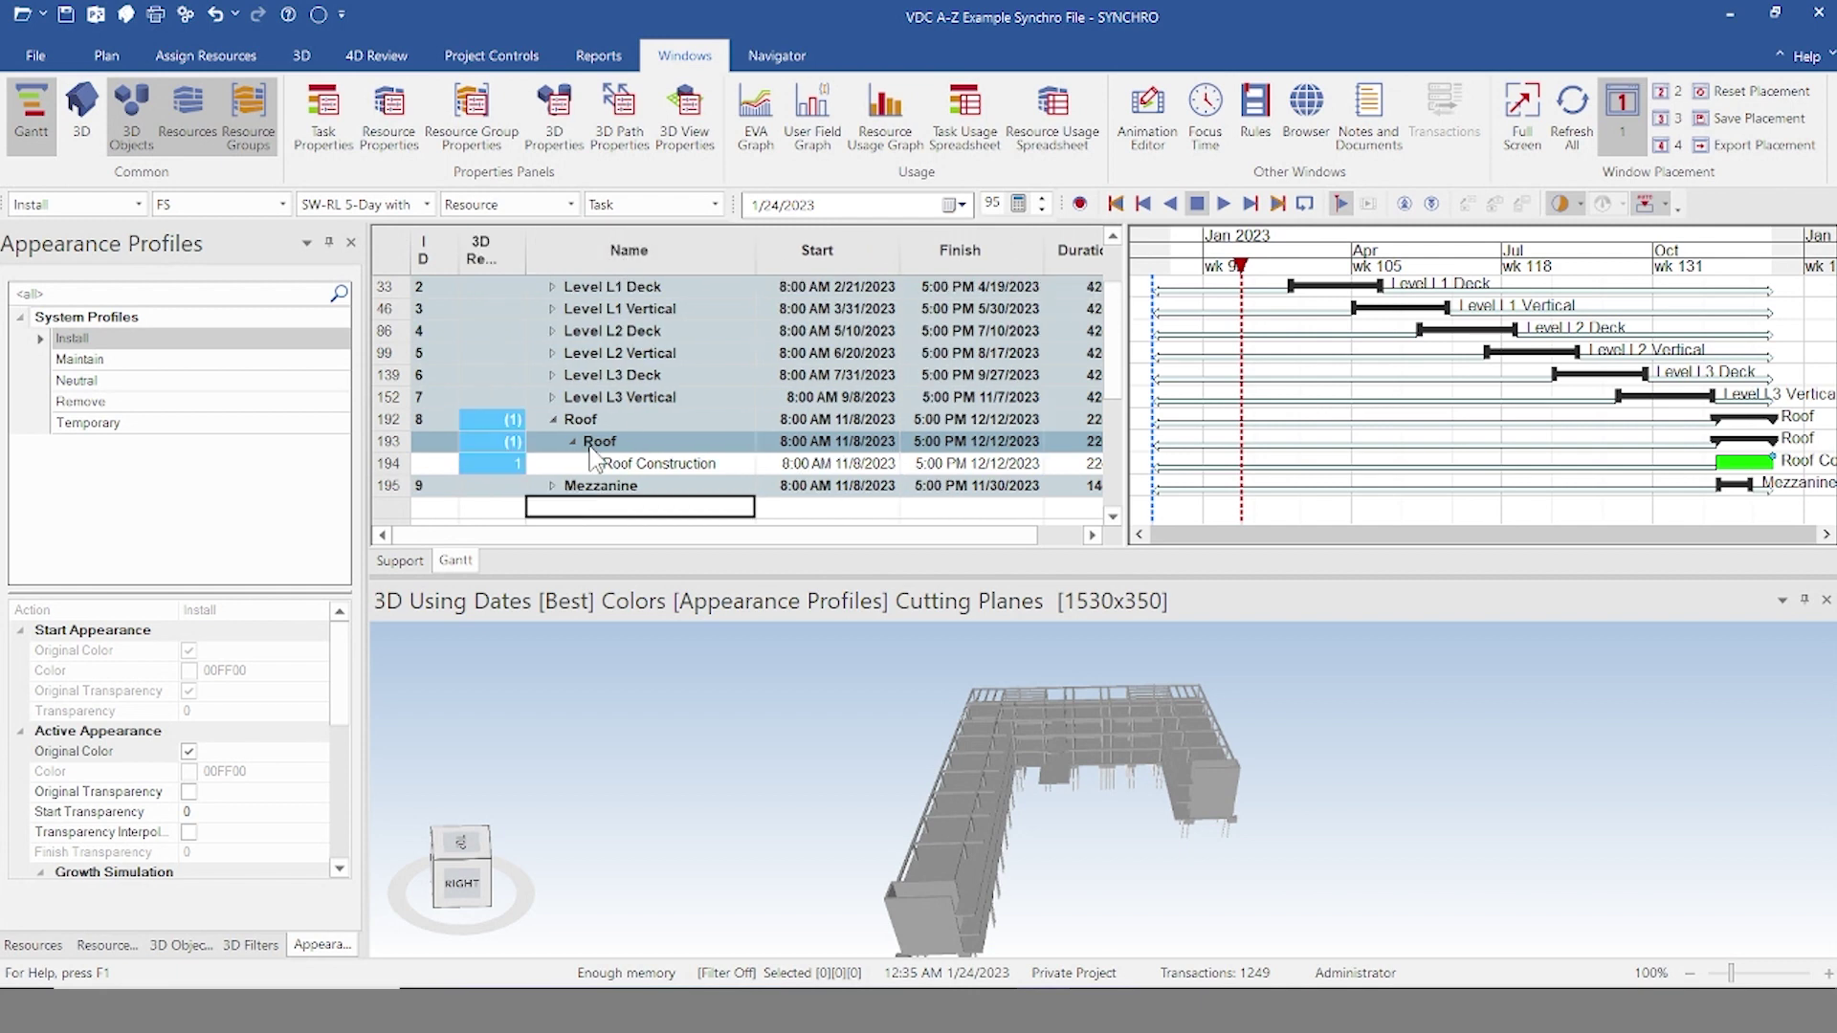
# Step: Narrow the task grid to enlarge the Gantt and zoom the 3D view
pyautogui.moveTo(1122, 310); pyautogui.dragTo(923, 344)
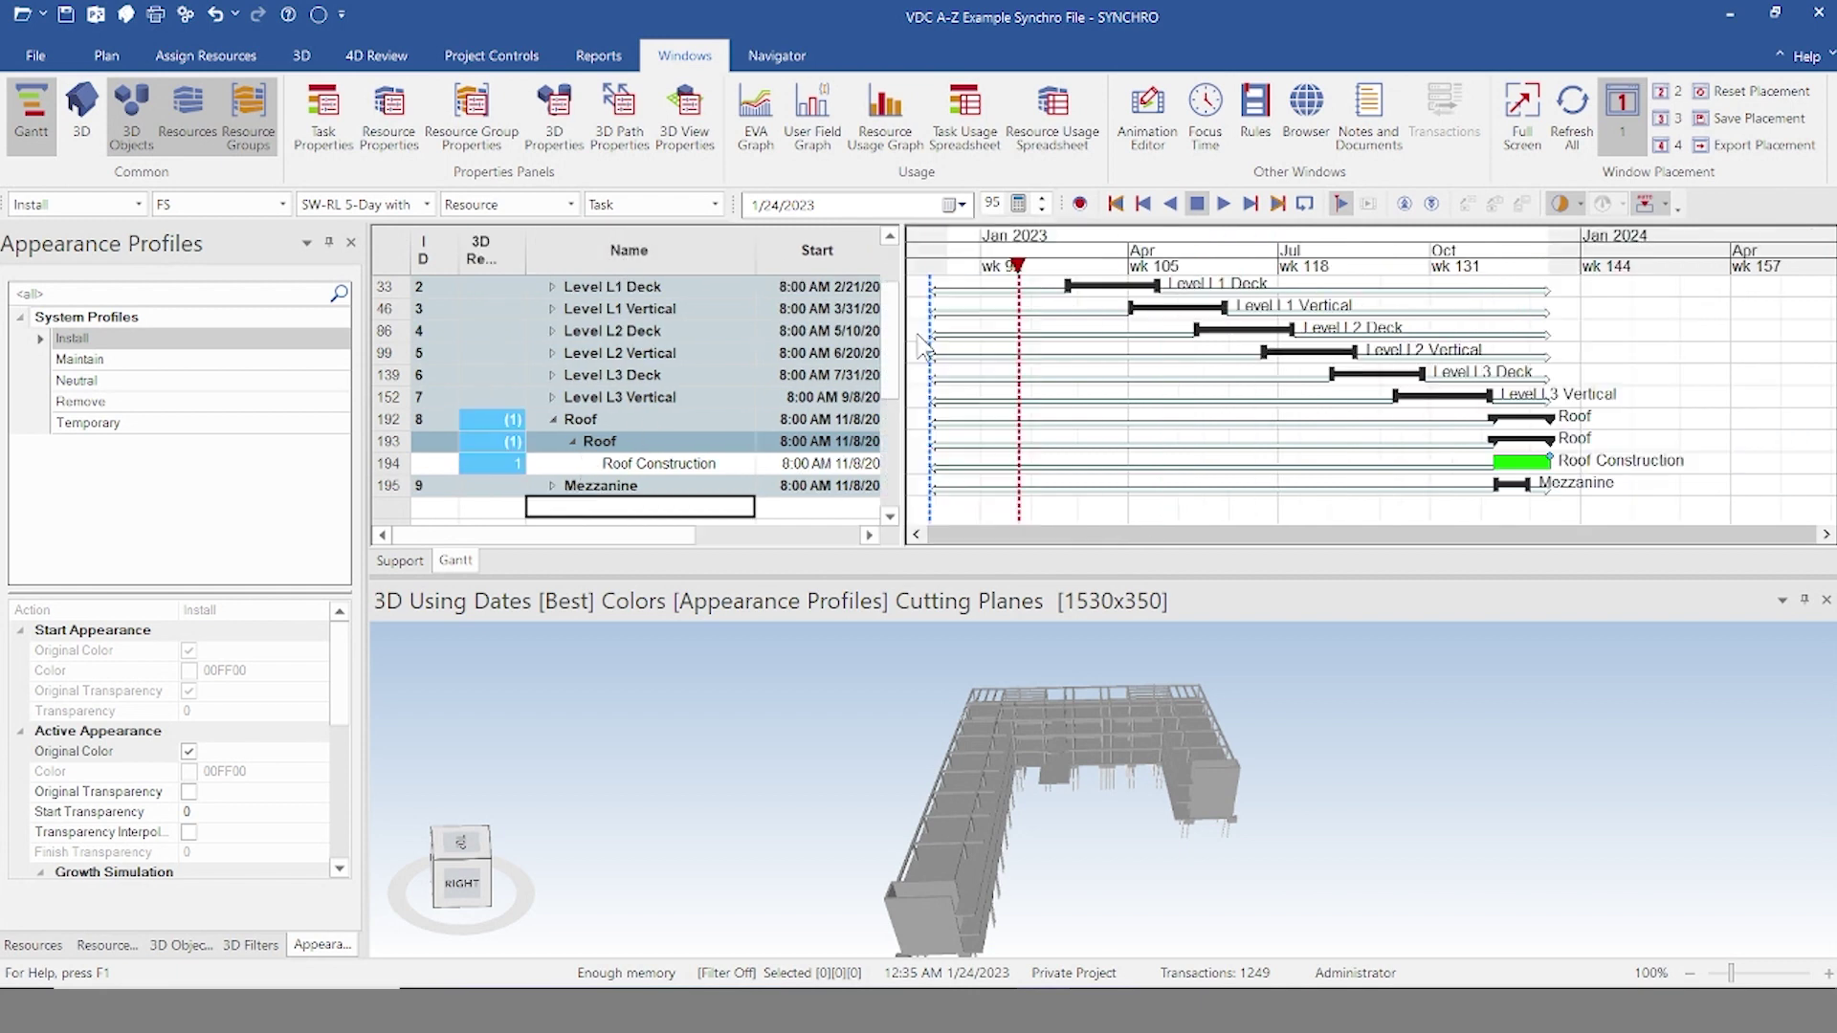
pyautogui.scroll(-1, 916, 332)
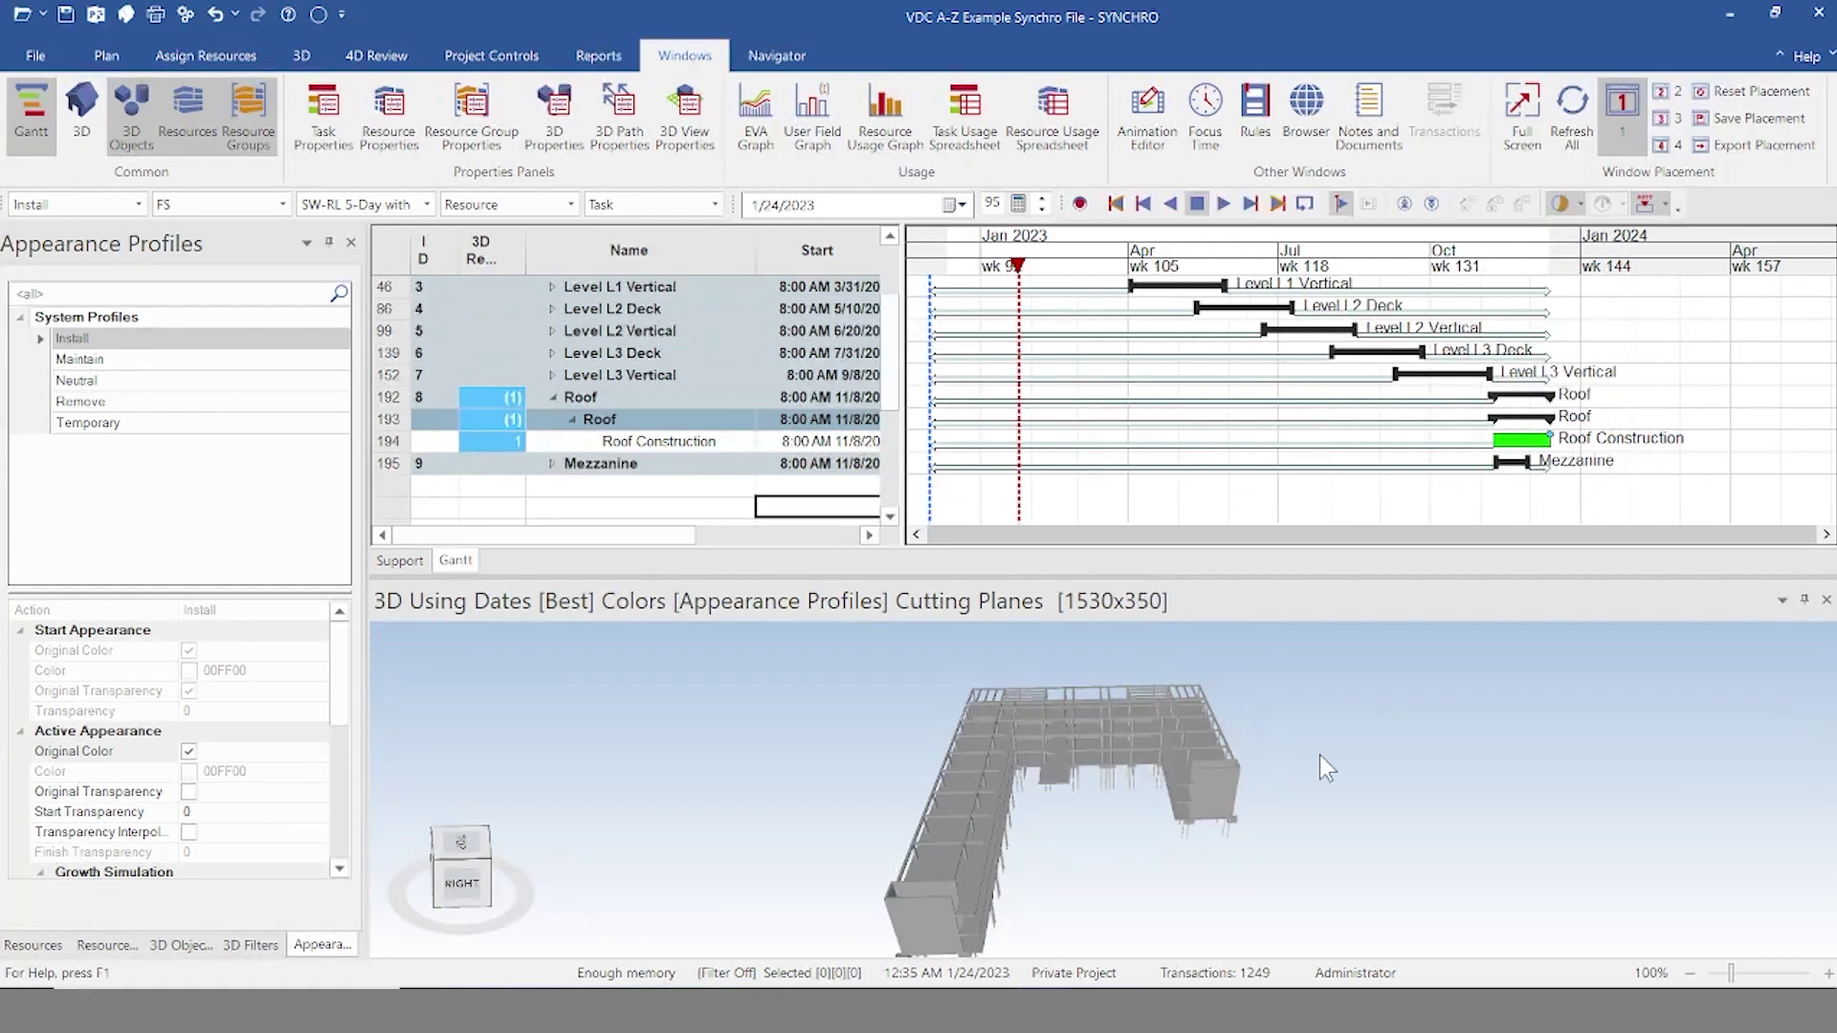
pyautogui.moveTo(1318, 755); pyautogui.dragTo(1288, 703)
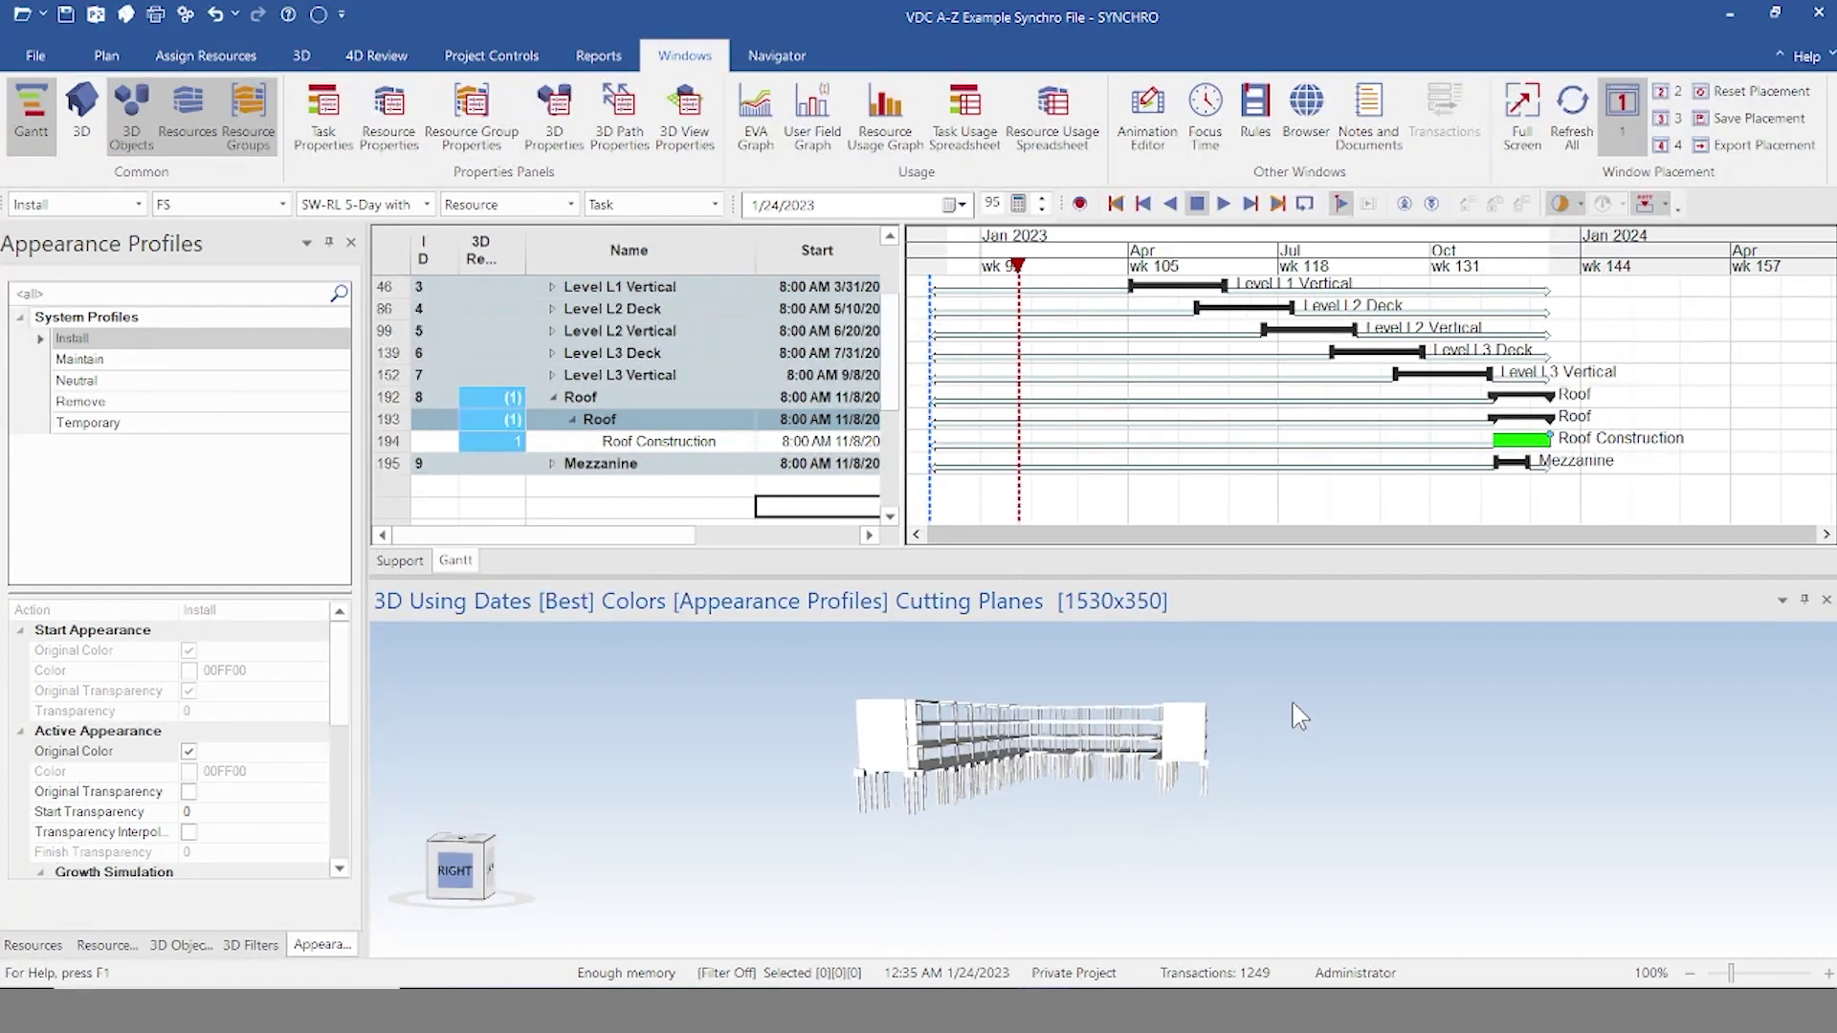
pyautogui.scroll(5, 1098, 731)
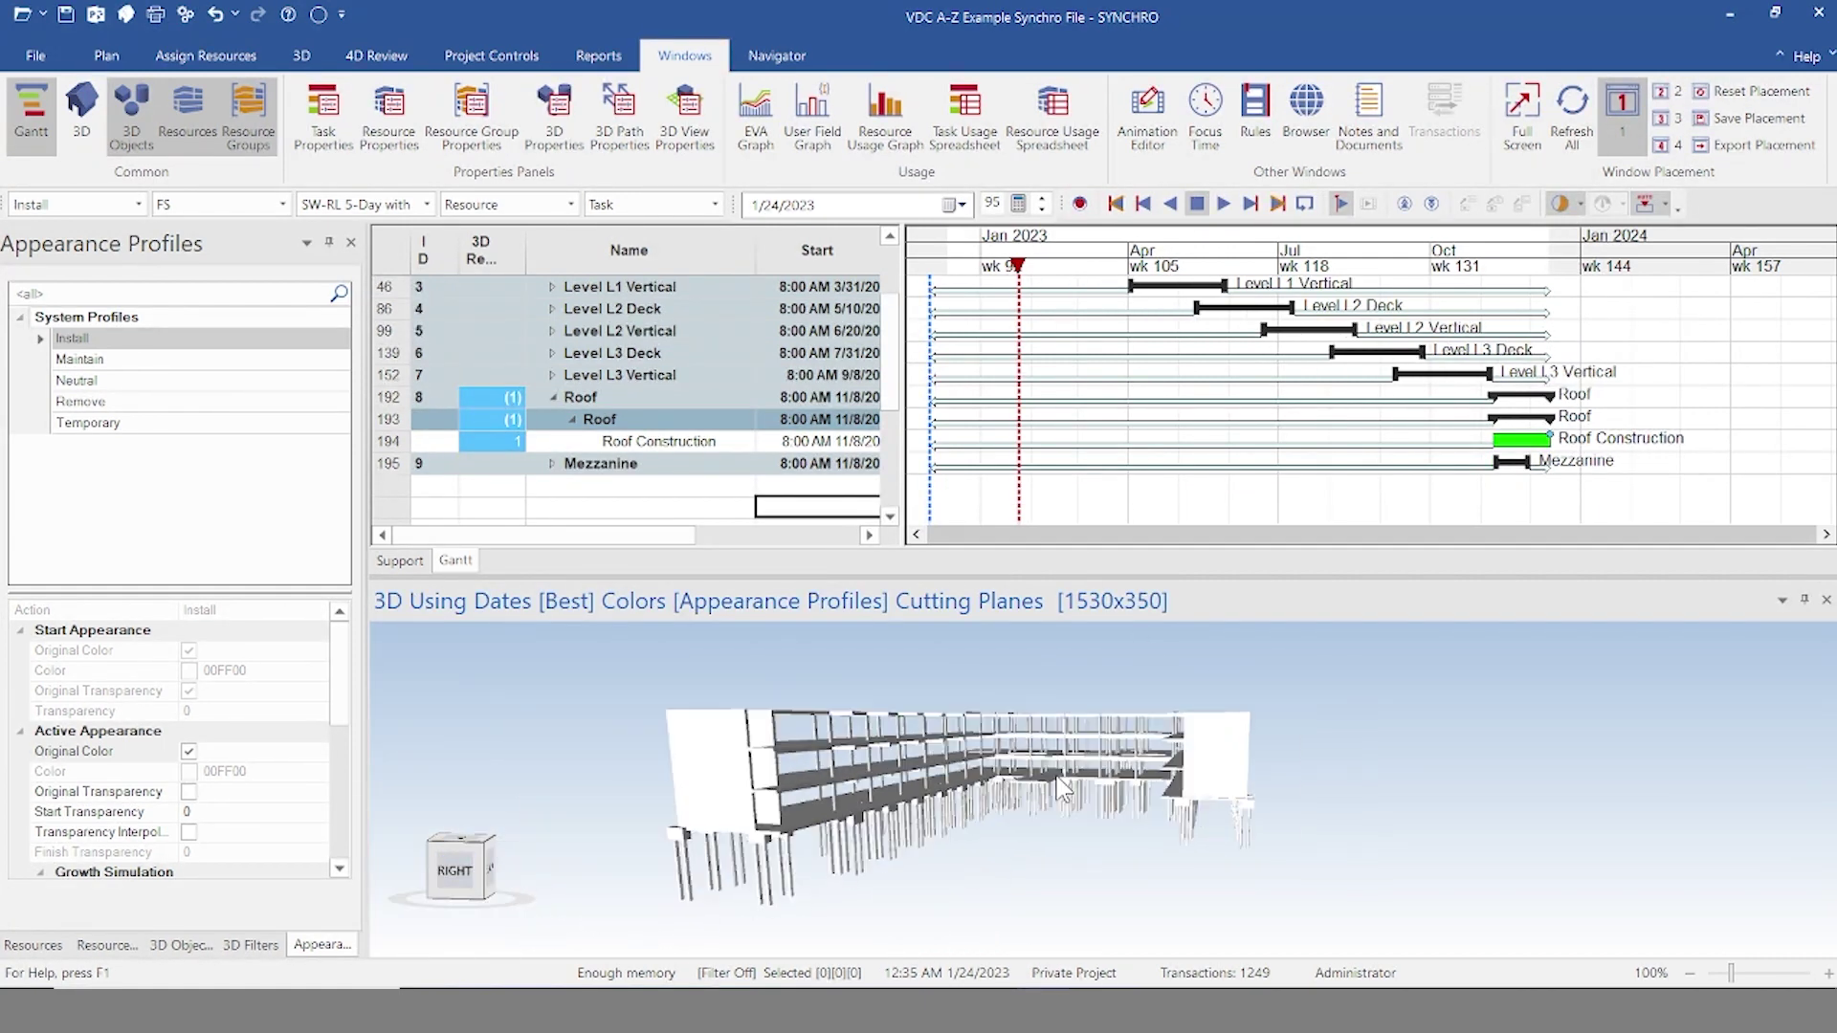
pyautogui.scroll(1, 607, 376)
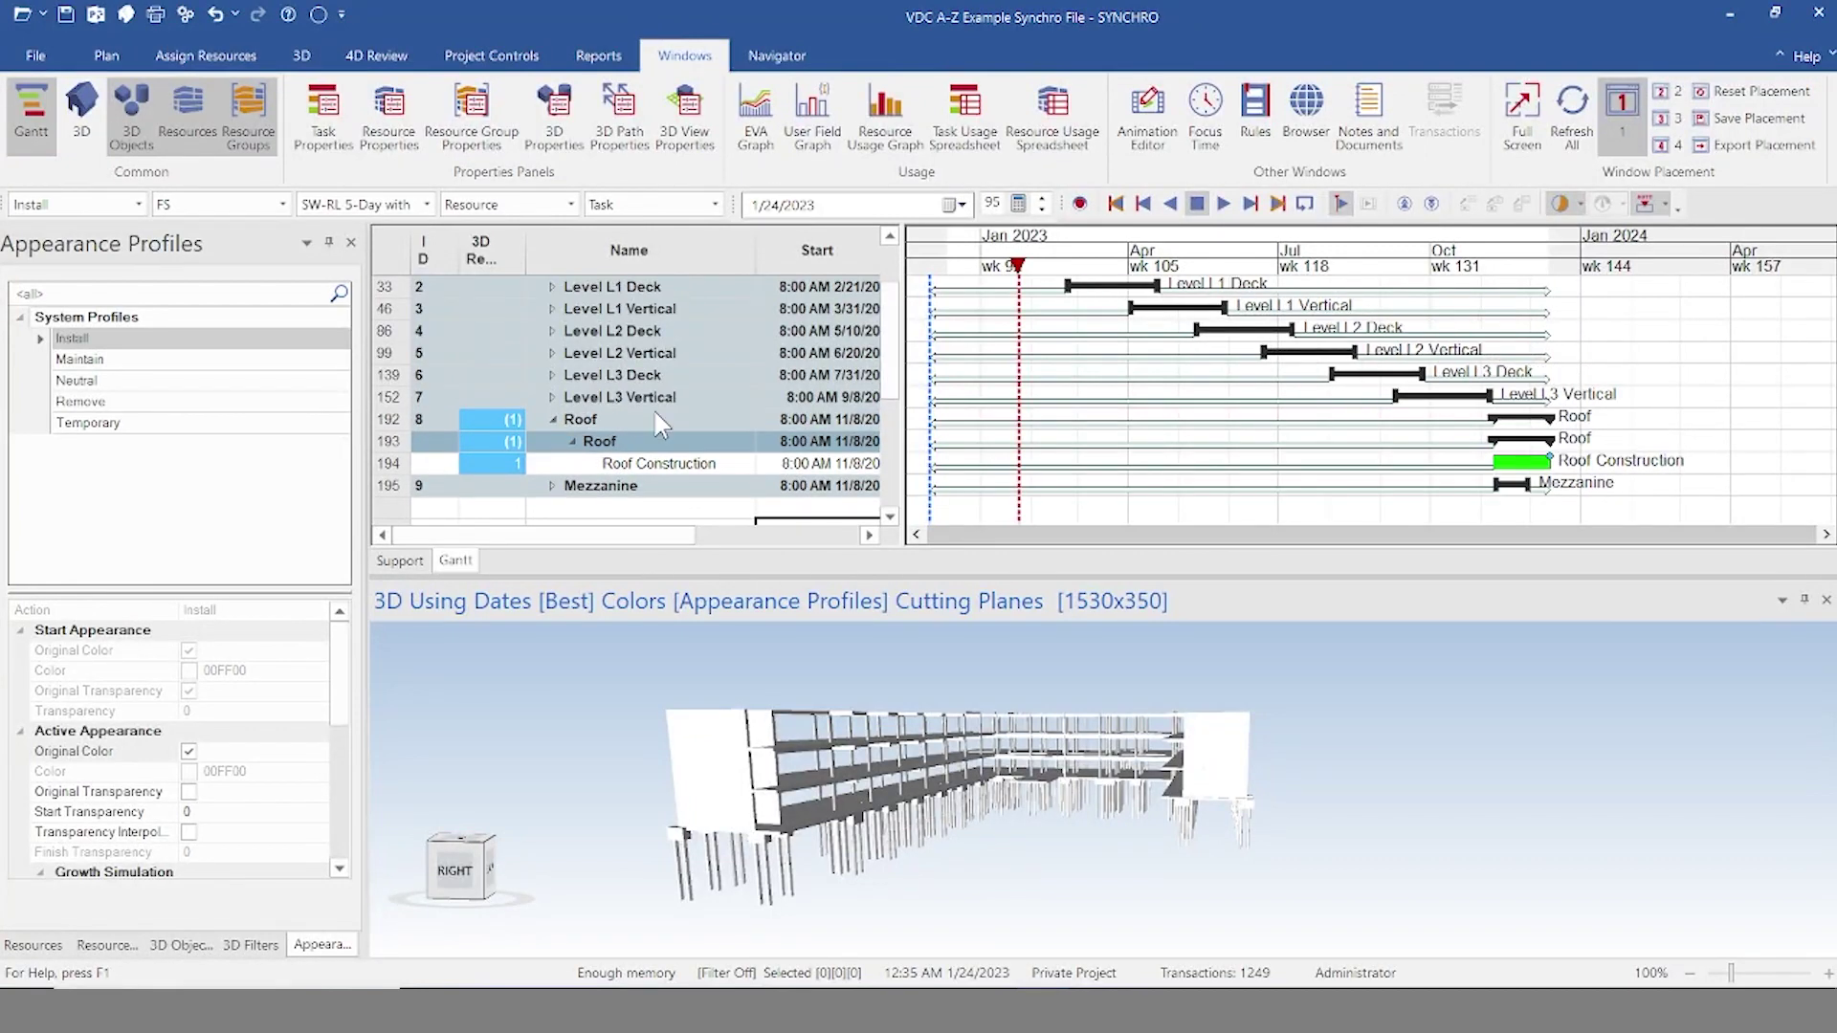
# Step: Expand Level L3 Vertical to reveal Level L3 Area 1
pyautogui.click(553, 398)
pyautogui.scroll(-1, 598, 382)
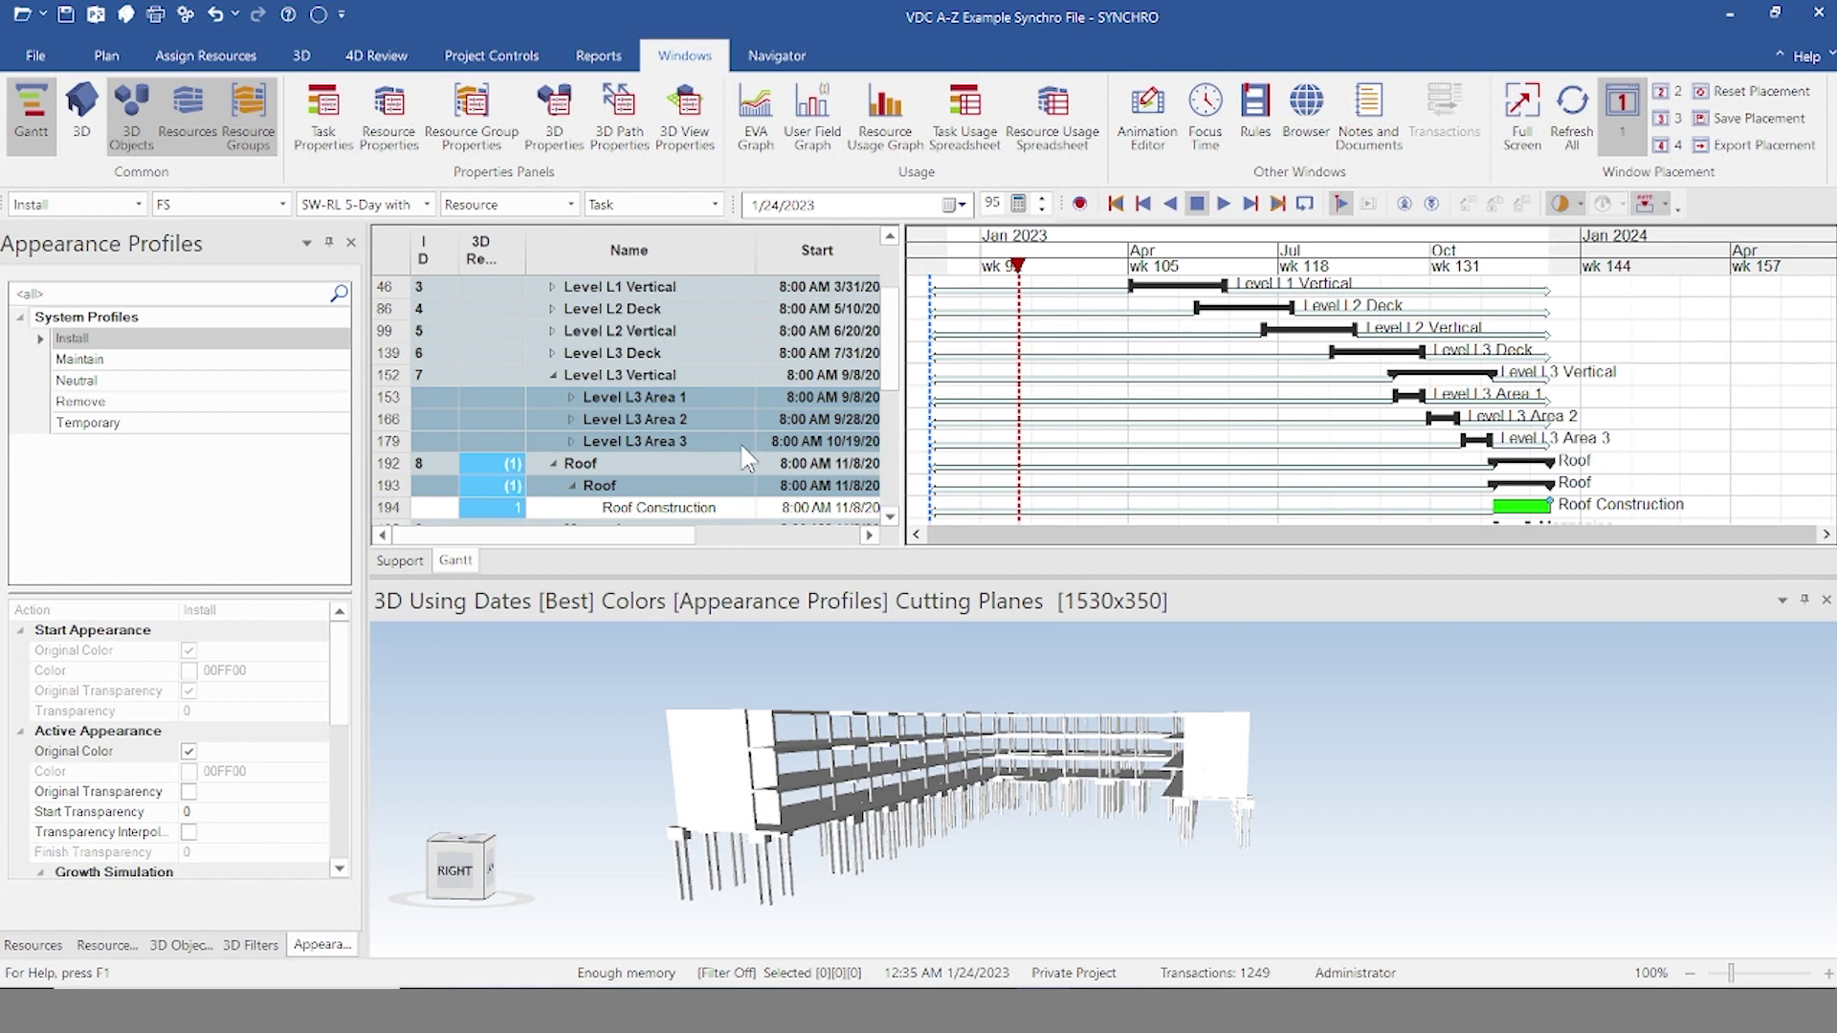
pyautogui.hotkey('ctrl', 'Home')
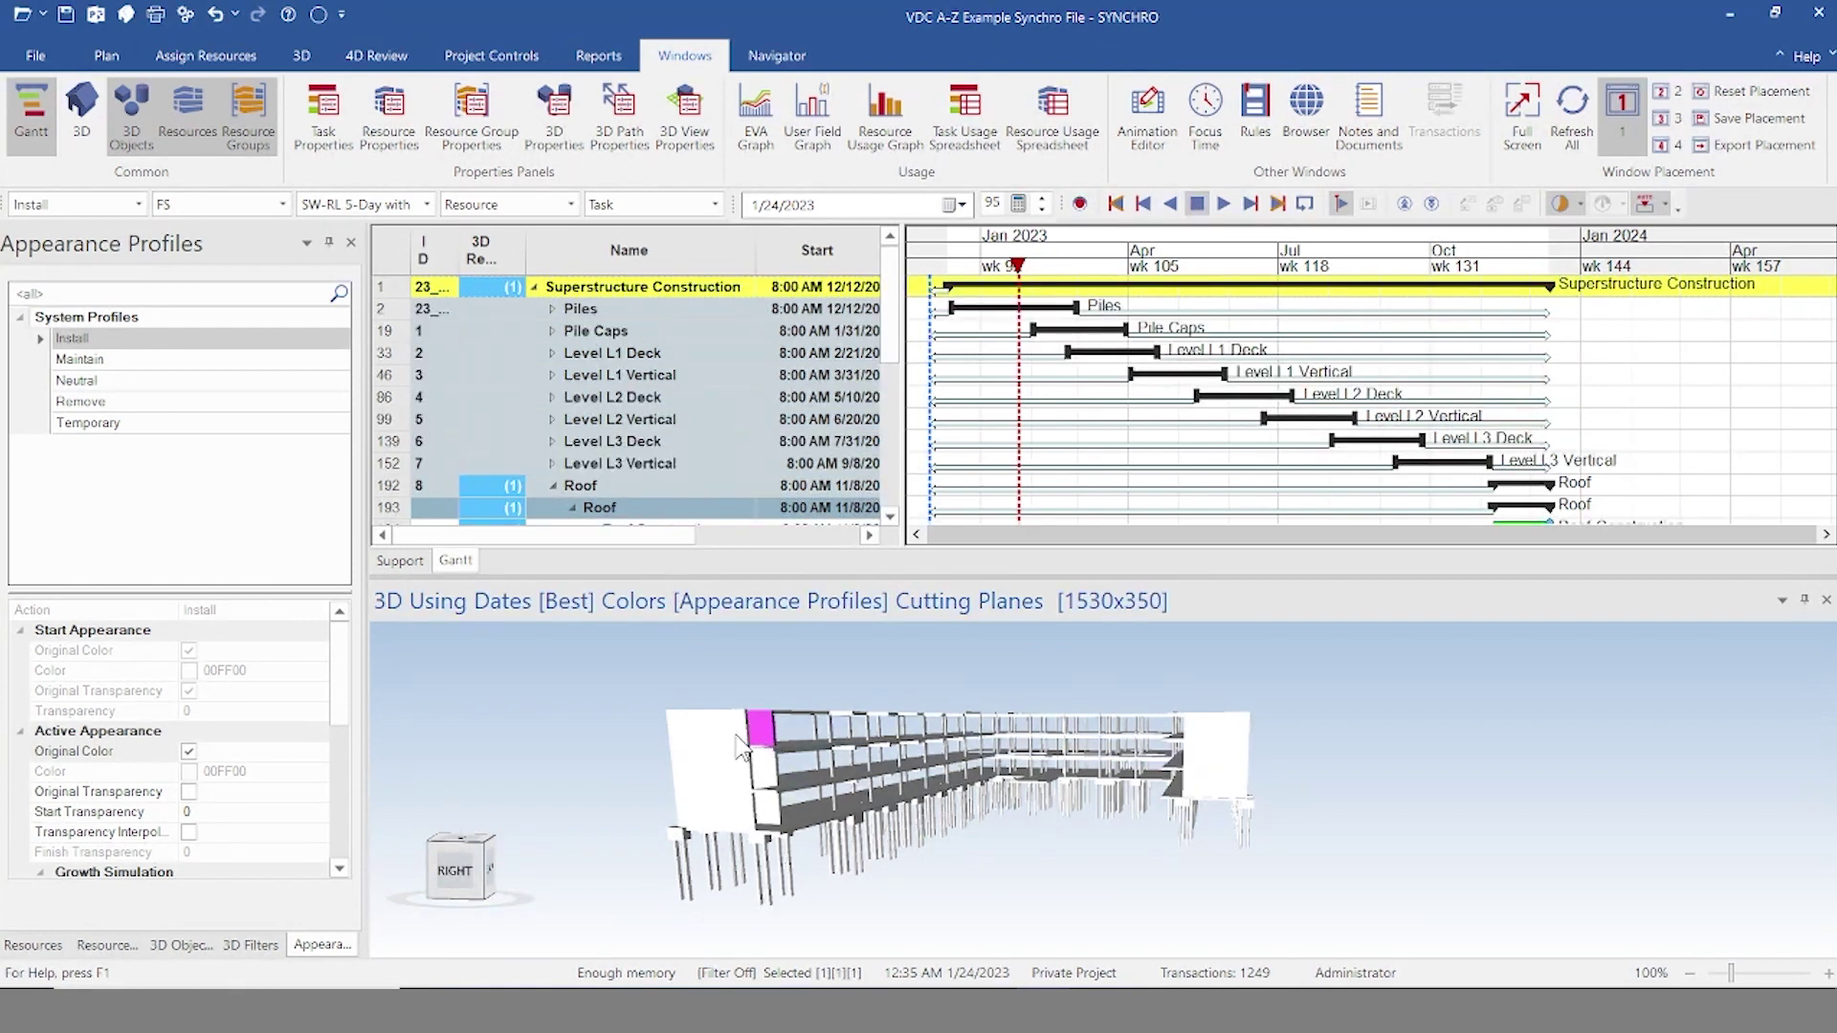
pyautogui.scroll(-1, 643, 436)
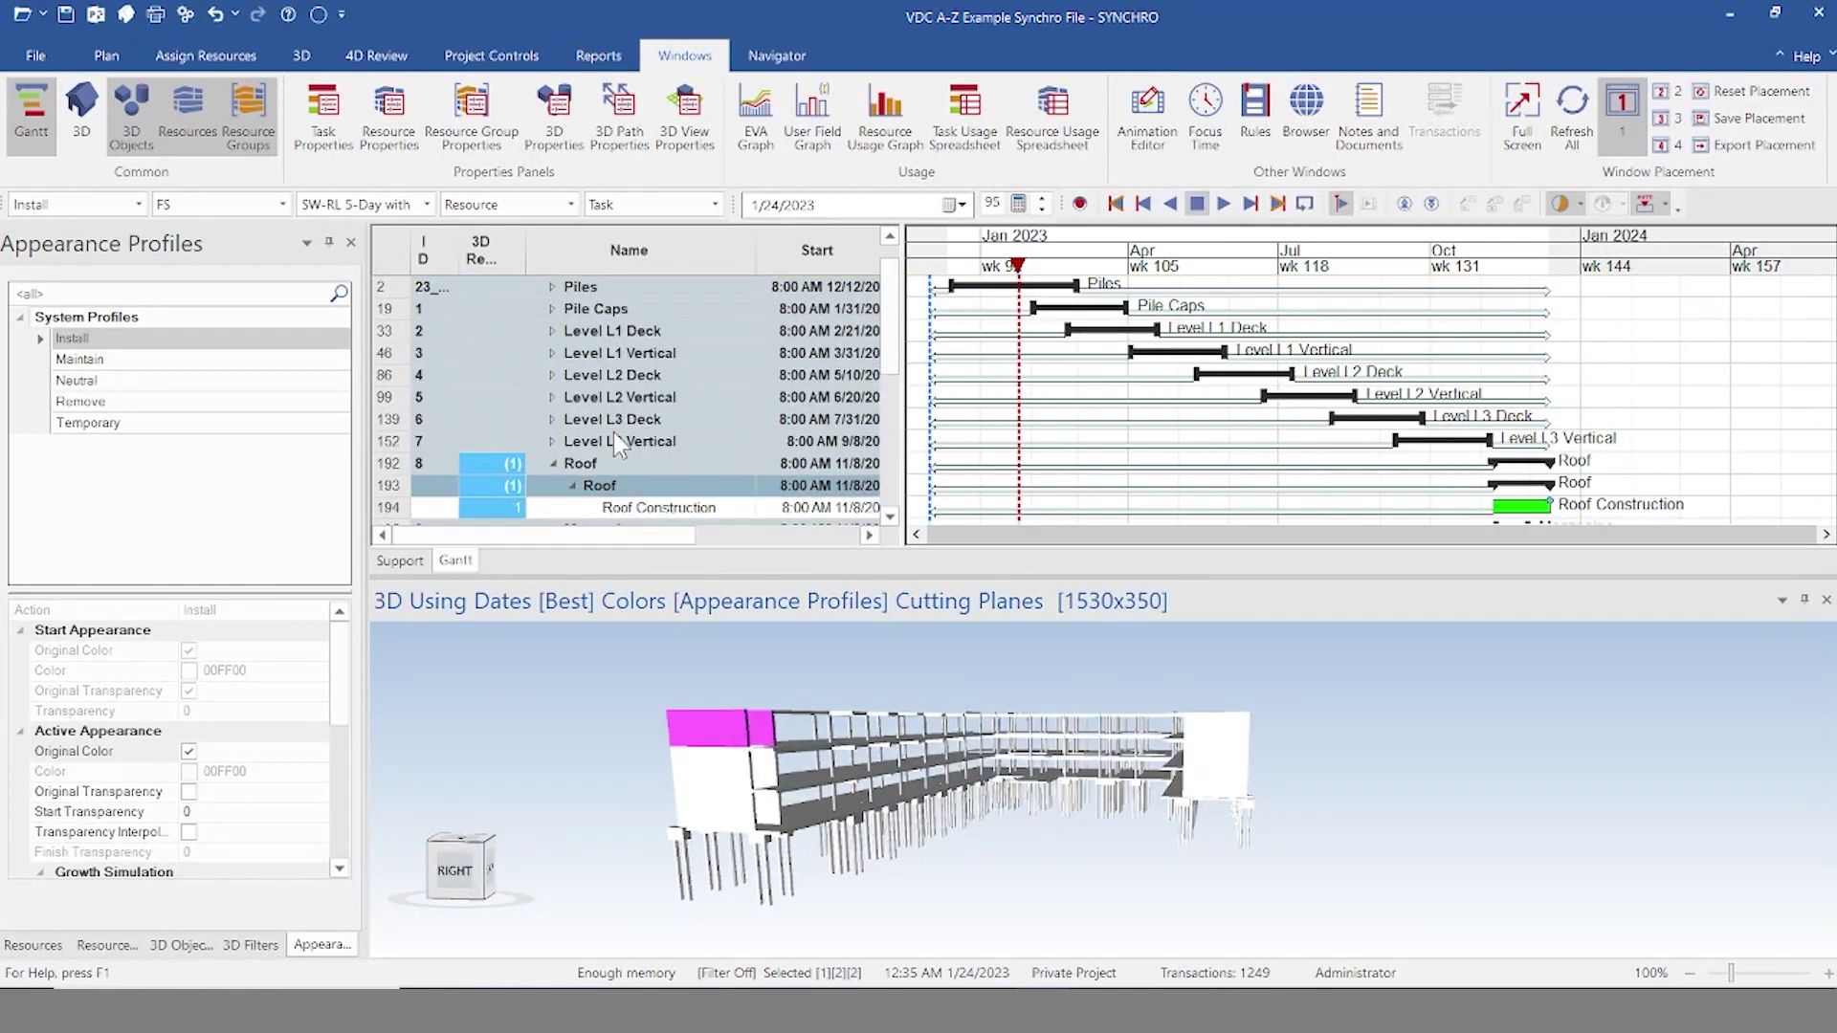
pyautogui.click(559, 442)
pyautogui.click(554, 442)
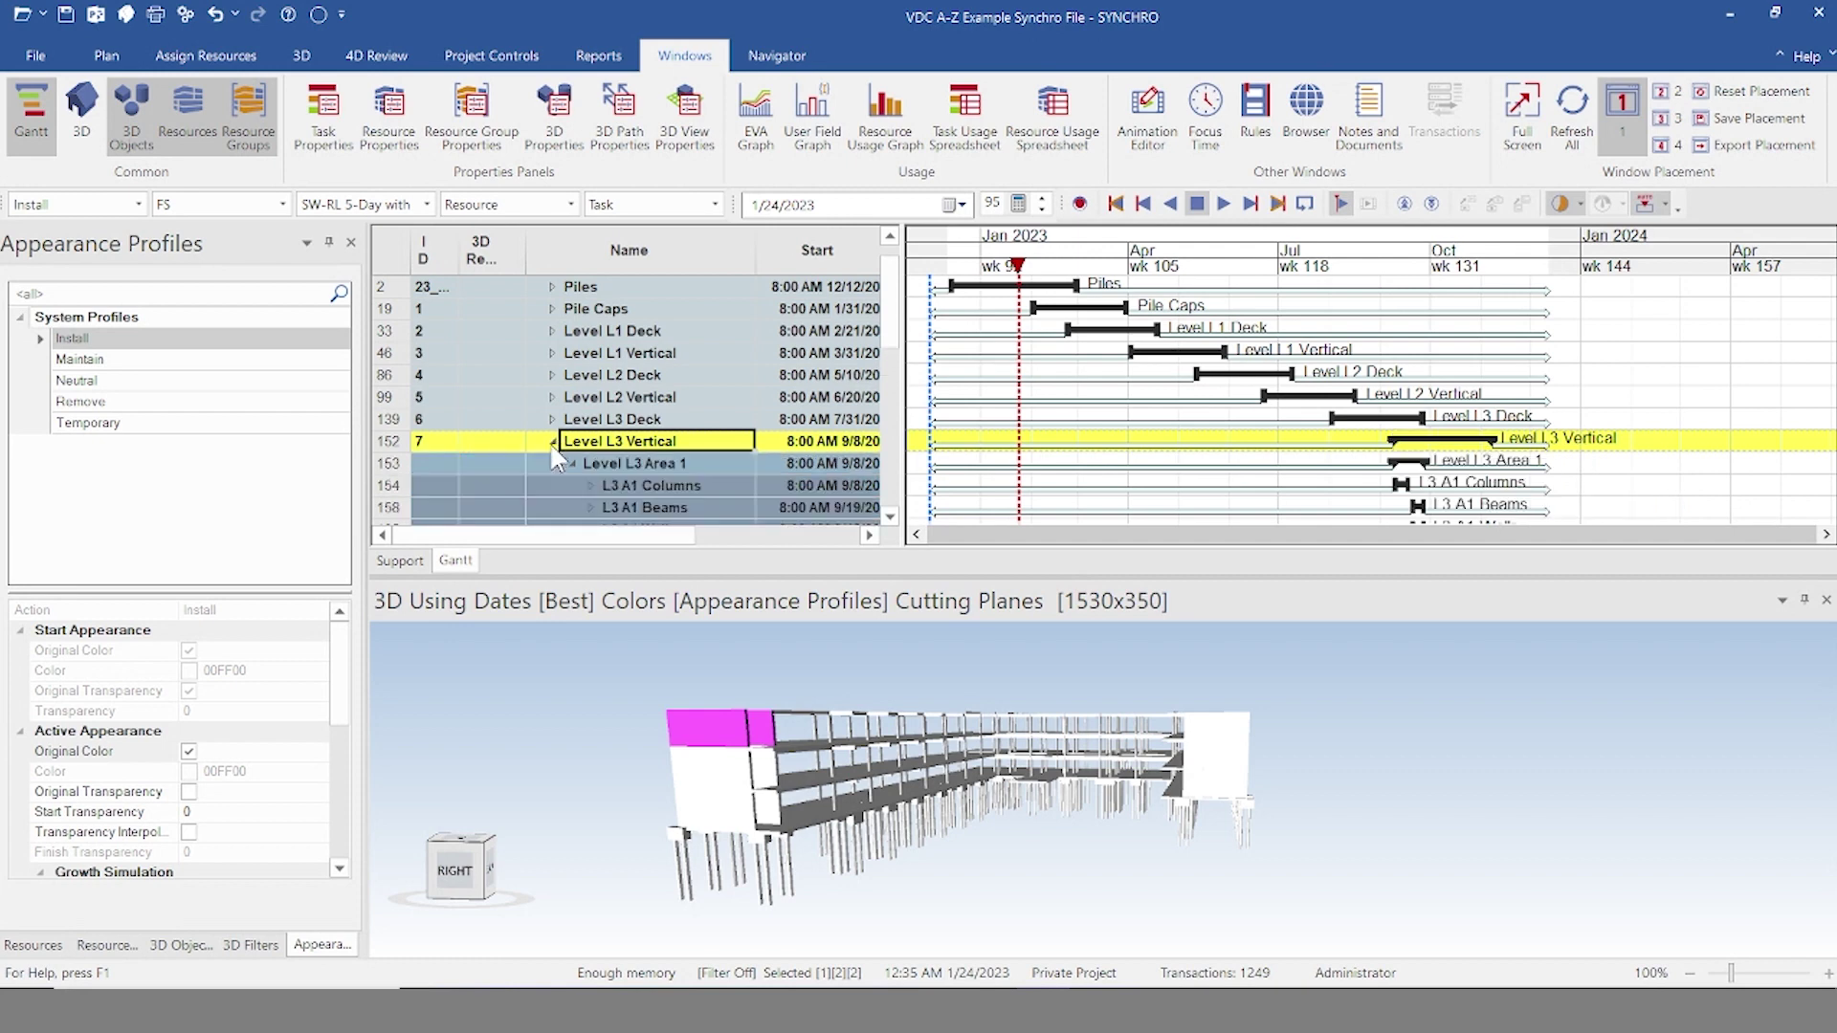
pyautogui.scroll(-1, 578, 429)
pyautogui.scroll(-2, 593, 438)
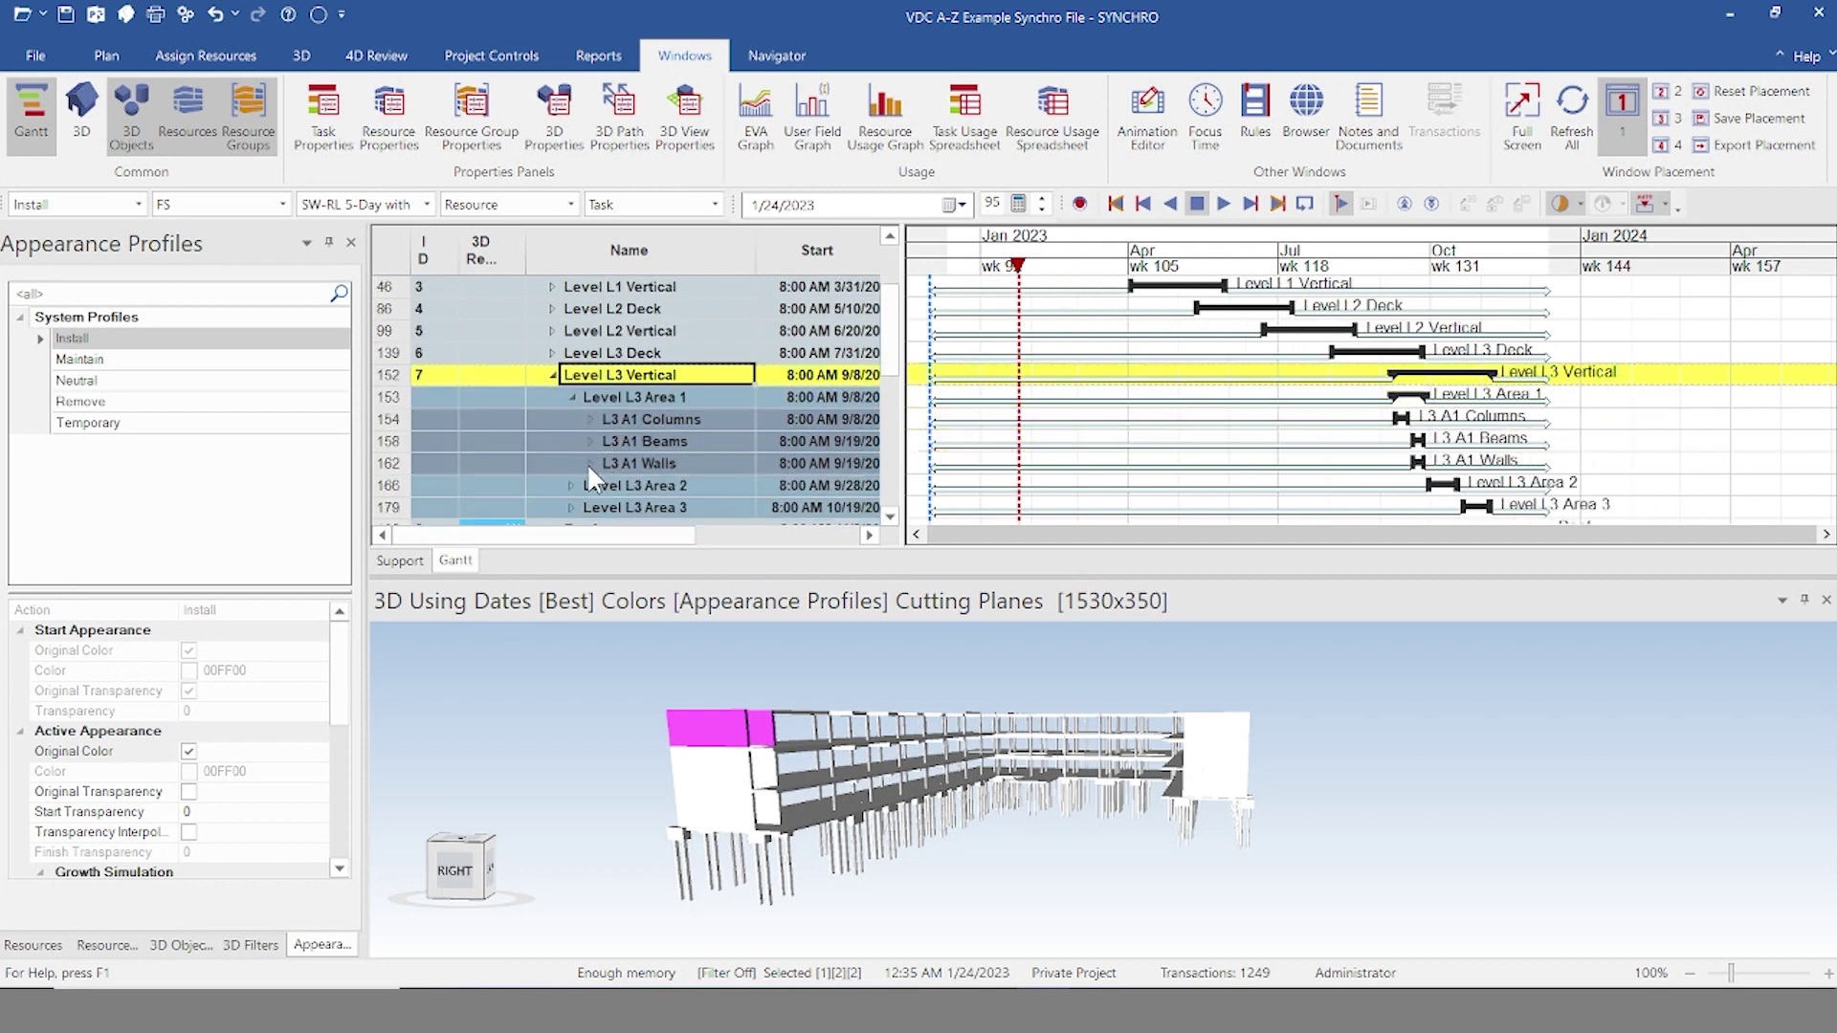
# Step: Expand L3 A1 Walls into Formwork, Rebar and Pour & Cure, then step down to Level L3 Area 3
pyautogui.click(588, 463)
pyautogui.scroll(-6, 646, 301)
pyautogui.scroll(-2, 663, 285)
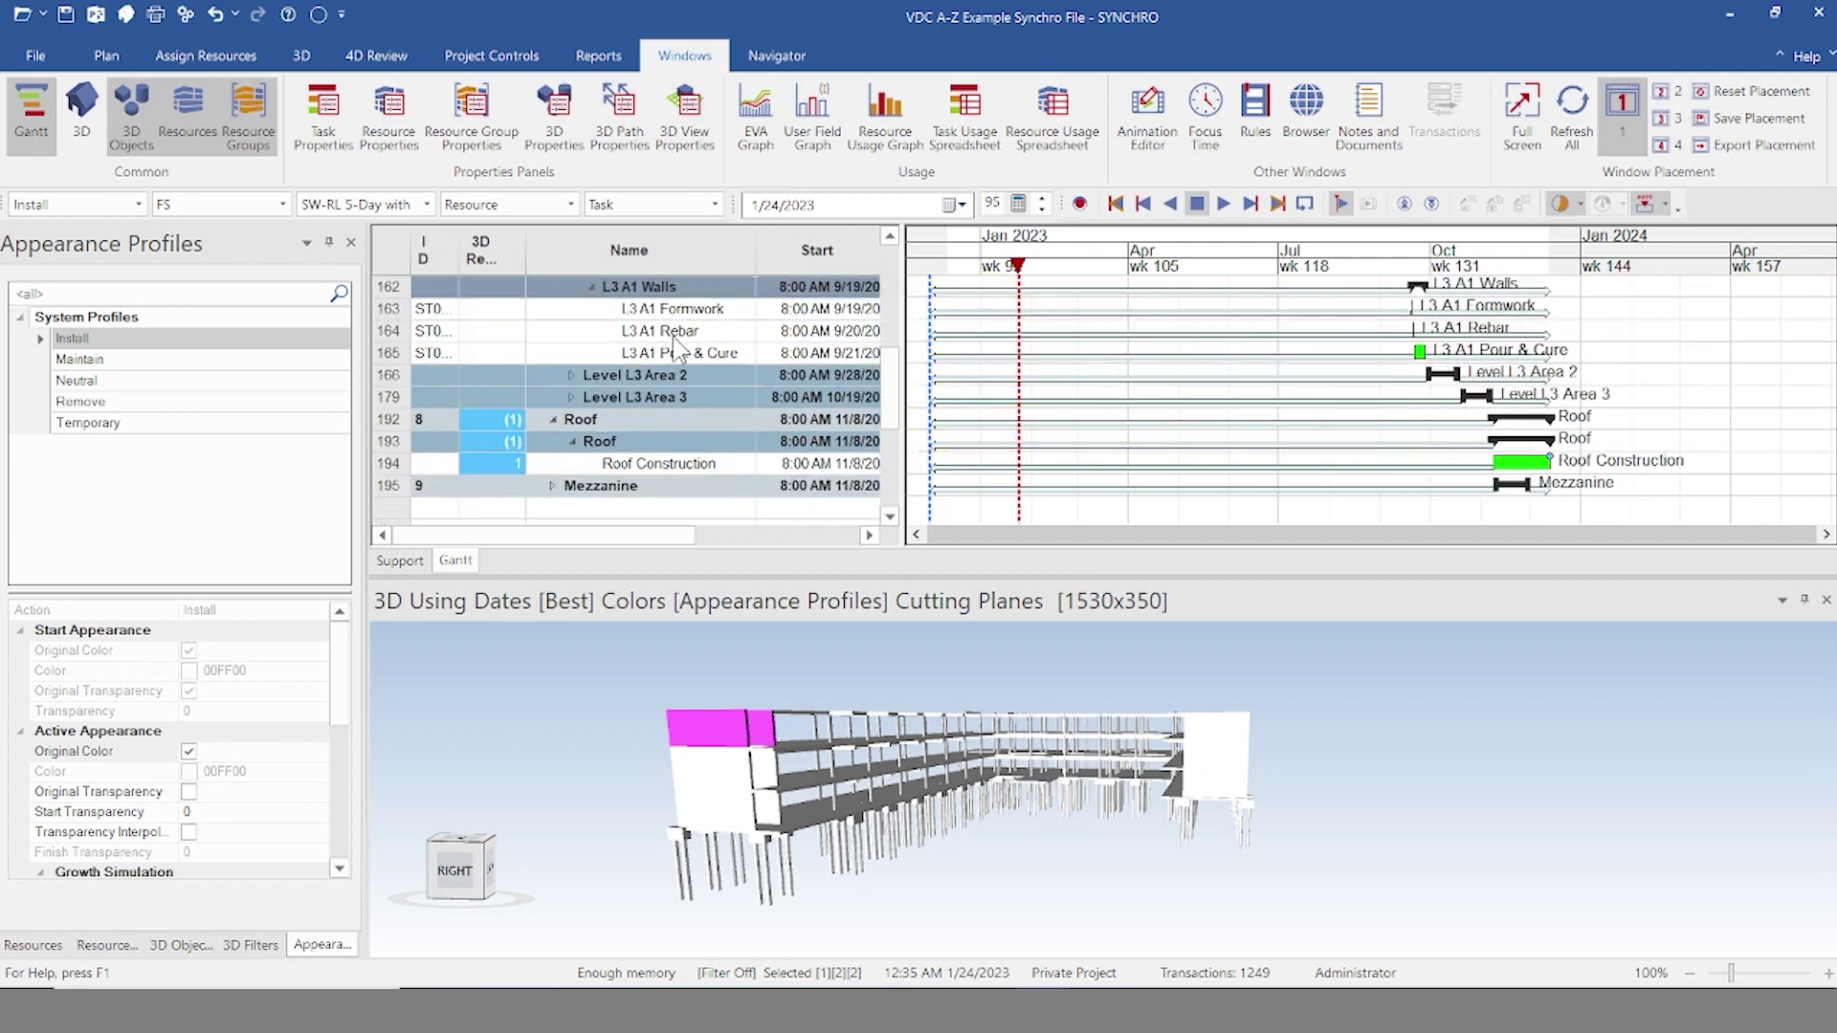
pyautogui.click(679, 351)
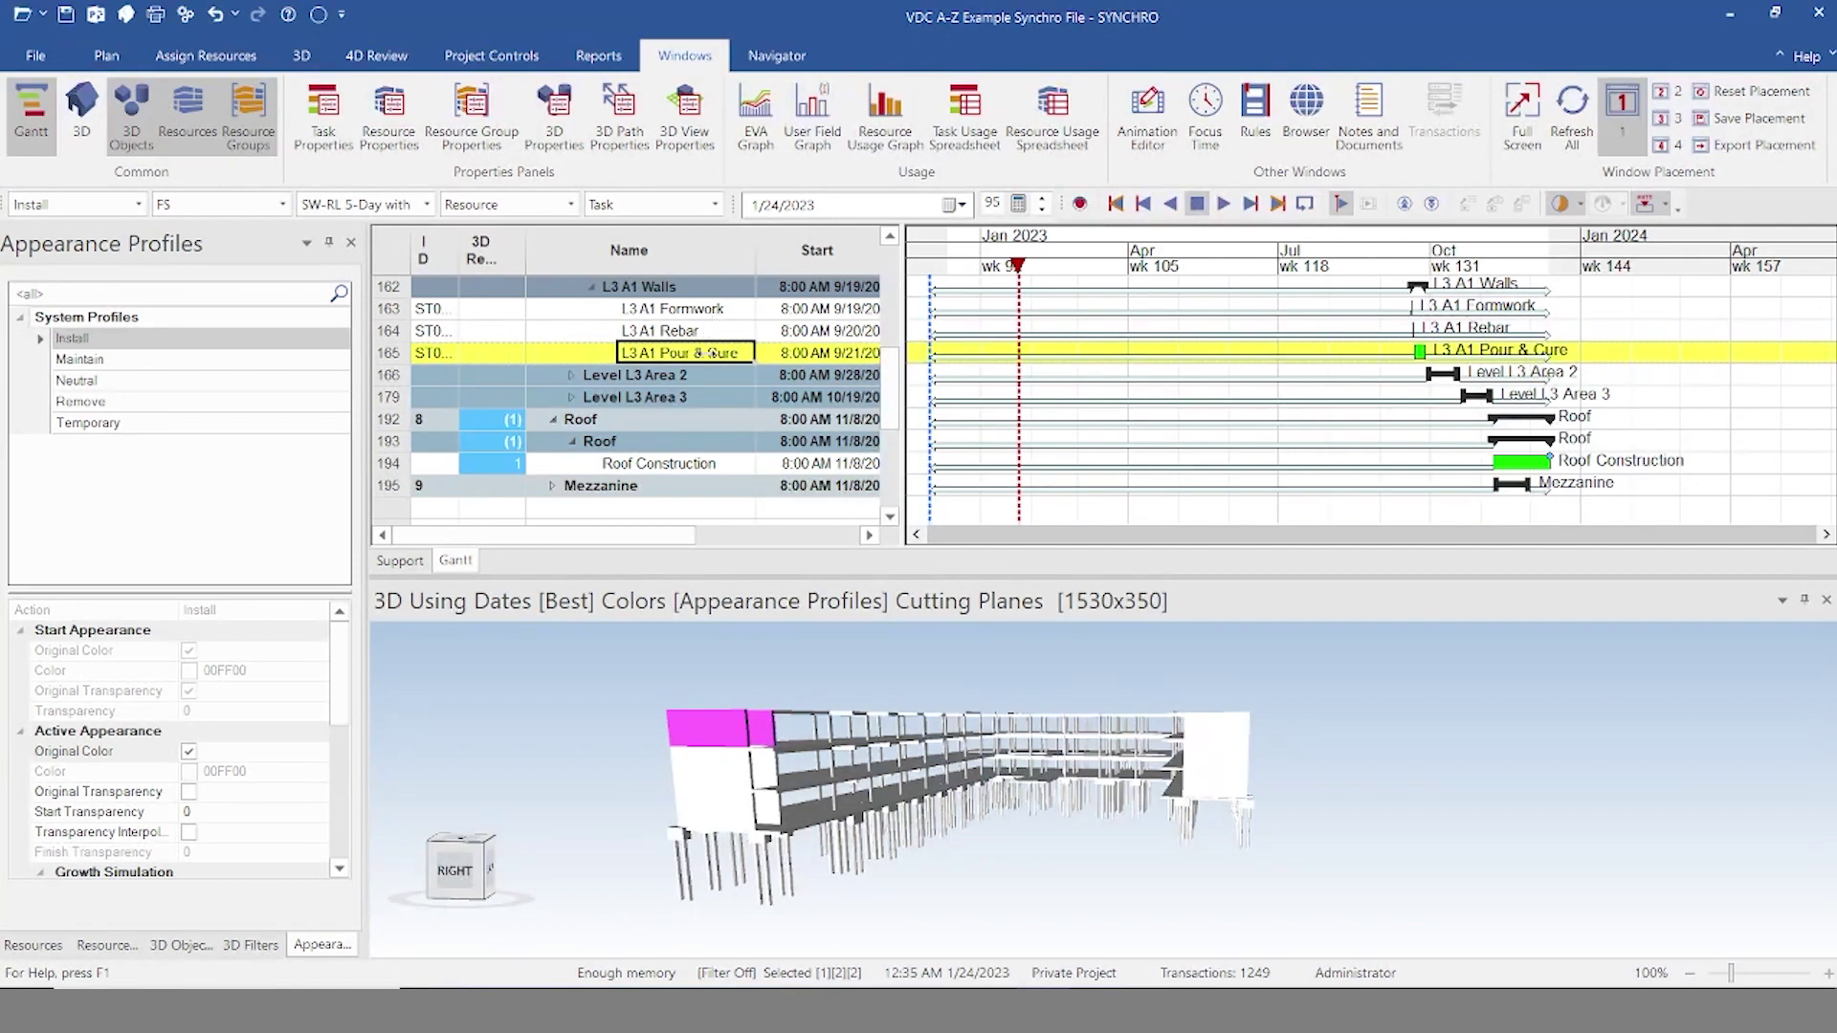
pyautogui.click(699, 371)
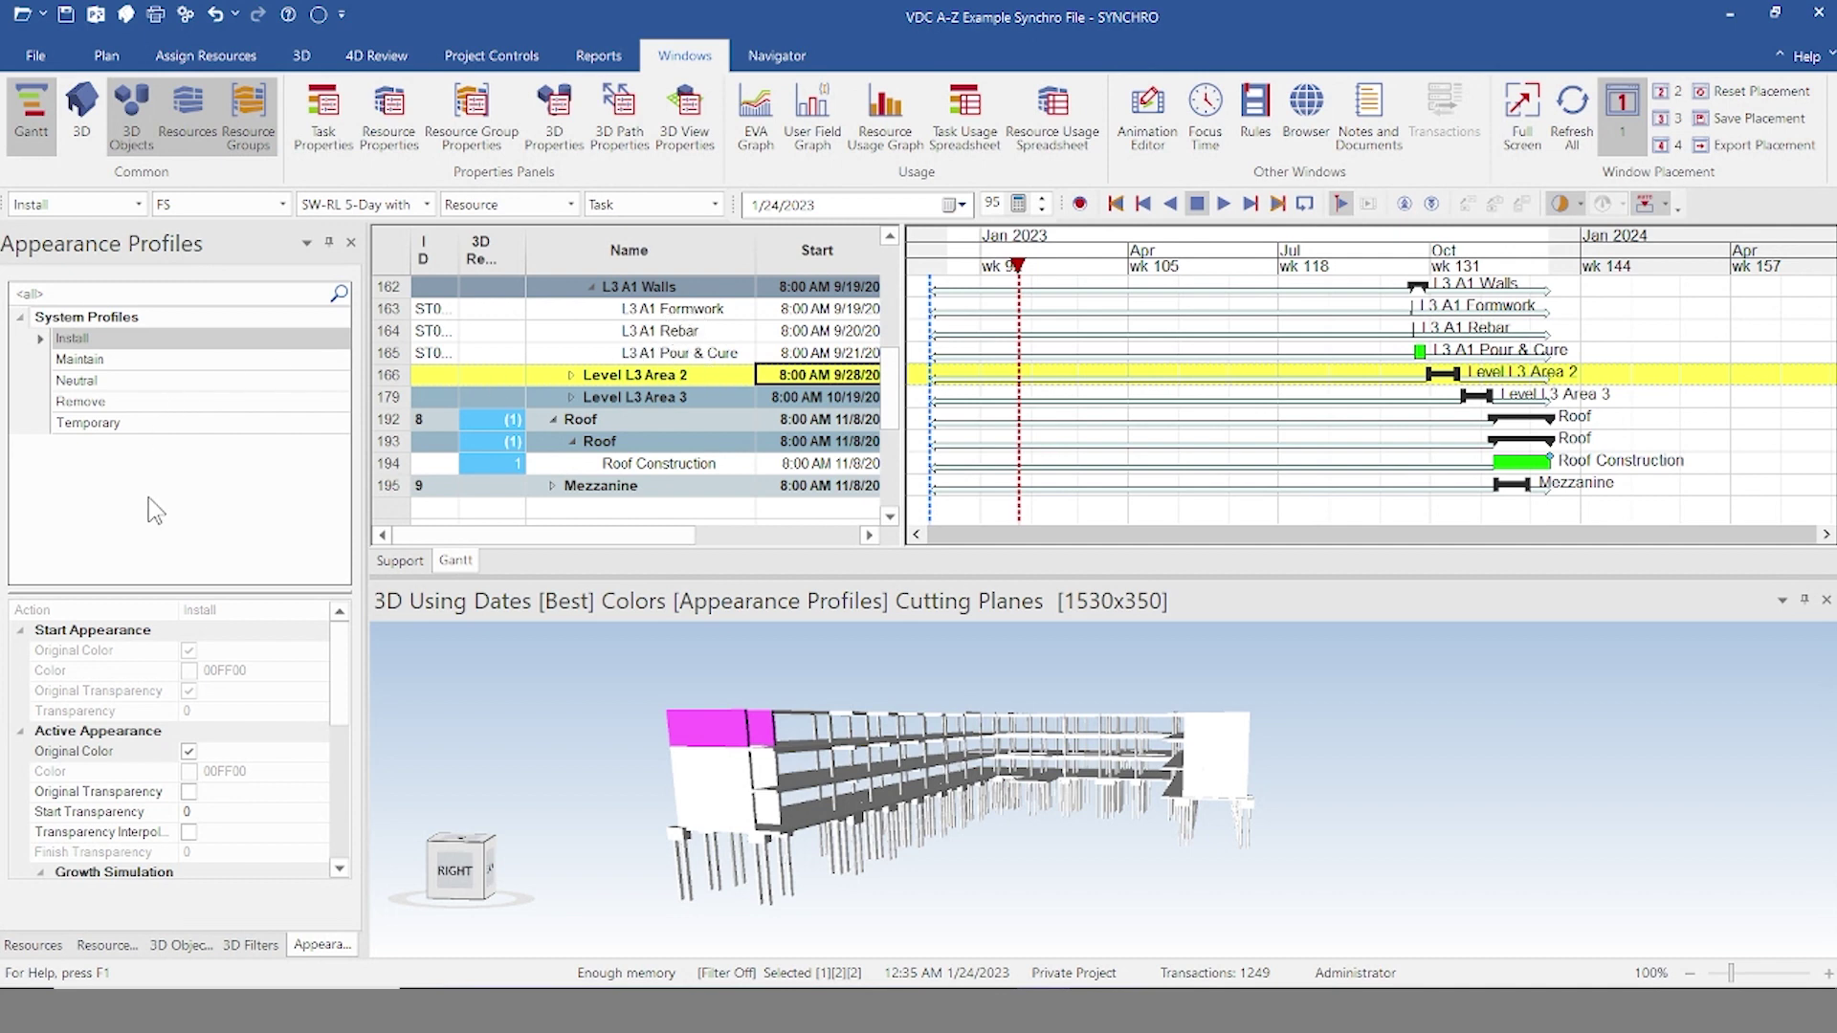
pyautogui.press('Down')
# Step: Add a new appearance profile and rename it Formwork
pyautogui.rightClick(183, 493)
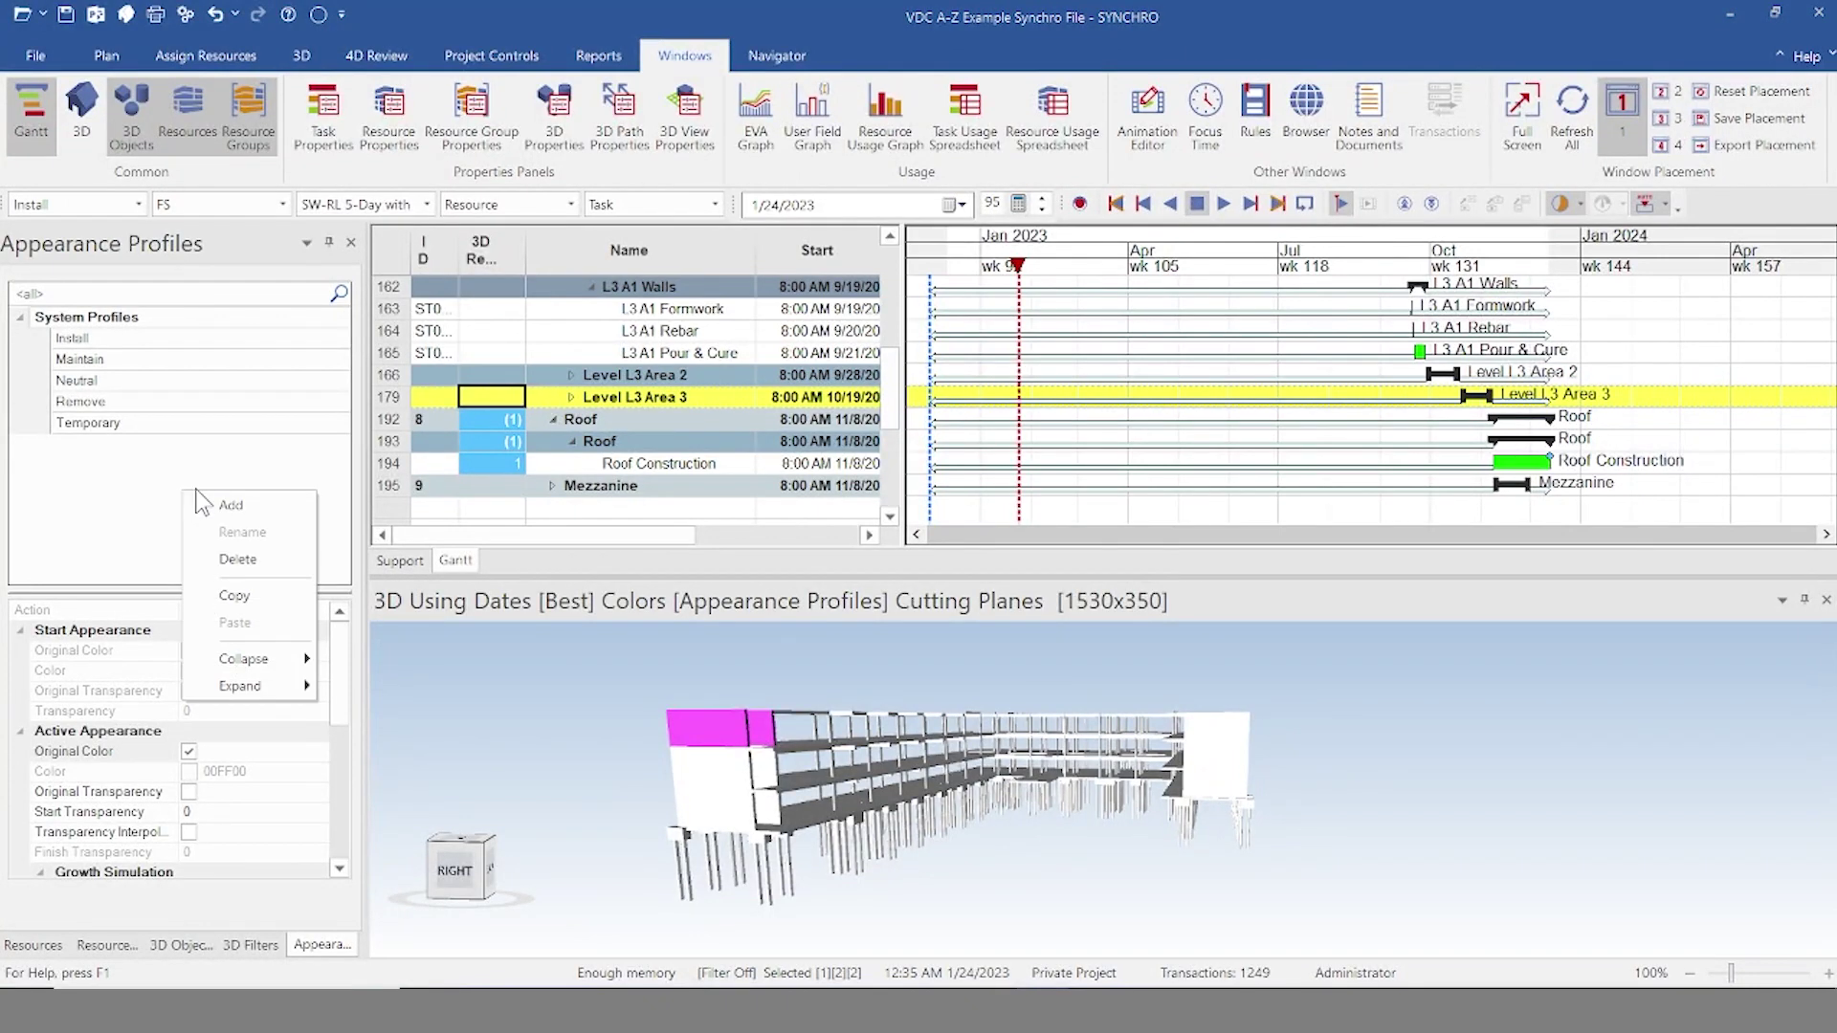
pyautogui.click(255, 504)
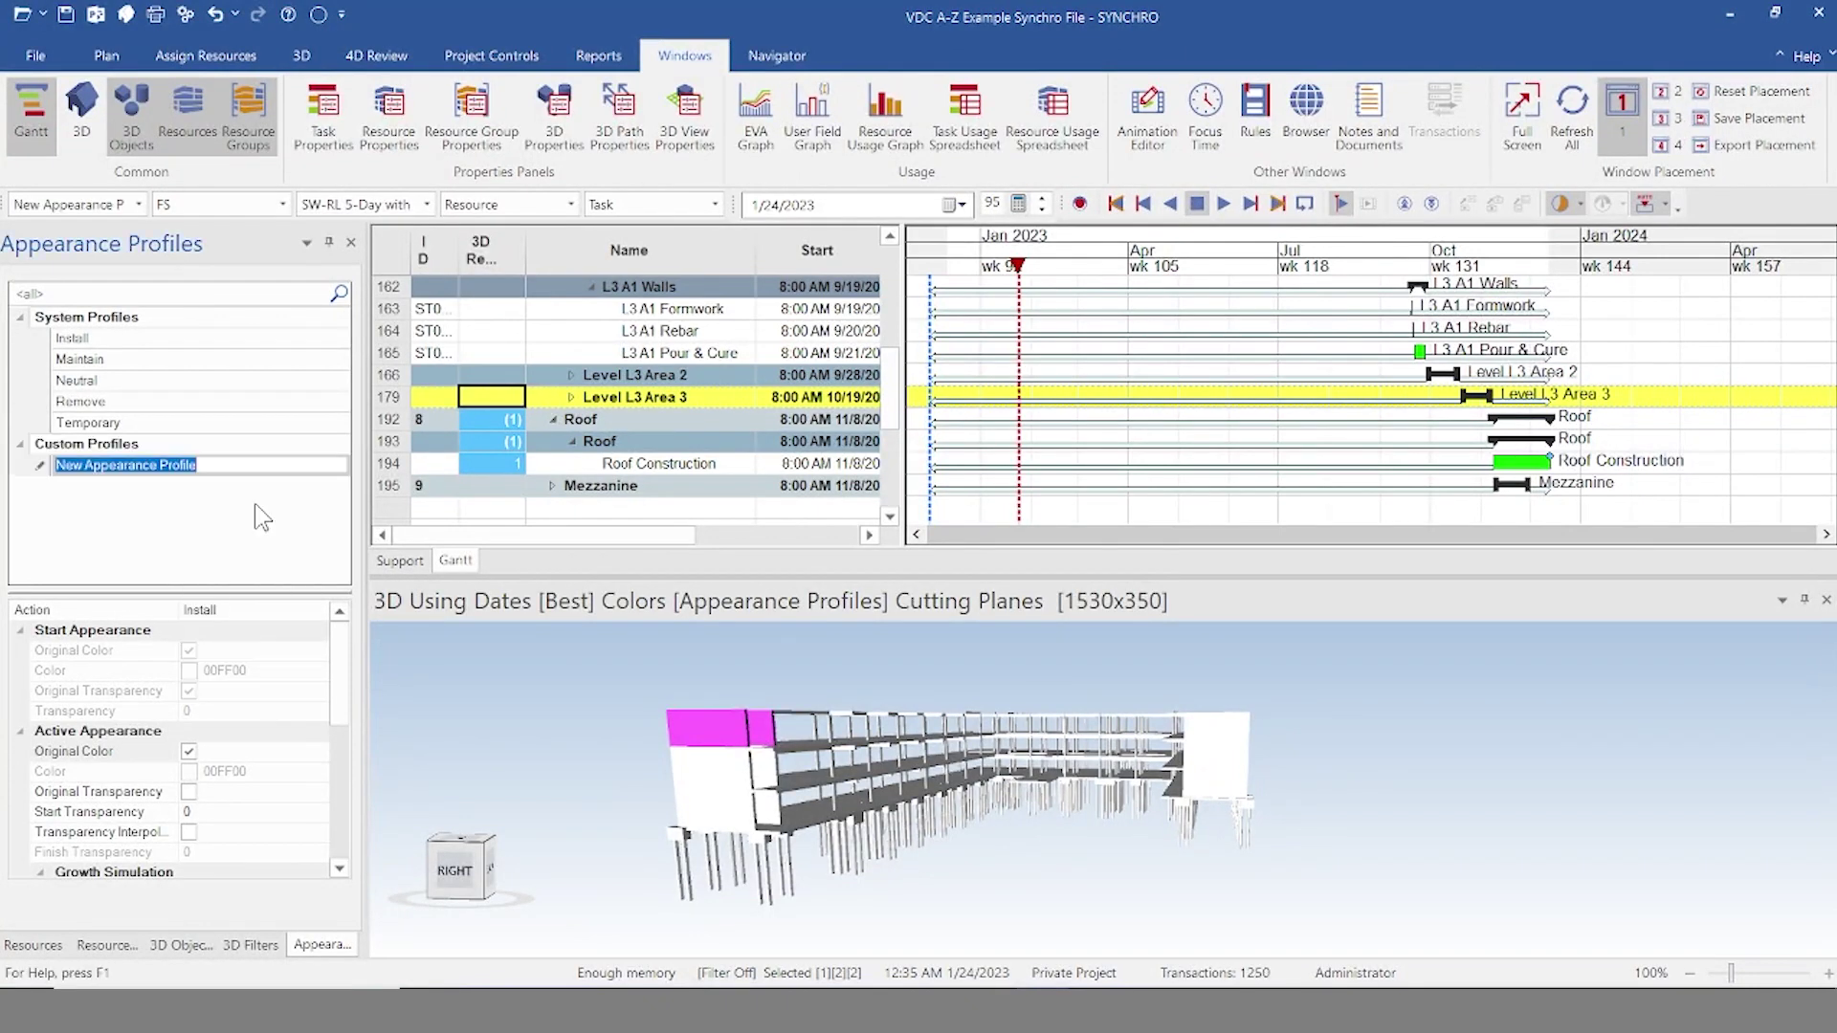
pyautogui.moveTo(197, 465); pyautogui.dragTo(67, 483)
pyautogui.press('BackSpace')
pyautogui.write('Formwork')
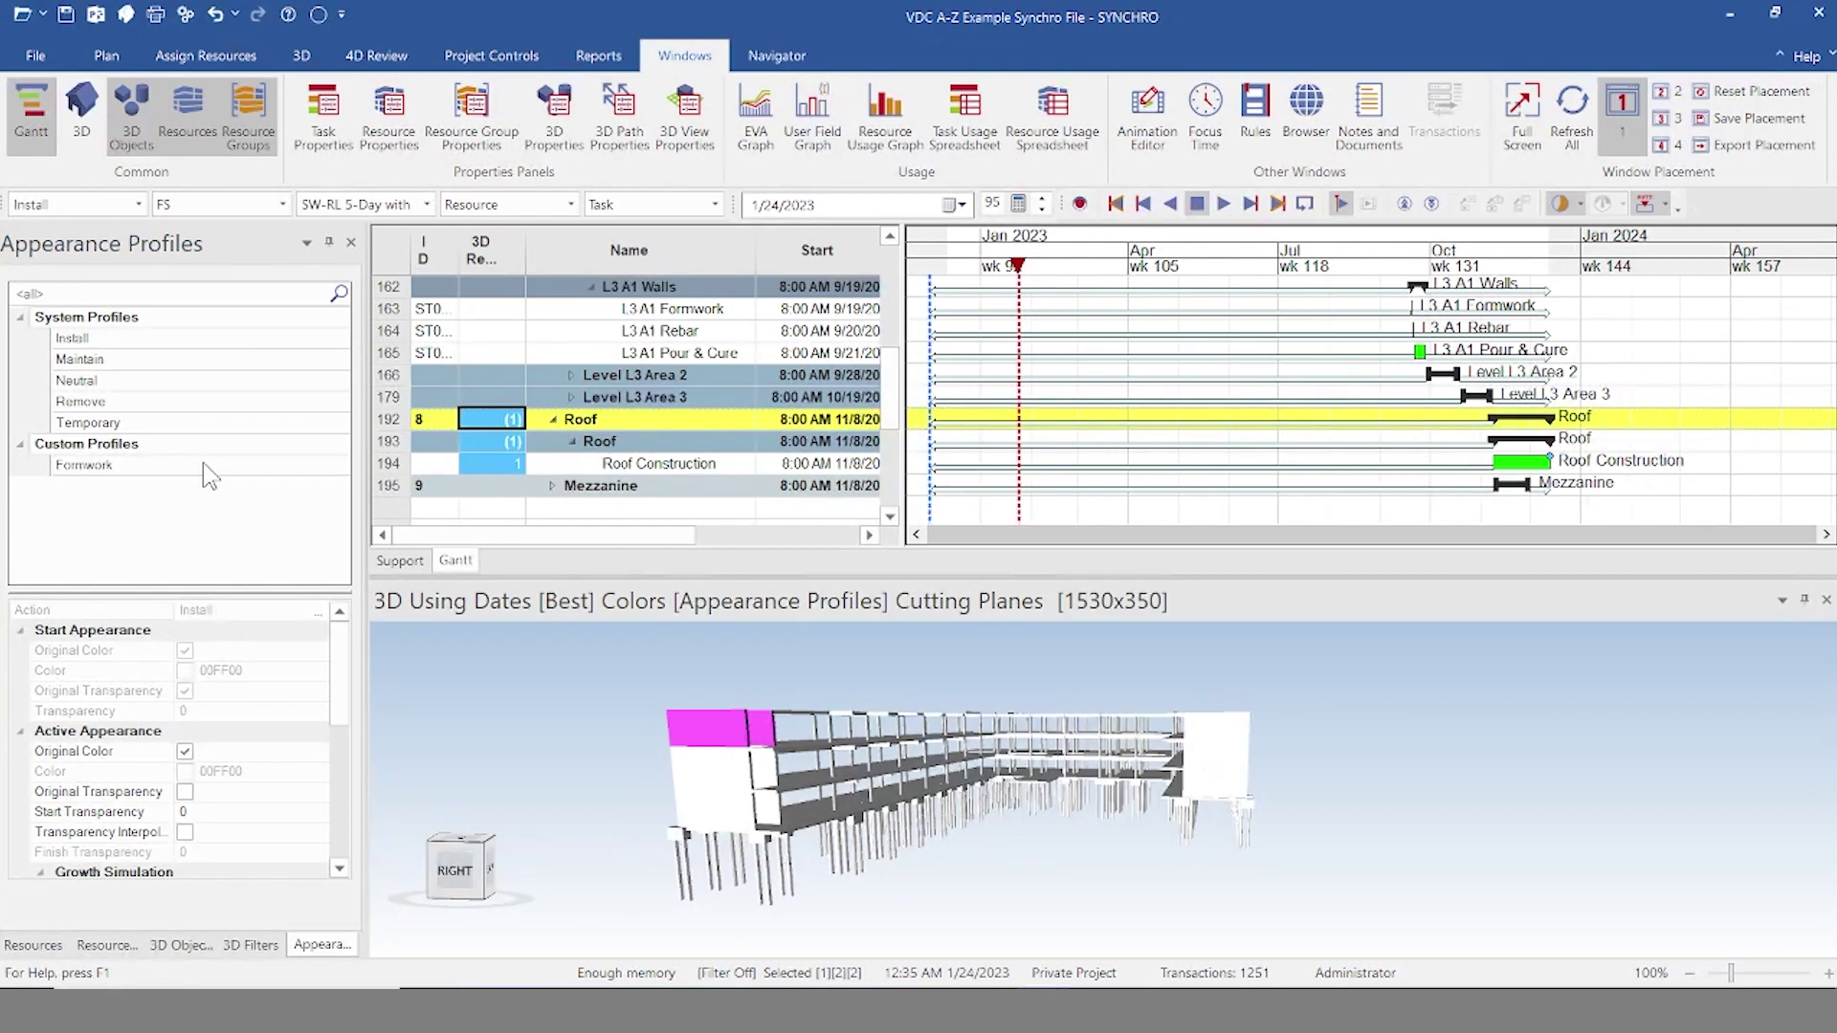
pyautogui.click(203, 462)
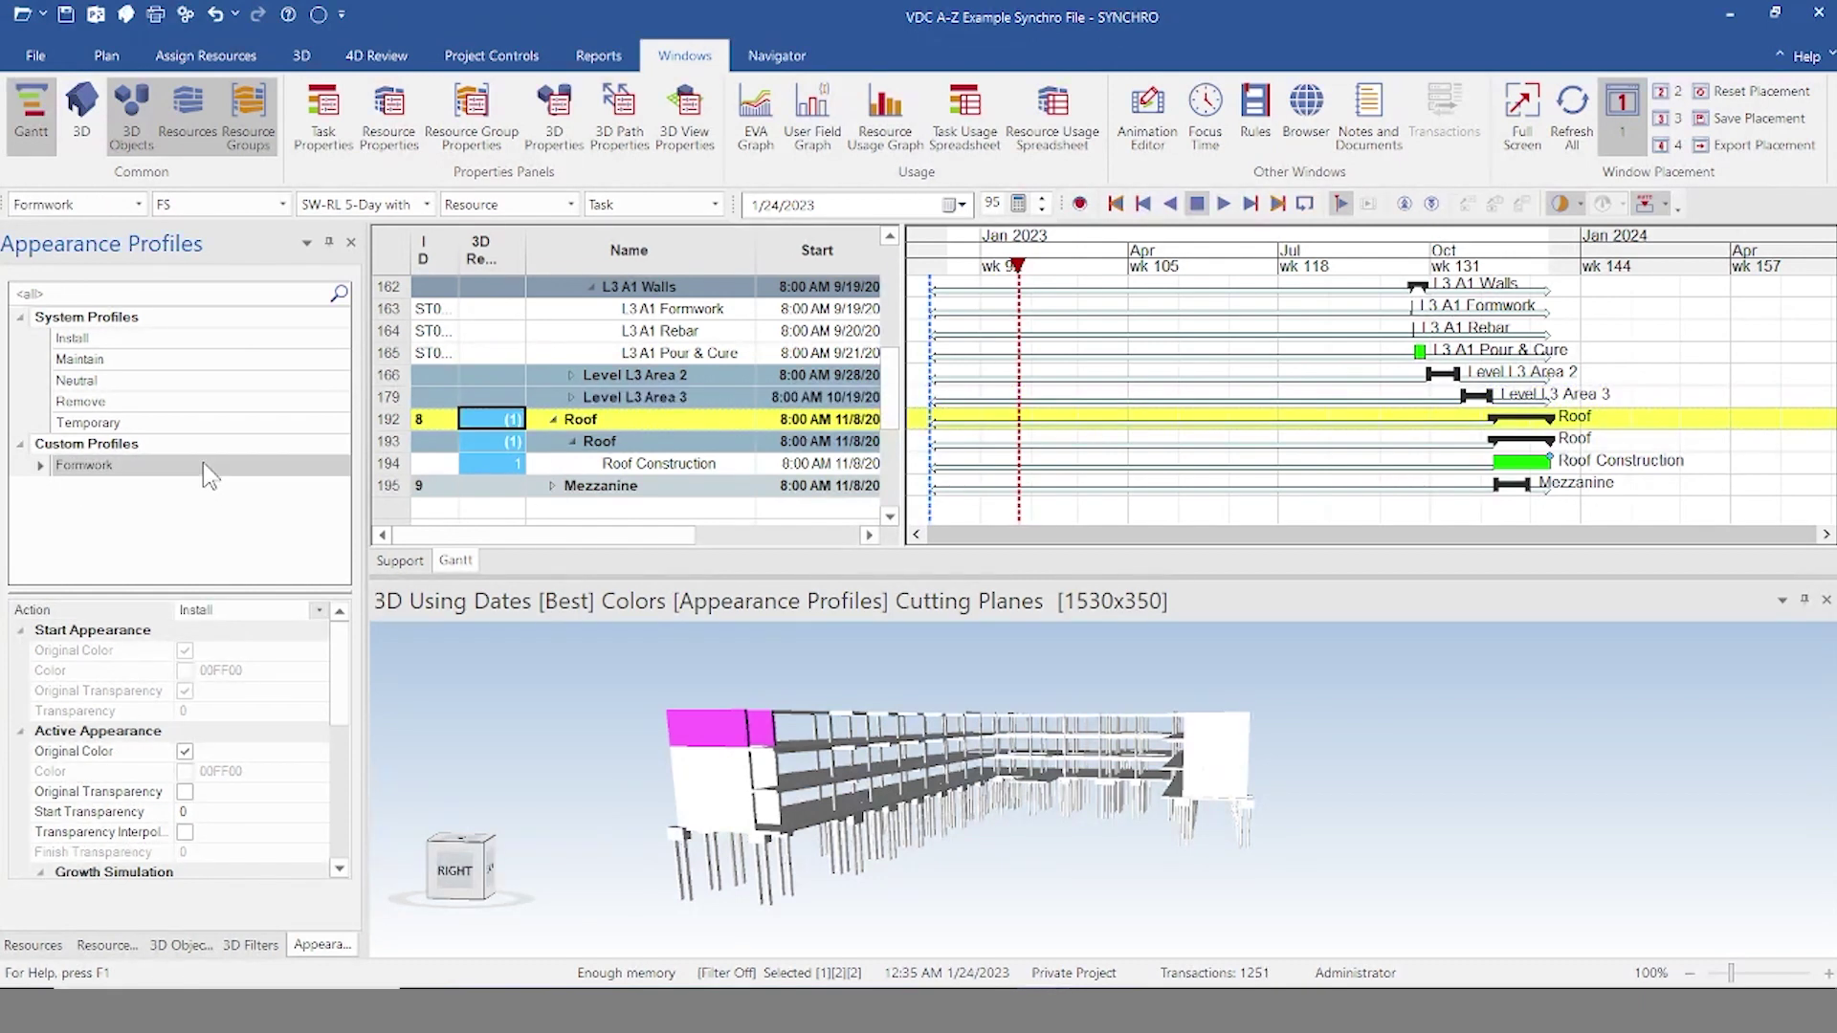
# Step: Set the Formwork action to Temporary and make its active colour red instead of original
pyautogui.click(315, 610)
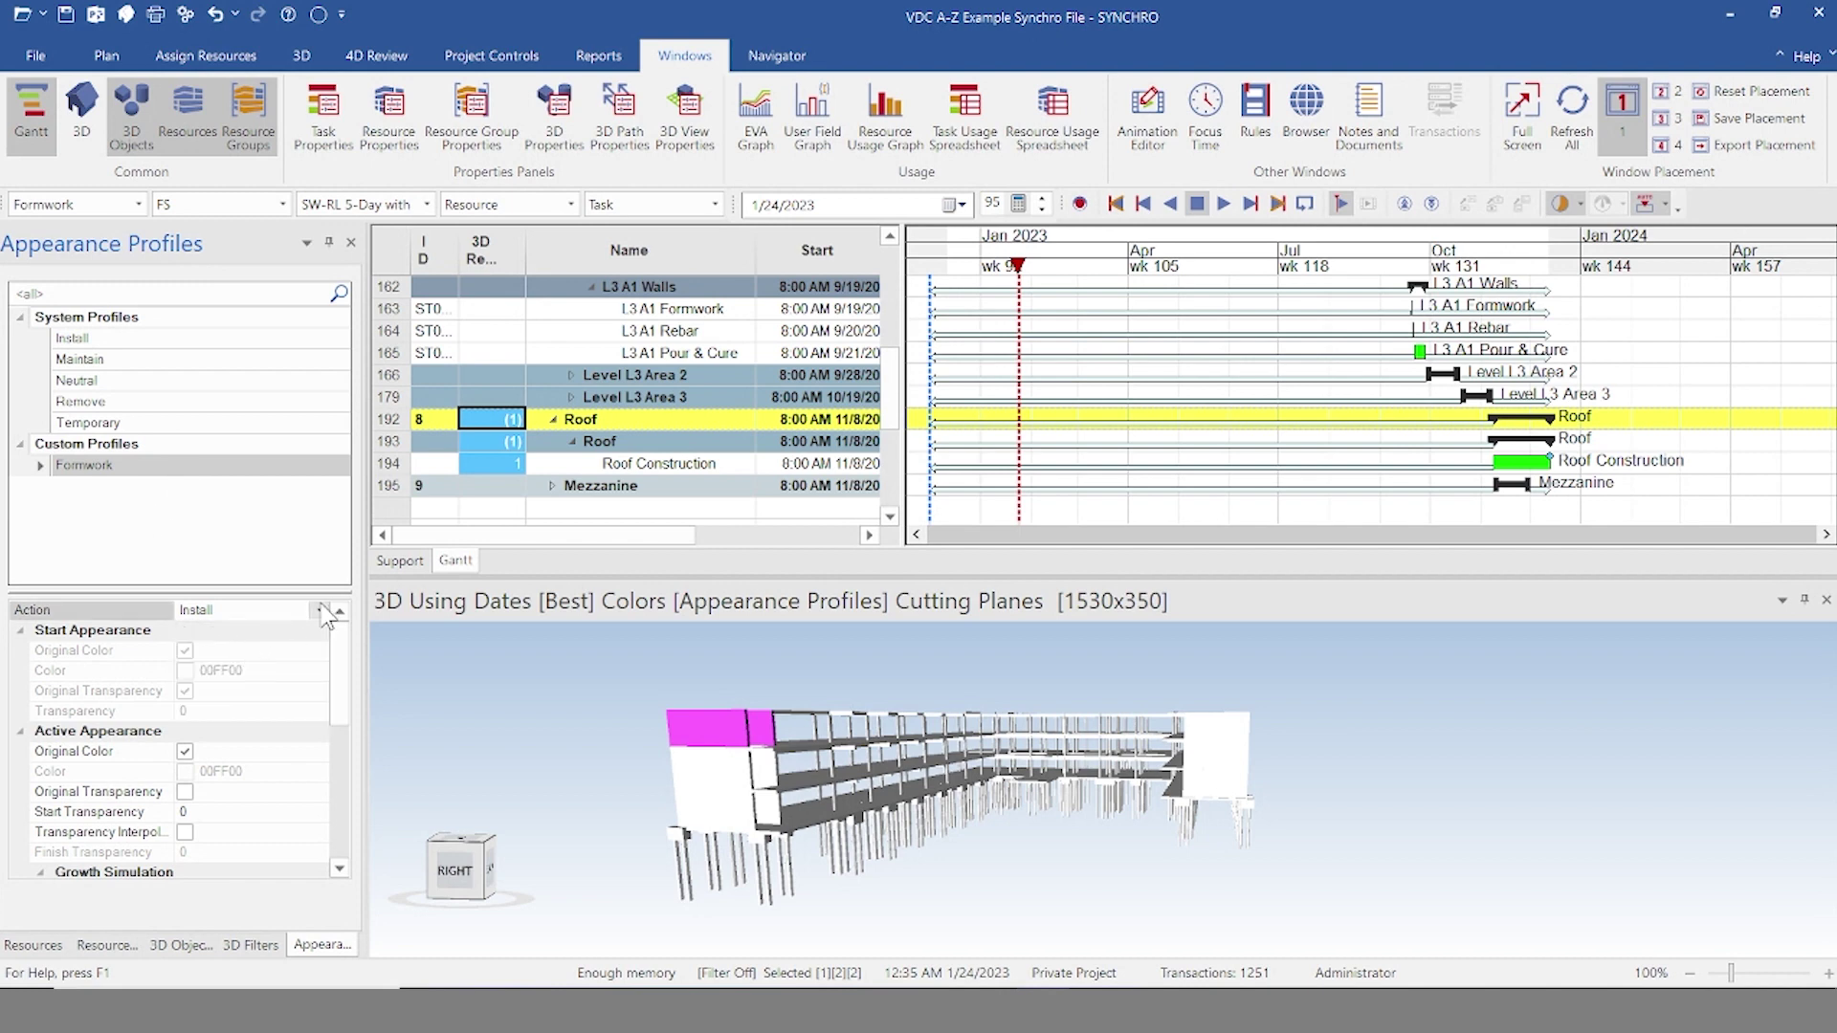
pyautogui.click(274, 654)
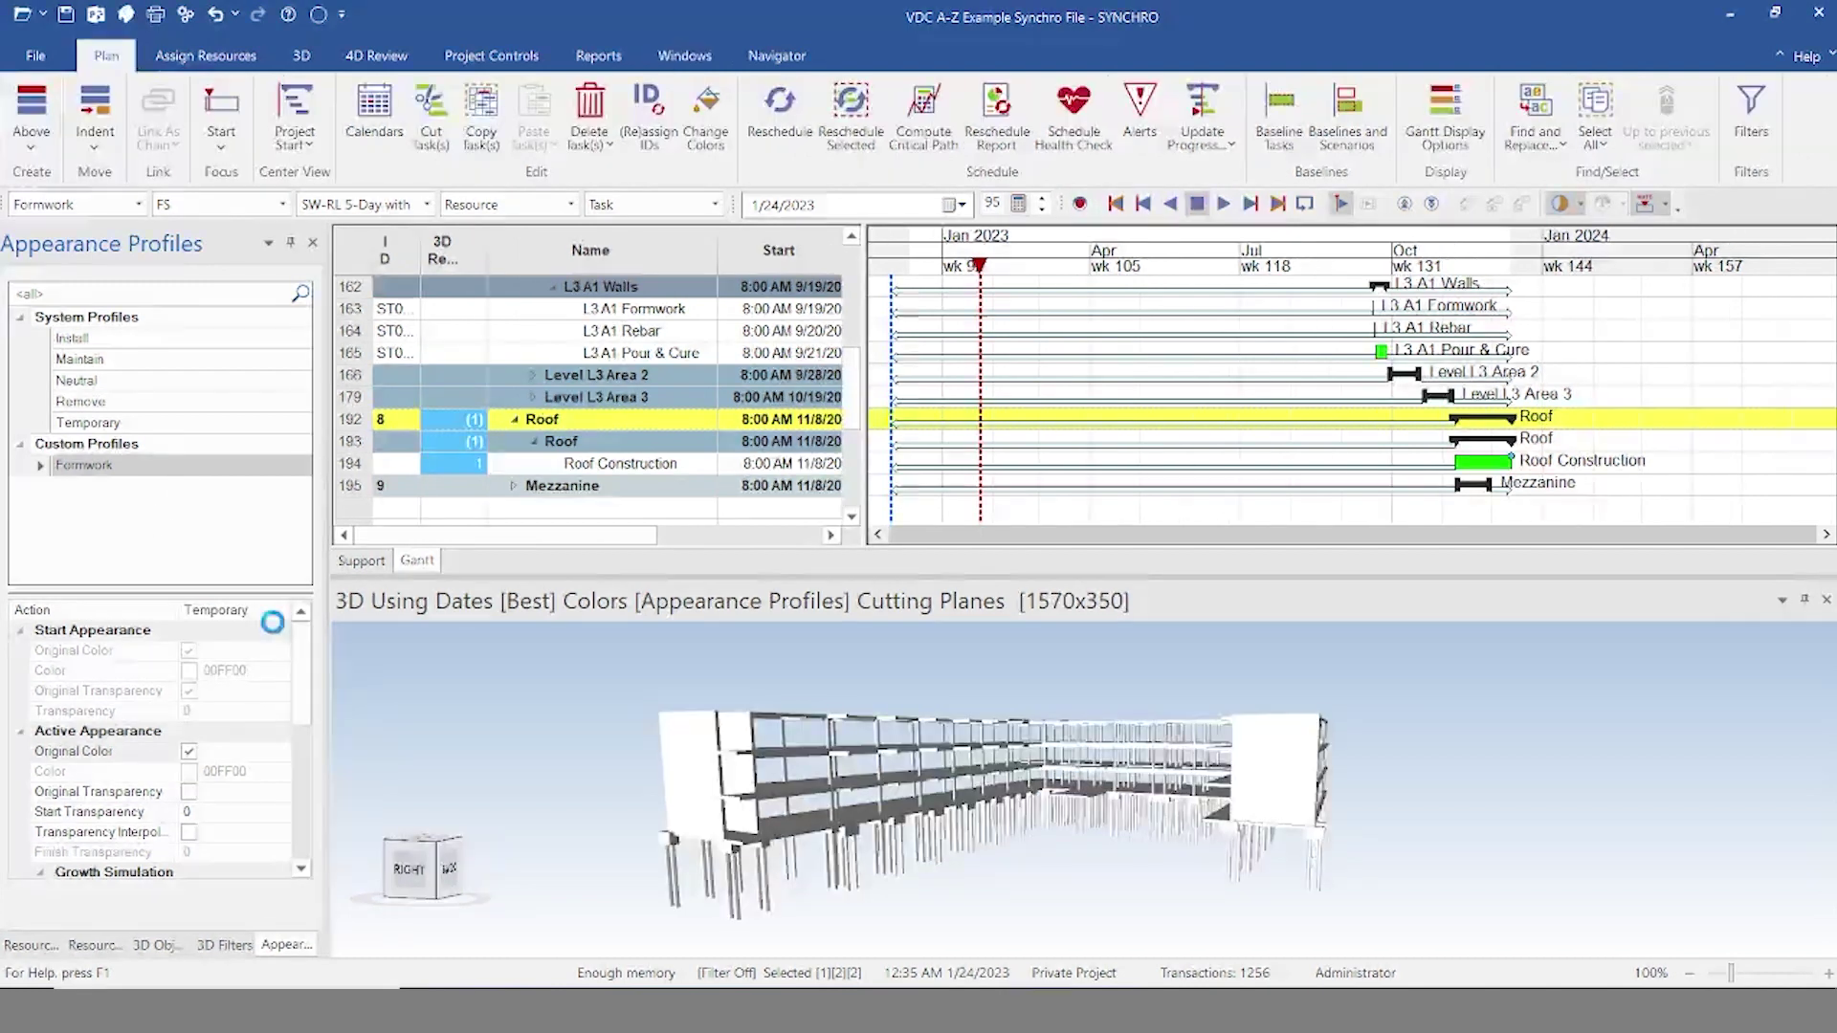
pyautogui.click(188, 752)
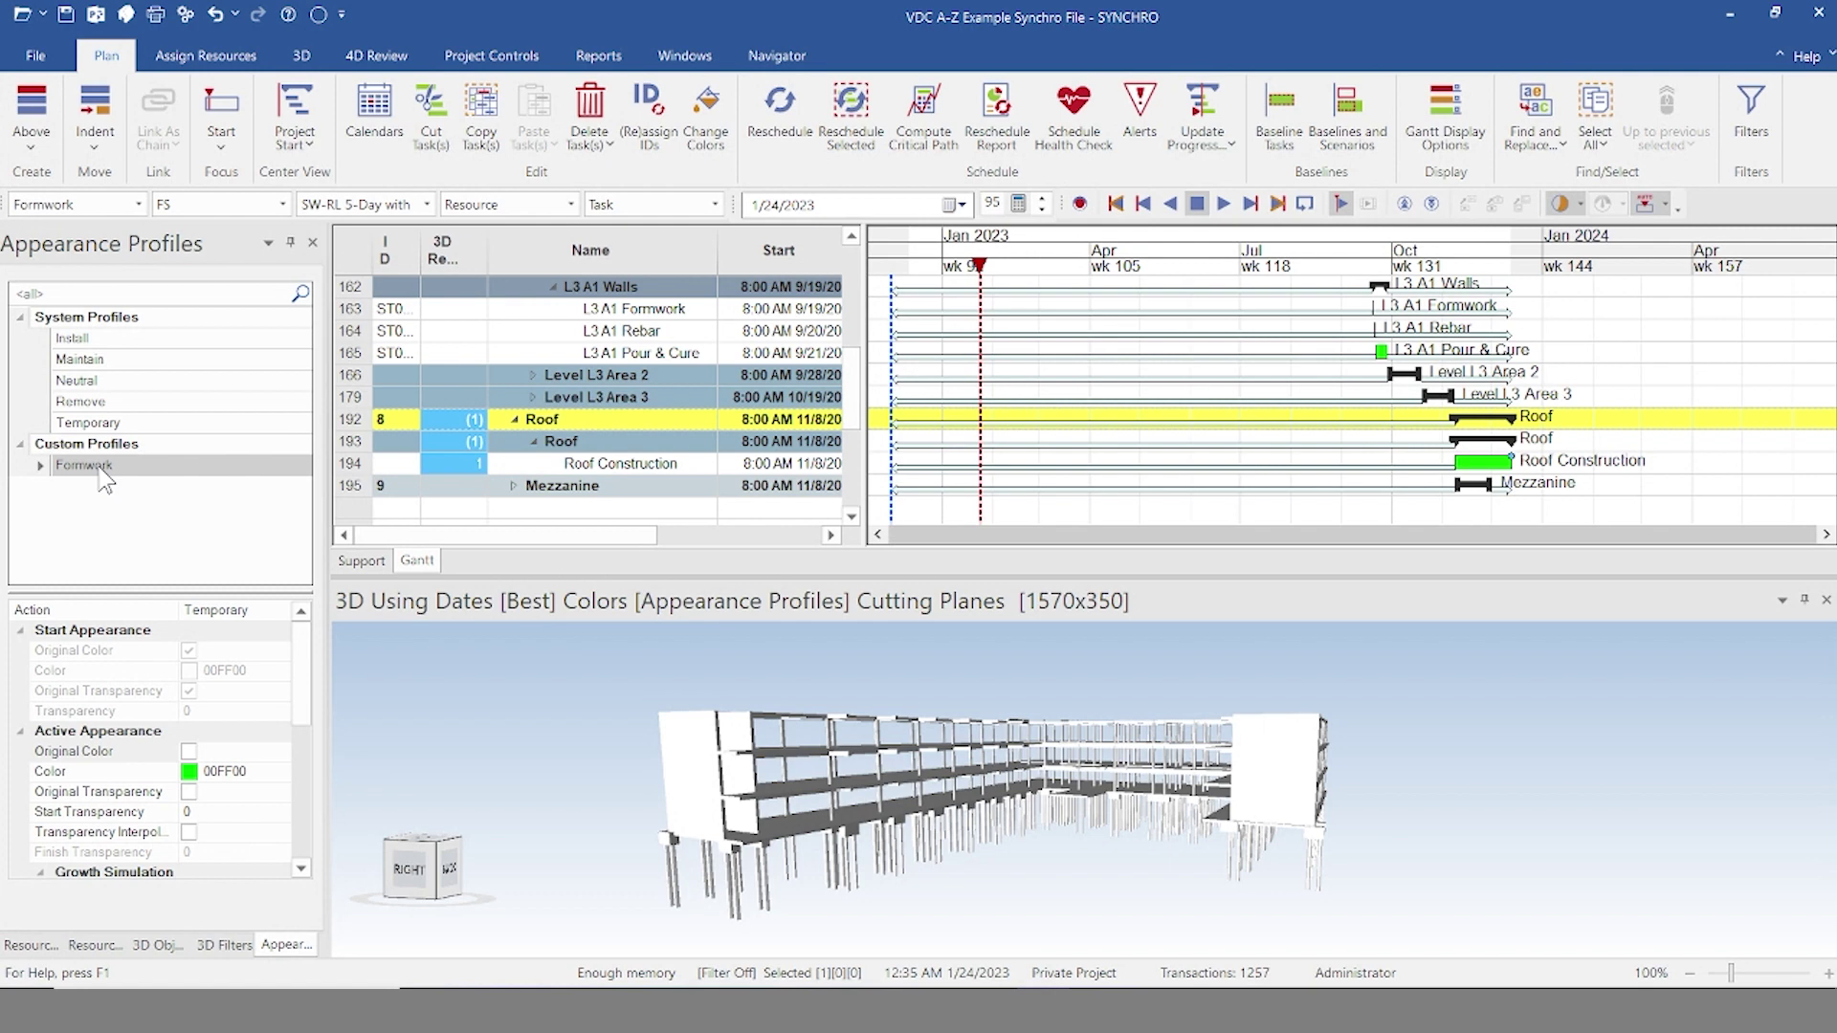
pyautogui.click(189, 777)
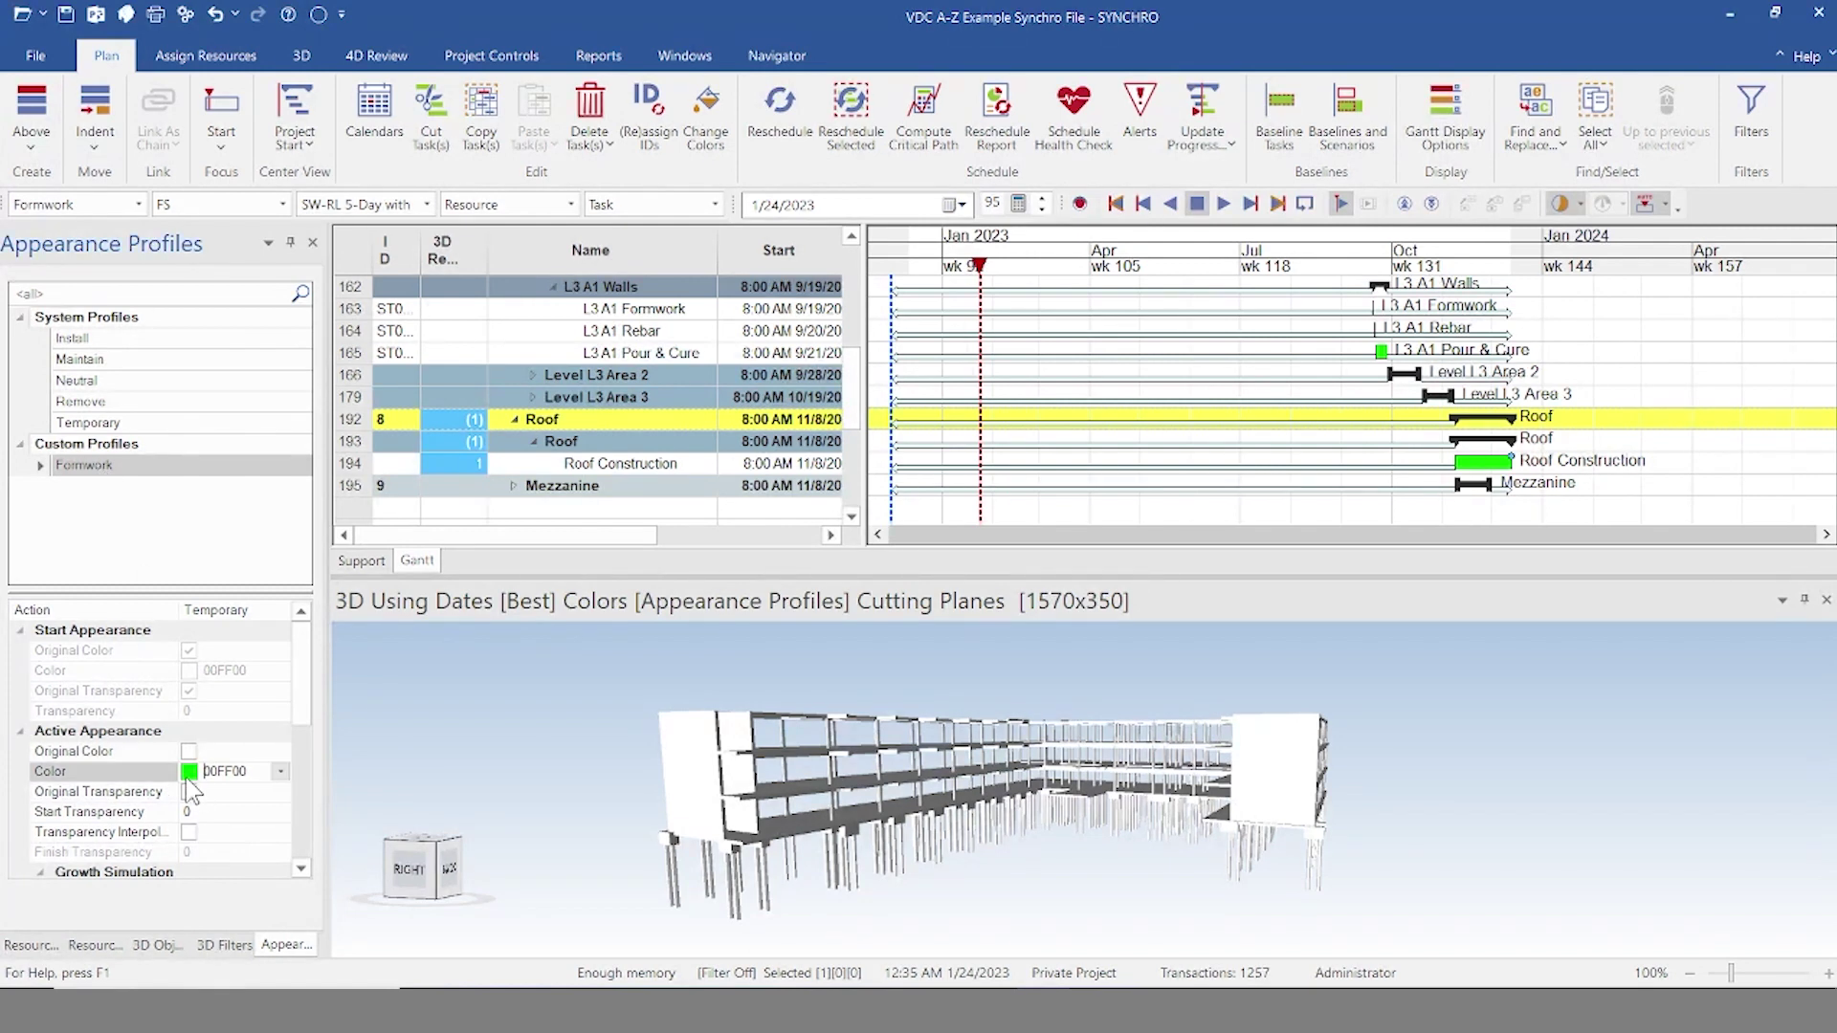
pyautogui.click(280, 772)
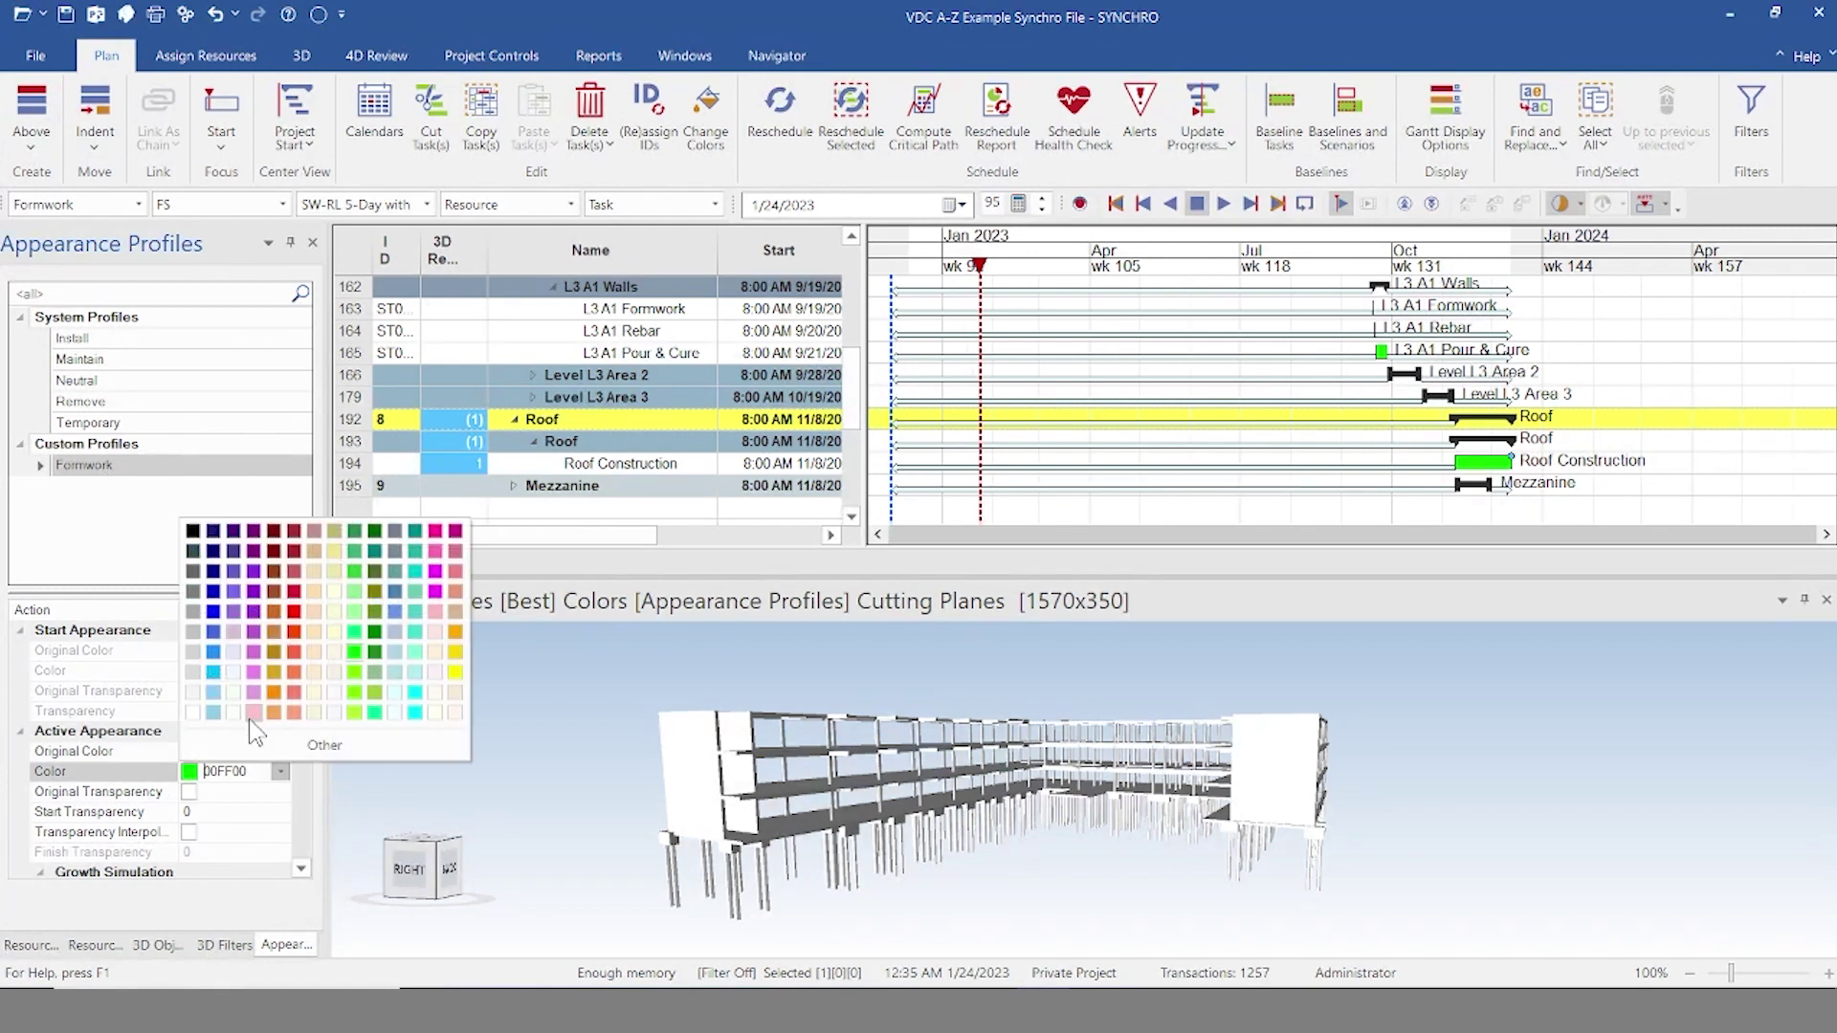
pyautogui.click(304, 617)
# Step: Add another profile, review Pour & Cure (green) and Rebar (yellow) colours, then select Formwork
pyautogui.rightClick(127, 532)
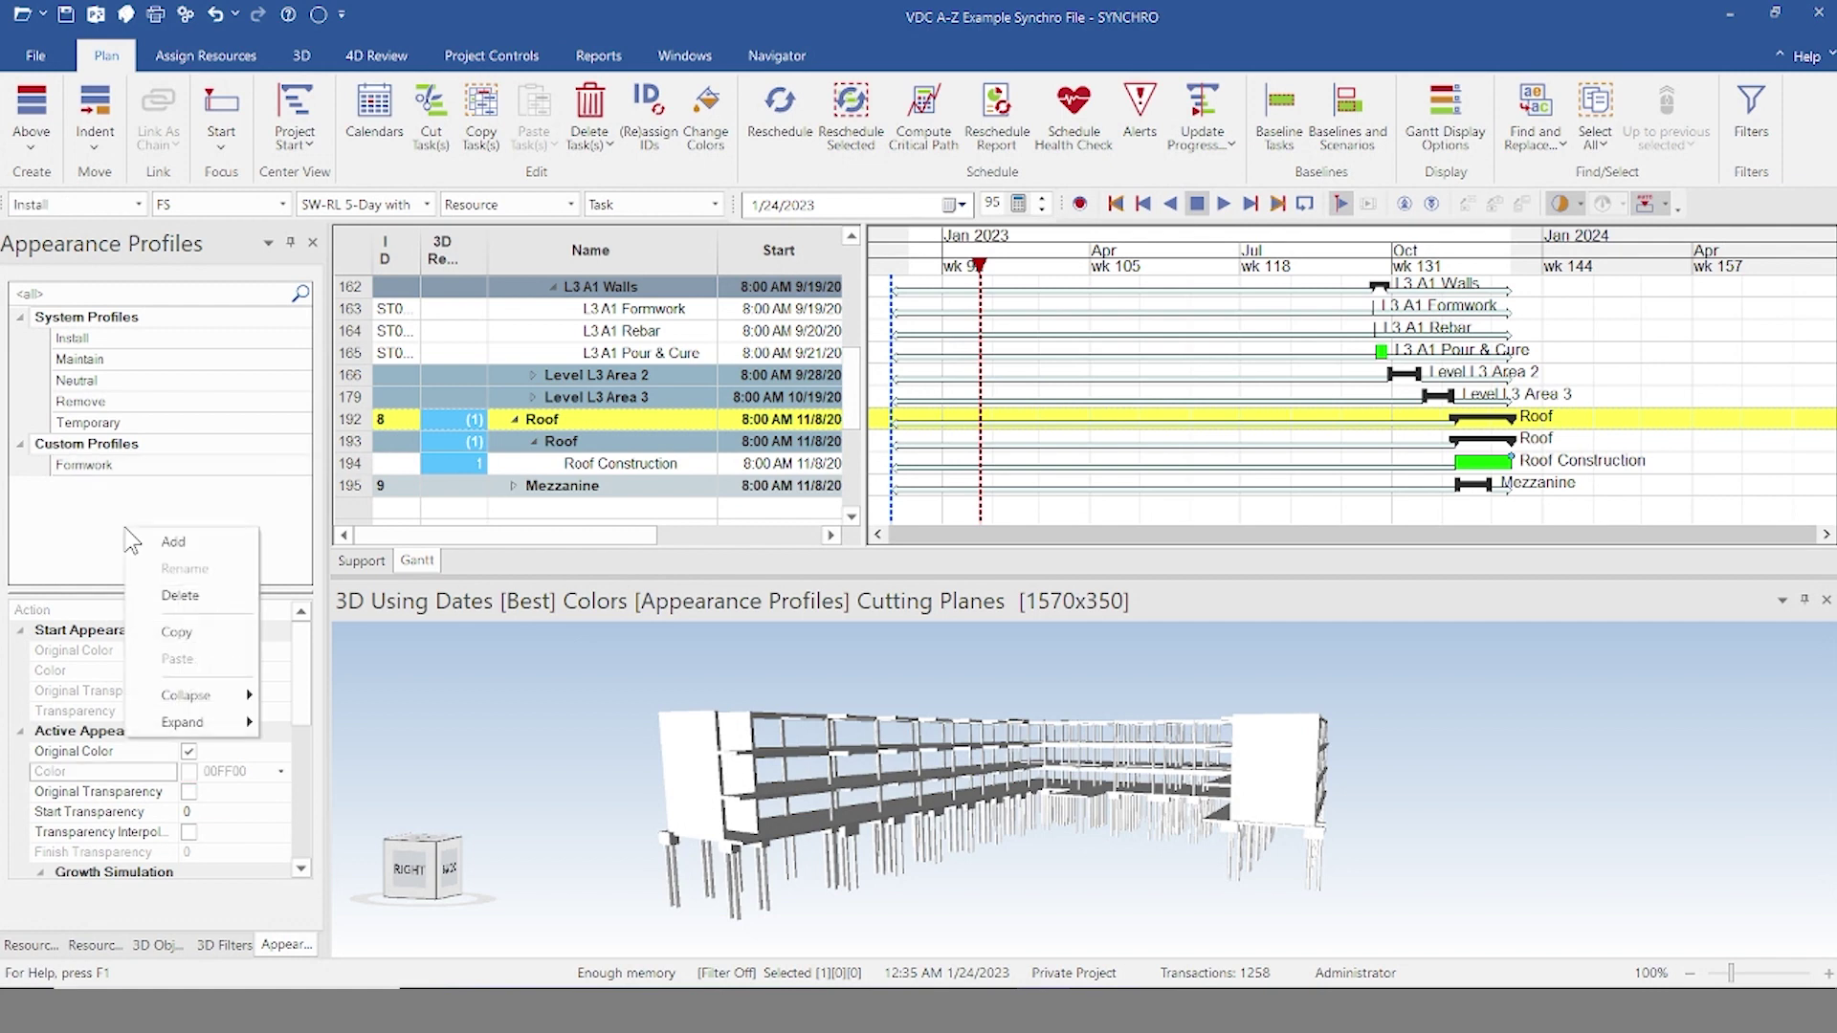
pyautogui.click(178, 536)
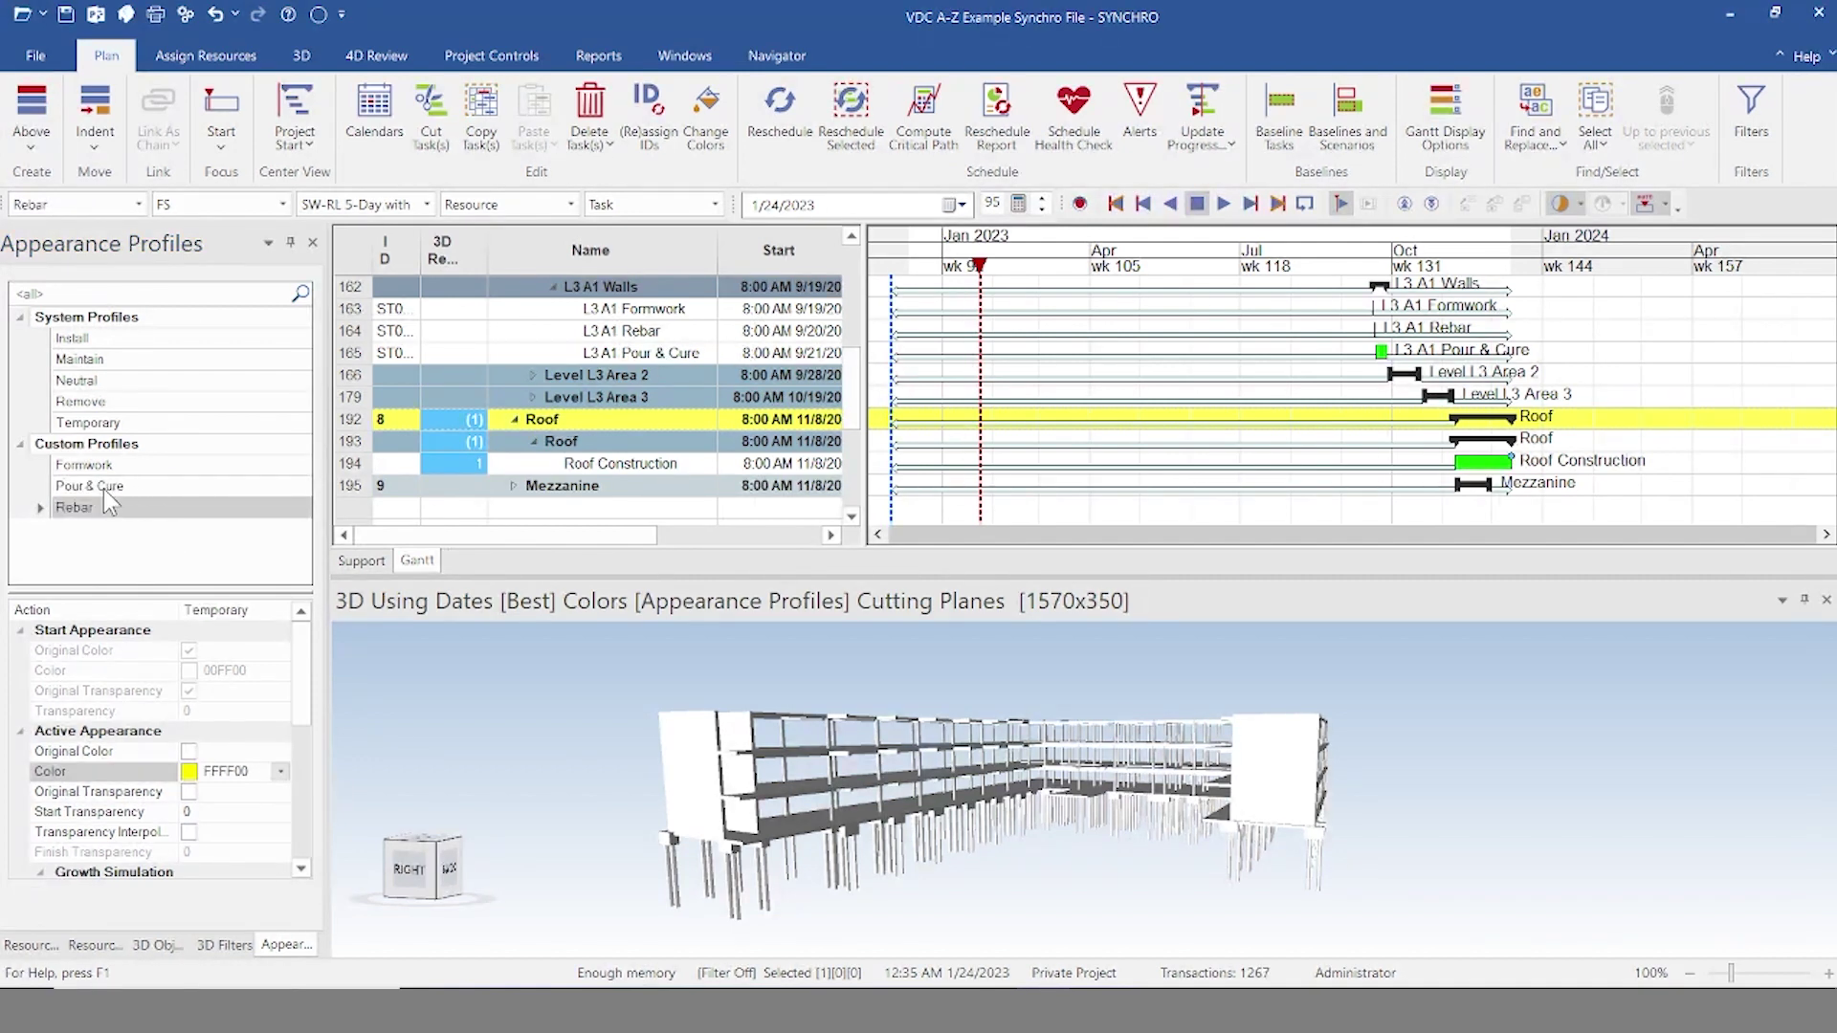
pyautogui.click(96, 487)
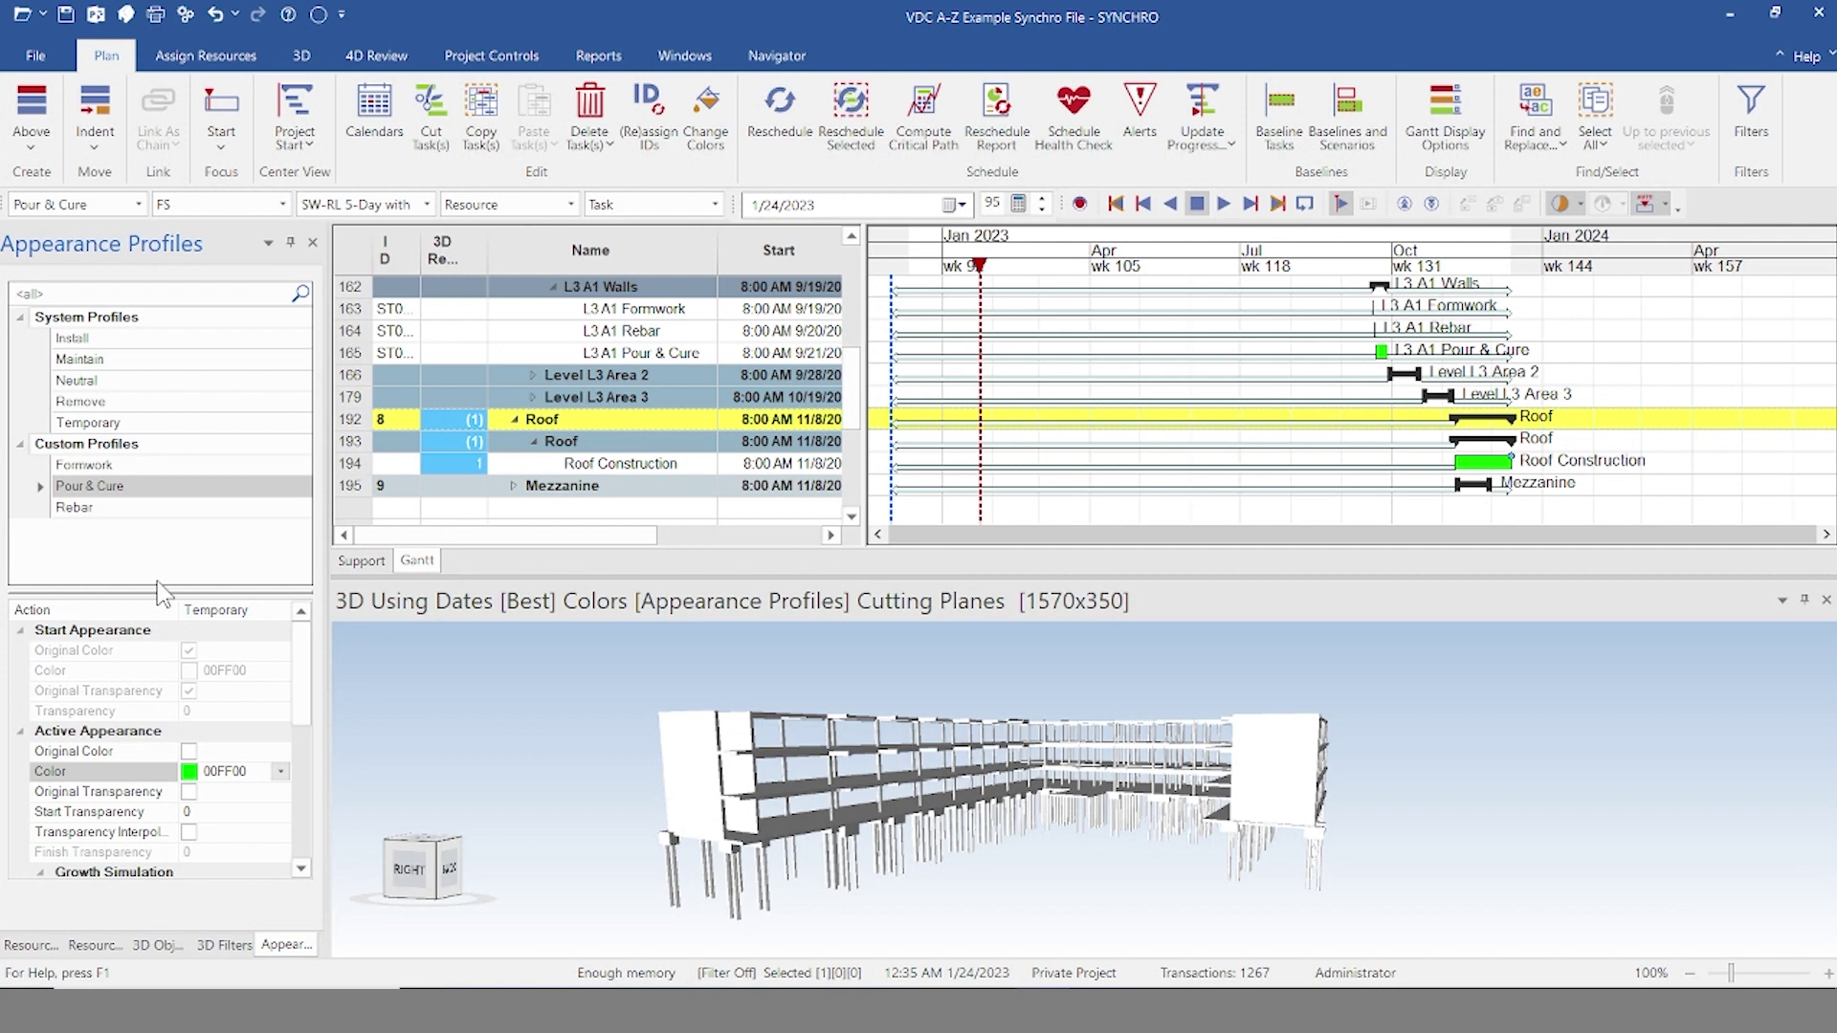
pyautogui.press('Down')
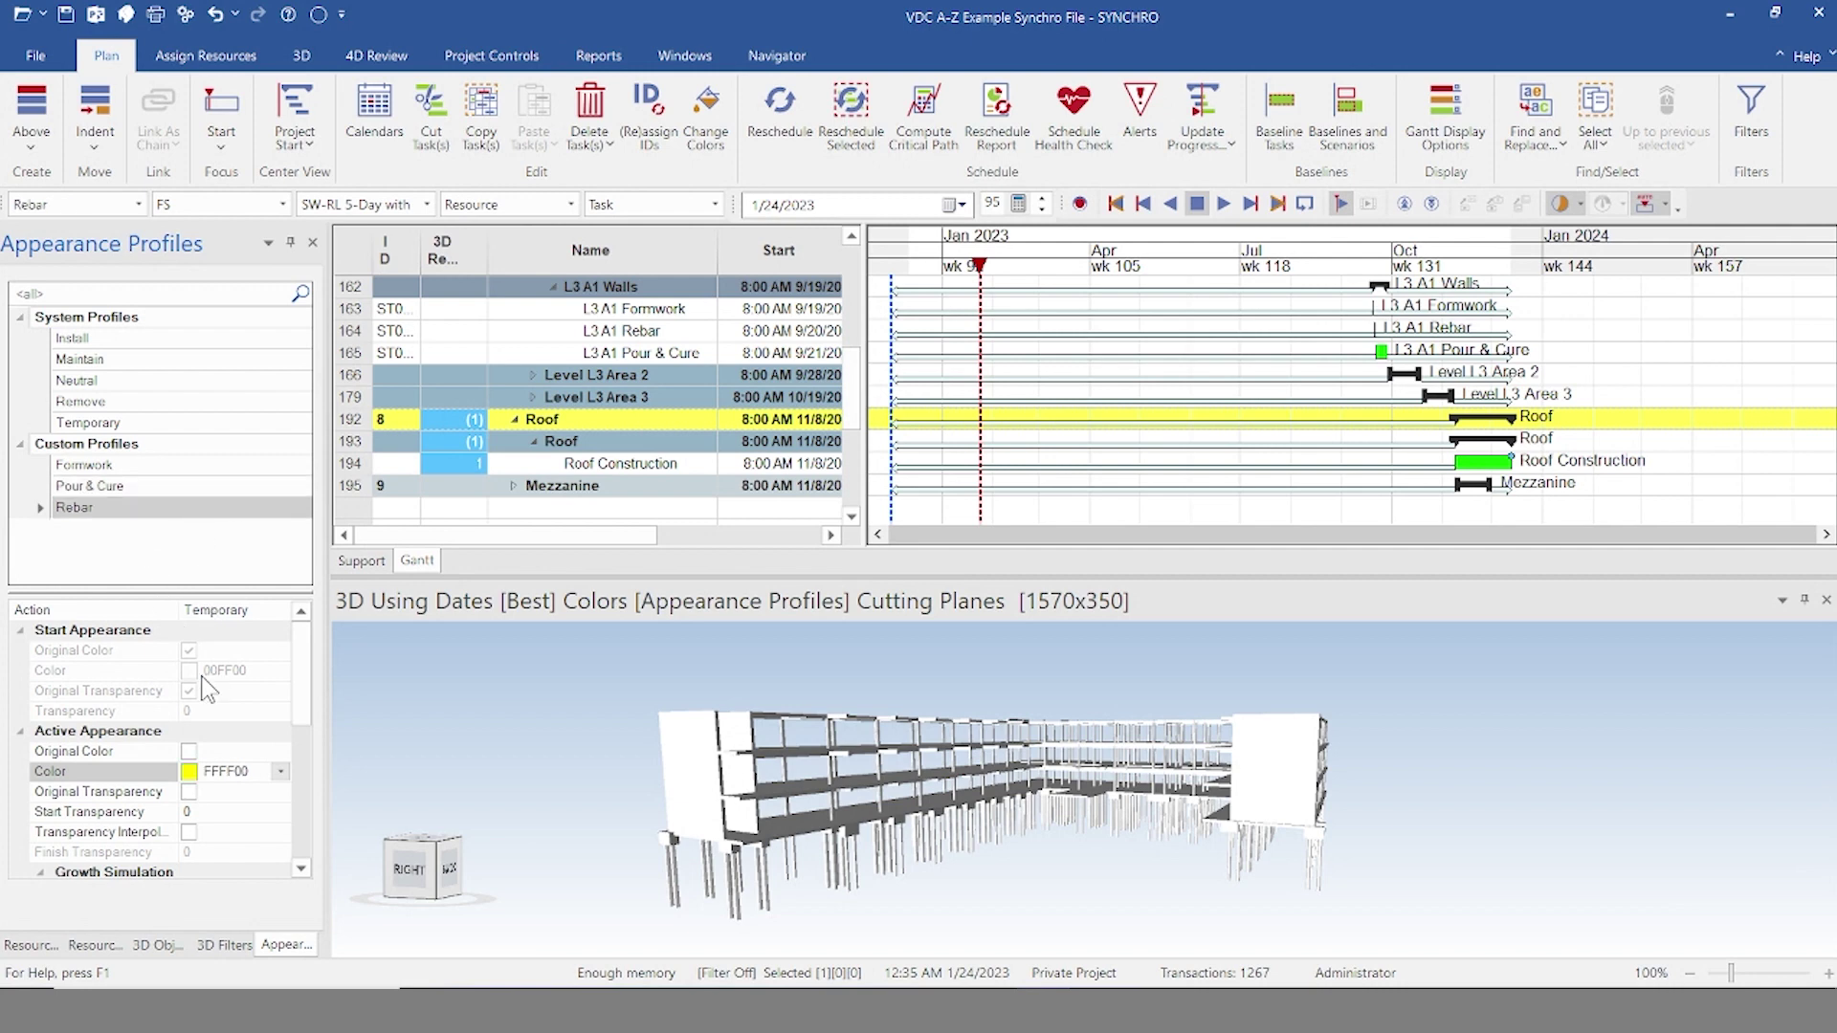
pyautogui.click(118, 465)
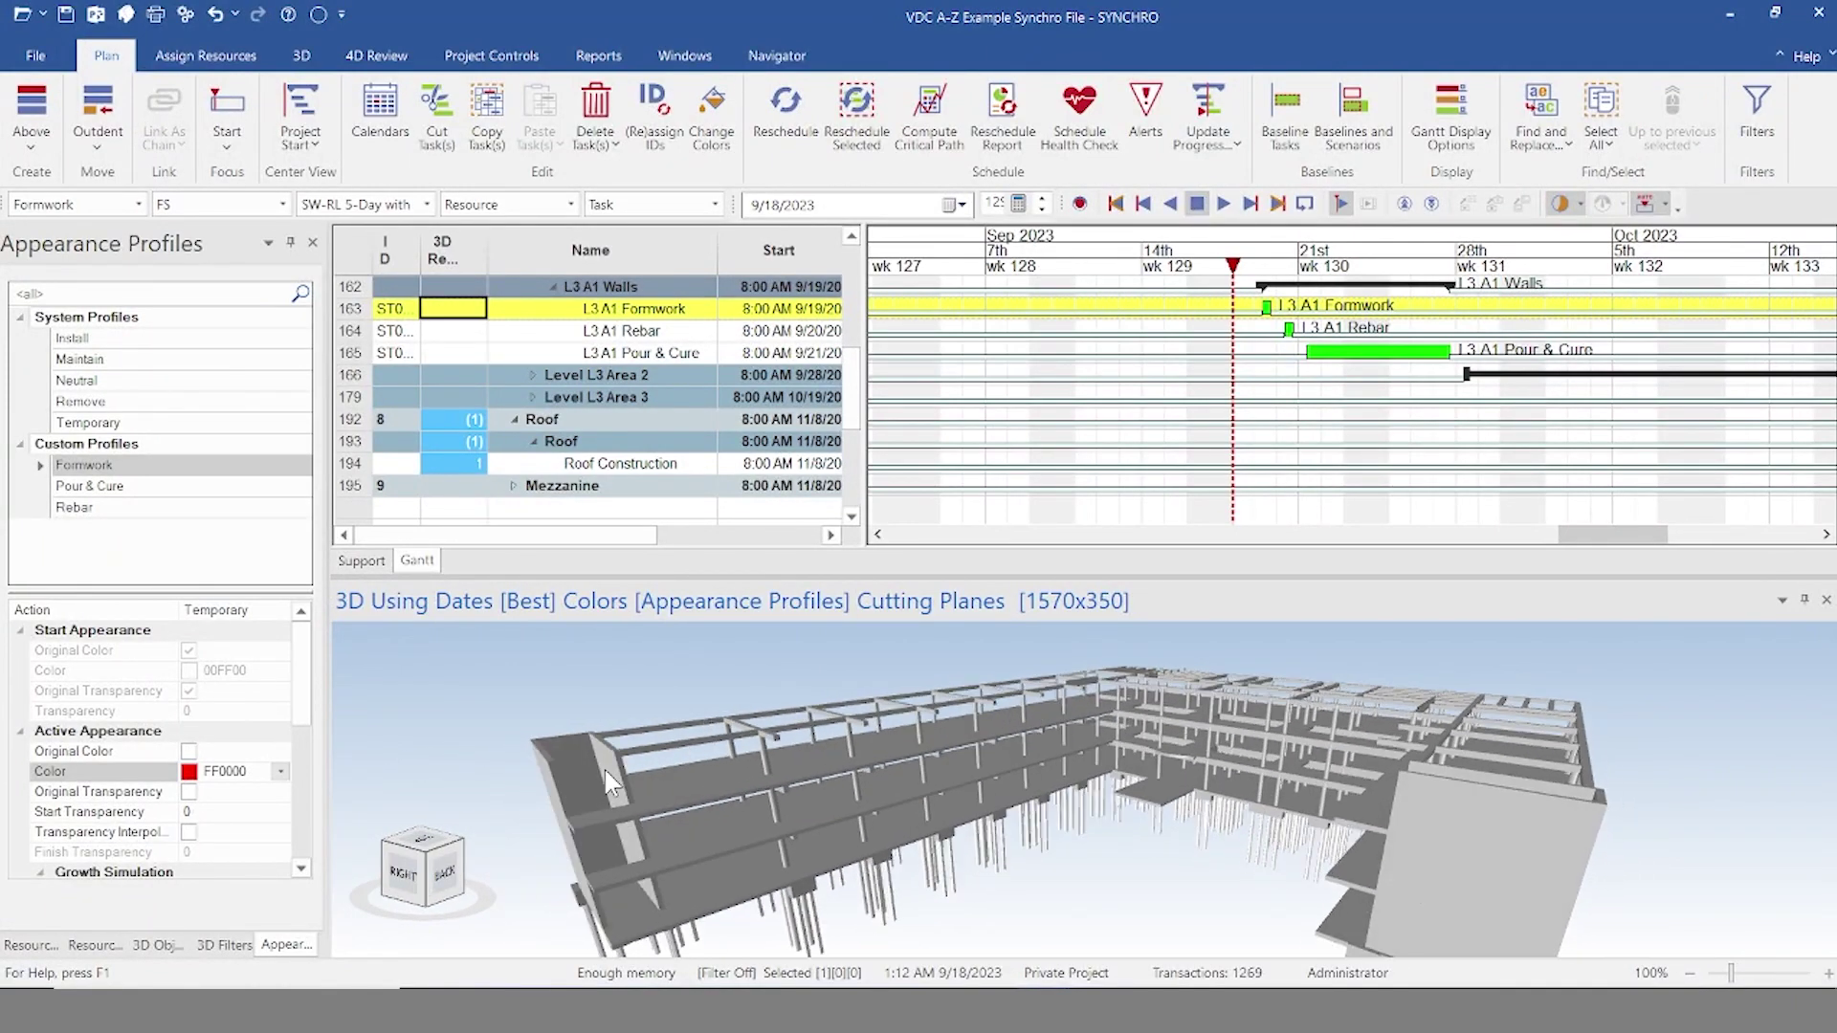
# Step: Assign the three corner walls to L3 A1 Formwork with the Formwork profile, checking 9/19–9/20/2023
pyautogui.keyDown('ctrl'); pyautogui.click(552, 794); pyautogui.keyUp('ctrl')
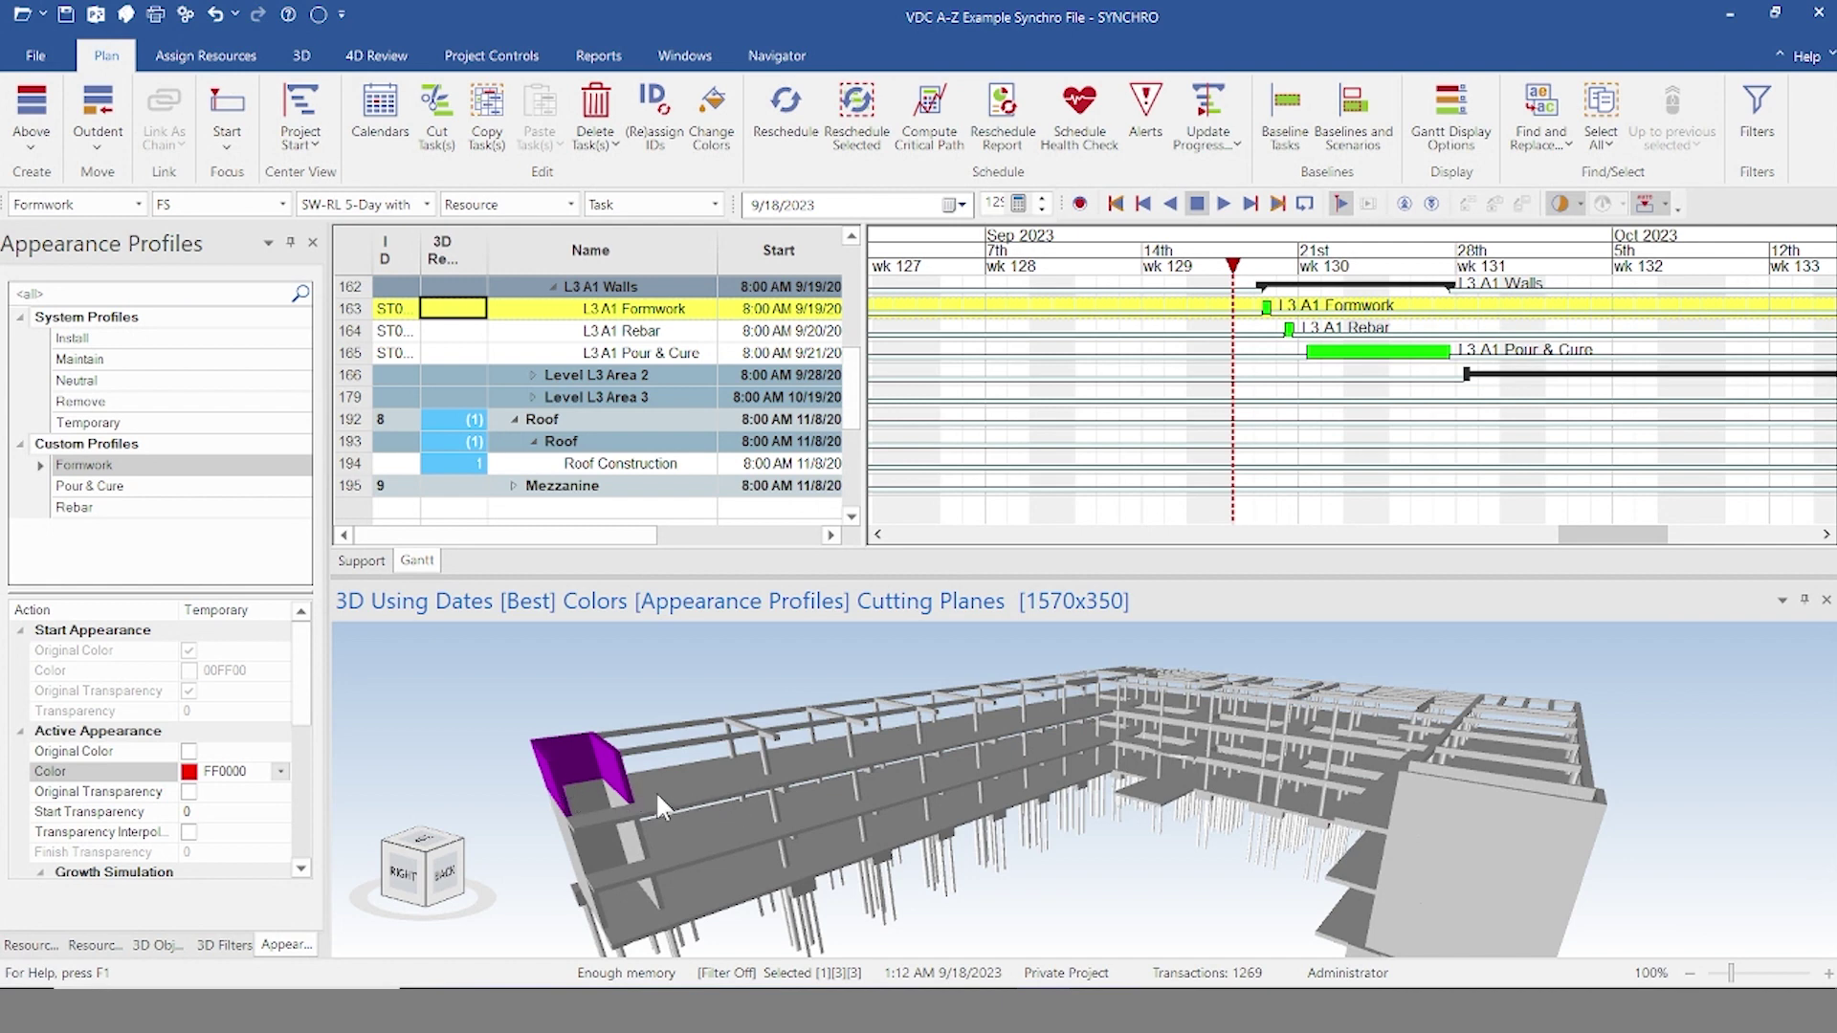
pyautogui.doubleClick(105, 465)
pyautogui.press('Escape')
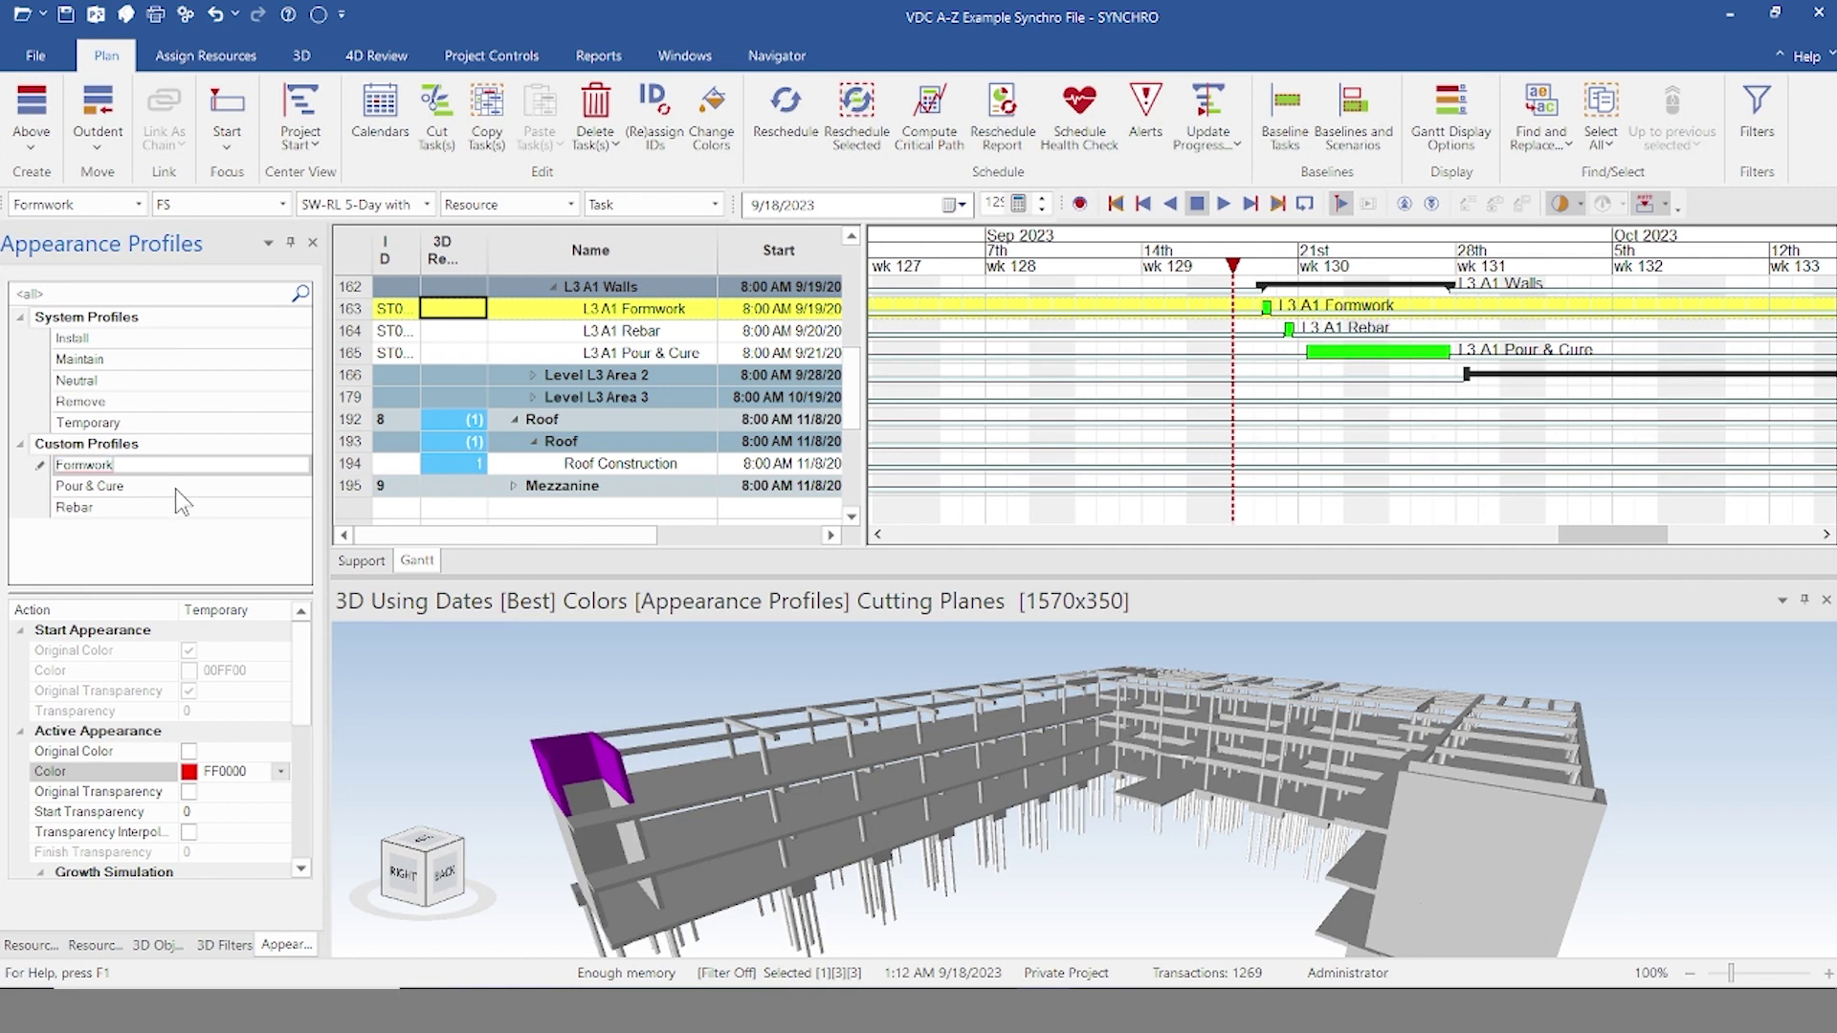
pyautogui.click(152, 466)
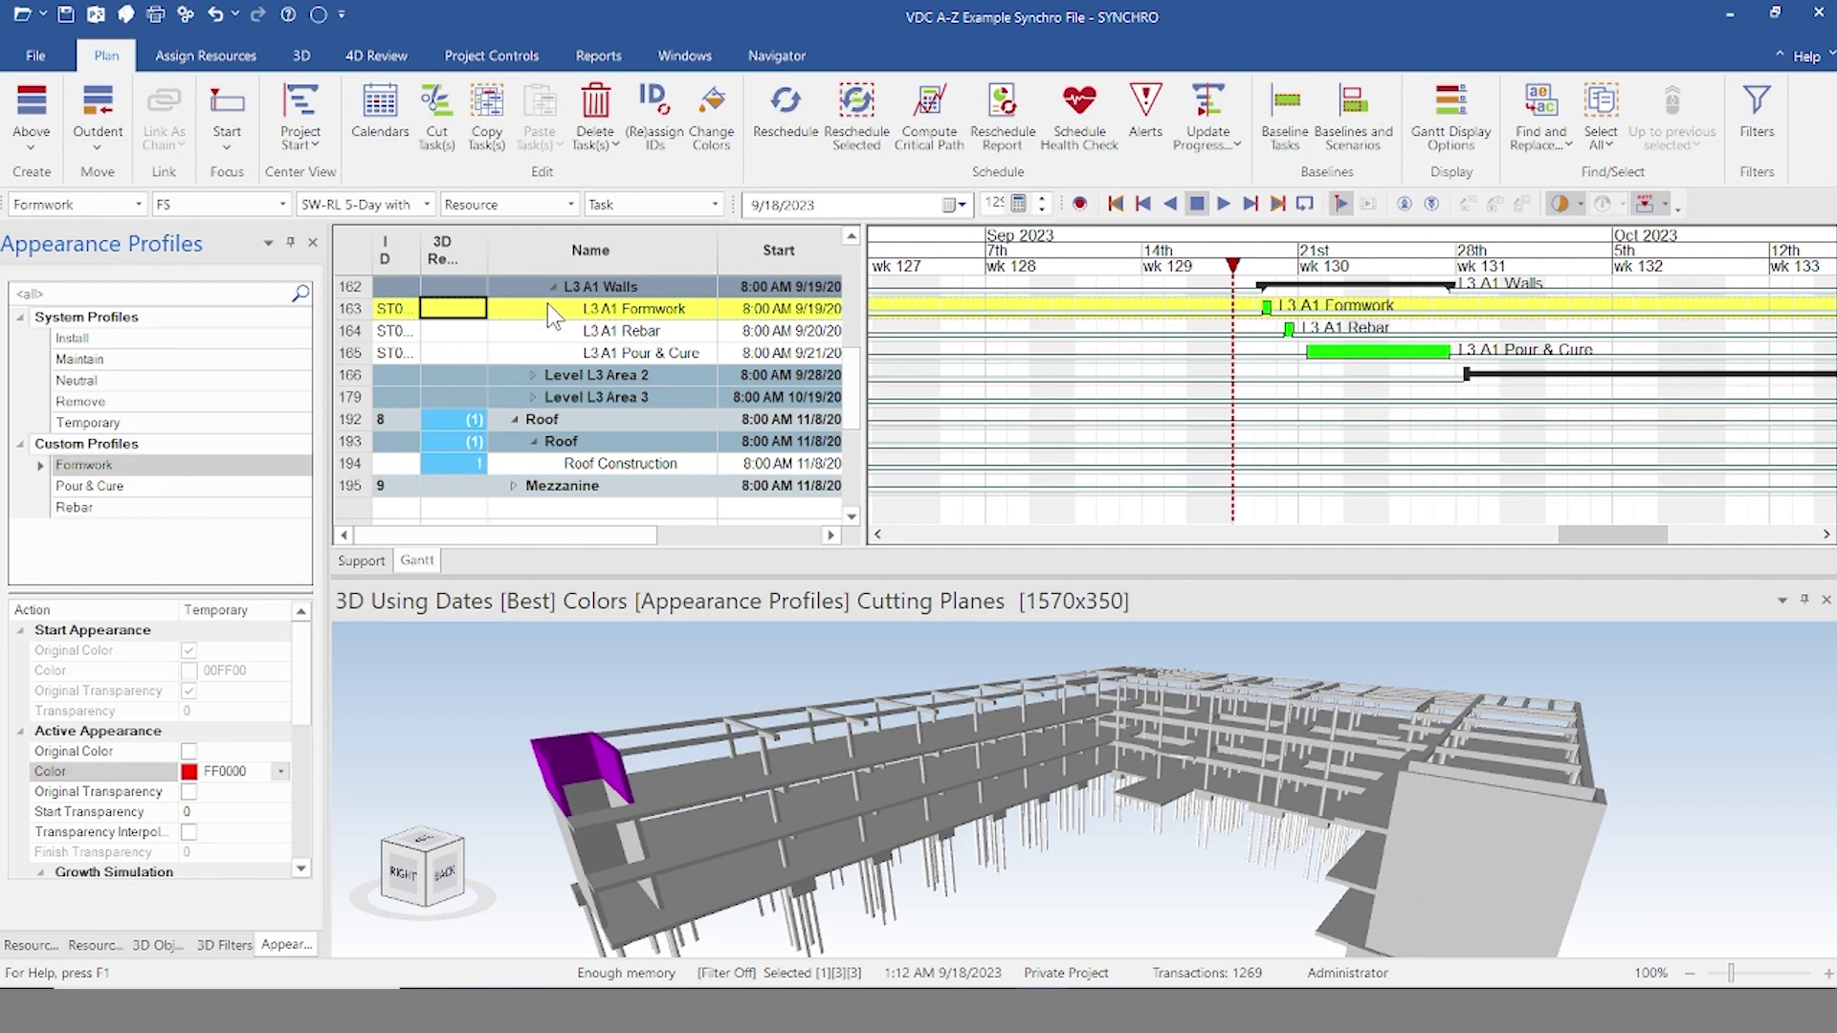
pyautogui.rightClick(572, 316)
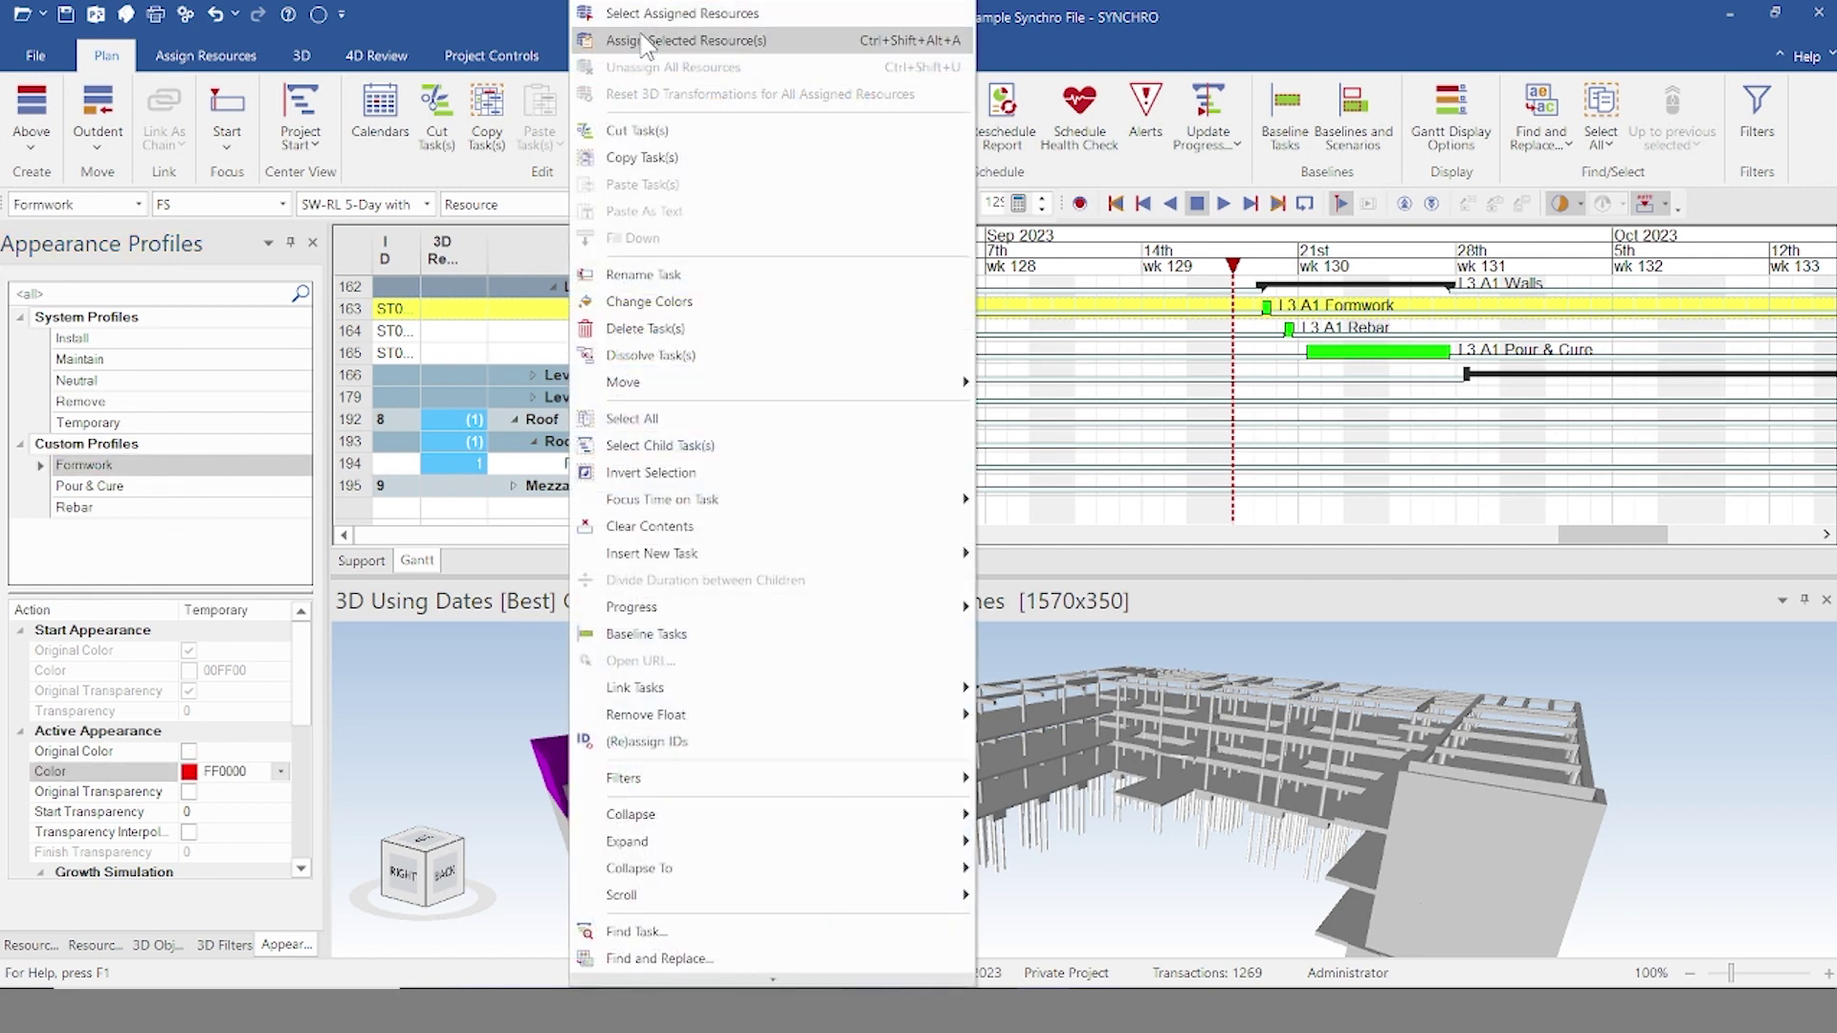
pyautogui.click(687, 40)
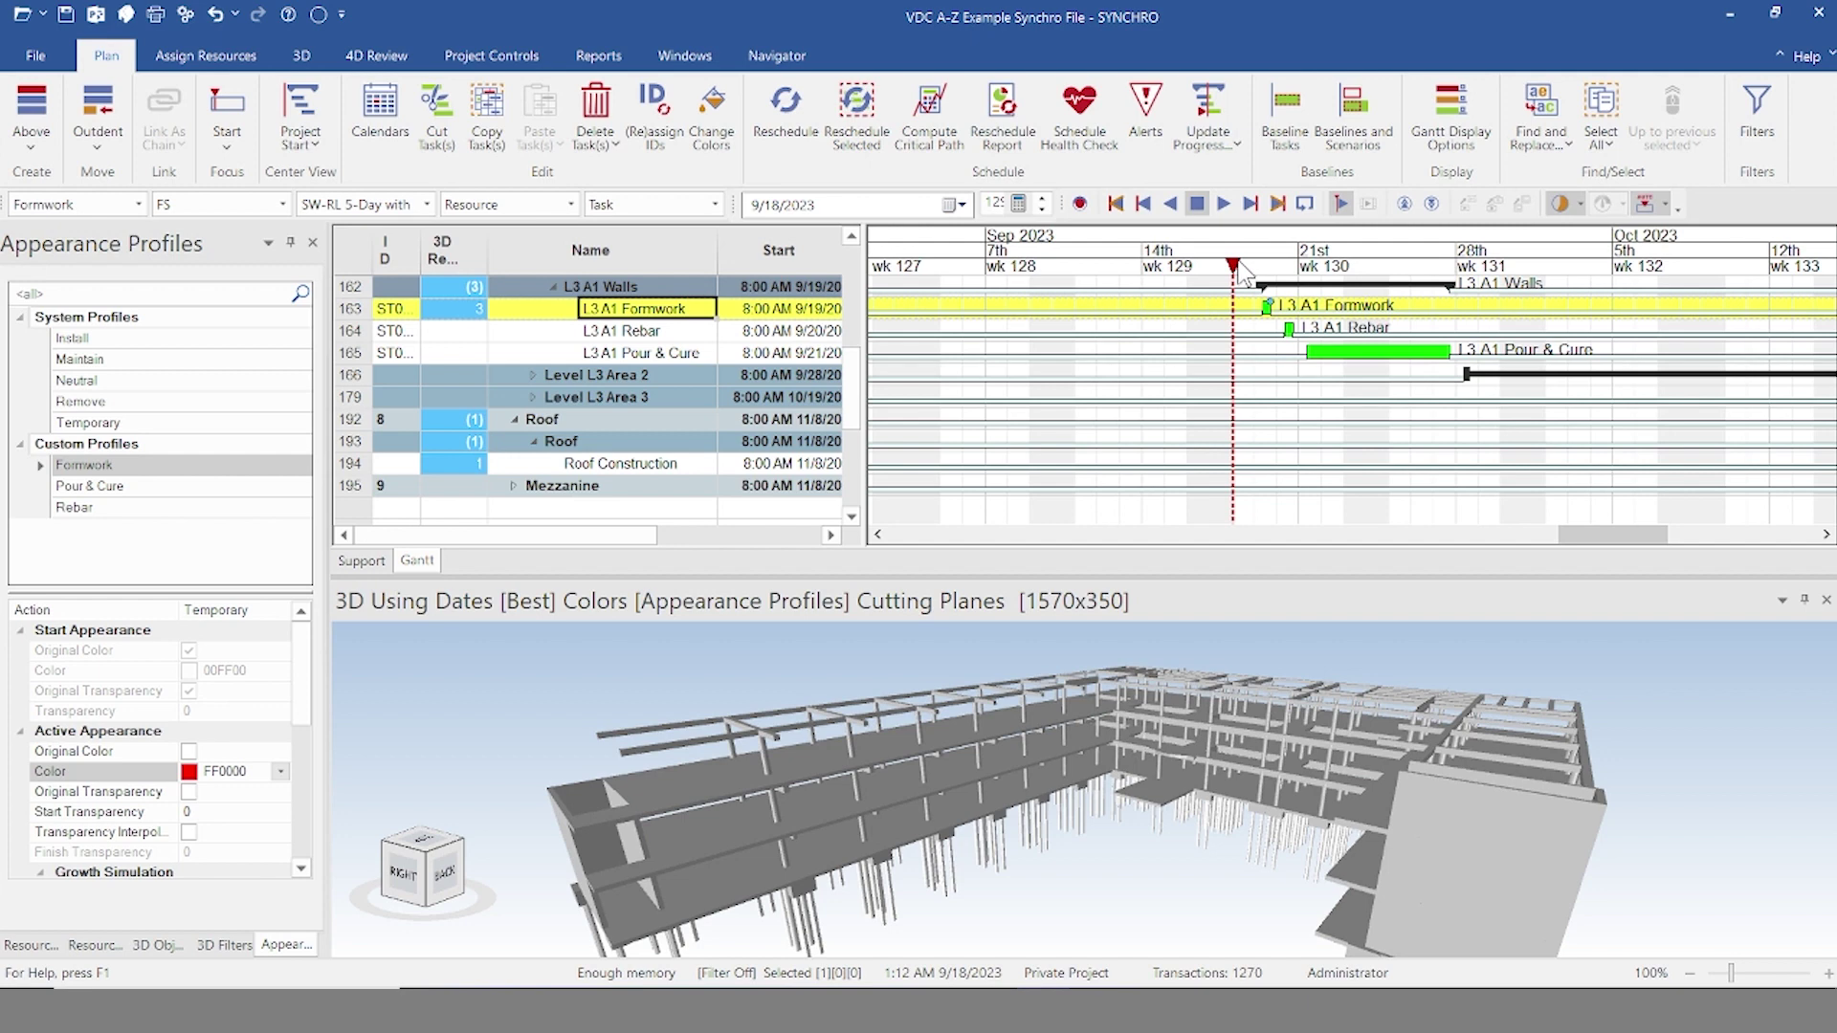
pyautogui.moveTo(1239, 272); pyautogui.dragTo(1272, 274)
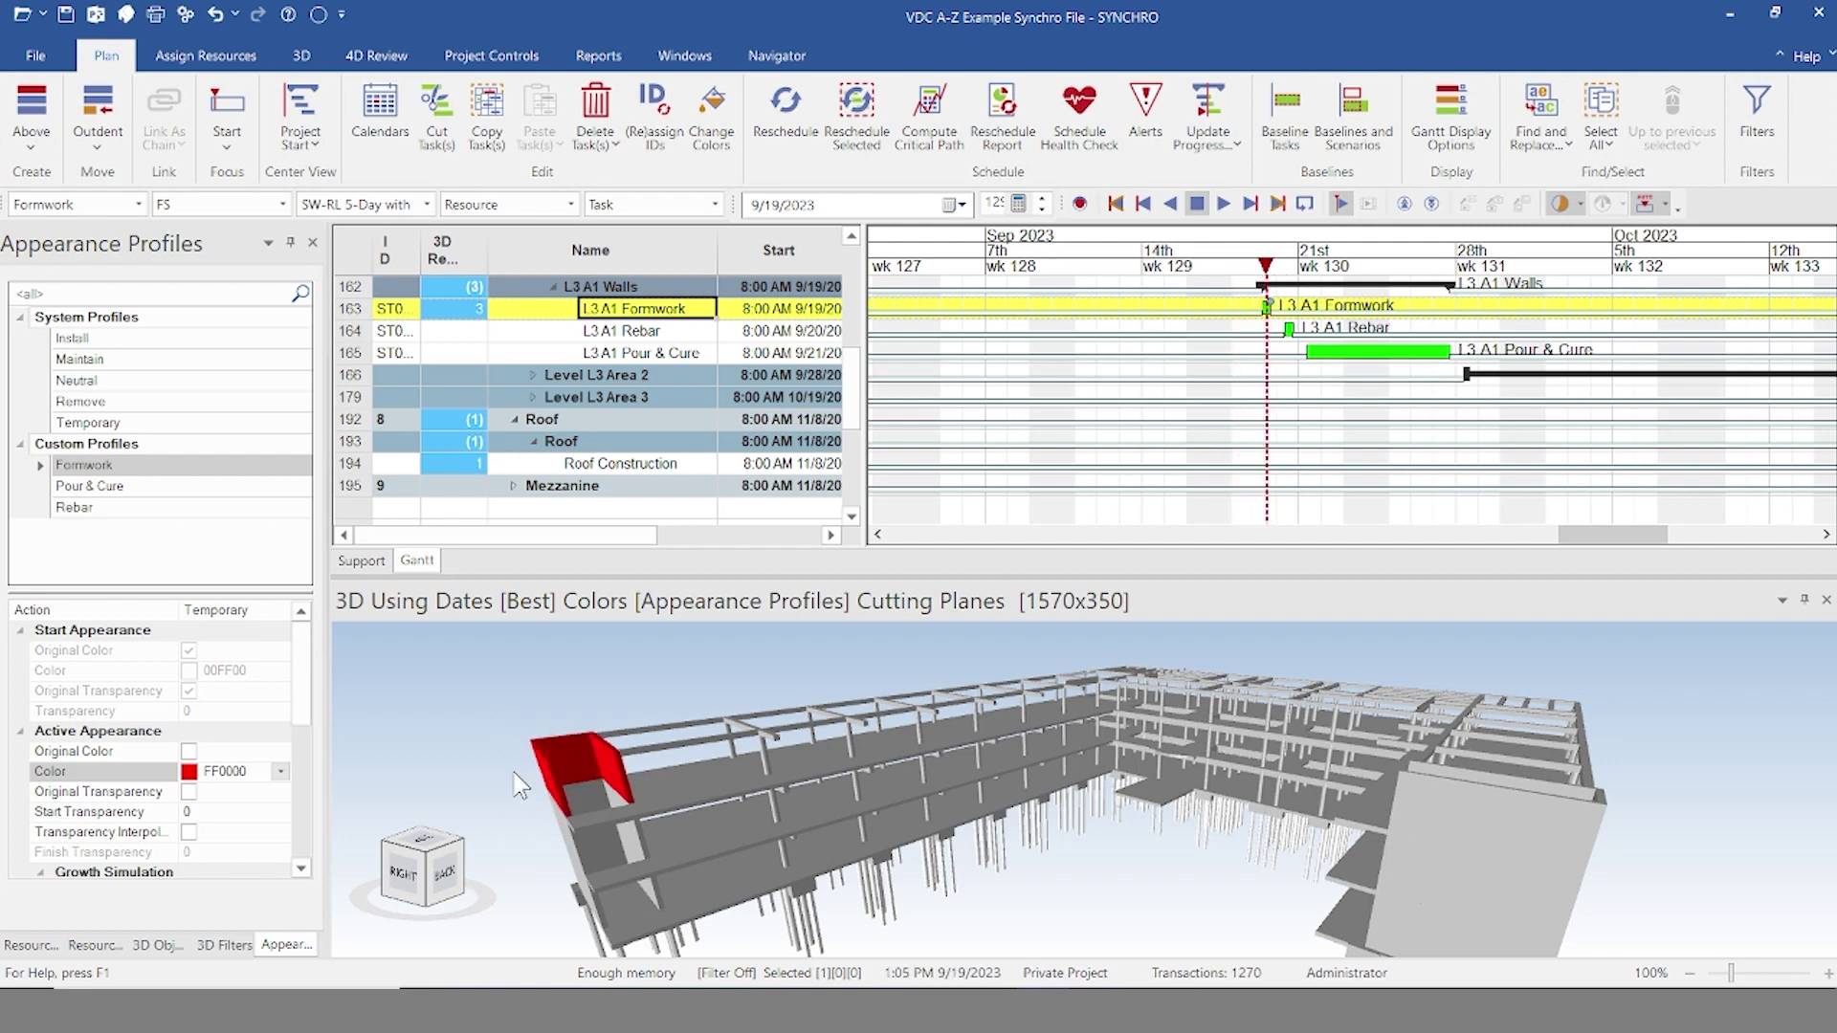
pyautogui.moveTo(1266, 273); pyautogui.dragTo(1291, 277)
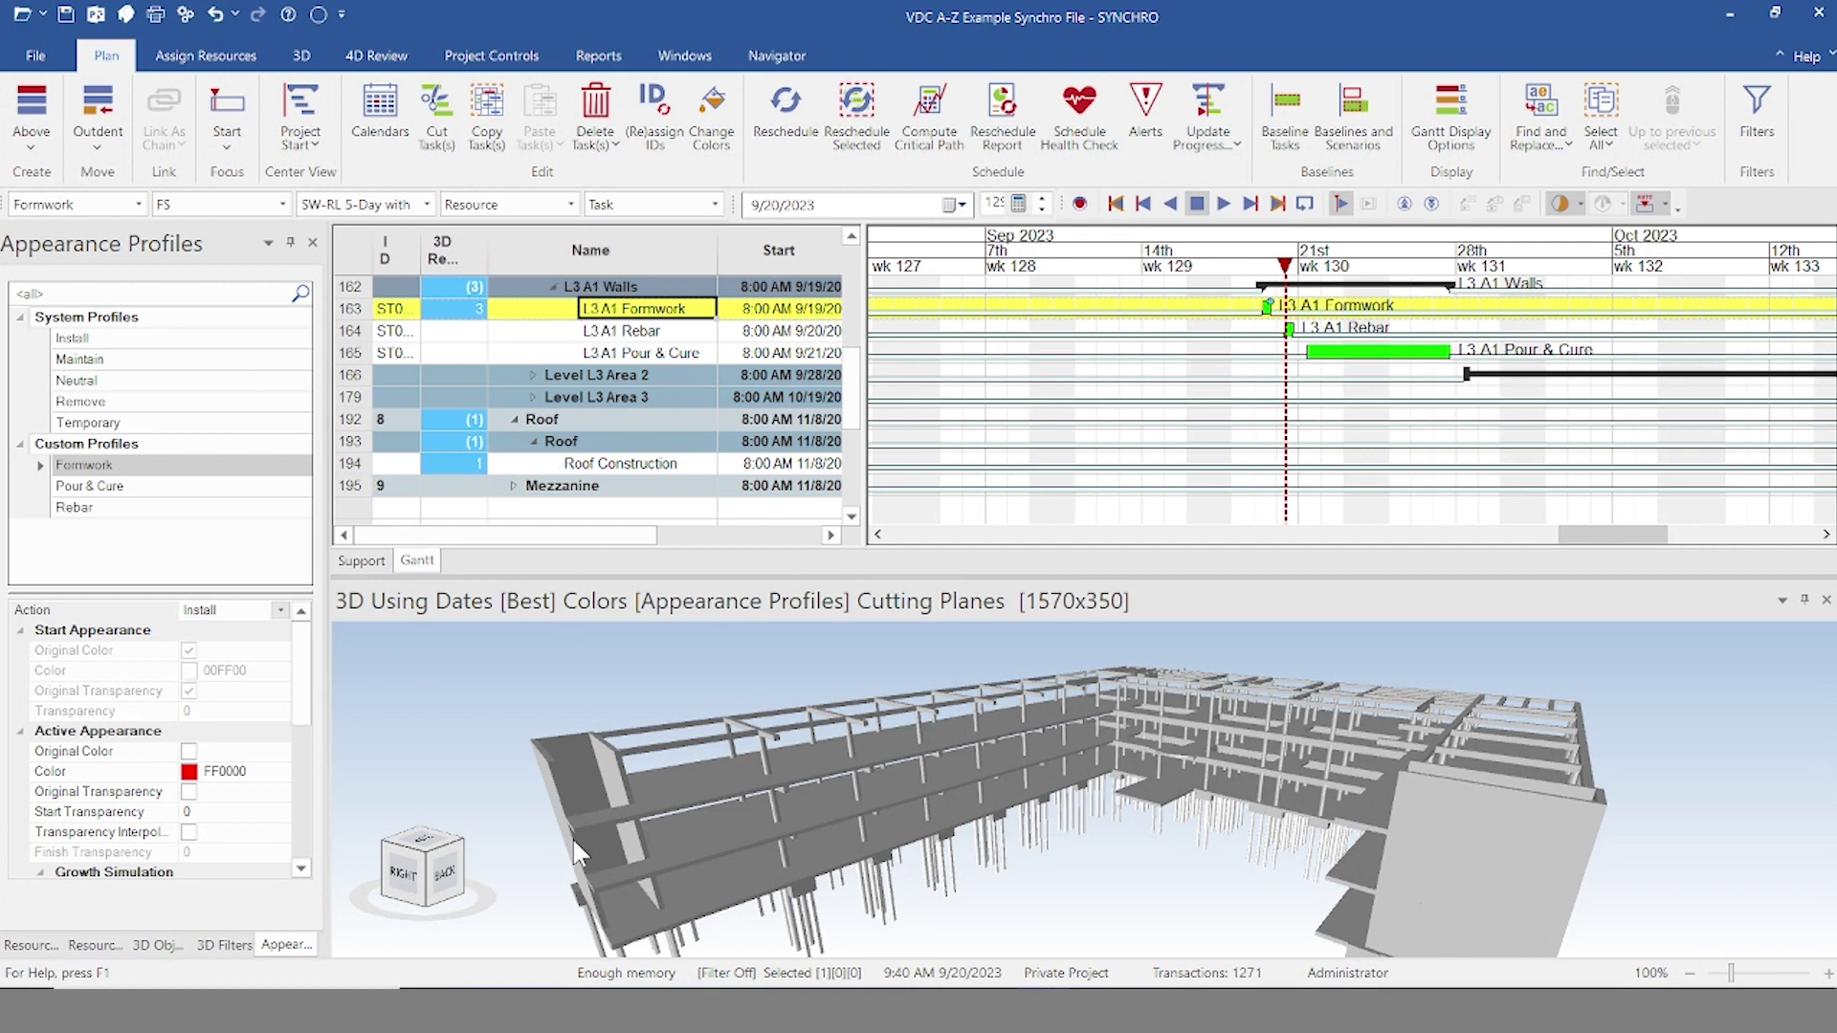
# Step: Assign the three corner walls to L3 A1 Rebar with the Rebar profile
pyautogui.click(572, 748)
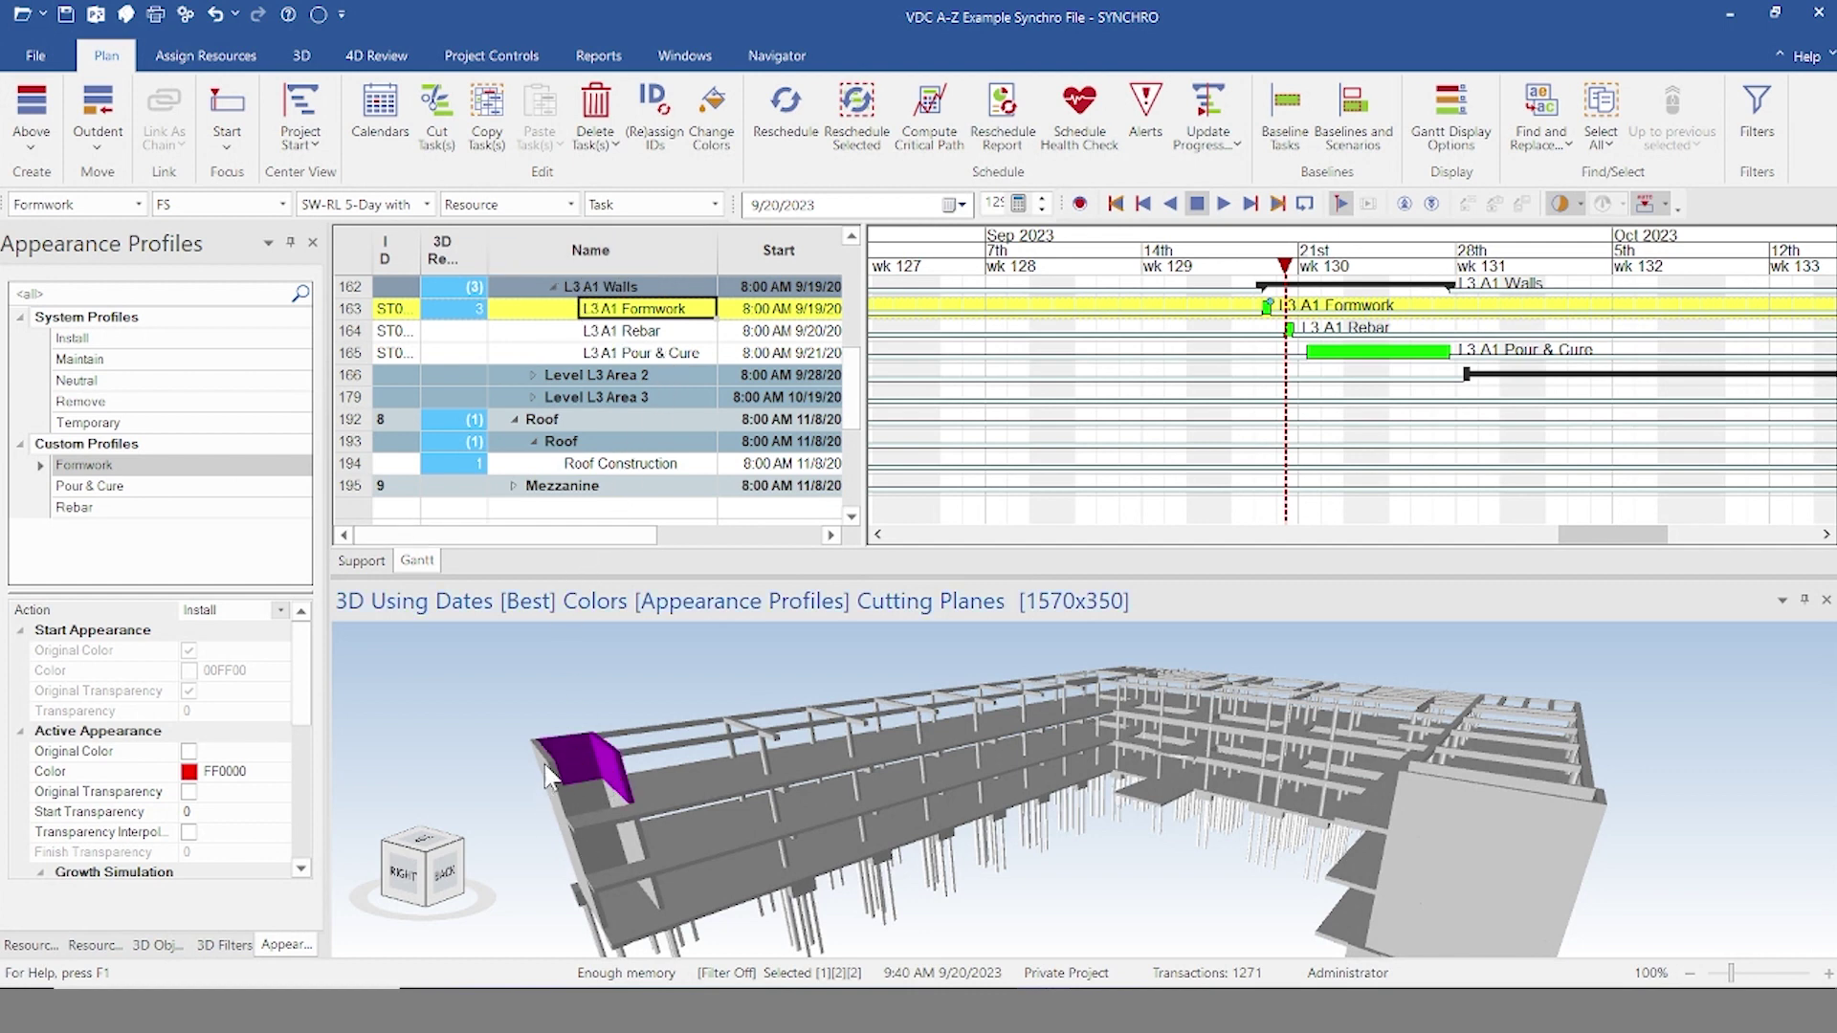
pyautogui.click(96, 486)
pyautogui.click(123, 507)
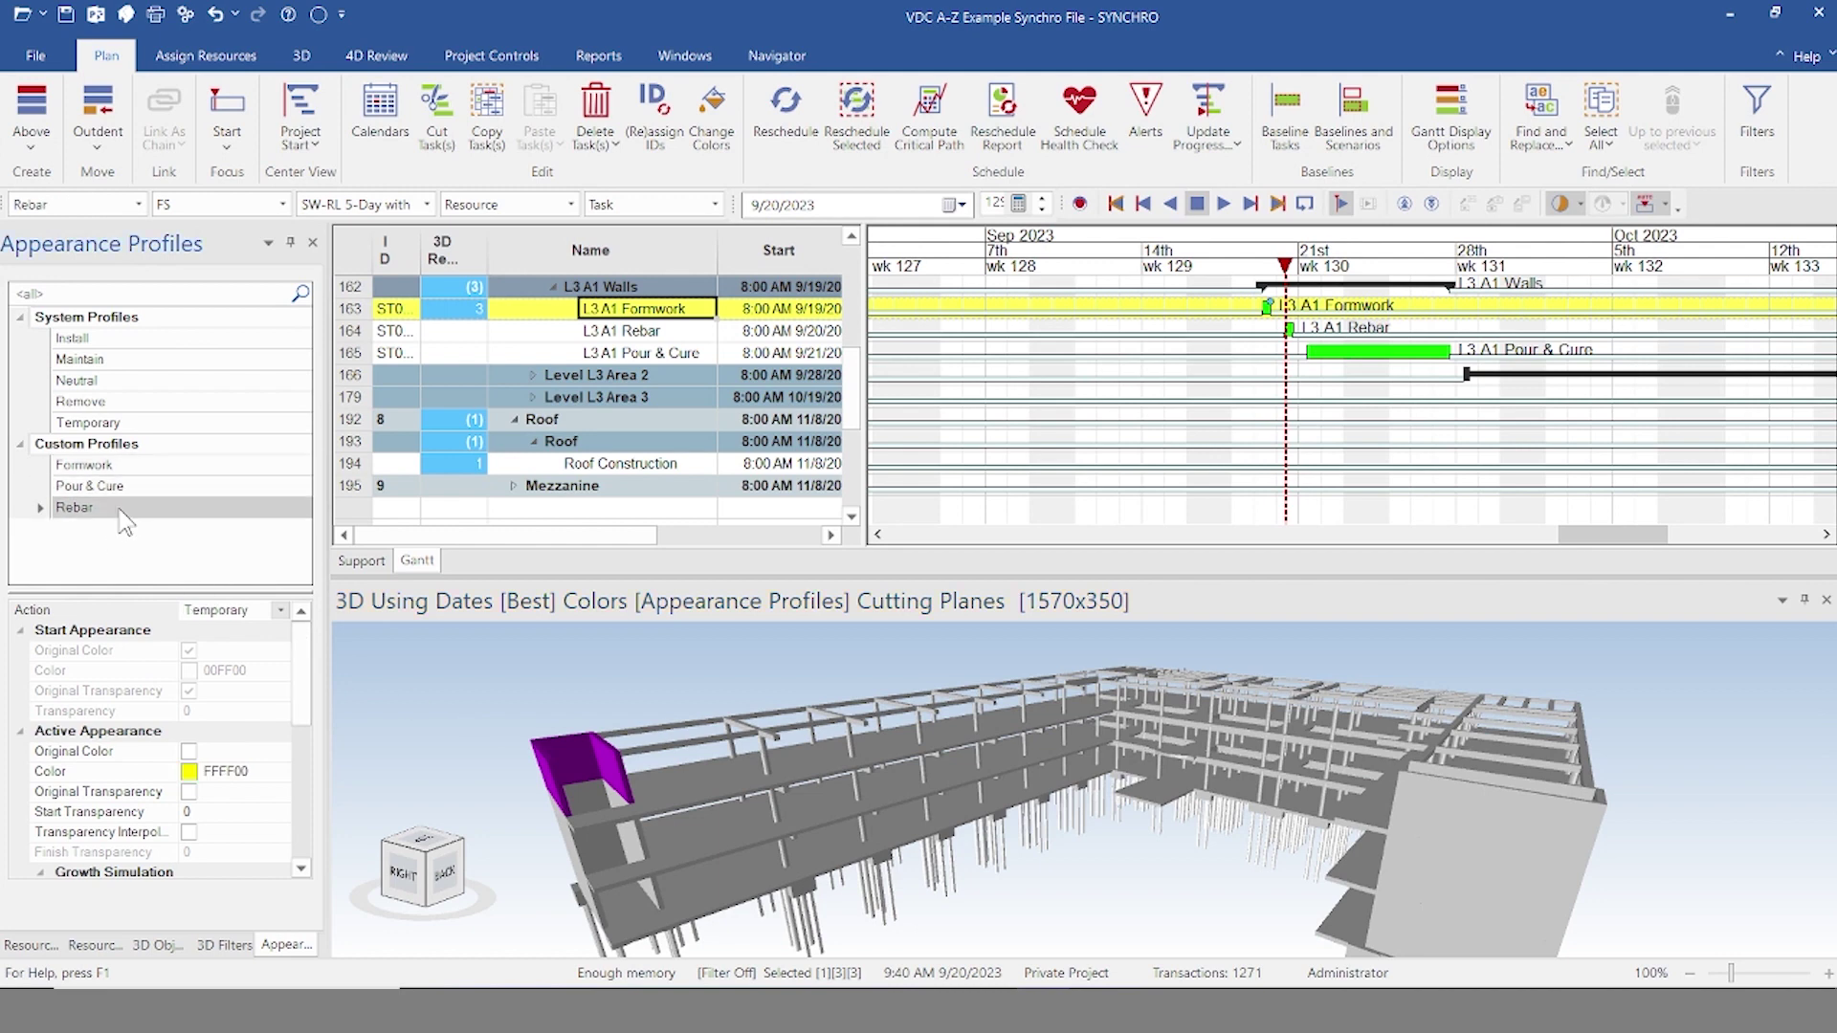
pyautogui.rightClick(587, 329)
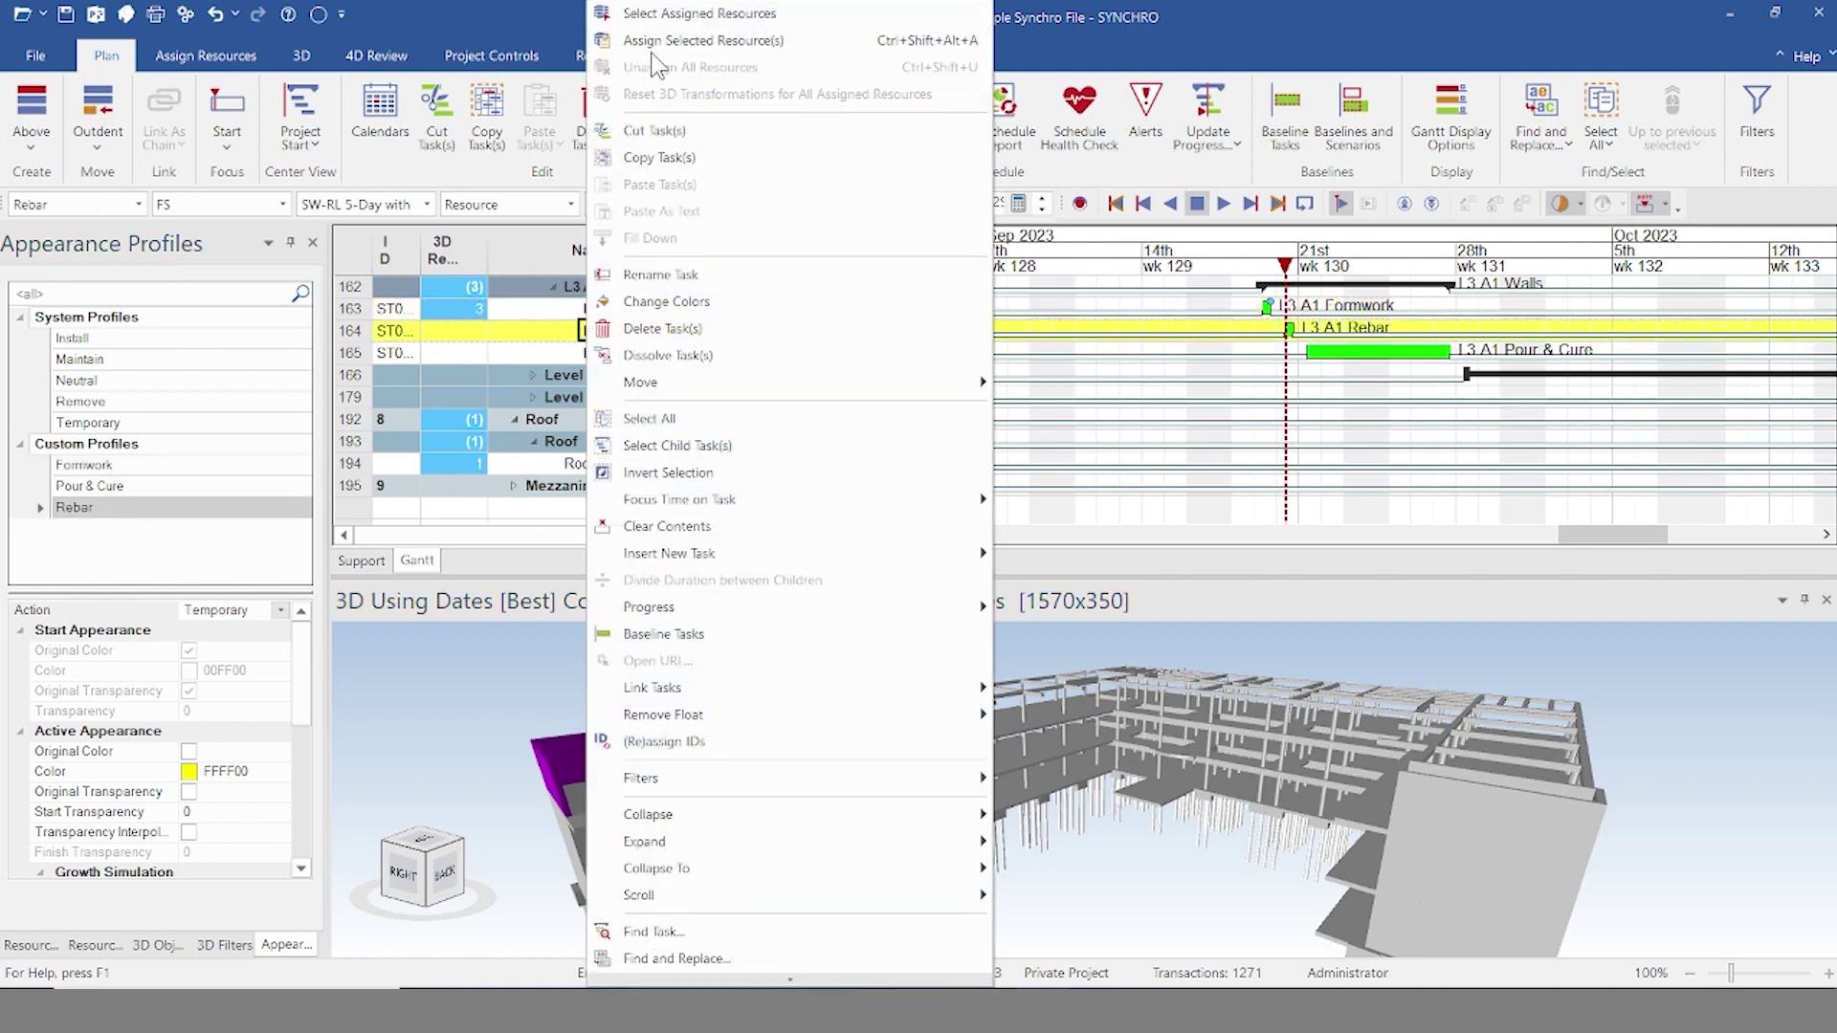
pyautogui.click(656, 59)
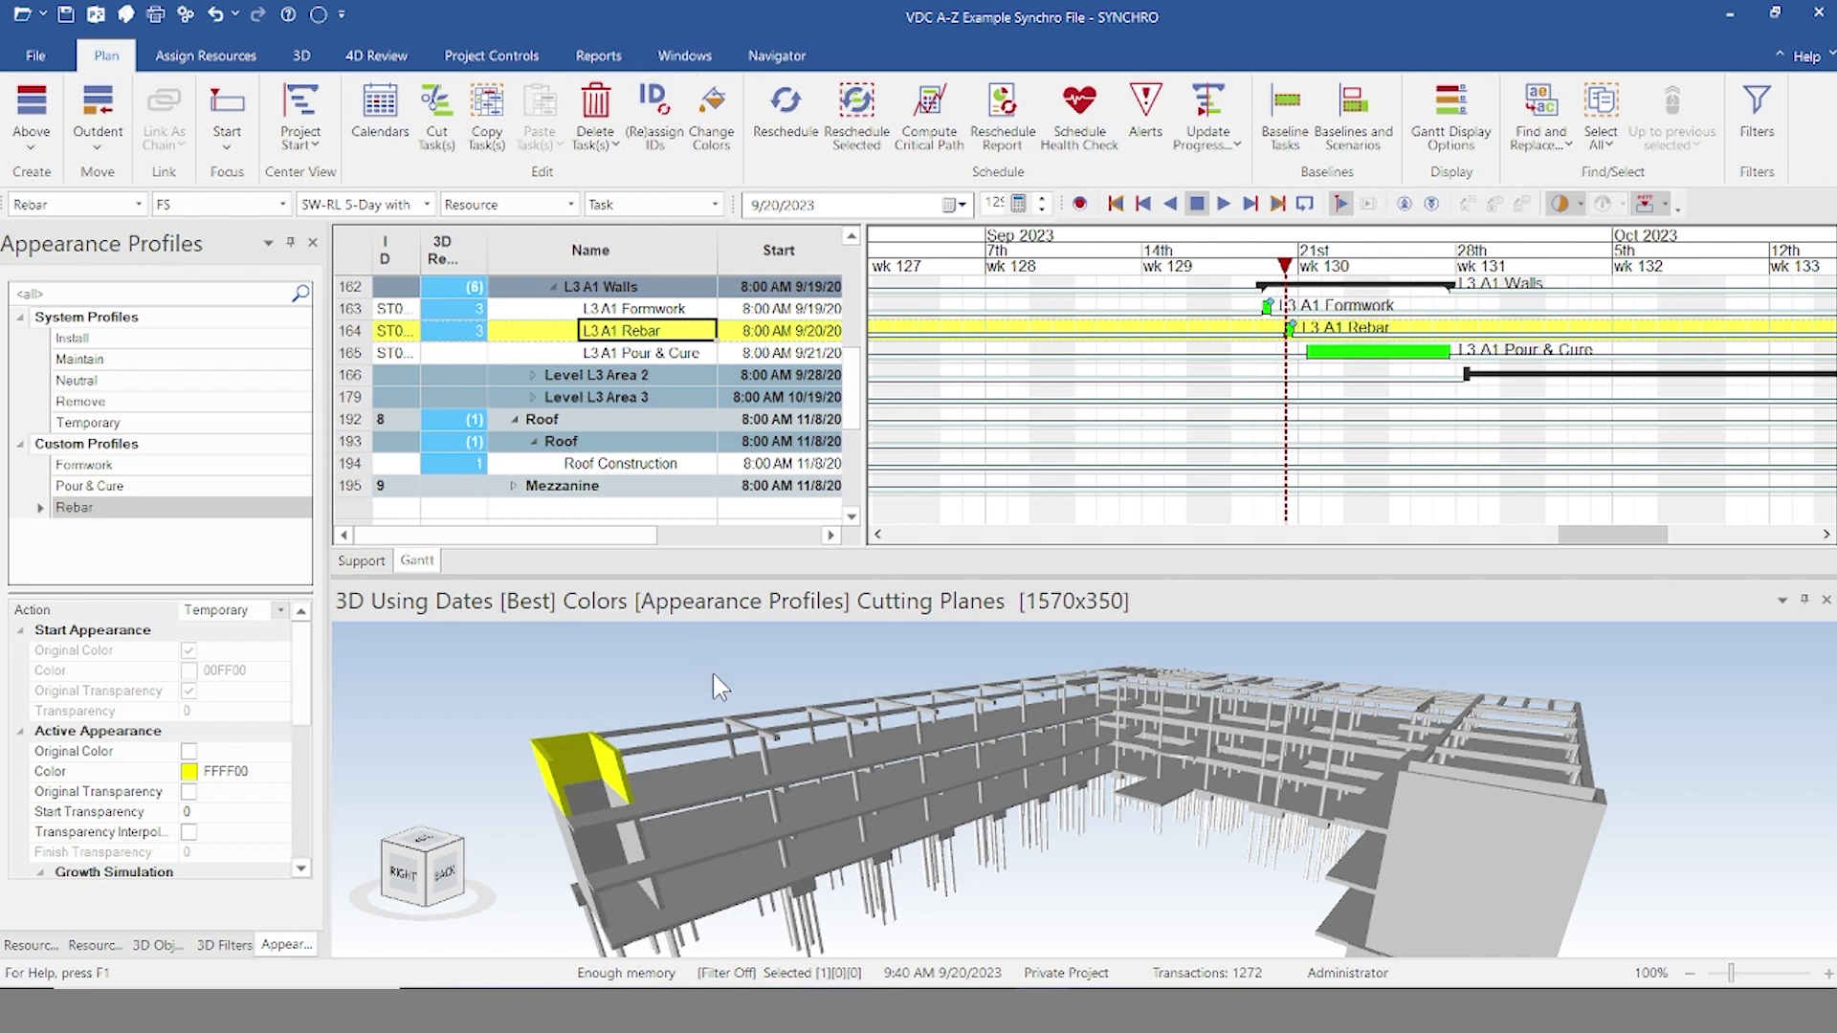
pyautogui.rightClick(466, 337)
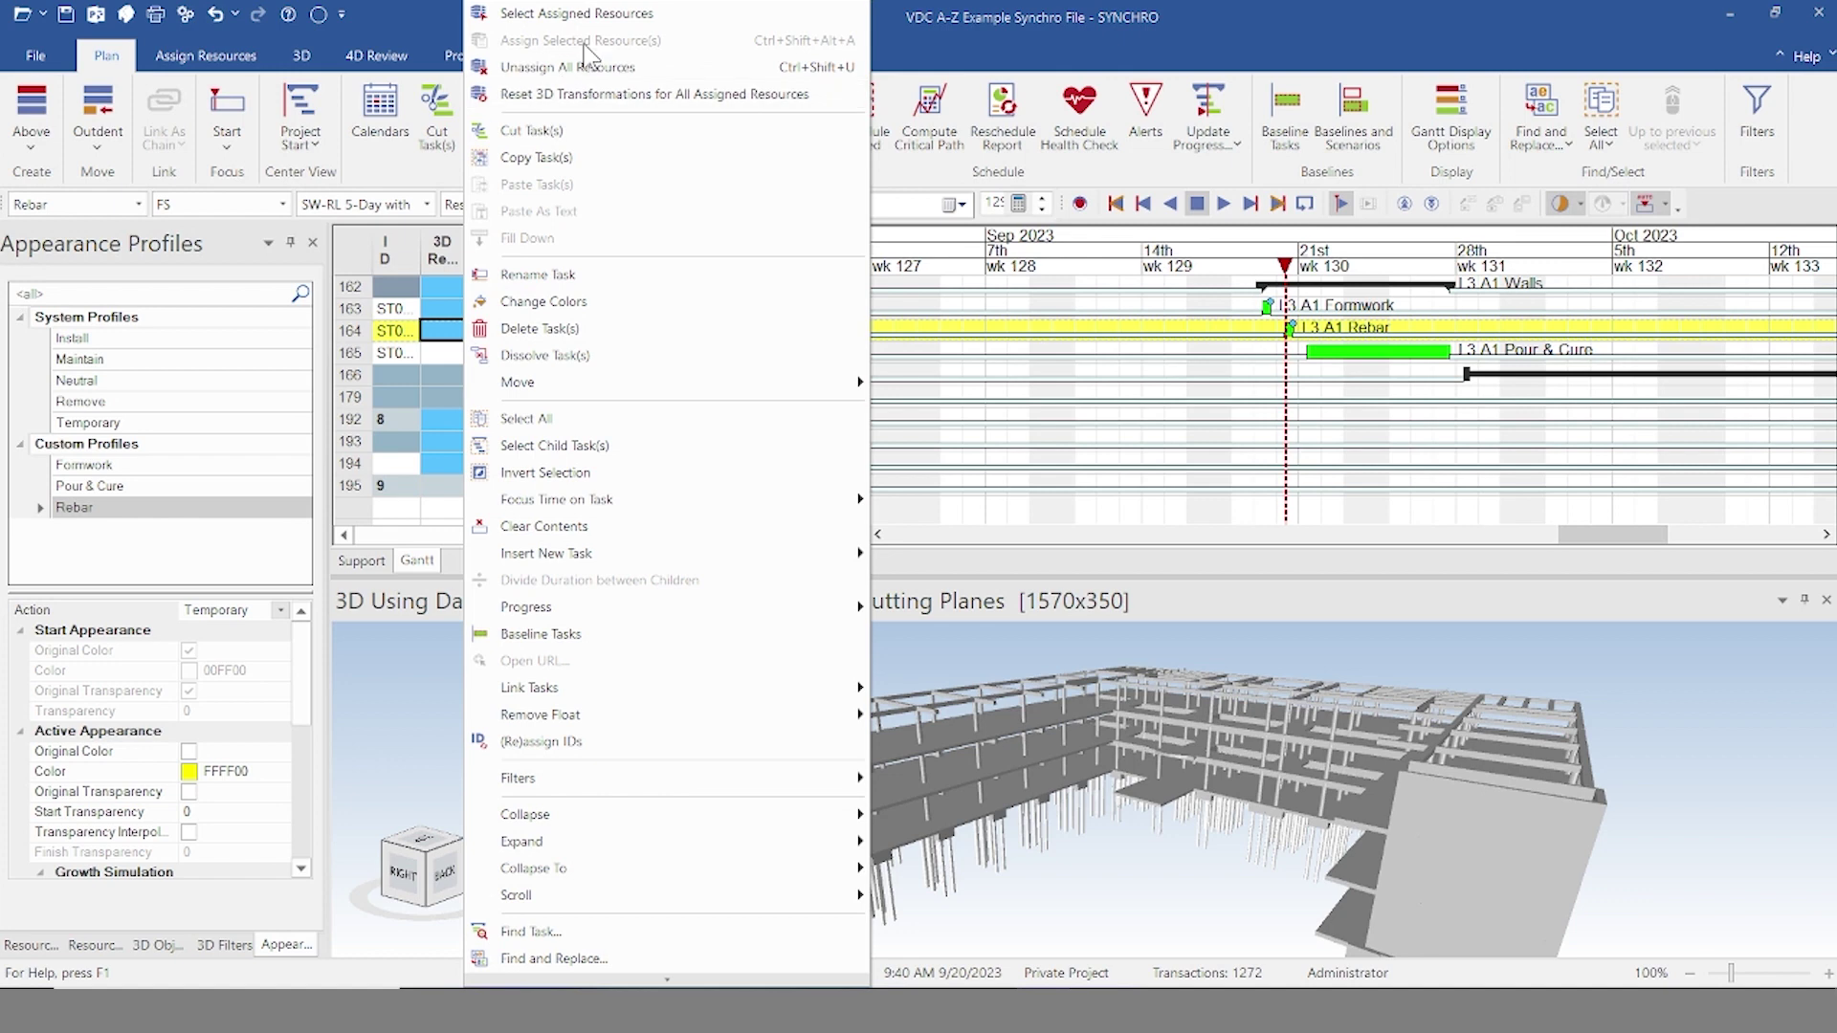
pyautogui.click(593, 14)
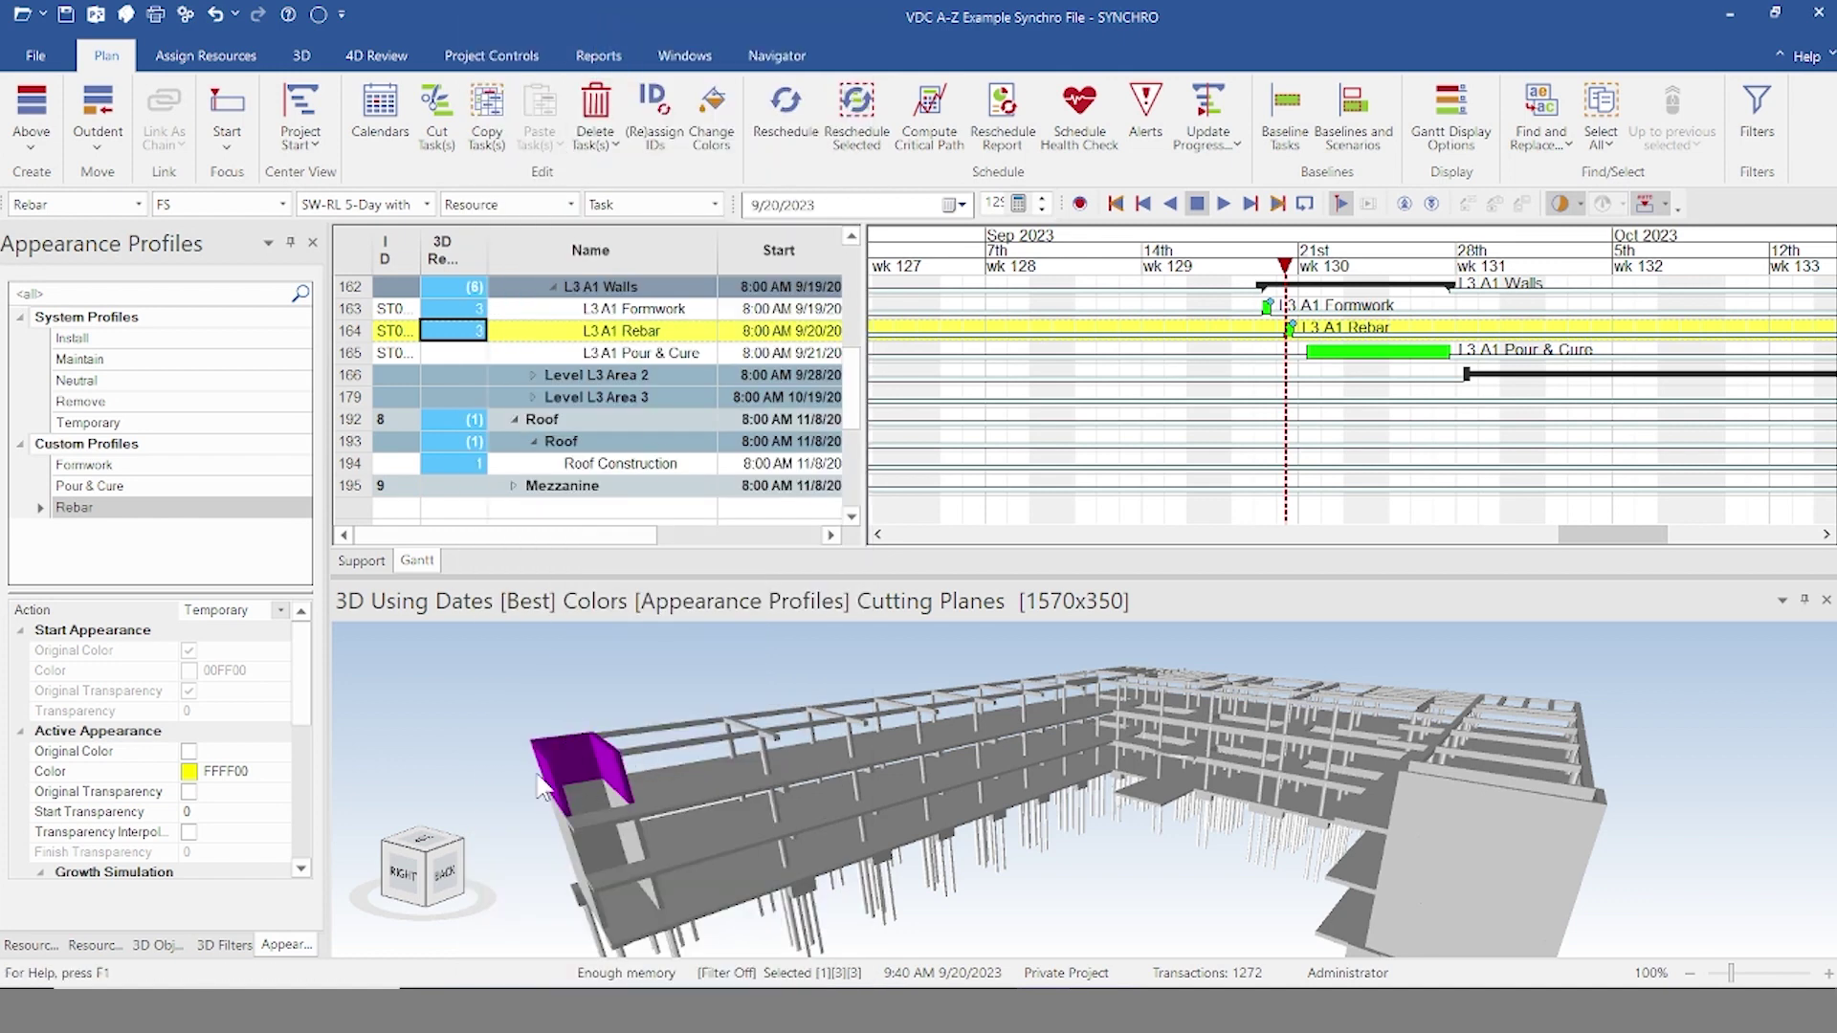
# Step: Assign the walls to L3 A1 Pour & Cure with its profile and check them at 10/4/2023
pyautogui.click(112, 488)
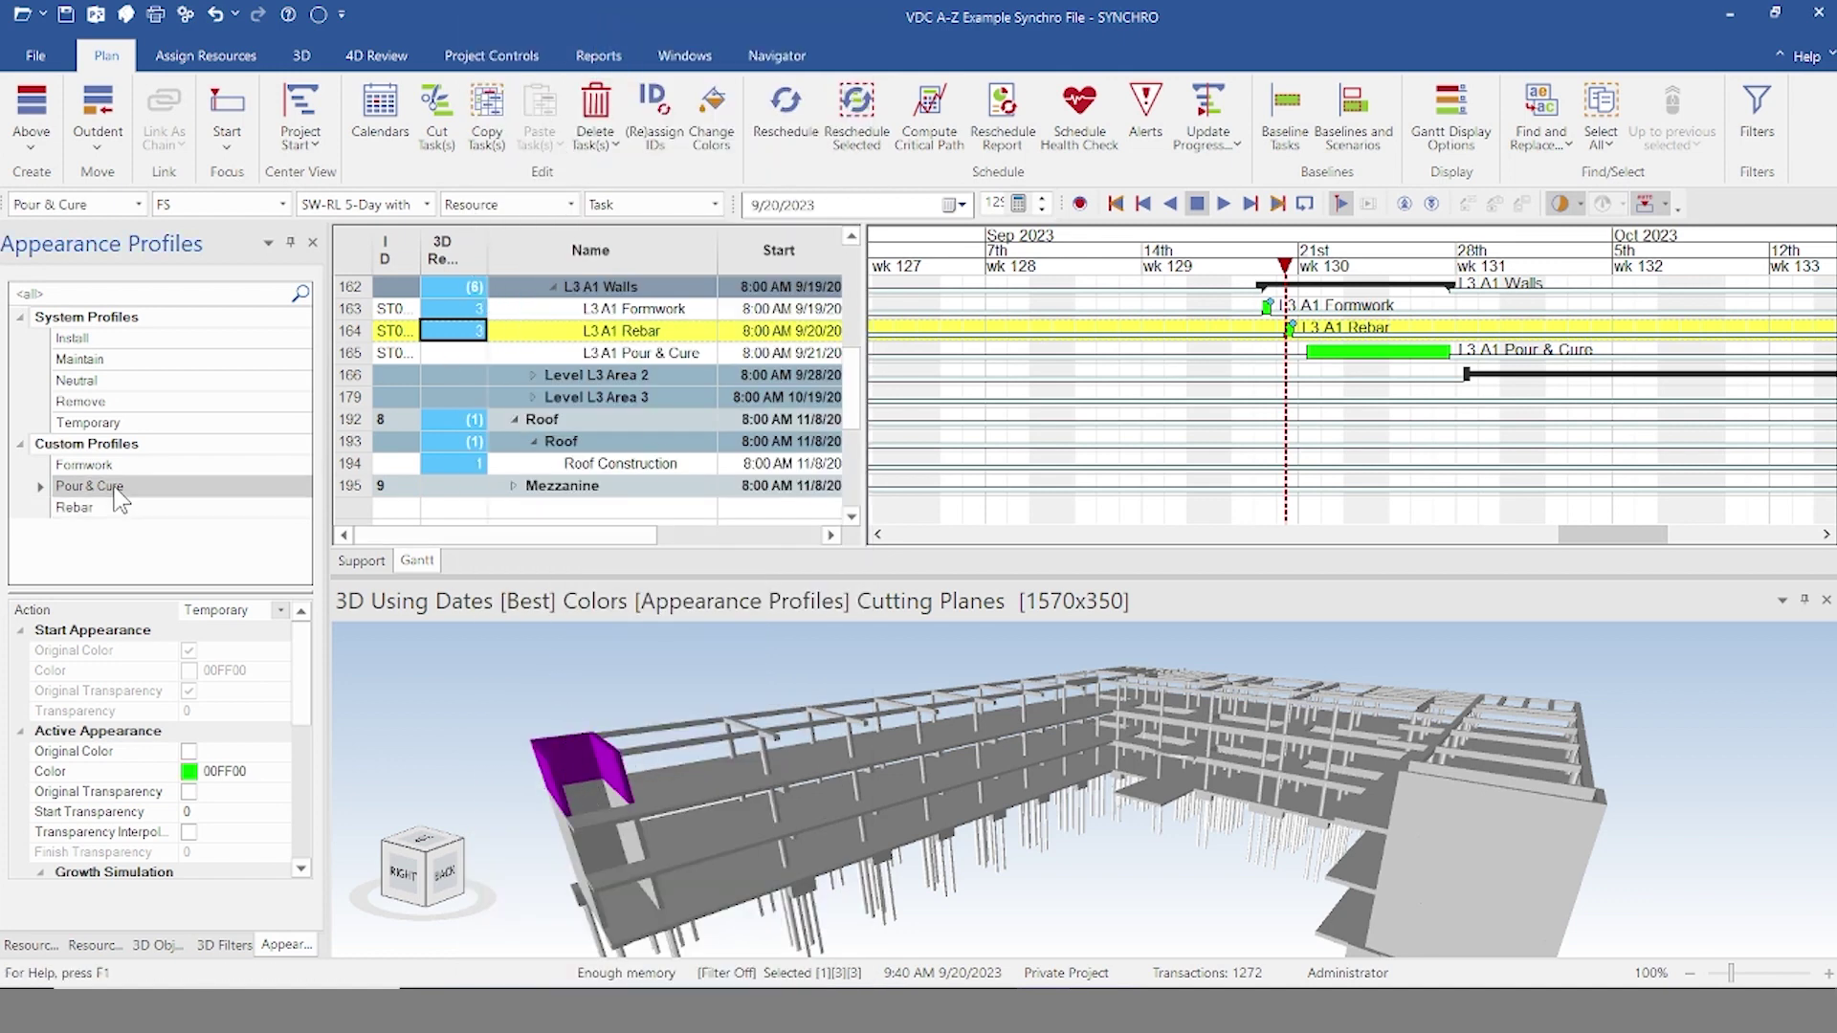
pyautogui.rightClick(574, 356)
pyautogui.click(669, 34)
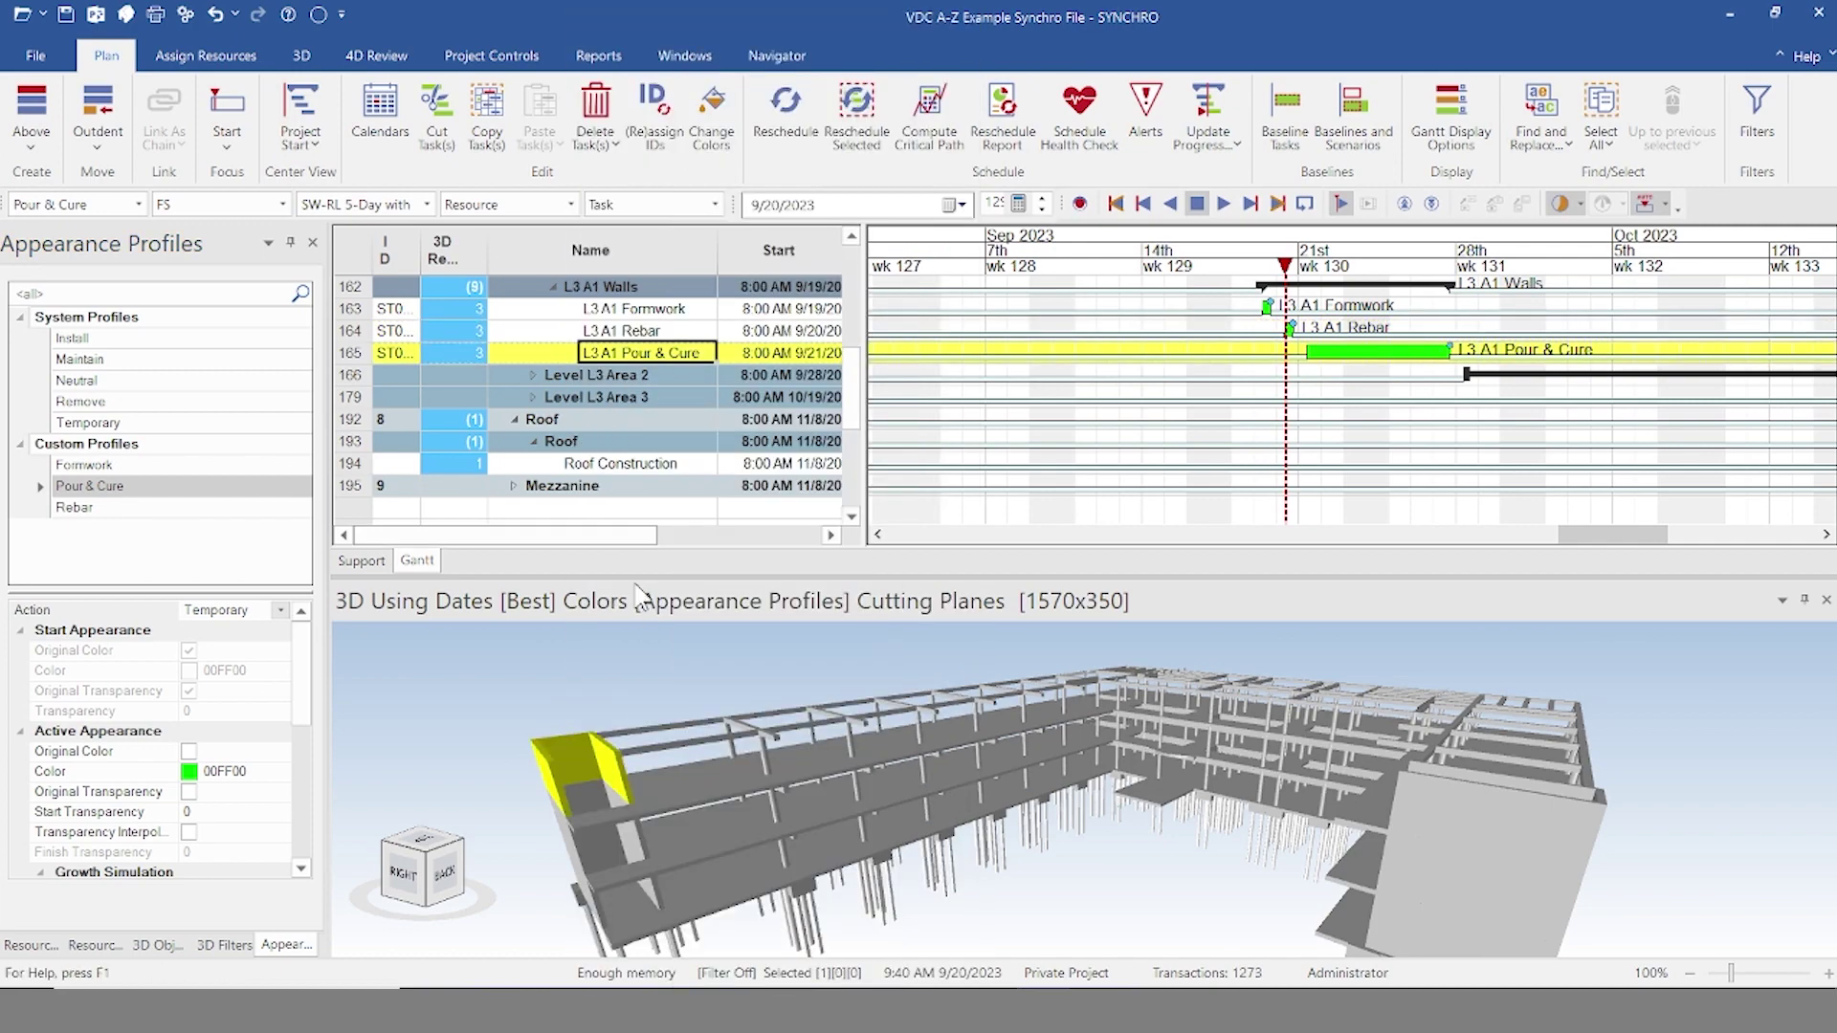
pyautogui.click(779, 374)
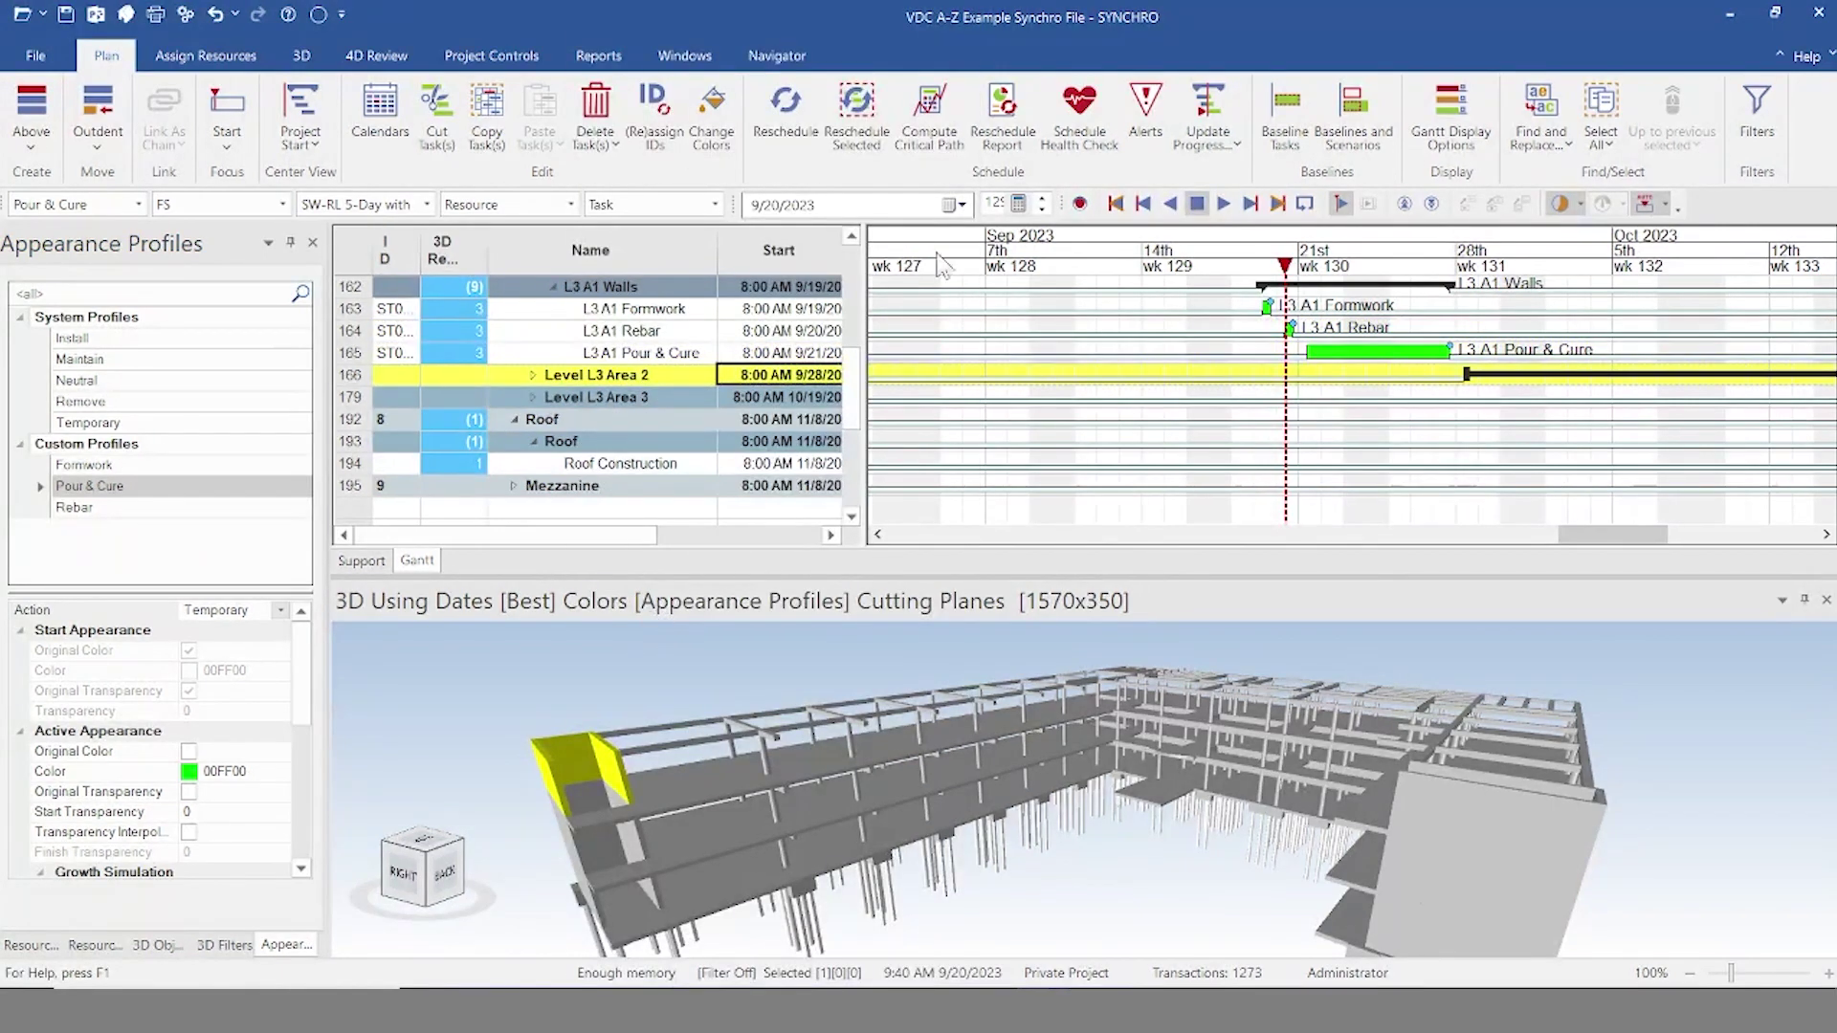
pyautogui.moveTo(1282, 264)
pyautogui.mouseDown()
pyautogui.moveTo(1252, 269)
pyautogui.moveTo(1378, 311)
pyautogui.moveTo(1613, 332)
pyautogui.mouseUp()
pyautogui.press('Left')
pyautogui.press('Left')
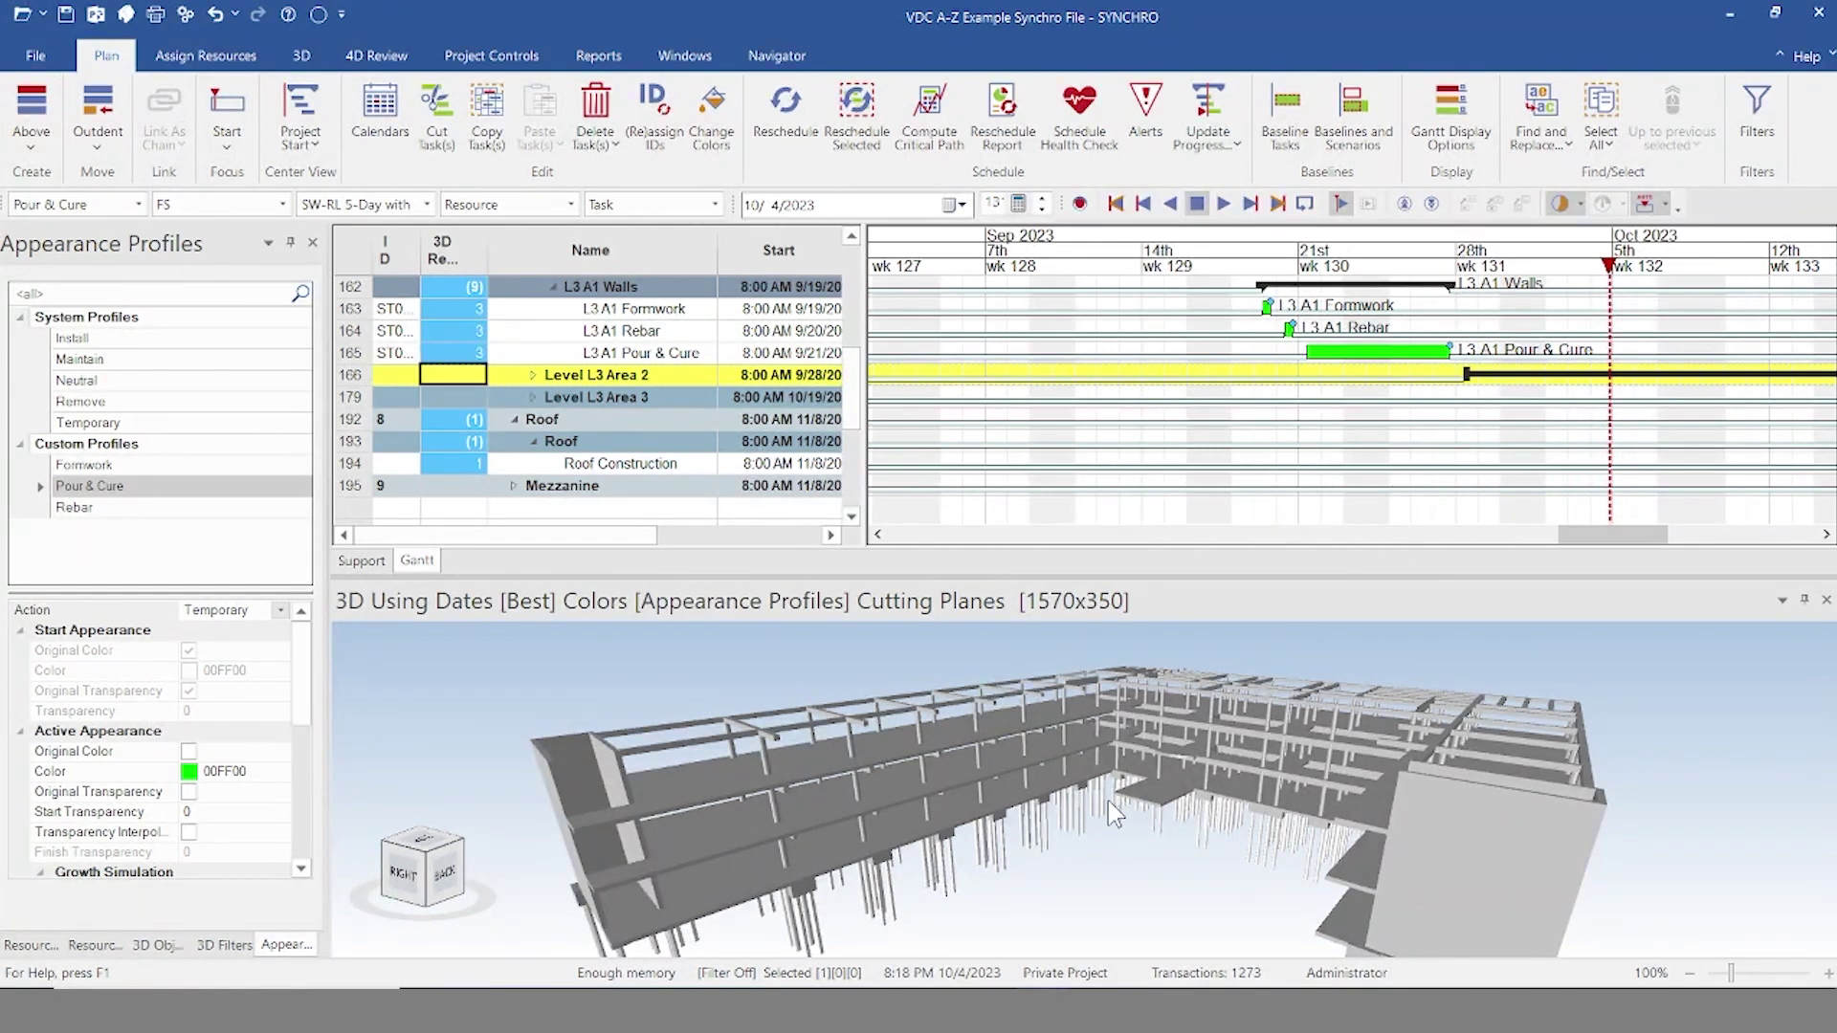
pyautogui.moveTo(1145, 904); pyautogui.dragTo(1198, 766, button='middle')
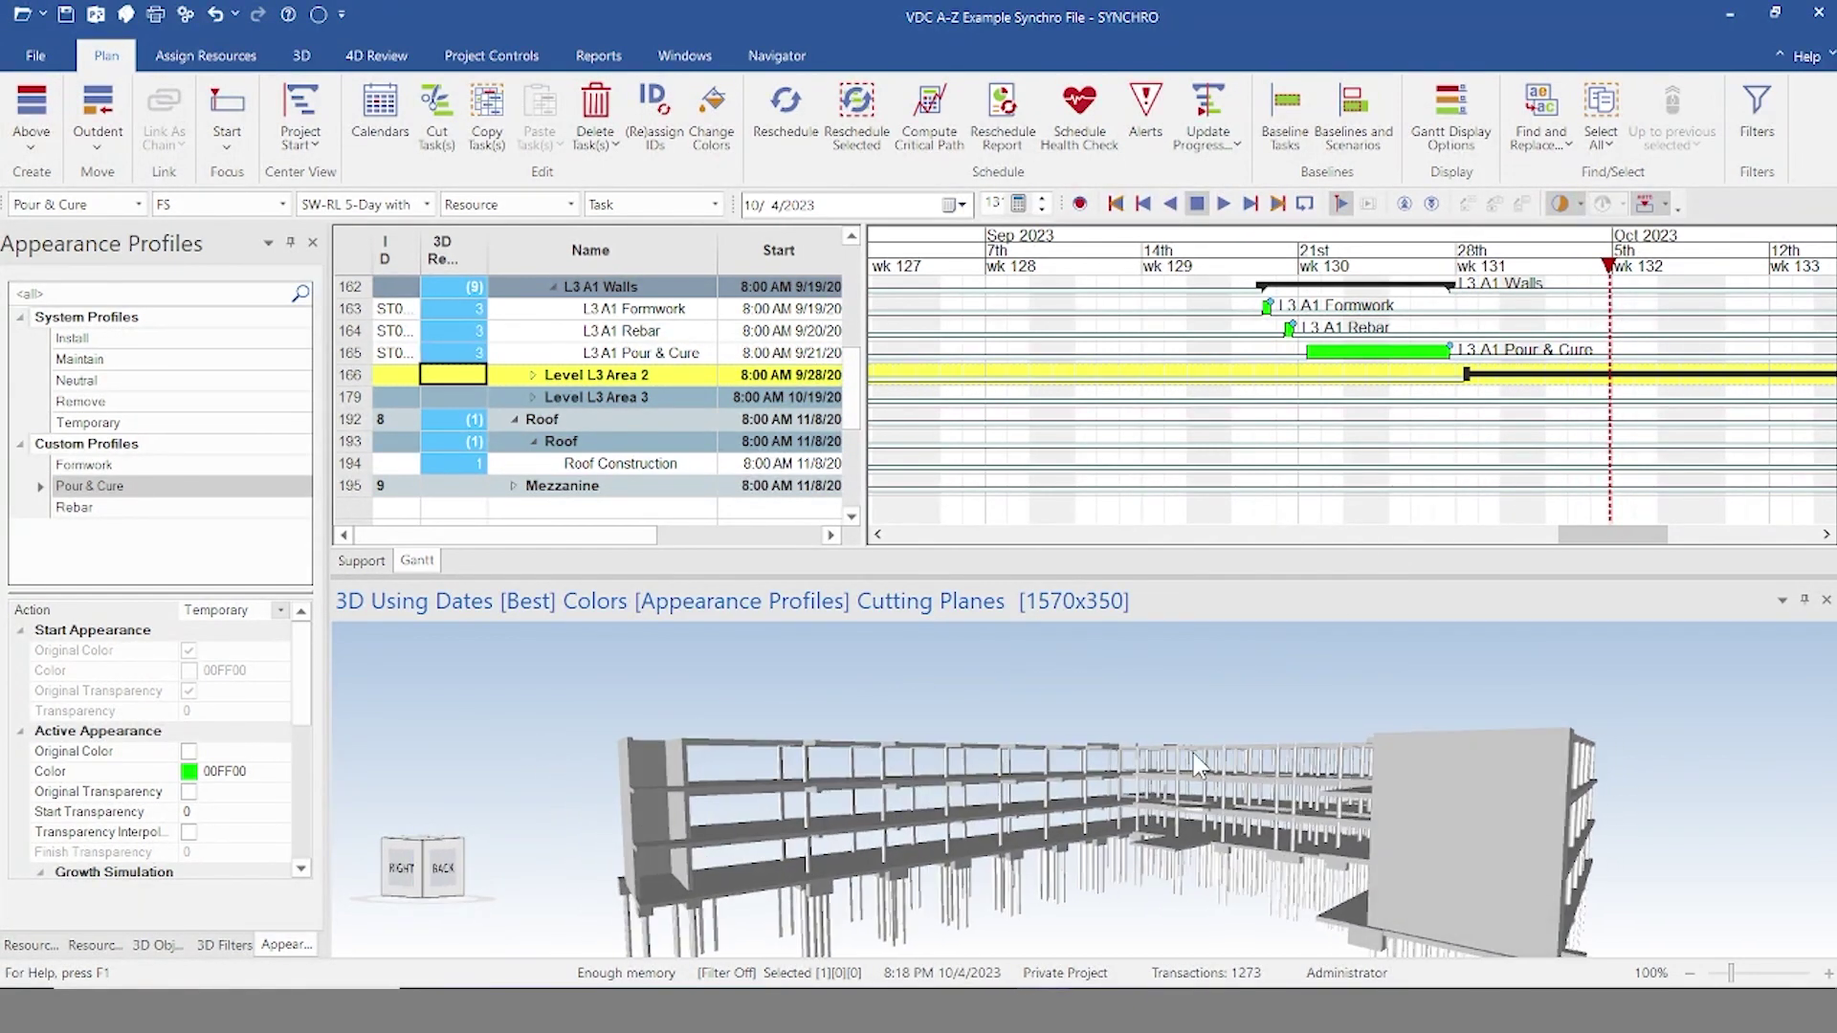
# Step: Move the date back to 9/16/2023 and box-select the 13 upper-level columns
pyautogui.moveTo(1614, 278); pyautogui.dragTo(1208, 322)
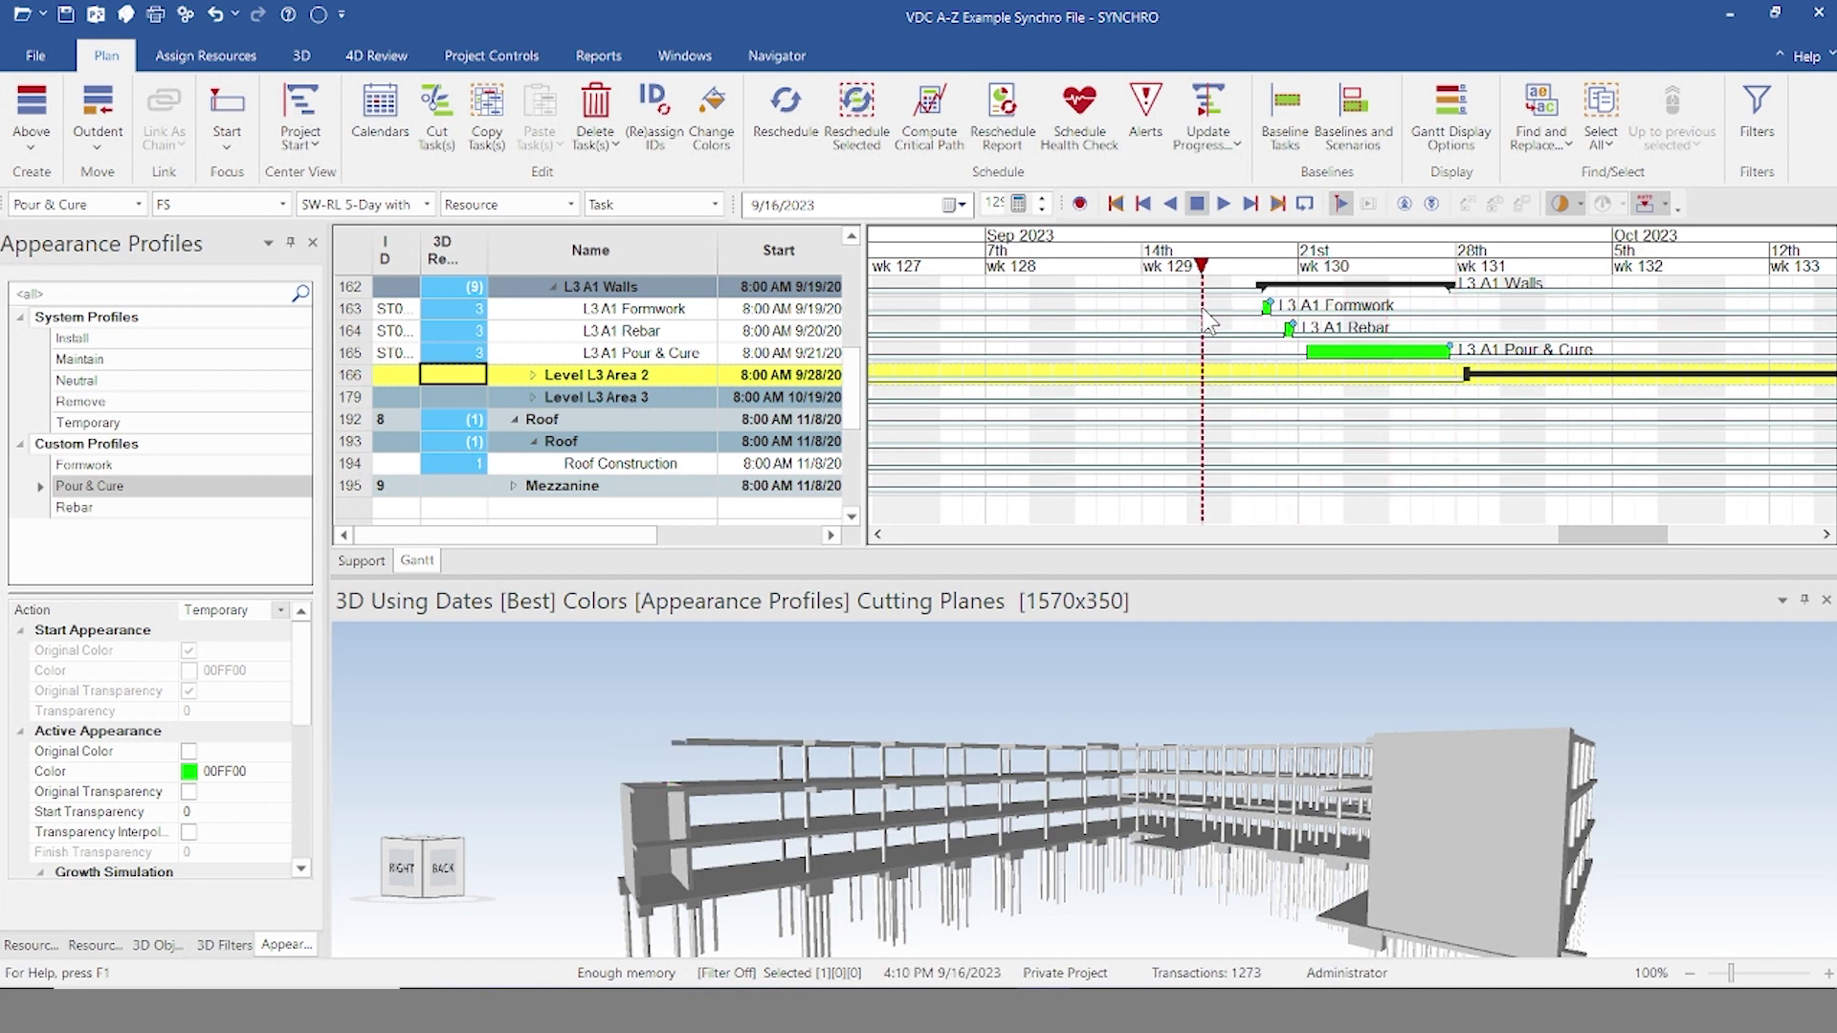
pyautogui.moveTo(1070, 690)
pyautogui.mouseDown(button='middle')
pyautogui.moveTo(1087, 690)
pyautogui.moveTo(1043, 708)
pyautogui.mouseUp(button='middle')
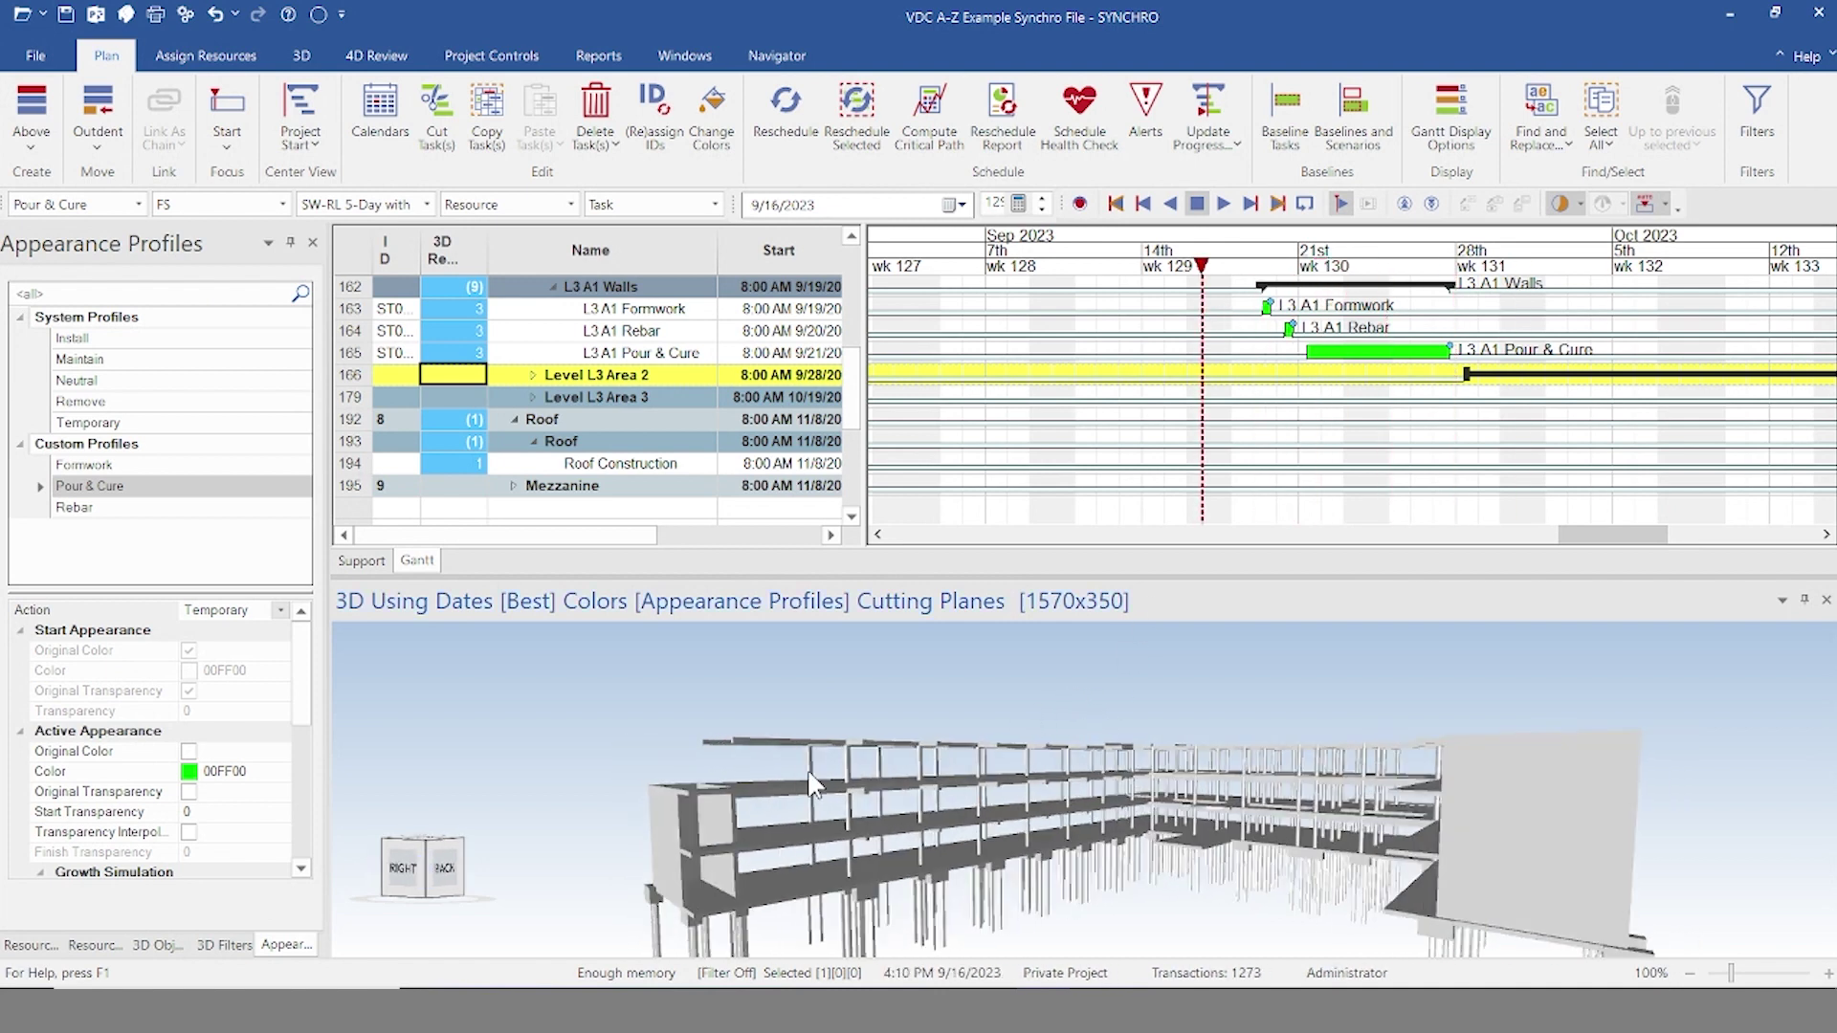
pyautogui.moveTo(784, 756); pyautogui.dragTo(1117, 766)
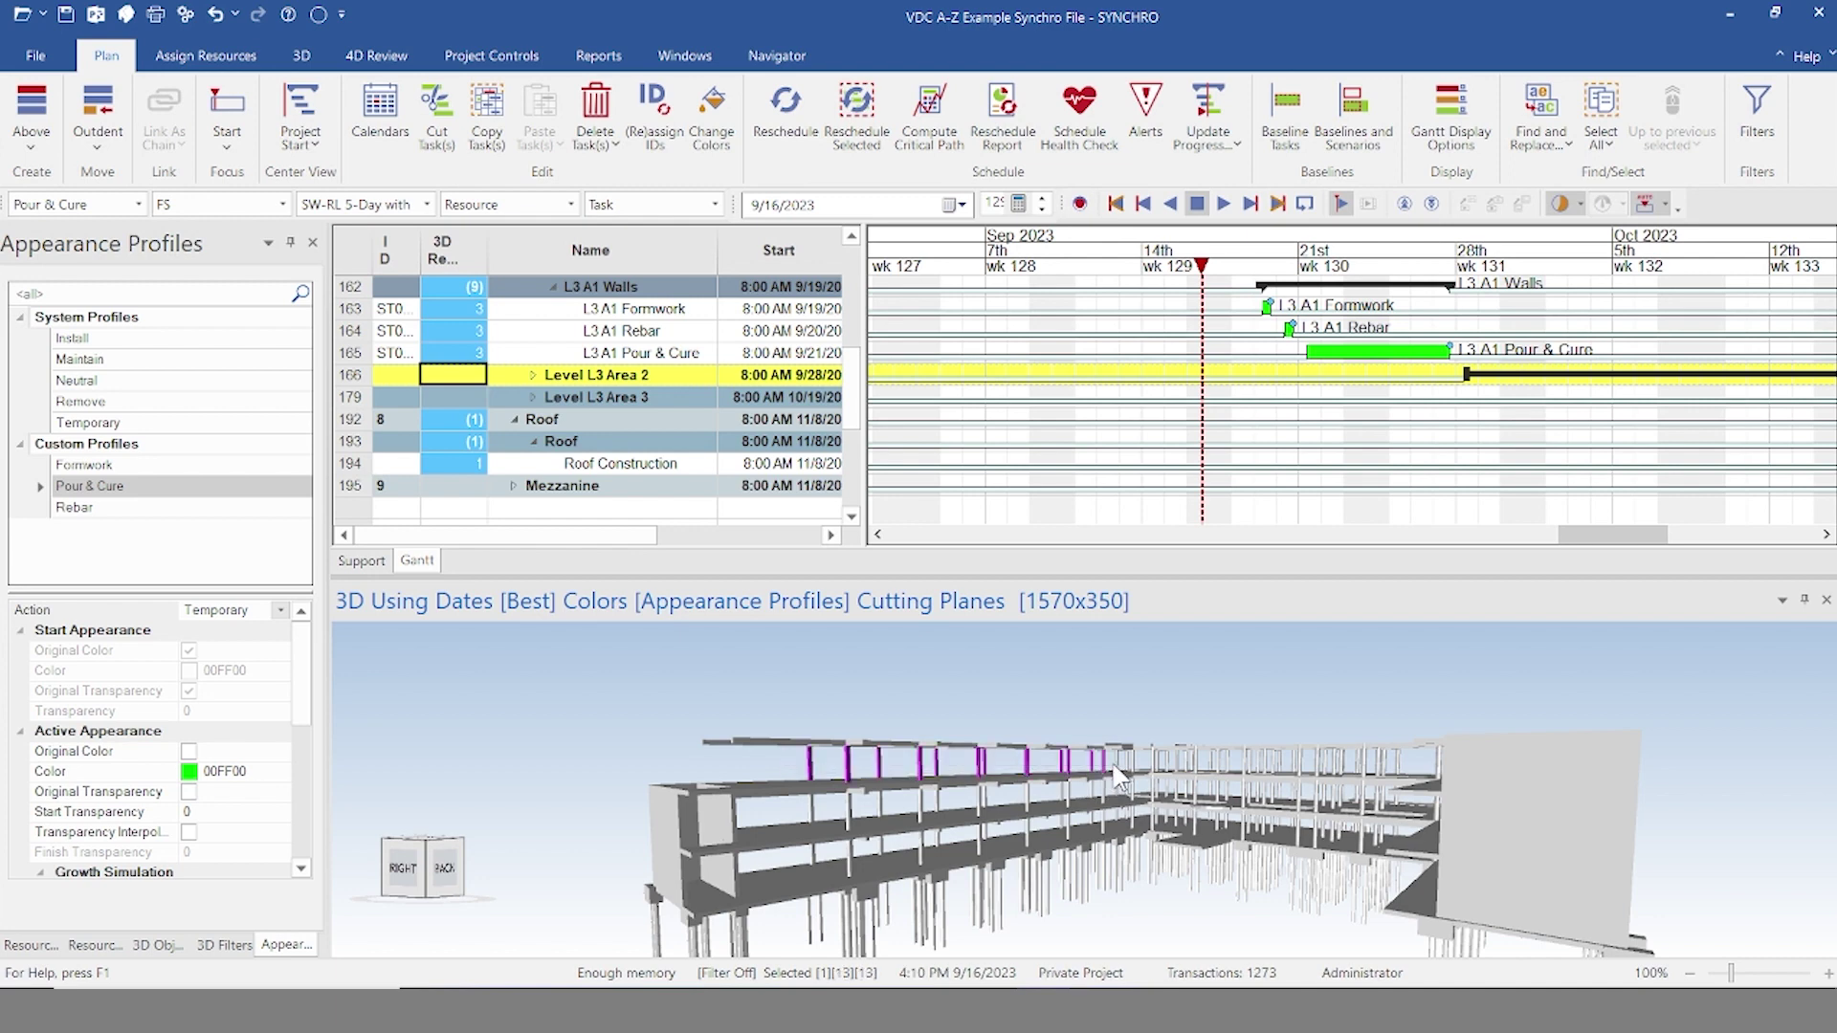
# Step: Collapse L3 A1 Walls, expand L3 A1 Columns, and make Formwork the active profile
pyautogui.scroll(1, 514, 313)
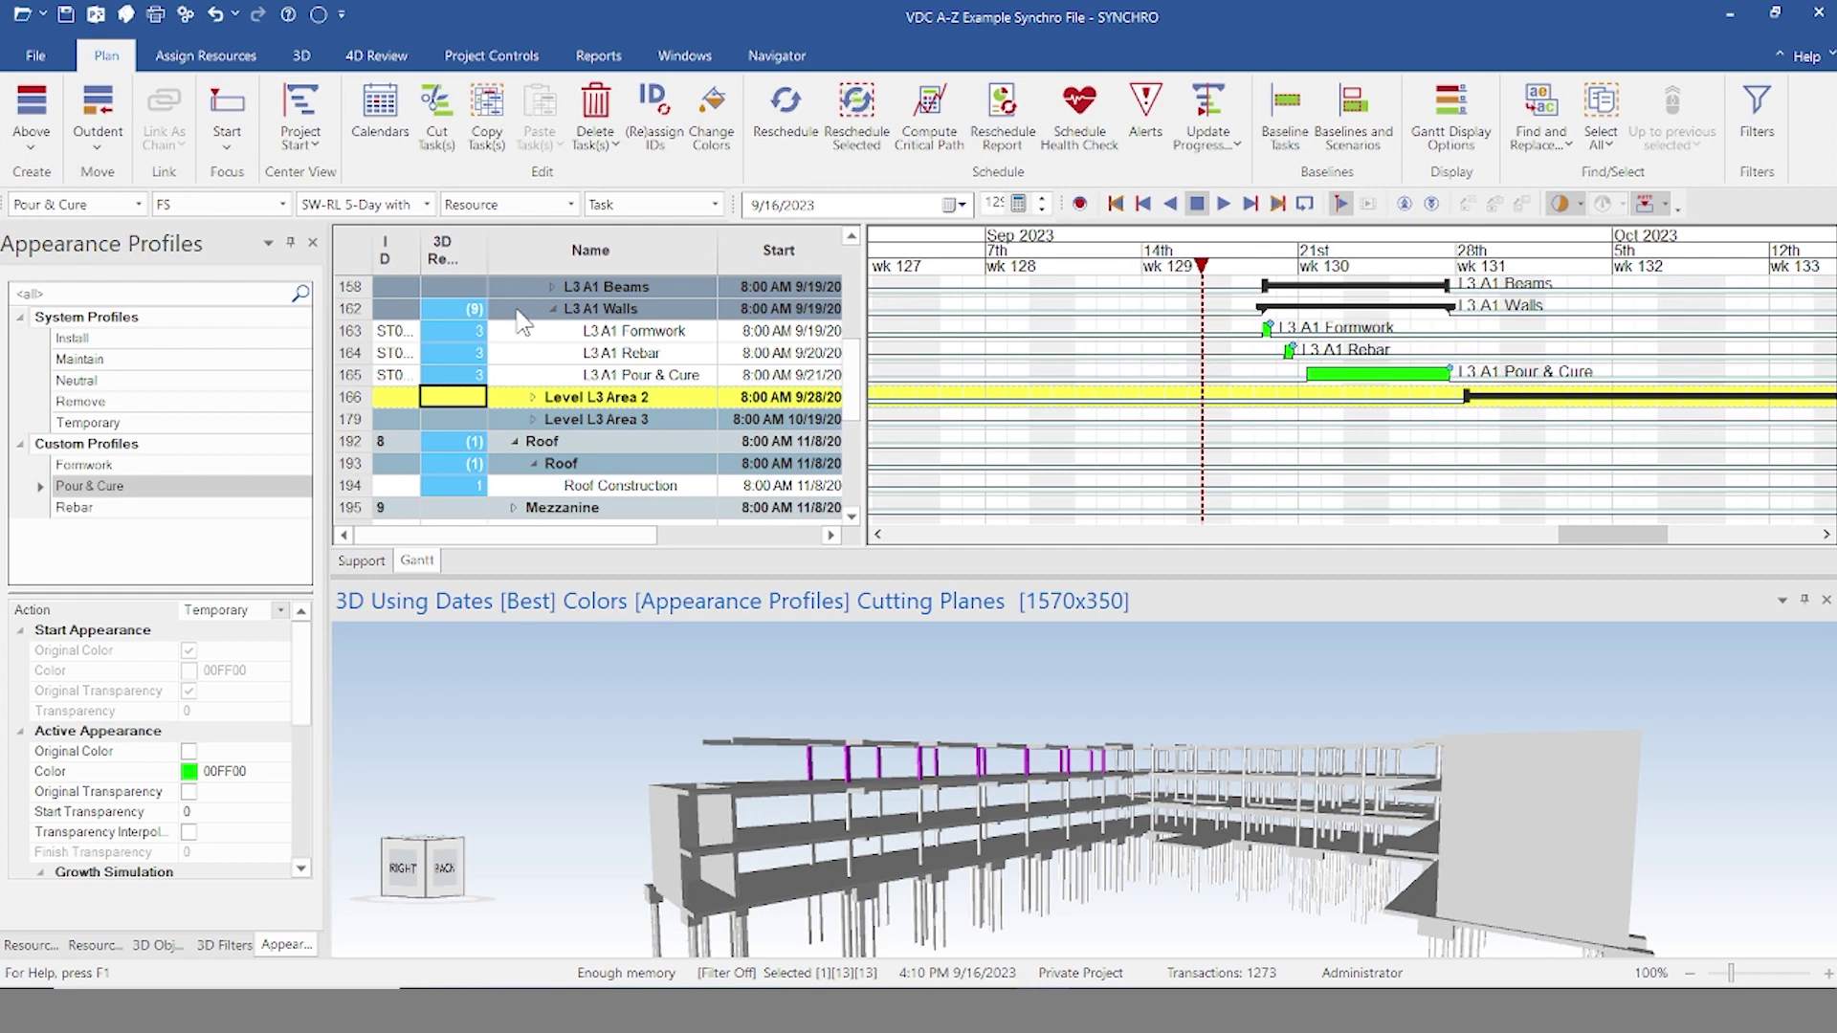
pyautogui.click(554, 310)
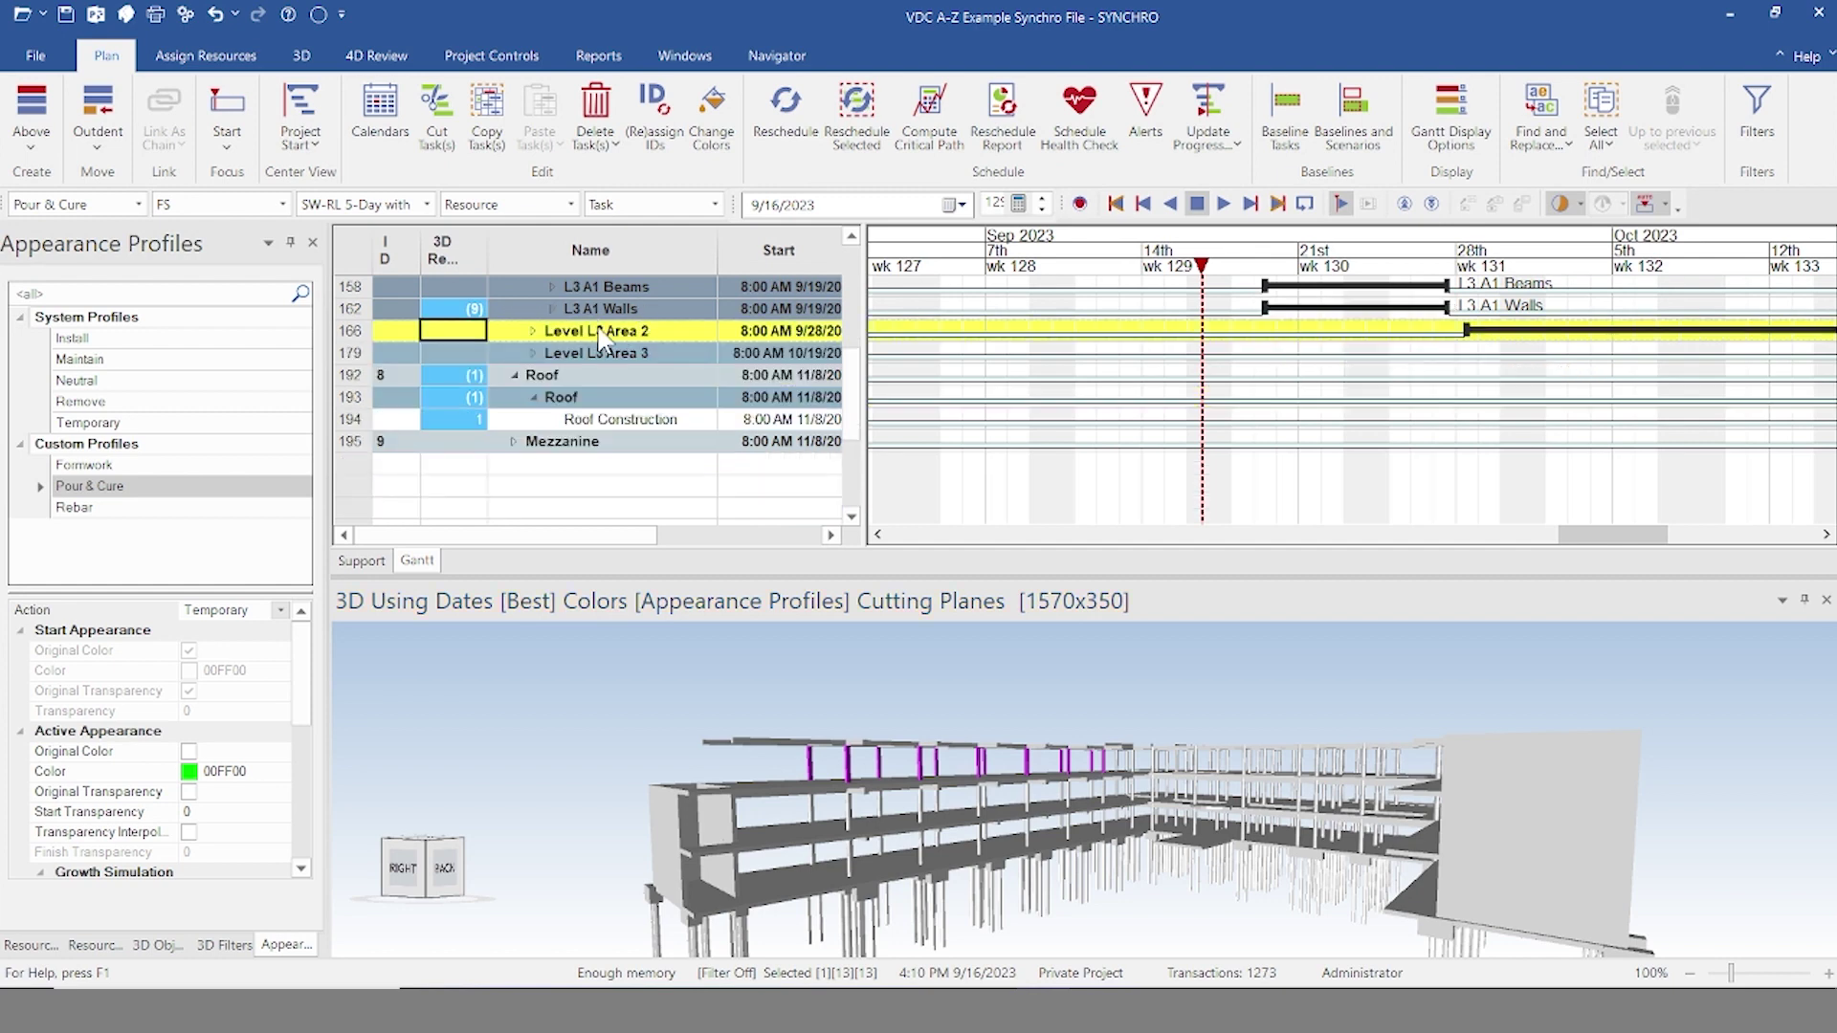
pyautogui.scroll(1, 613, 332)
pyautogui.click(552, 287)
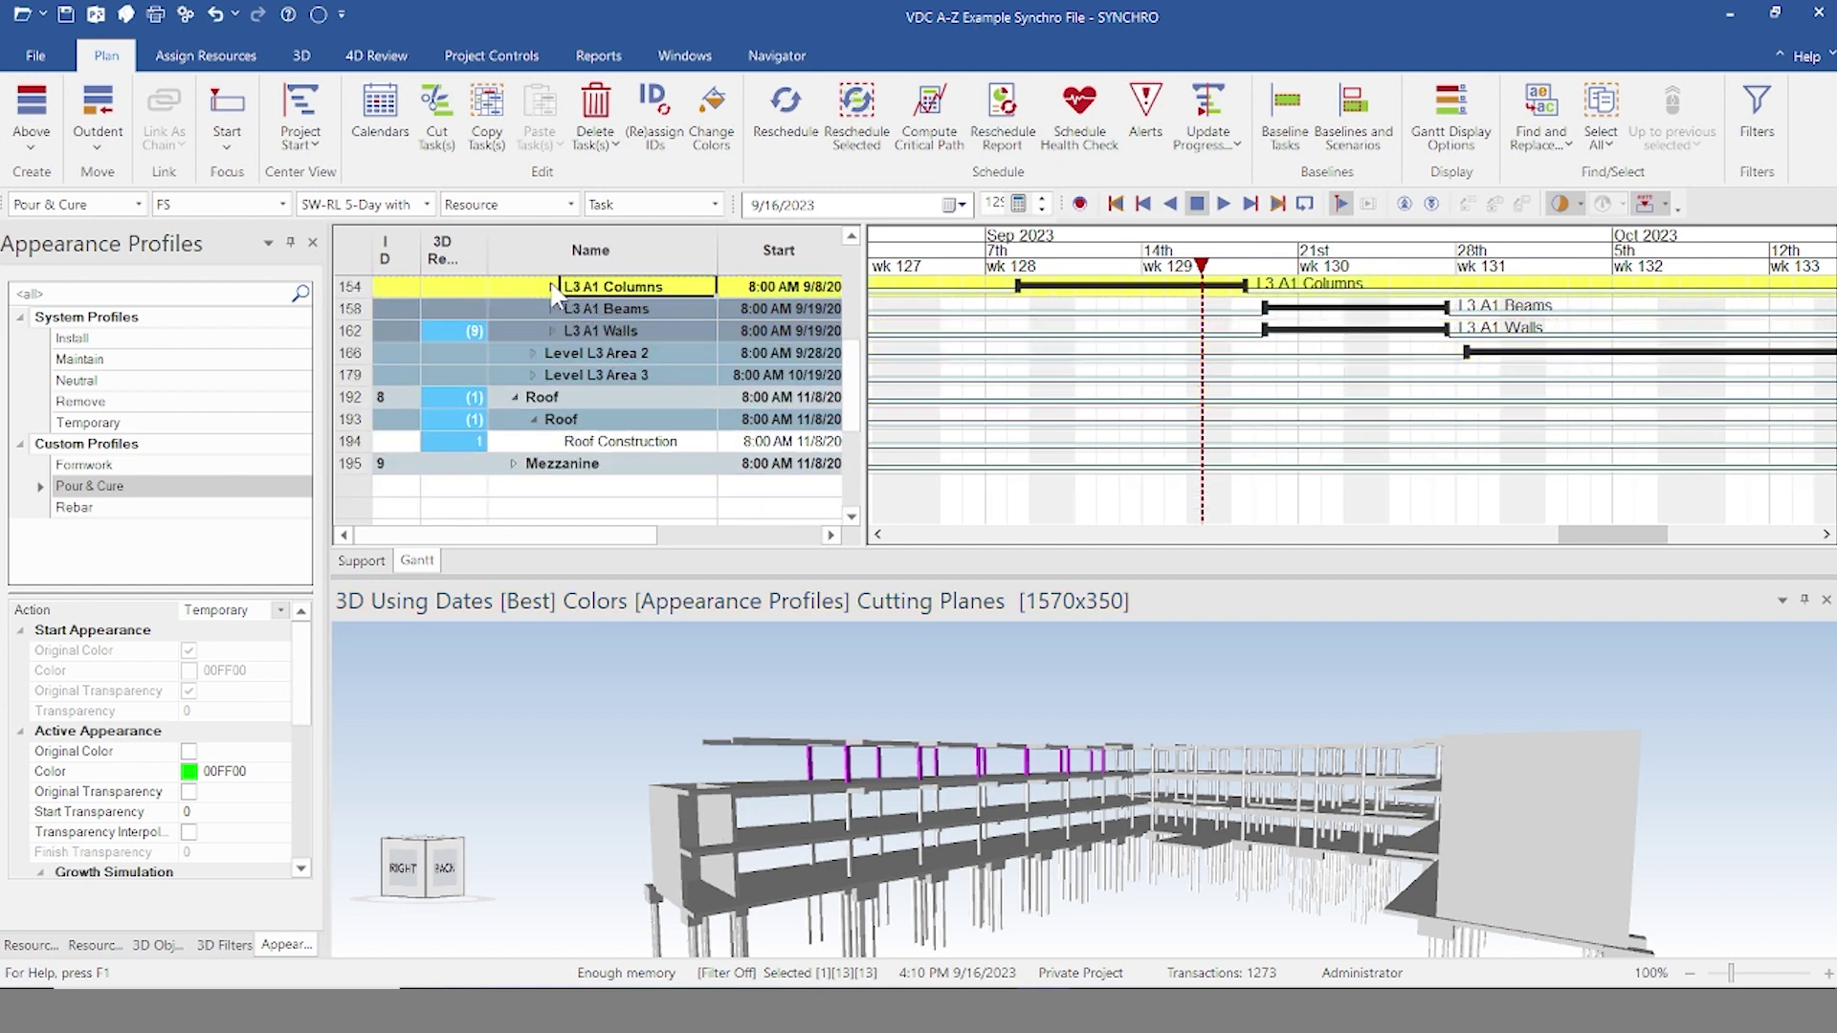
pyautogui.click(552, 287)
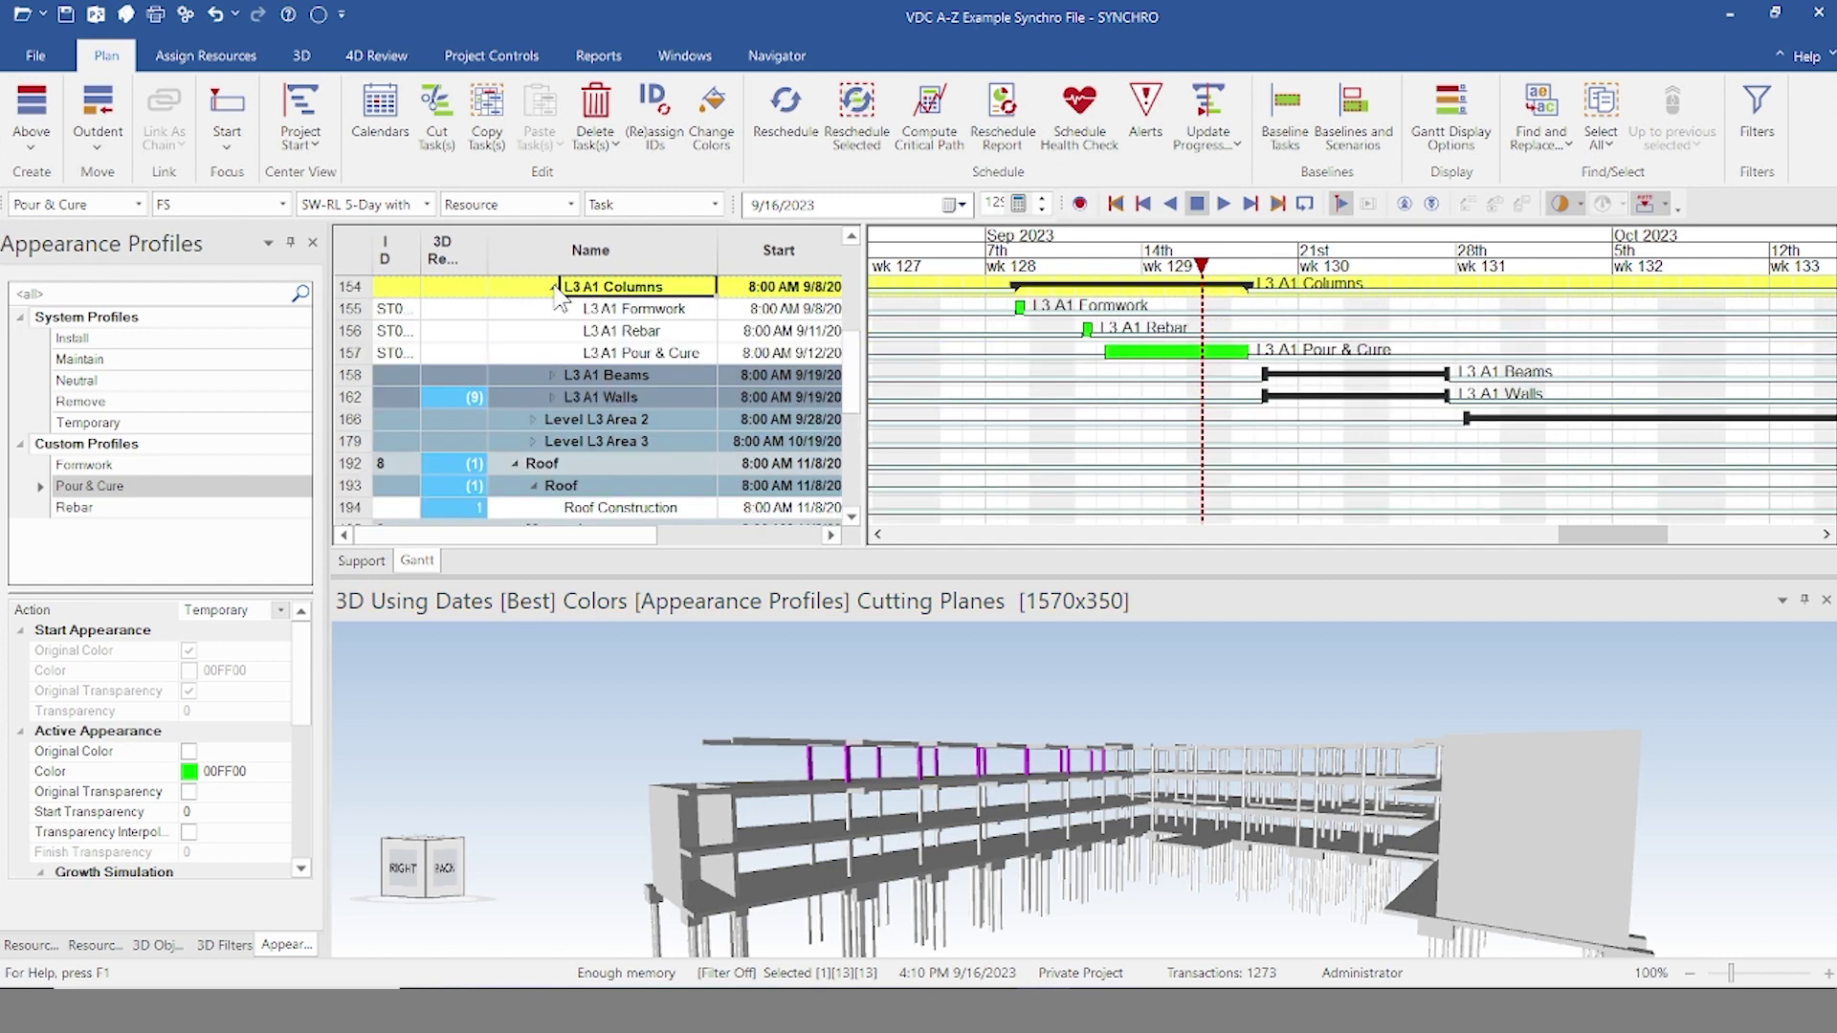
pyautogui.click(159, 465)
# Step: Assign the 13 selected columns to the L3 A1 Formwork task
pyautogui.rightClick(670, 311)
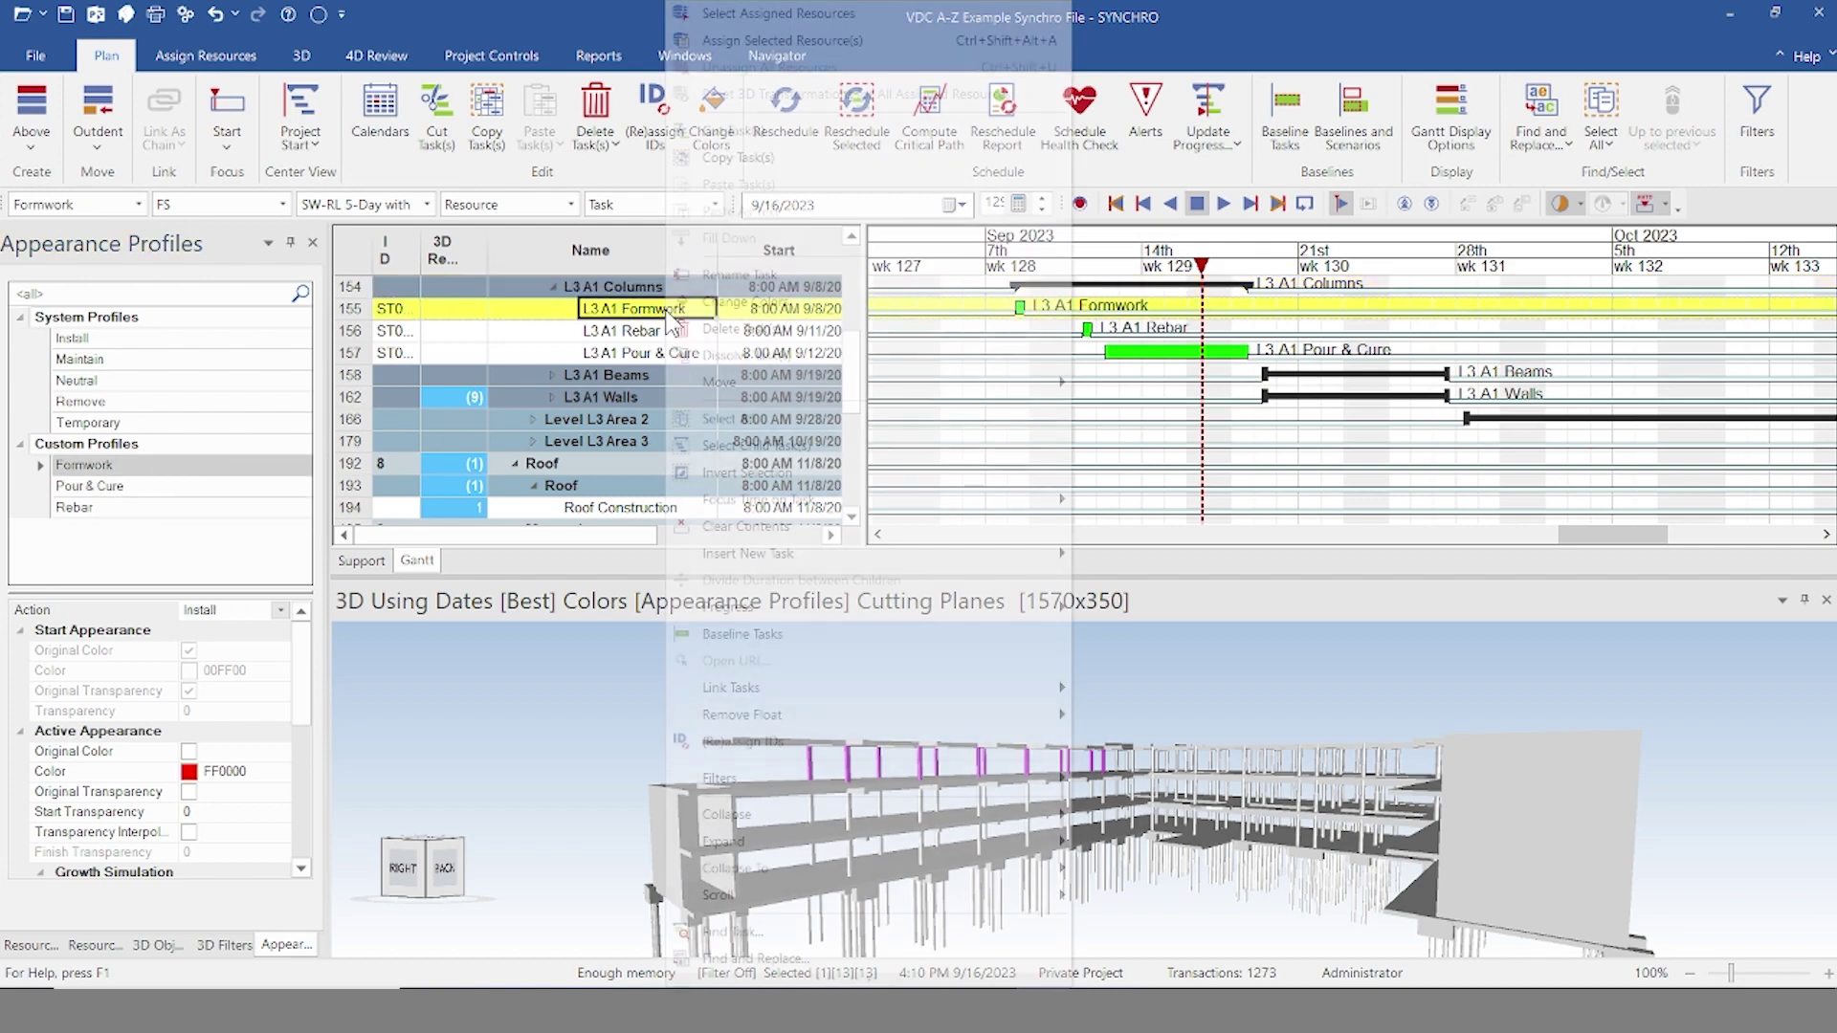
pyautogui.click(772, 42)
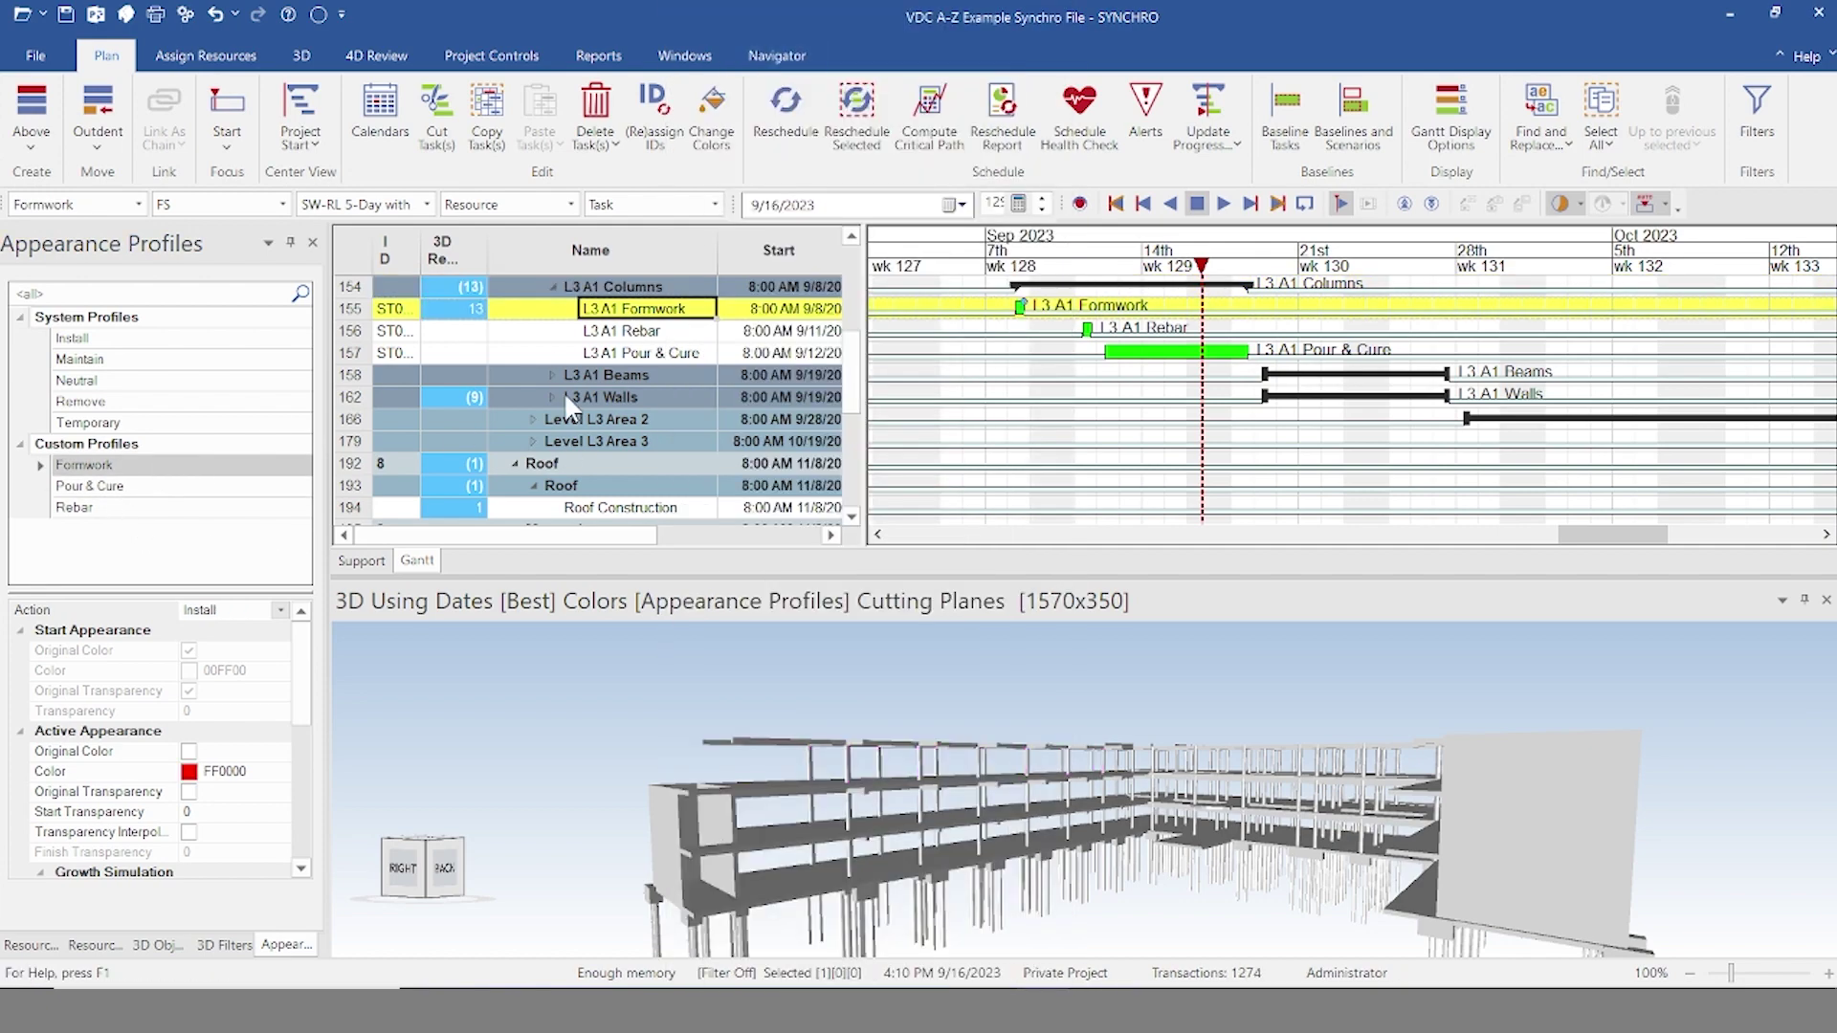
pyautogui.rightClick(553, 317)
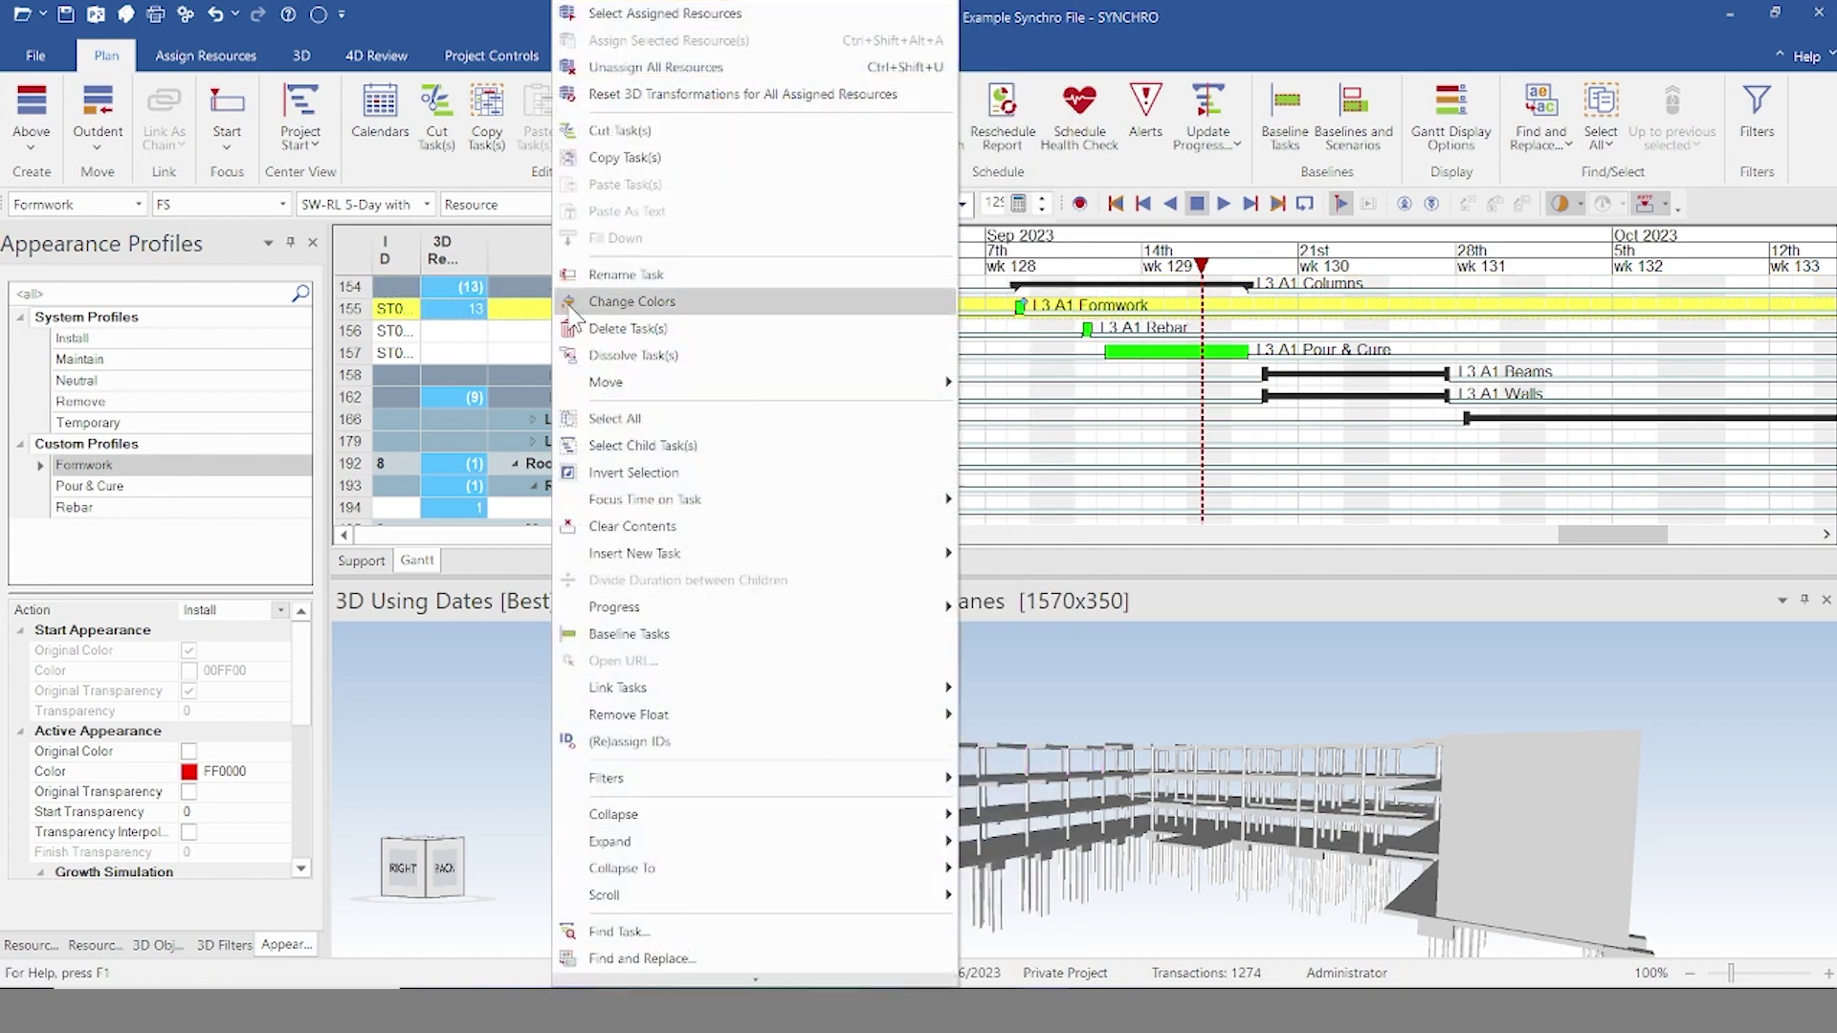
pyautogui.click(631, 21)
# Step: Assign the columns to L3 A1 Rebar using the Rebar profile
pyautogui.click(119, 486)
pyautogui.click(115, 510)
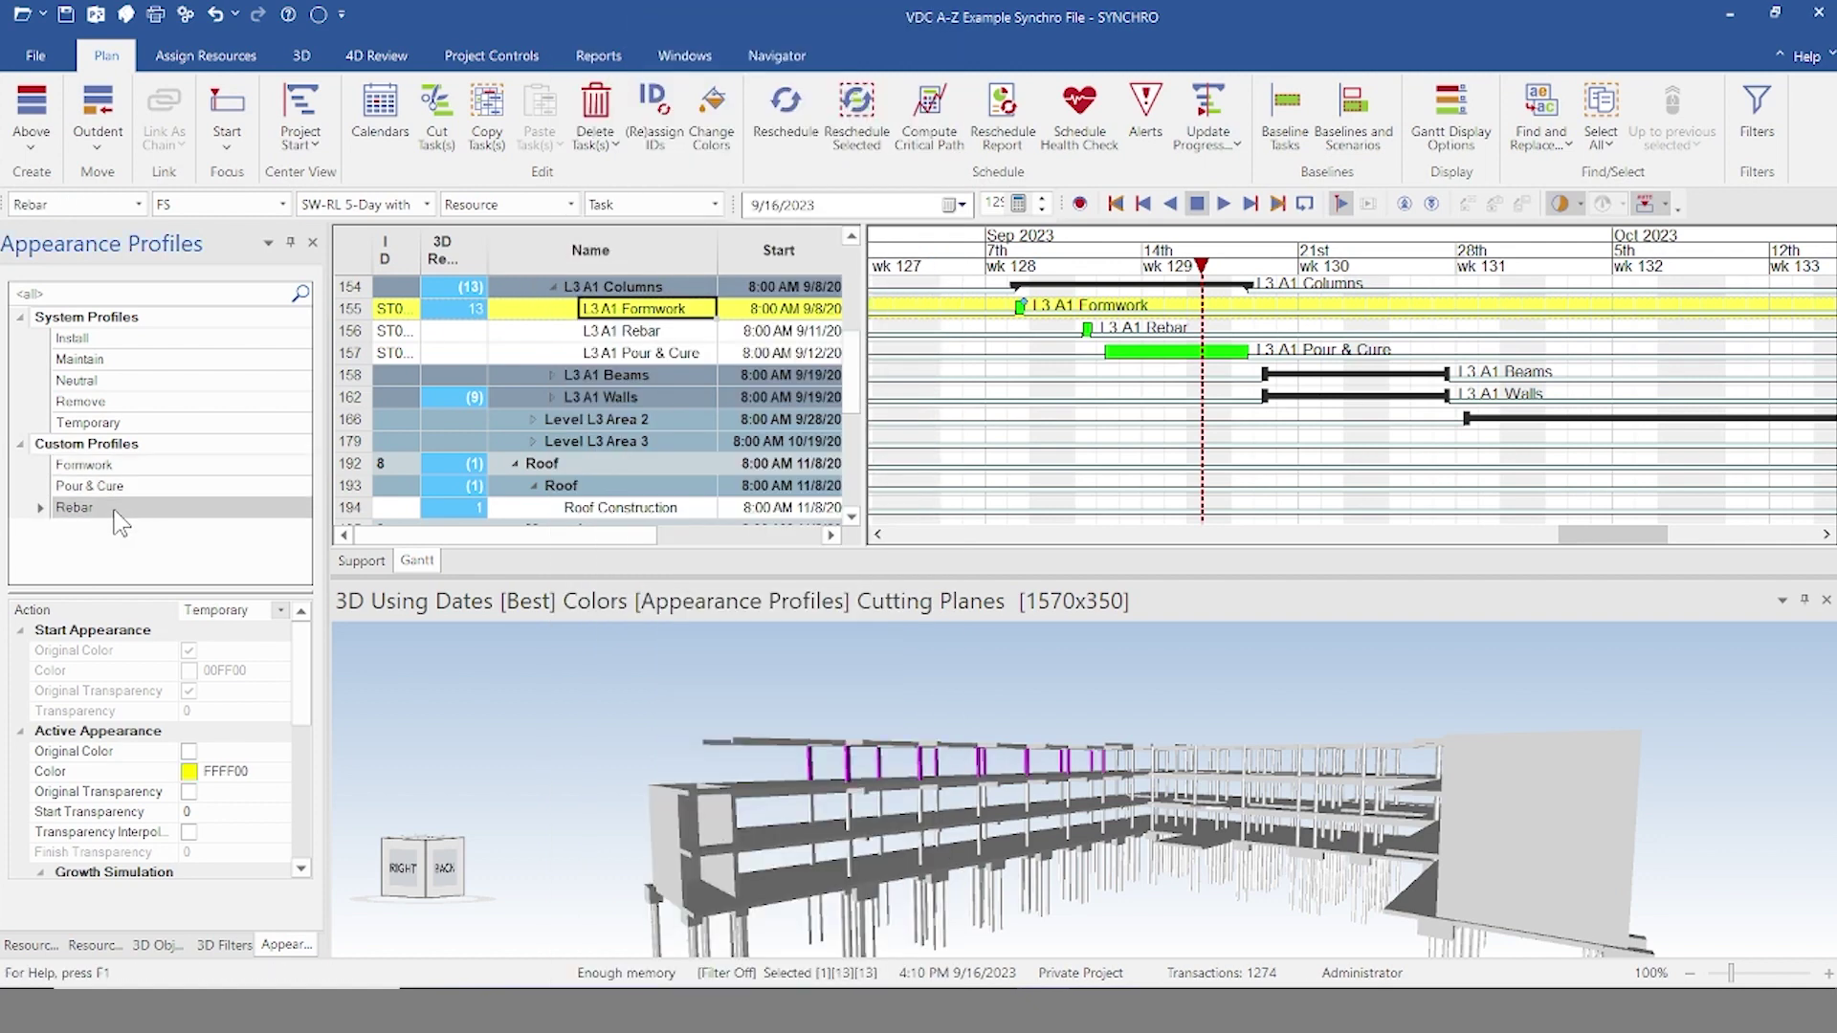
pyautogui.rightClick(688, 337)
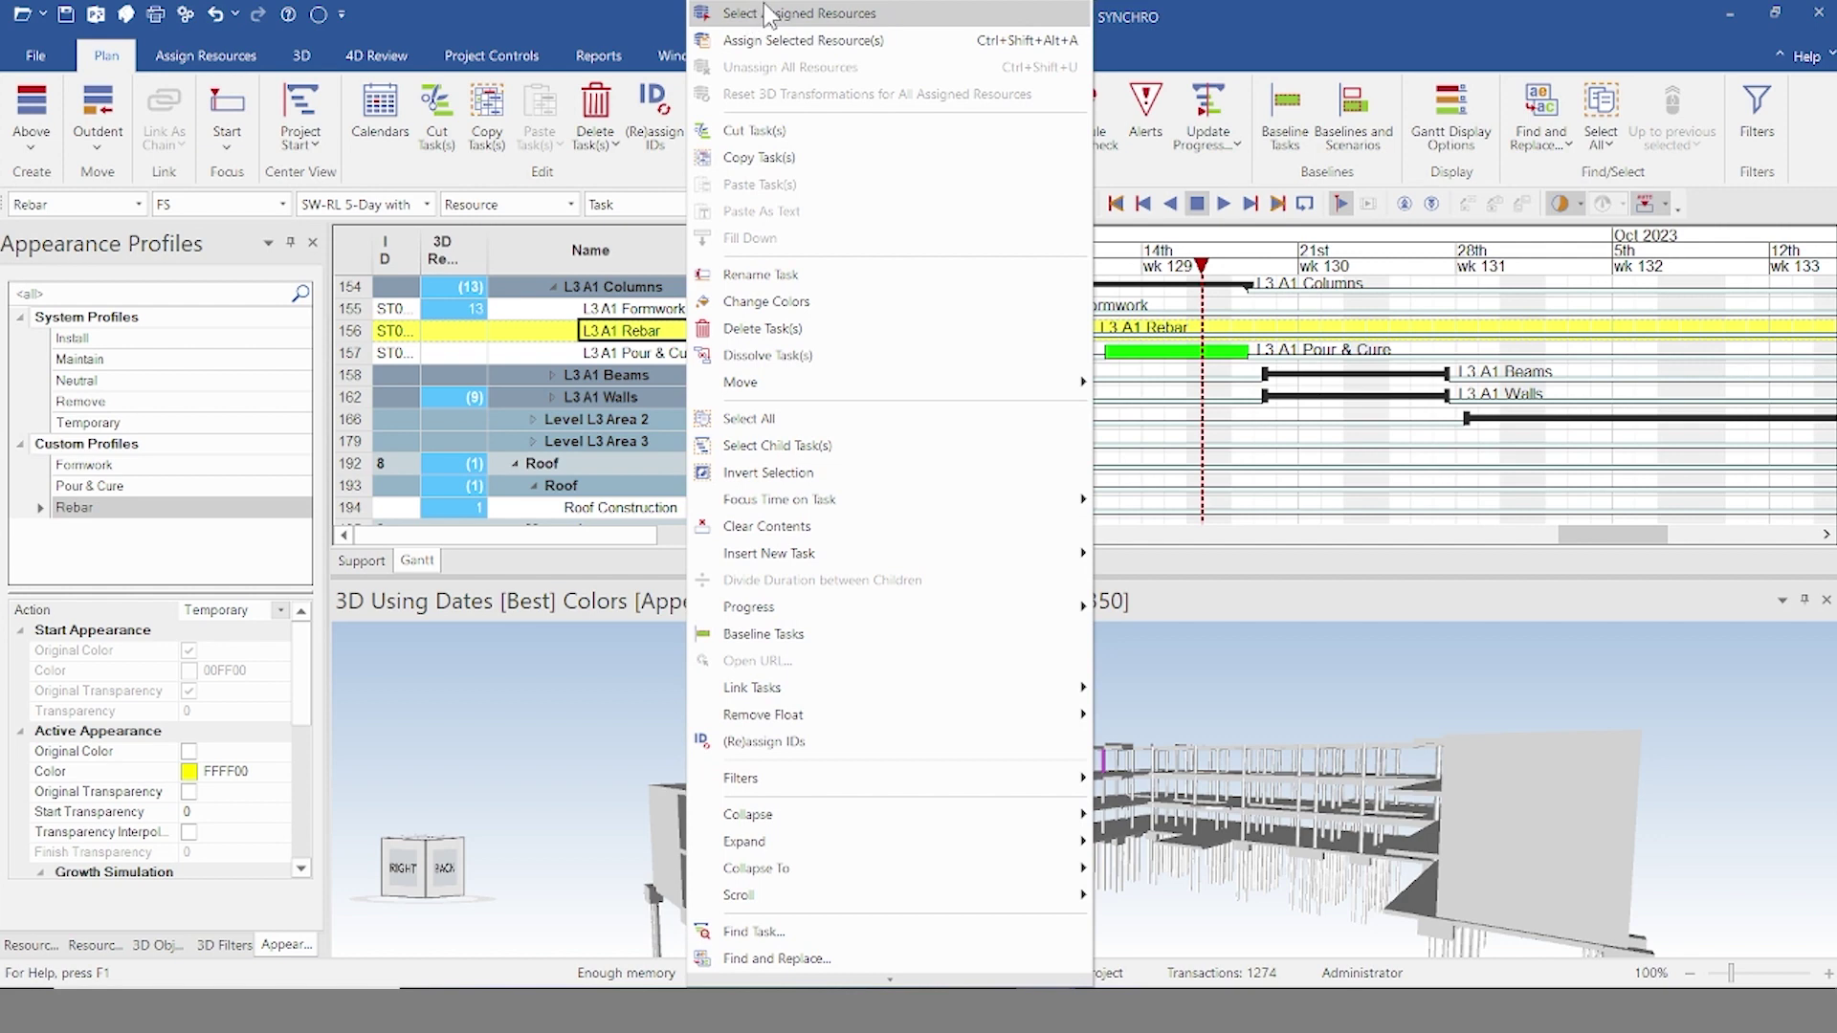
pyautogui.click(783, 44)
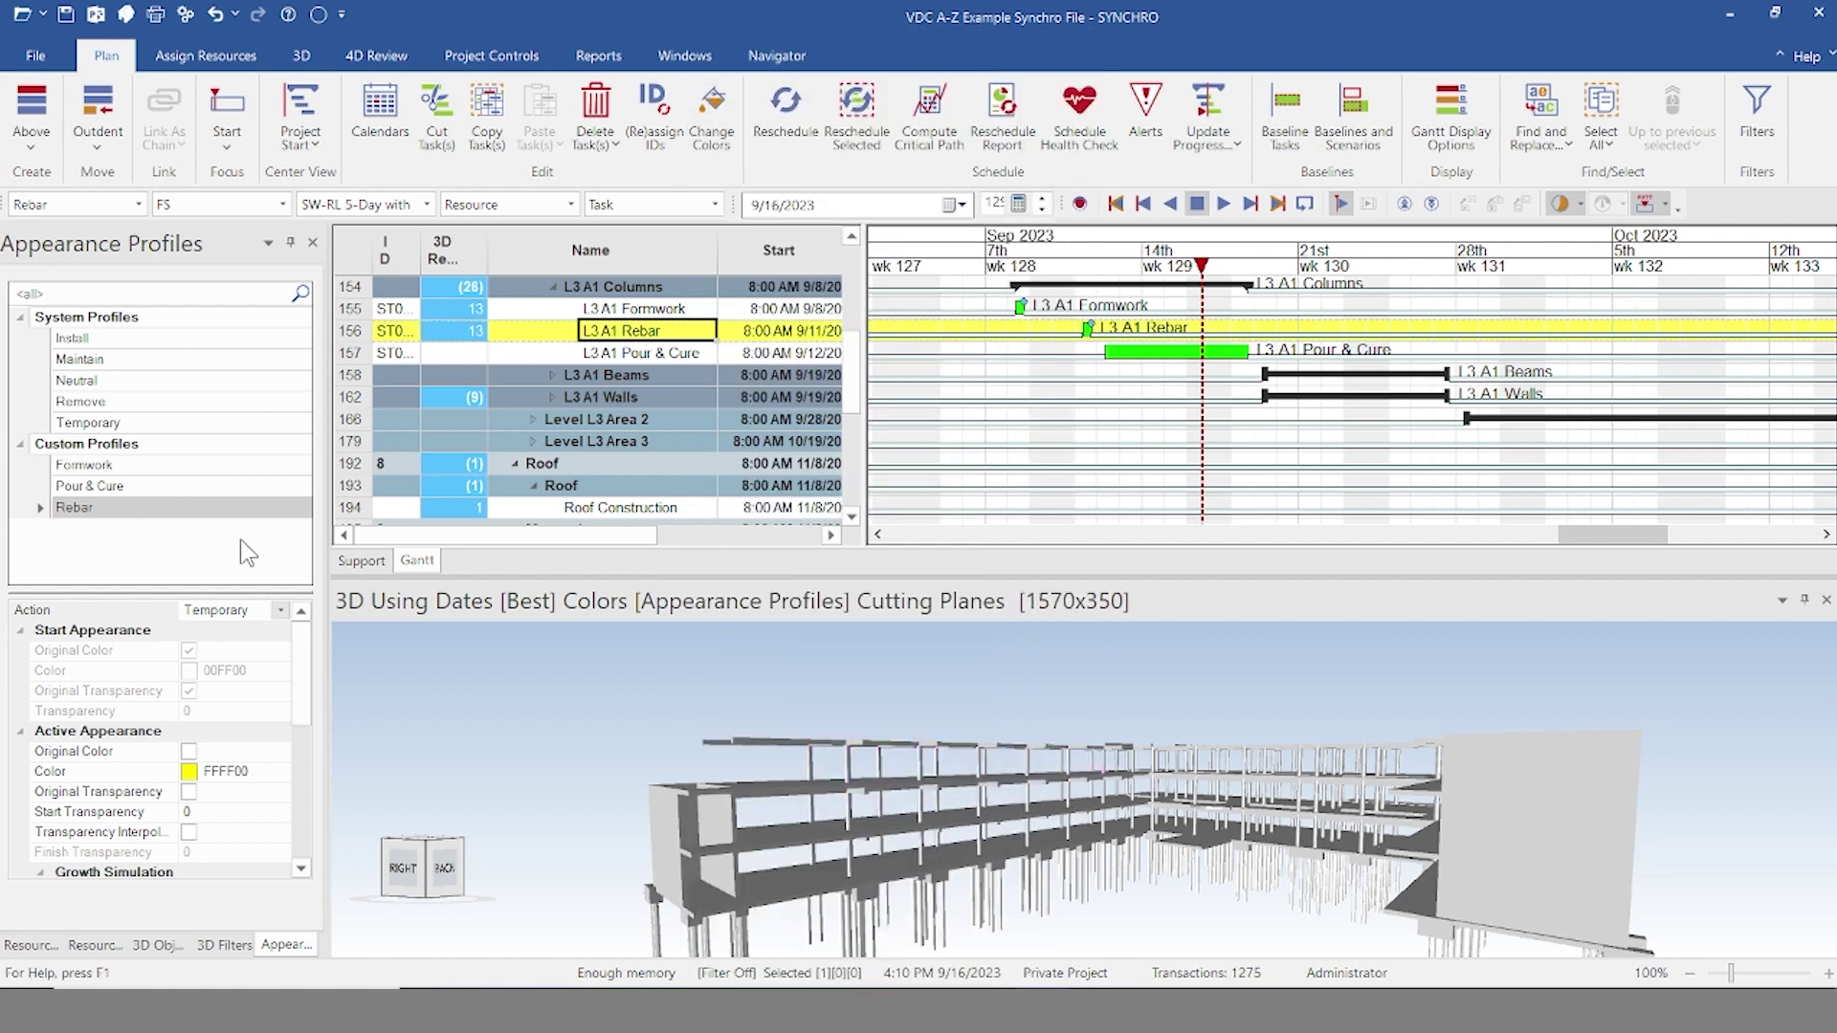
pyautogui.rightClick(478, 331)
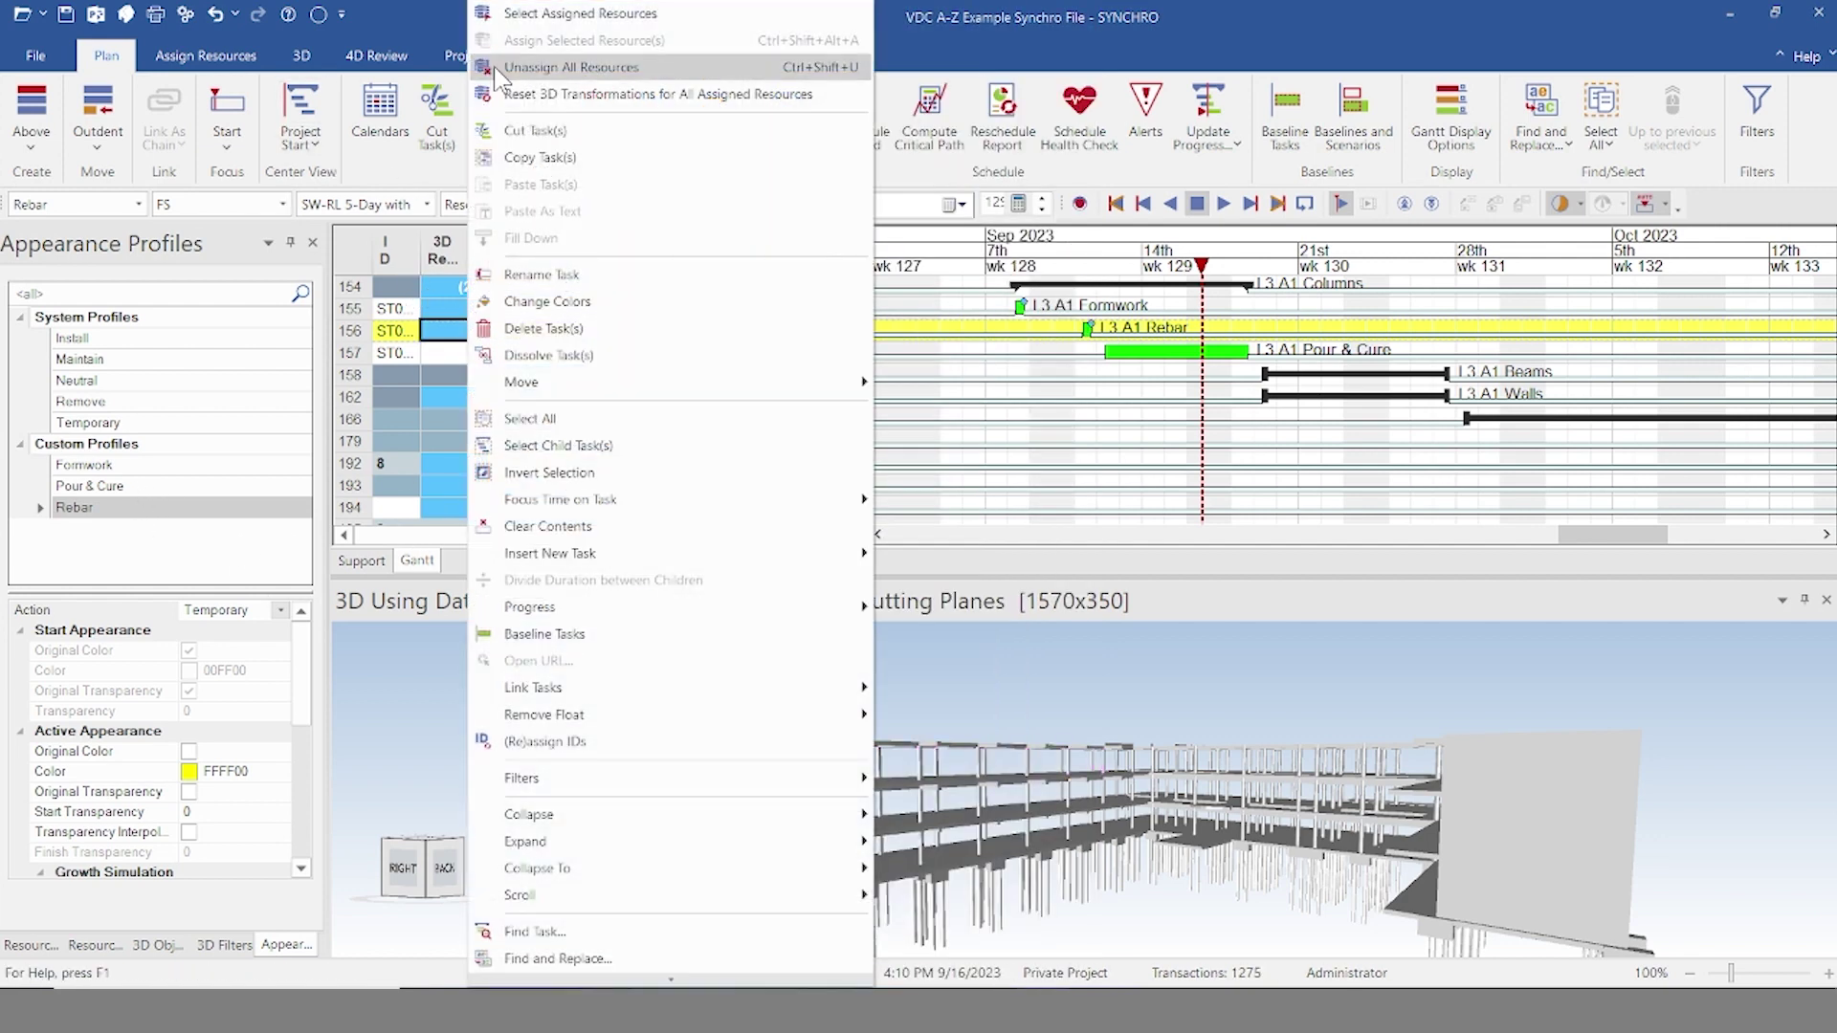
pyautogui.click(555, 14)
# Step: Assign the columns to L3 A1 Pour & Cure with the Pour & Cure profile
pyautogui.click(134, 486)
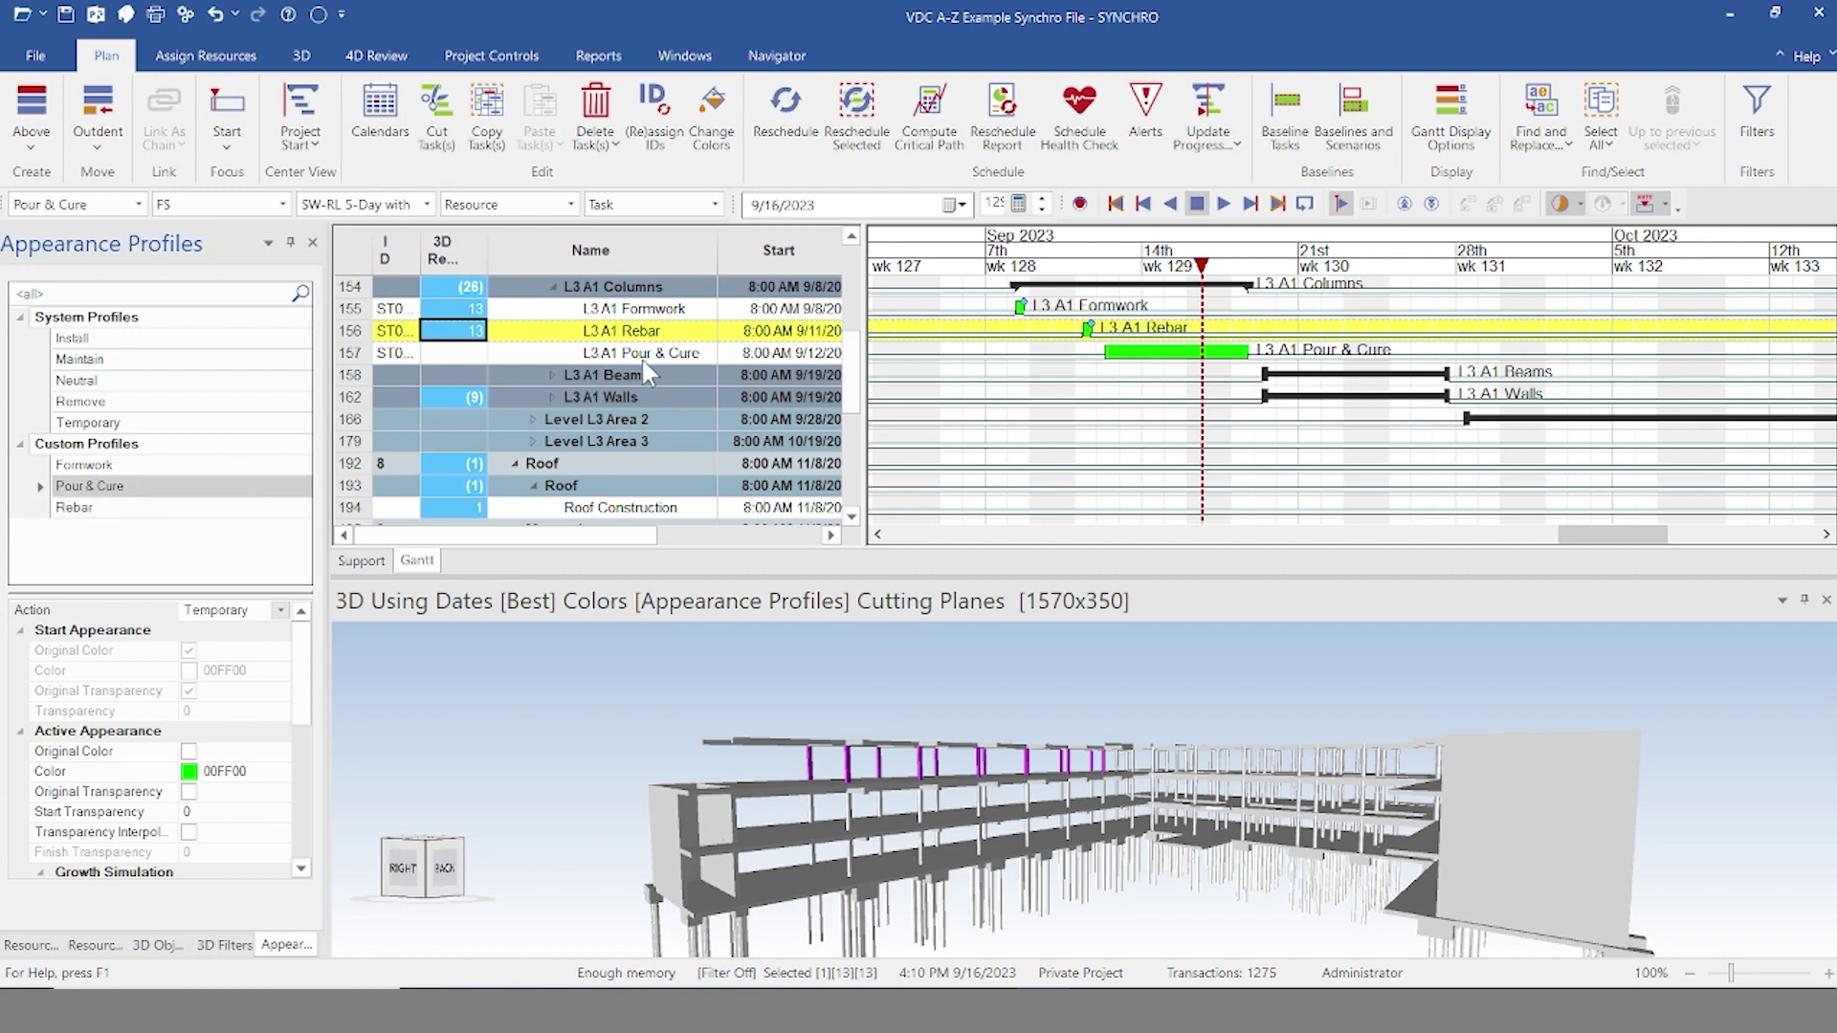
pyautogui.rightClick(651, 359)
pyautogui.click(736, 40)
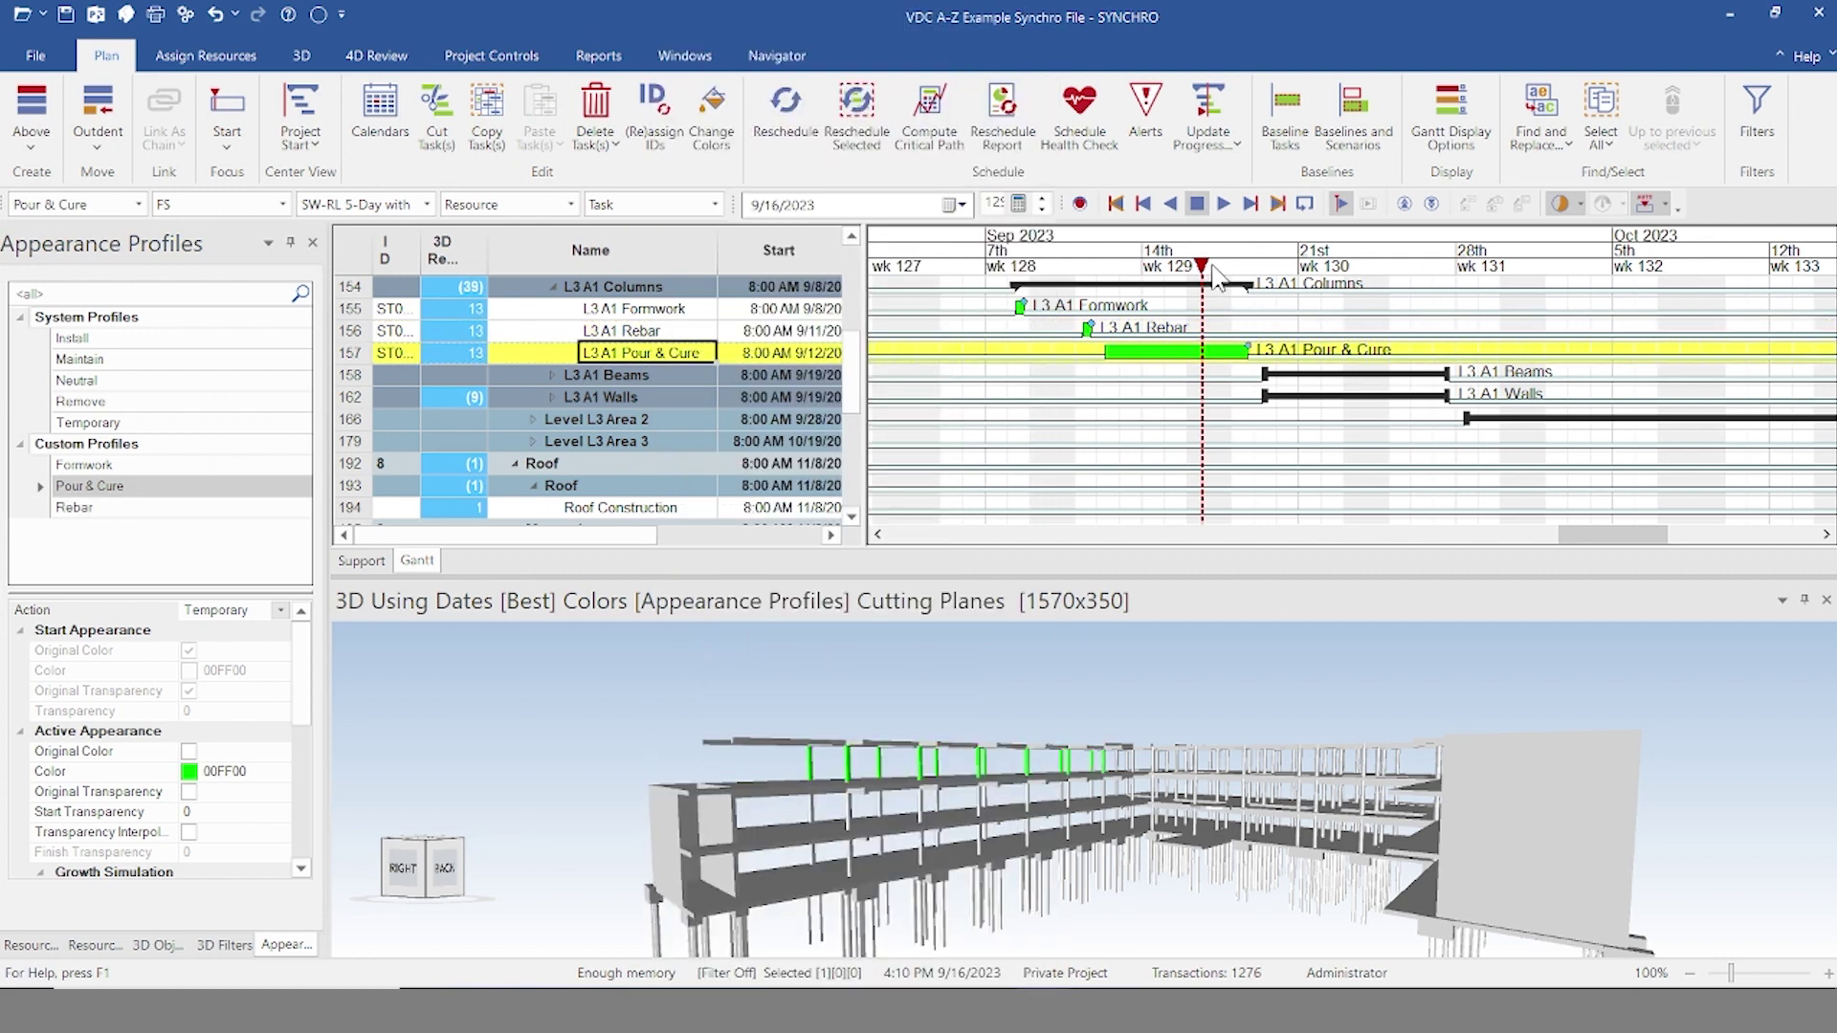
pyautogui.moveTo(1204, 272); pyautogui.dragTo(1020, 364)
# Step: Box-select the top-level beams and assign them to the L3 A1 Beams Formwork task
pyautogui.moveTo(1114, 637); pyautogui.dragTo(830, 704, button='middle')
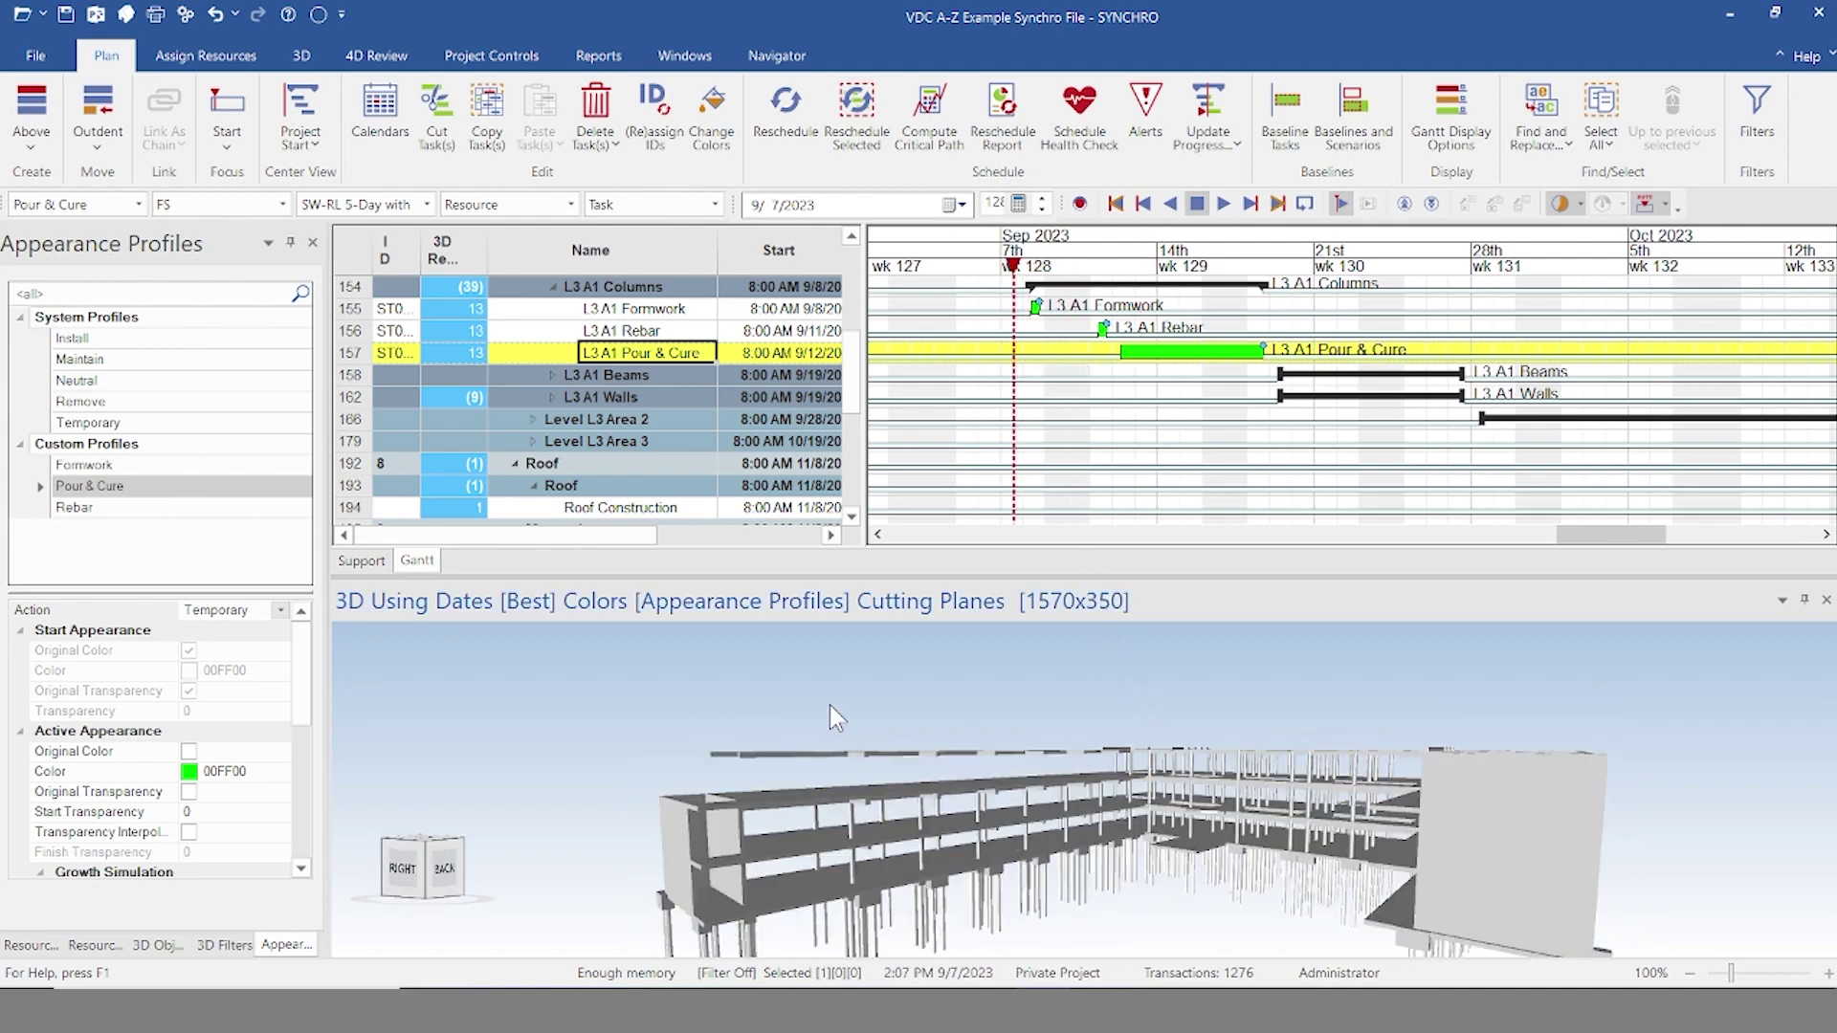
pyautogui.moveTo(646, 686); pyautogui.dragTo(1109, 764)
pyautogui.moveTo(920, 702); pyautogui.dragTo(913, 783, button='middle')
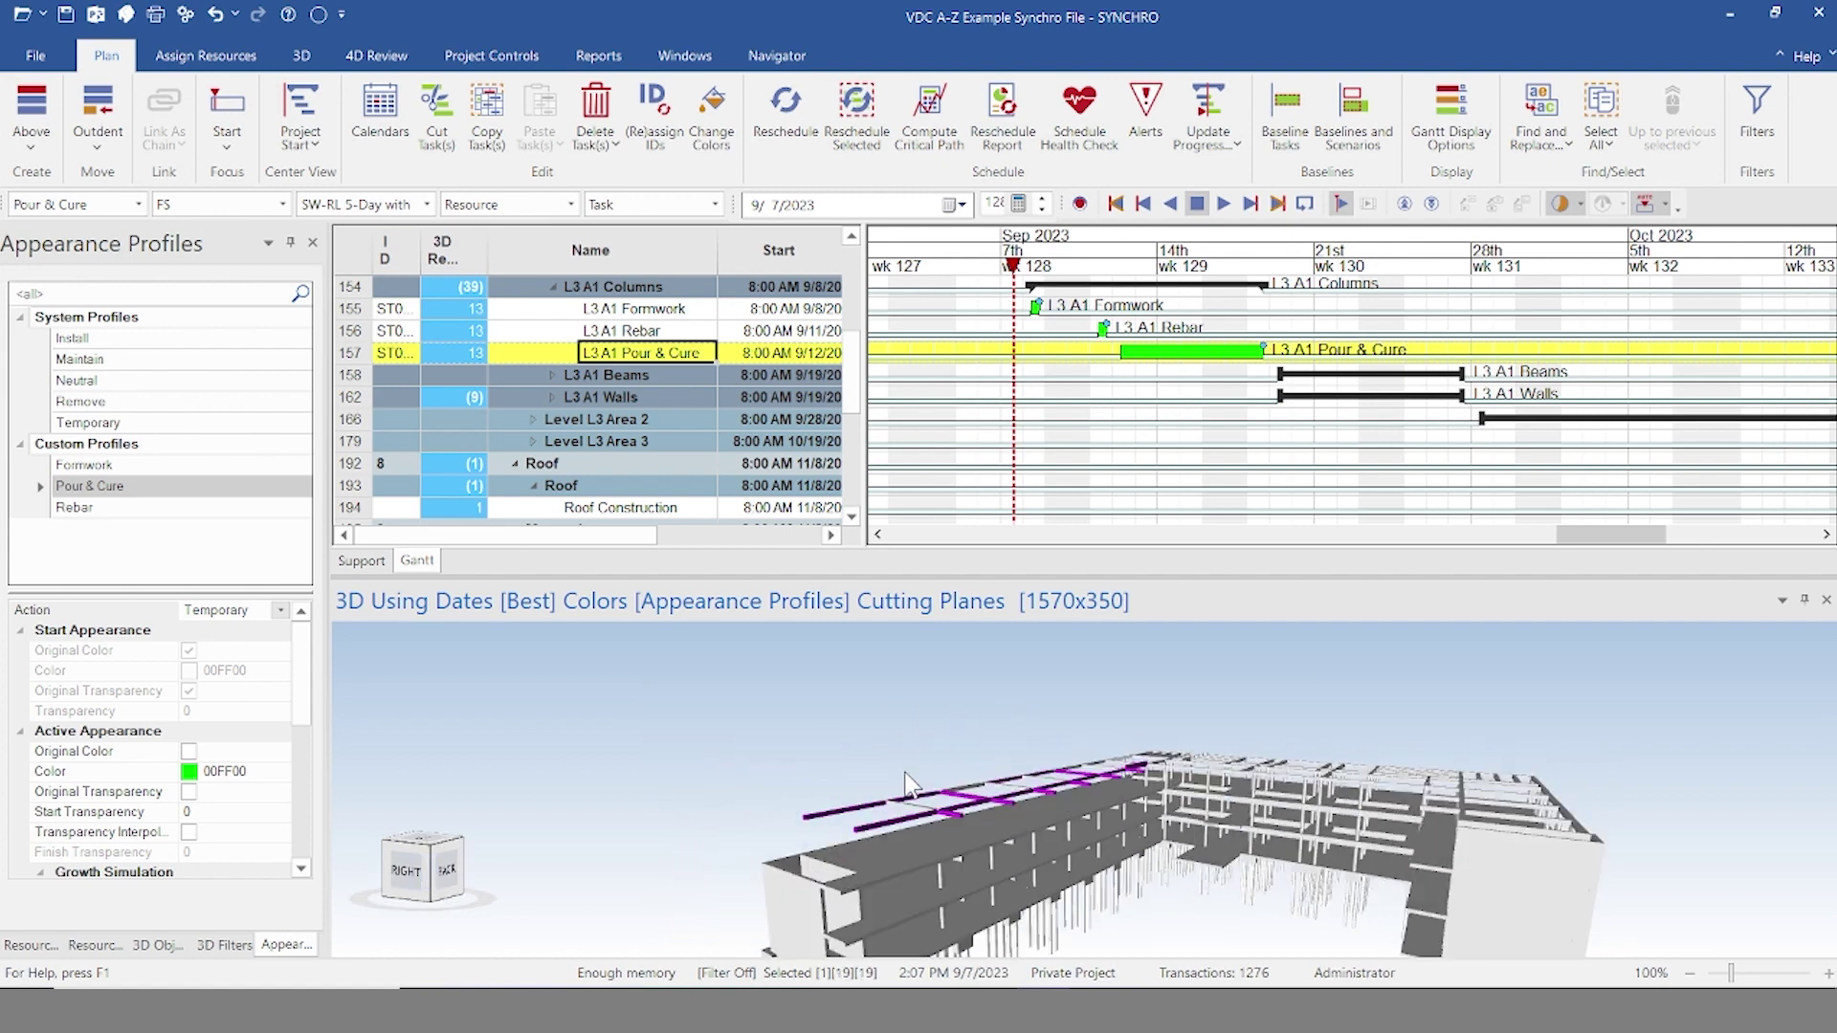
pyautogui.click(553, 286)
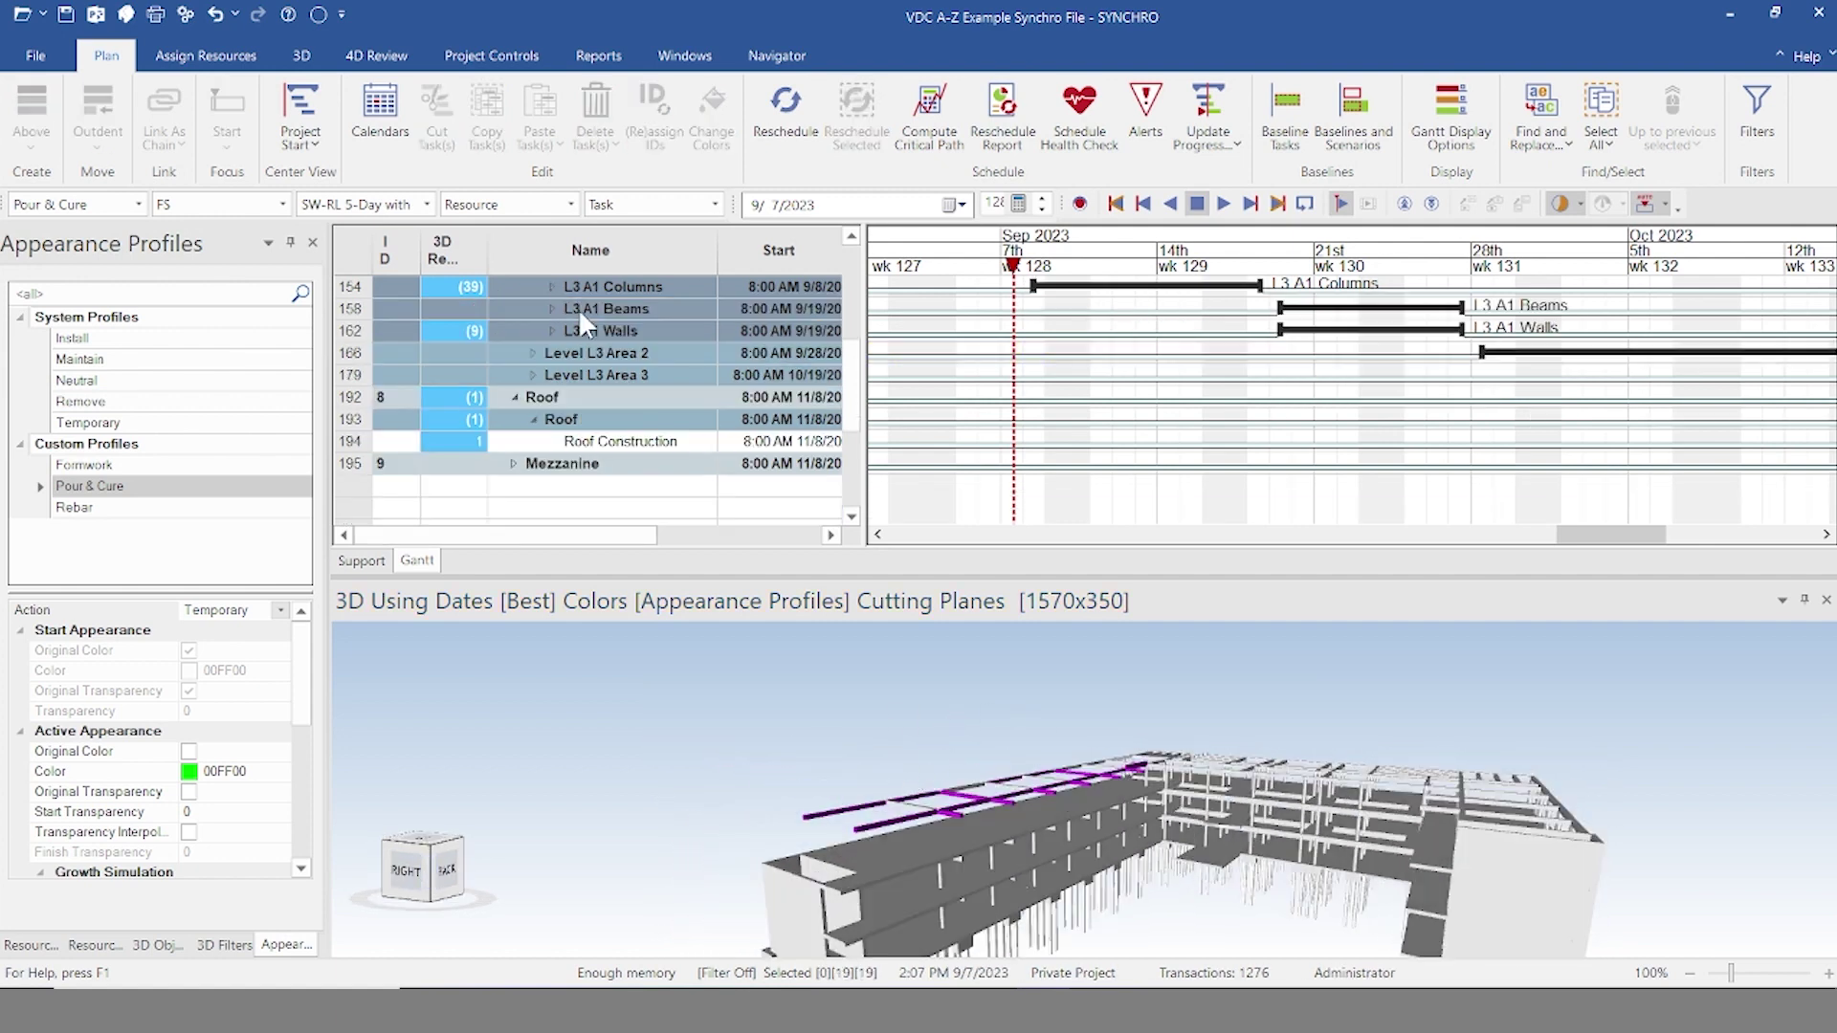
pyautogui.click(552, 308)
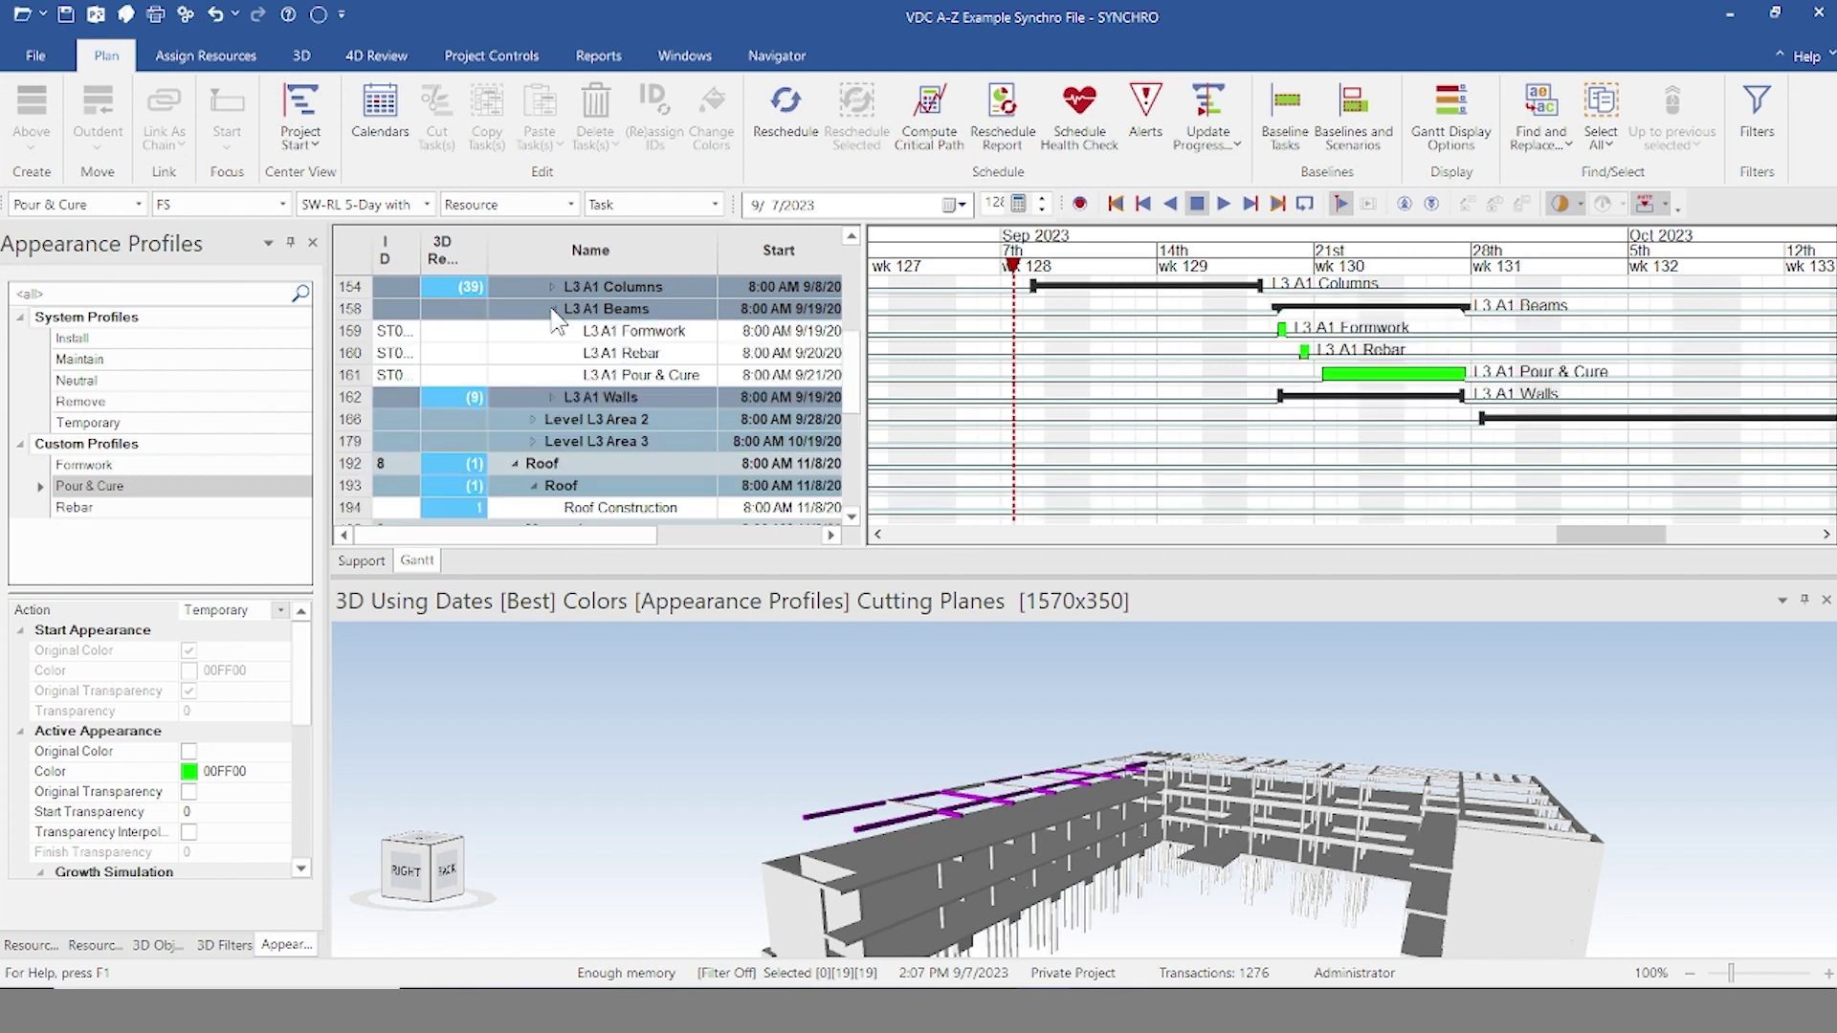
pyautogui.click(159, 466)
pyautogui.rightClick(706, 335)
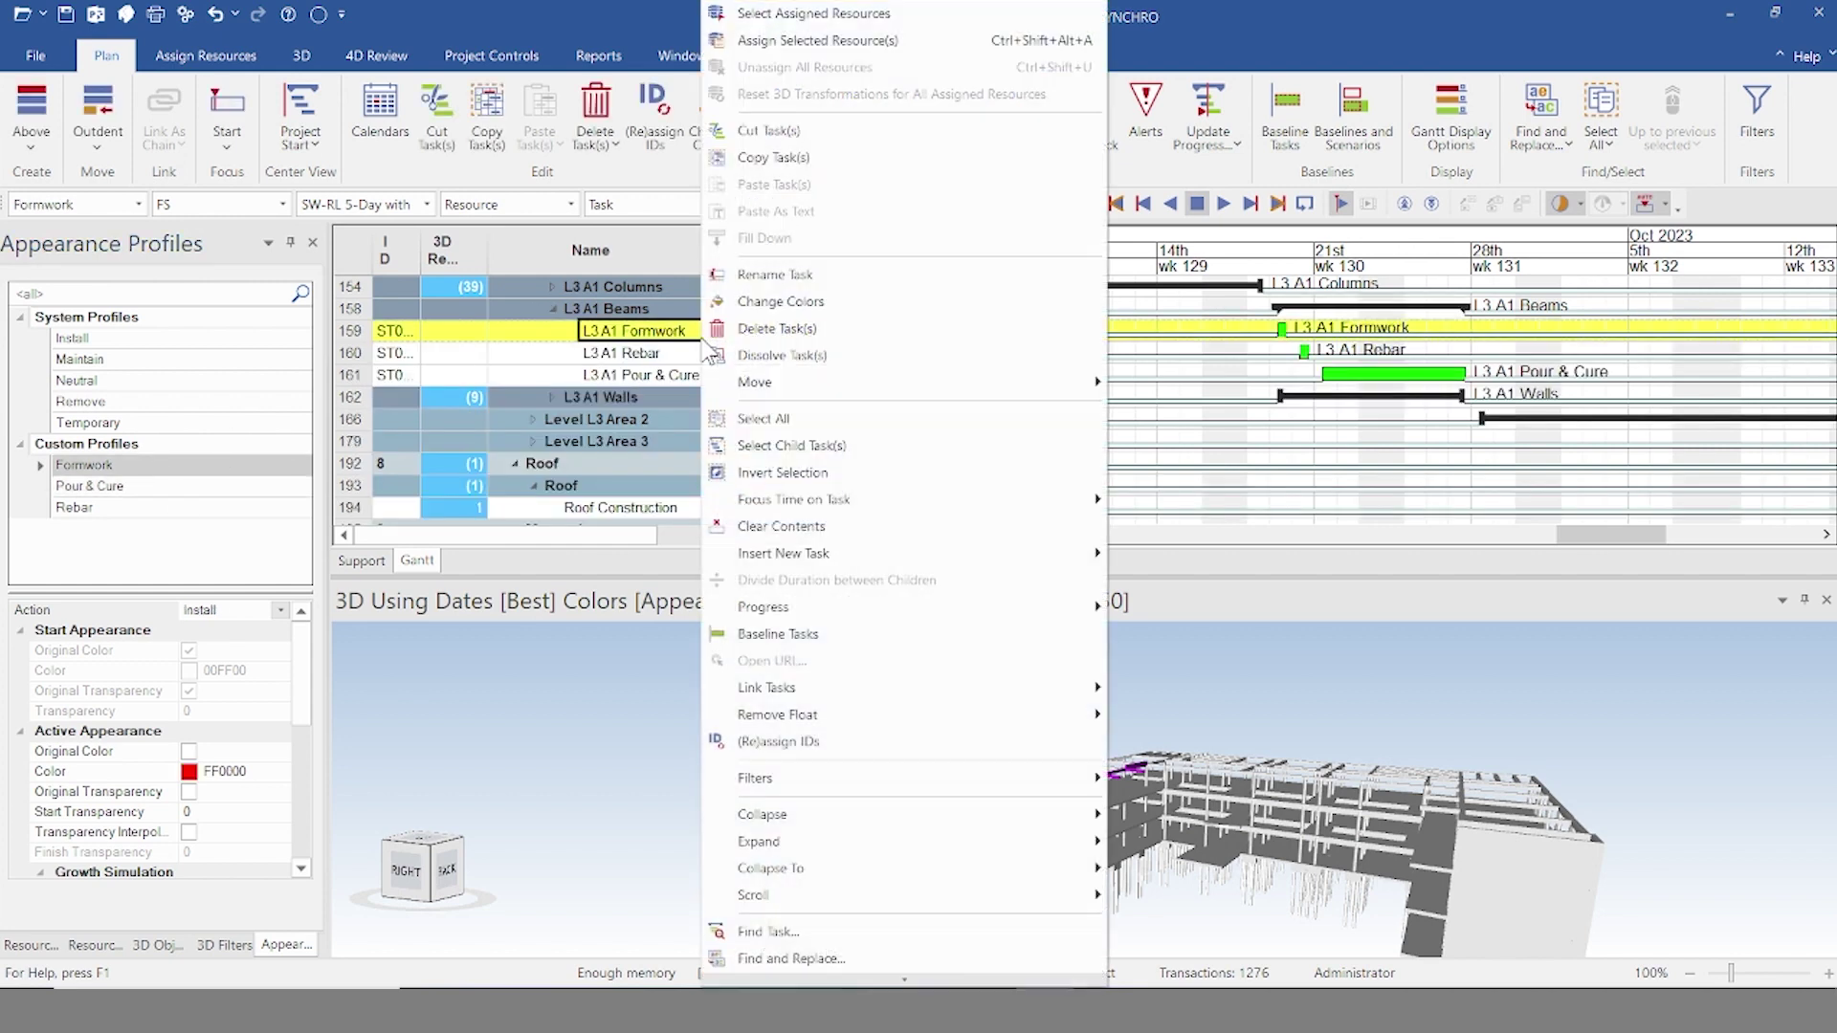
pyautogui.click(771, 43)
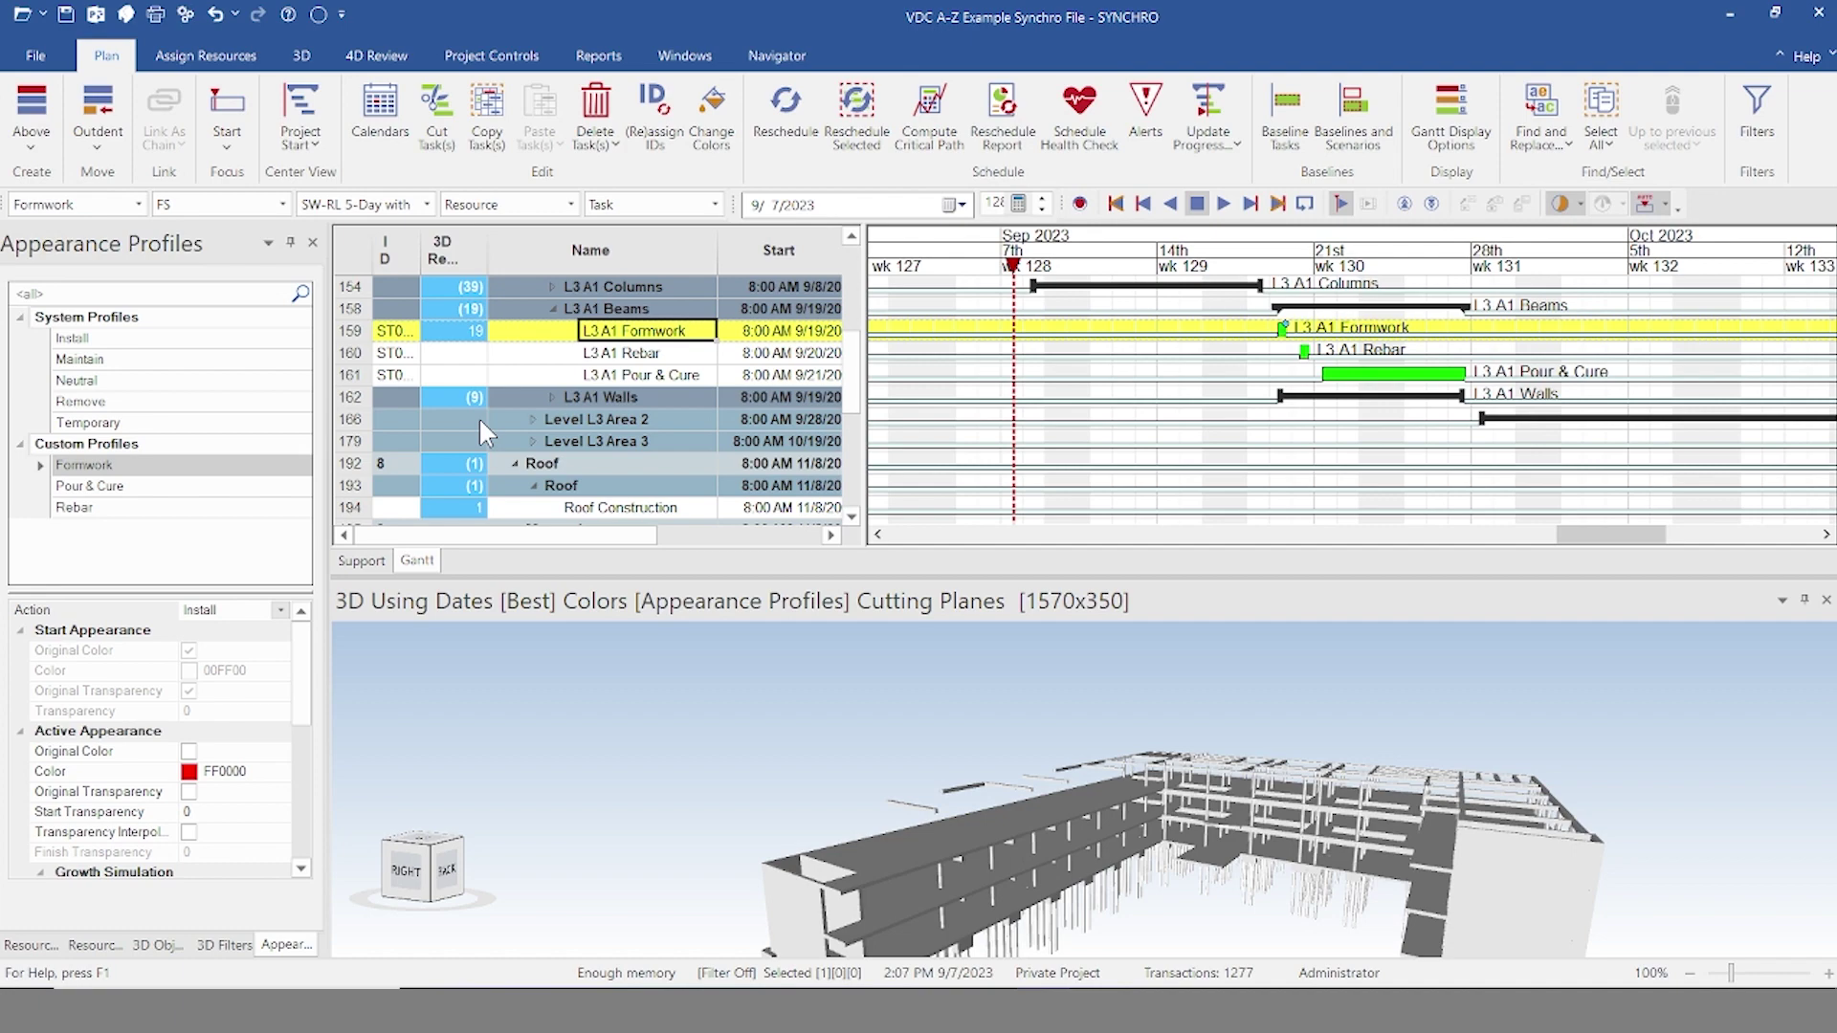
# Step: Add the missed top beams to the selection and assign them to L3 A1 Formwork too
pyautogui.press('Down')
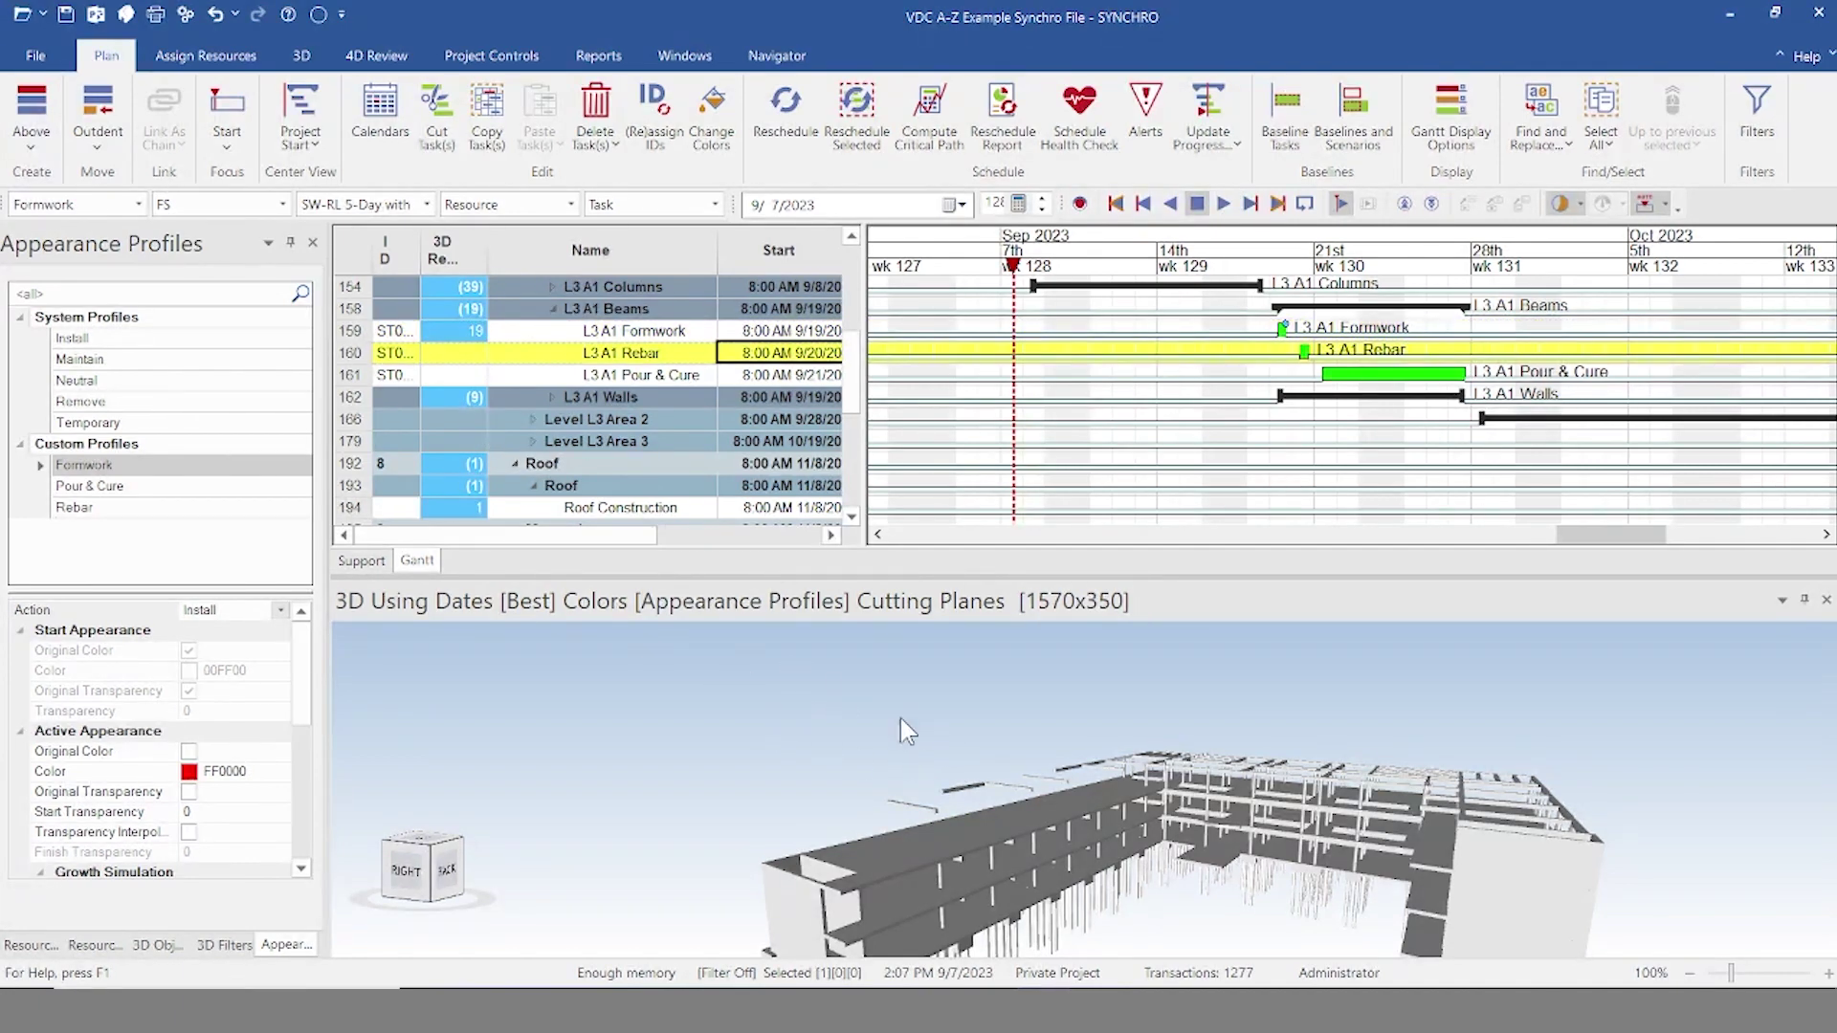
pyautogui.scroll(3, 928, 772)
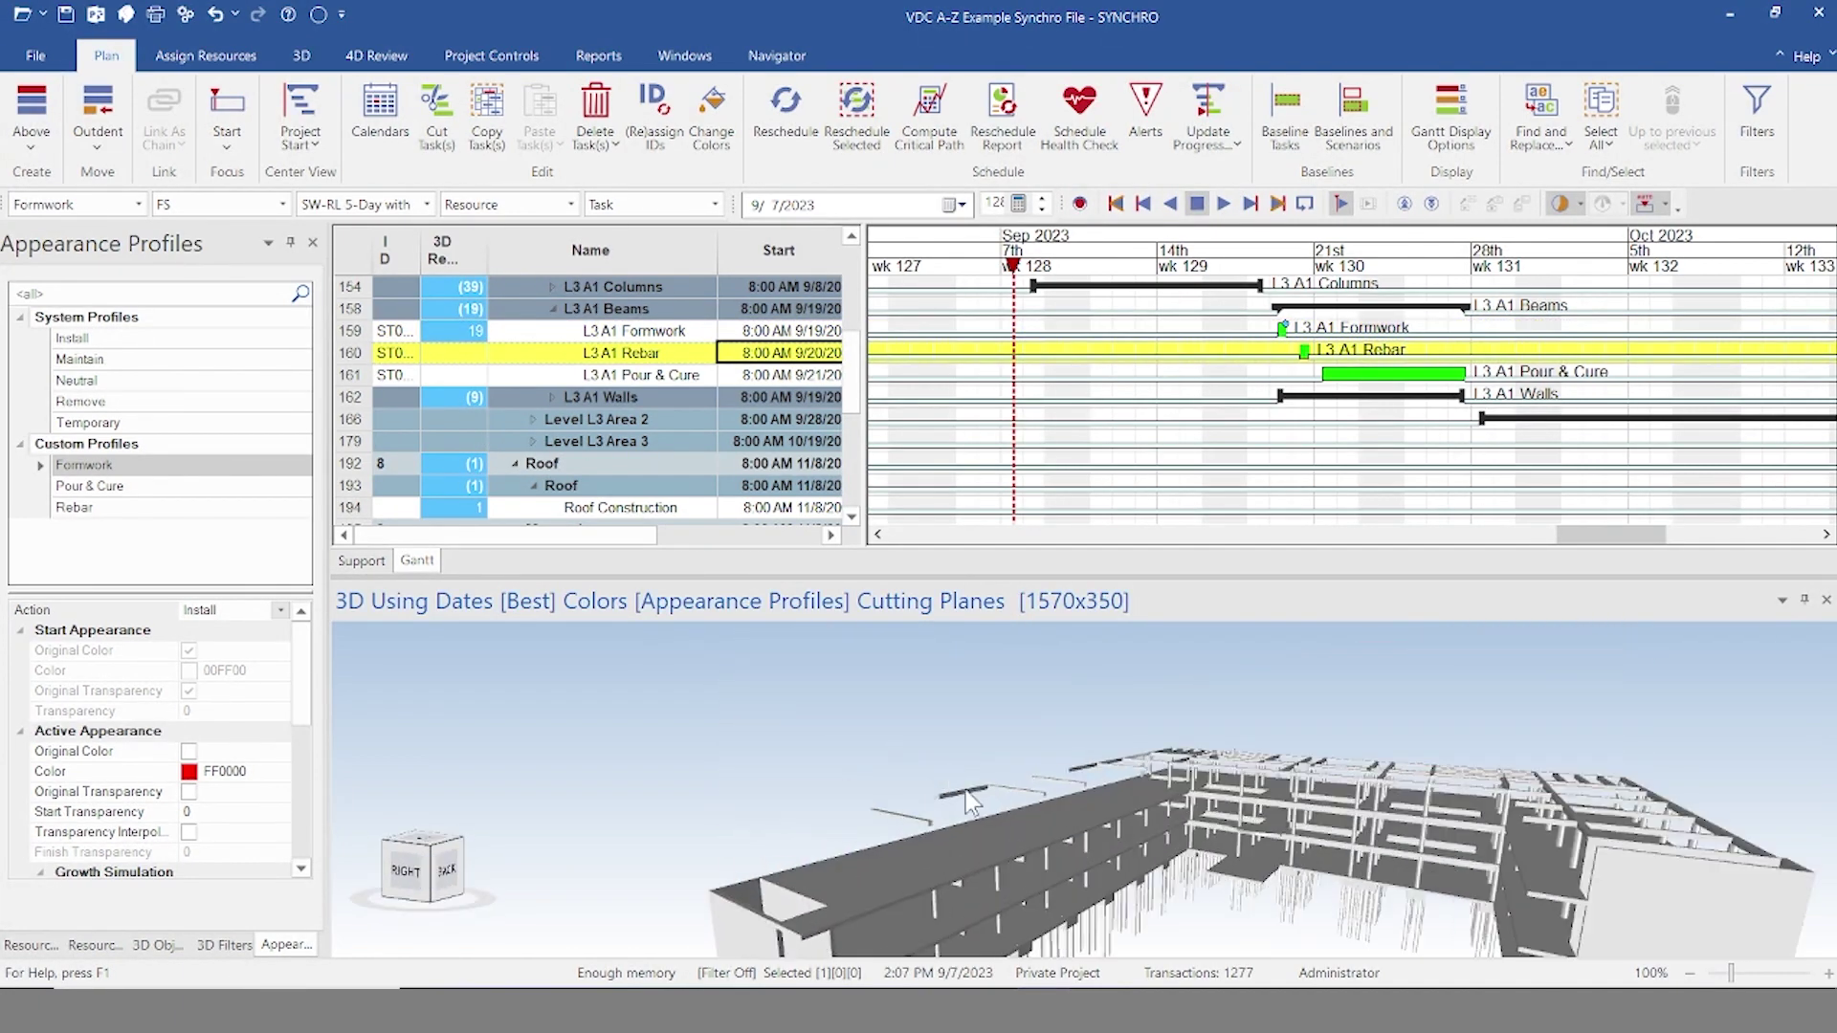
pyautogui.scroll(2, 970, 801)
pyautogui.moveTo(989, 830); pyautogui.dragTo(835, 806, button='middle')
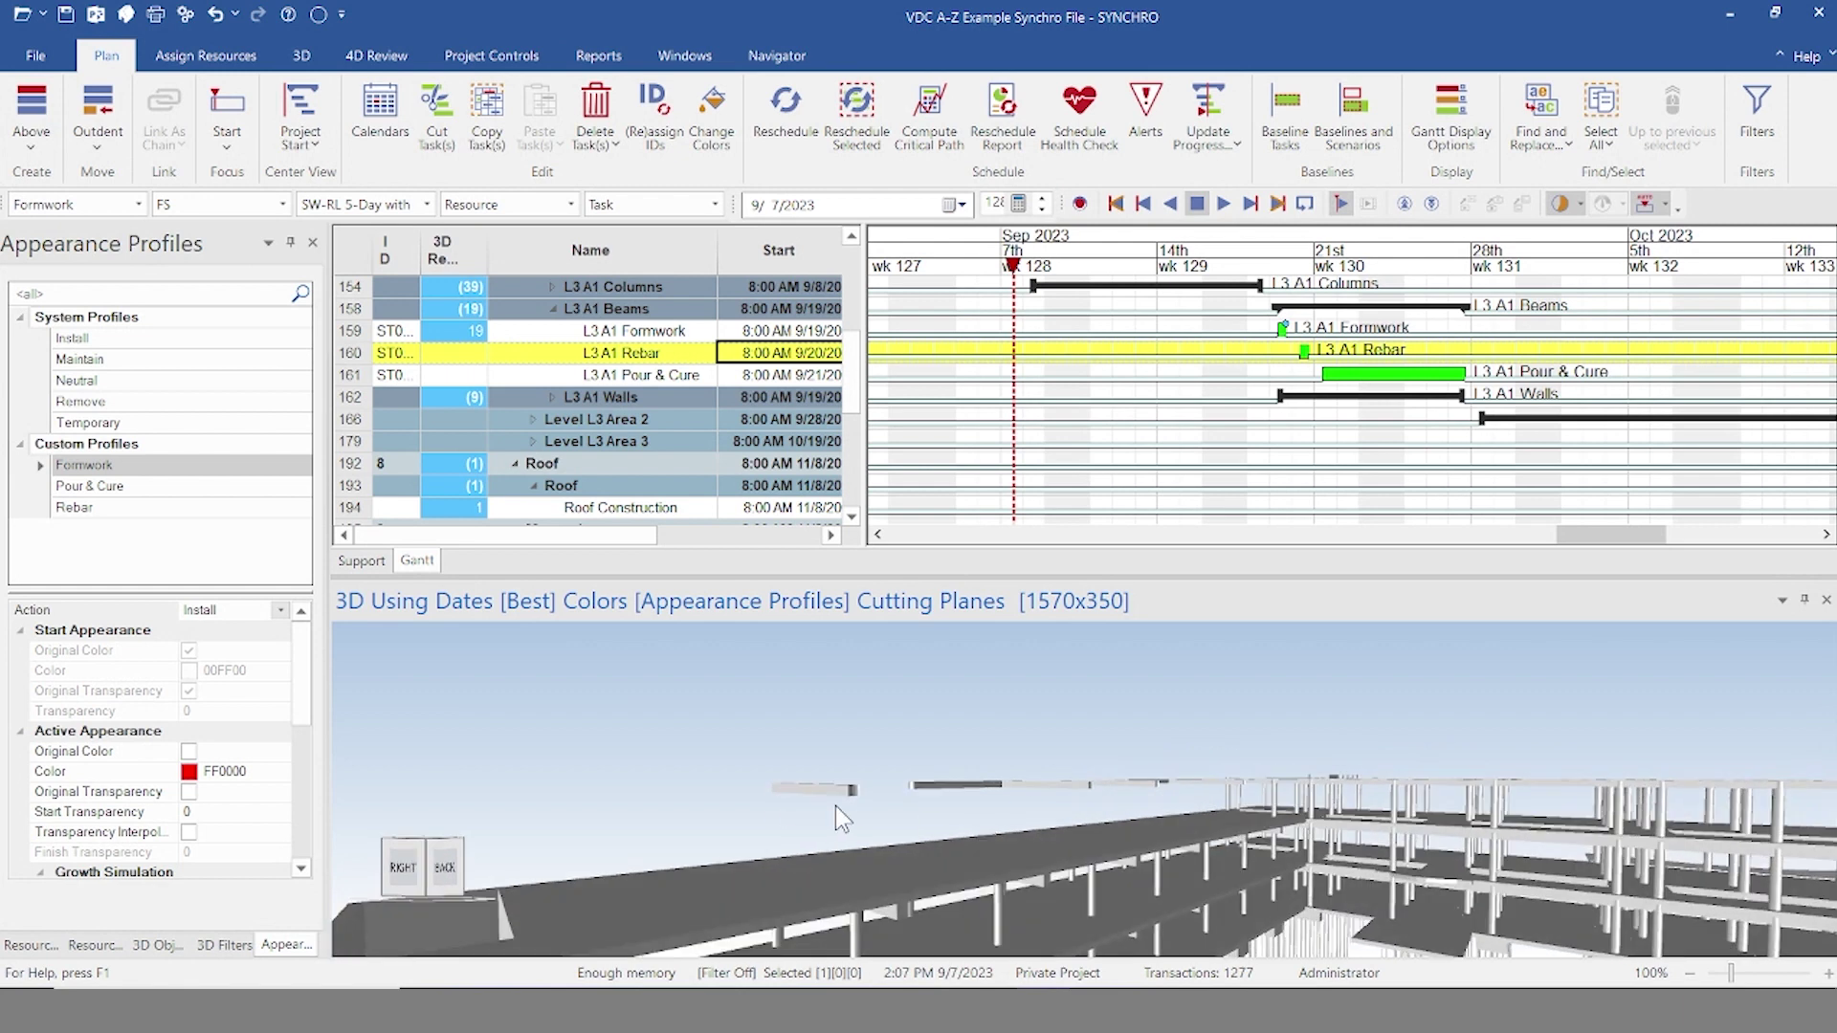
pyautogui.keyDown('ctrl'); pyautogui.click(957, 785); pyautogui.keyUp('ctrl')
pyautogui.keyDown('ctrl'); pyautogui.click(1017, 785); pyautogui.keyUp('ctrl')
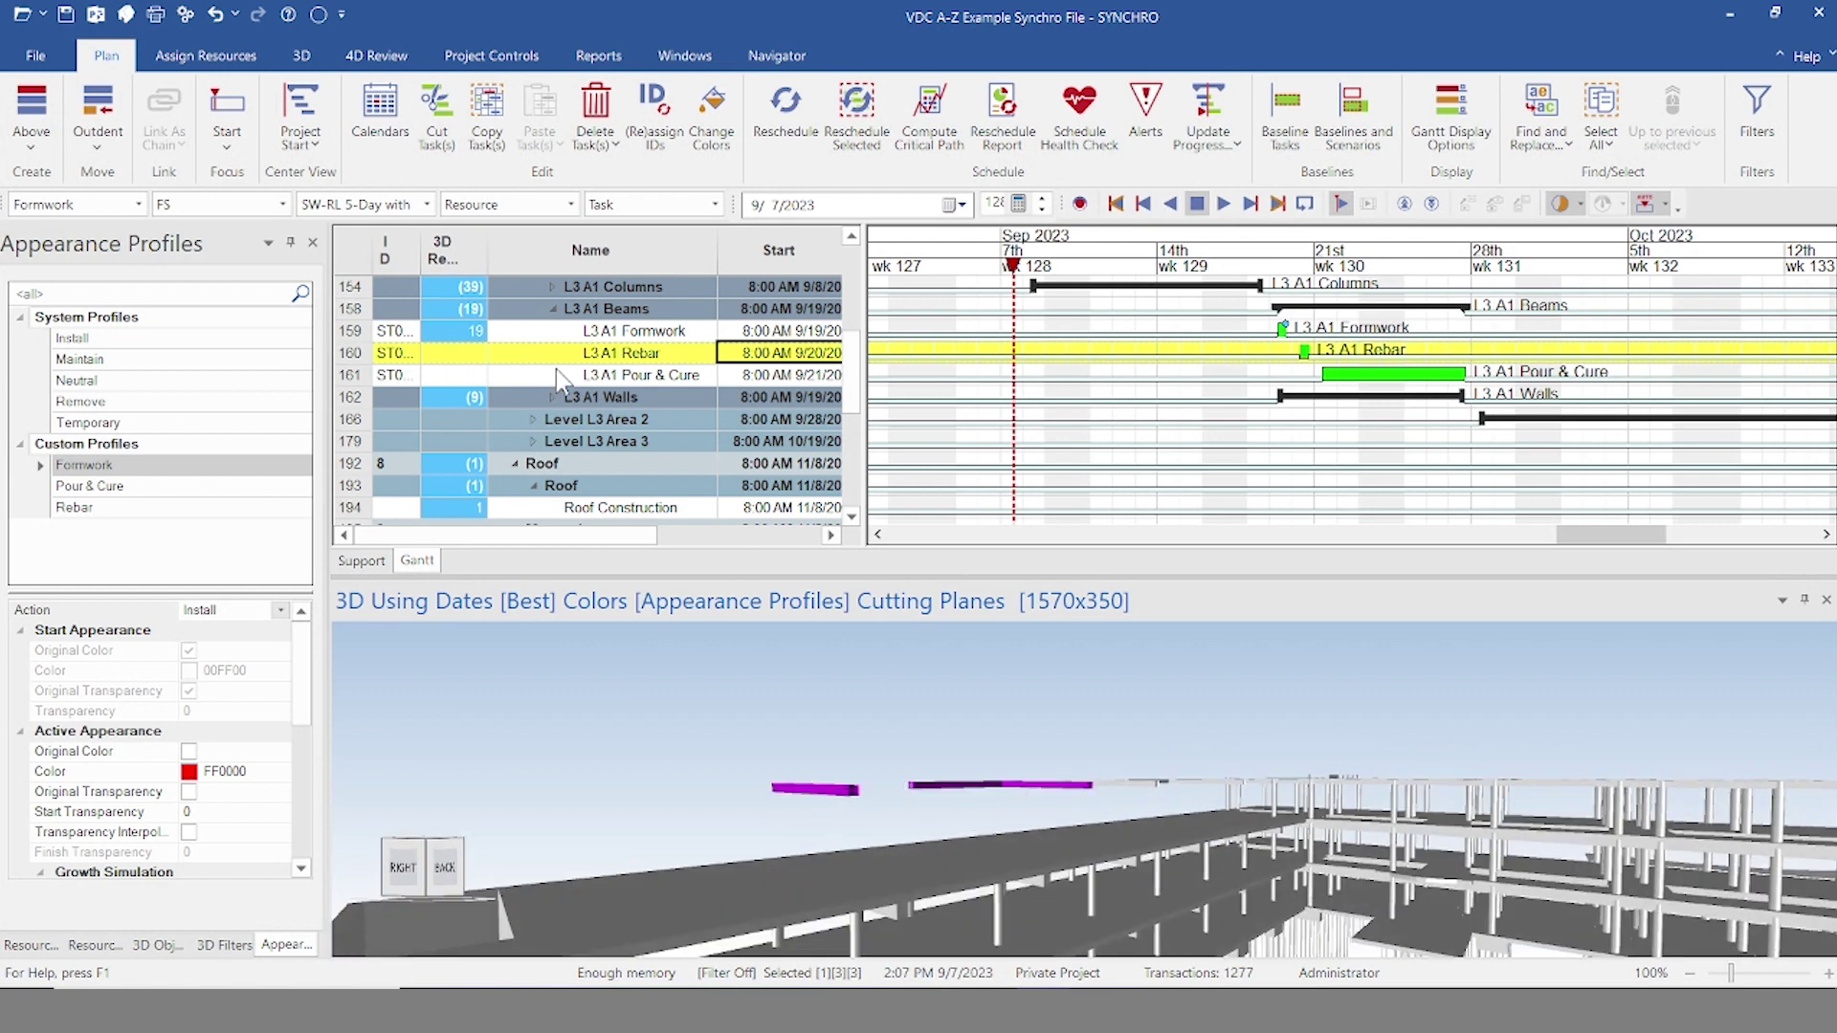
pyautogui.click(514, 330)
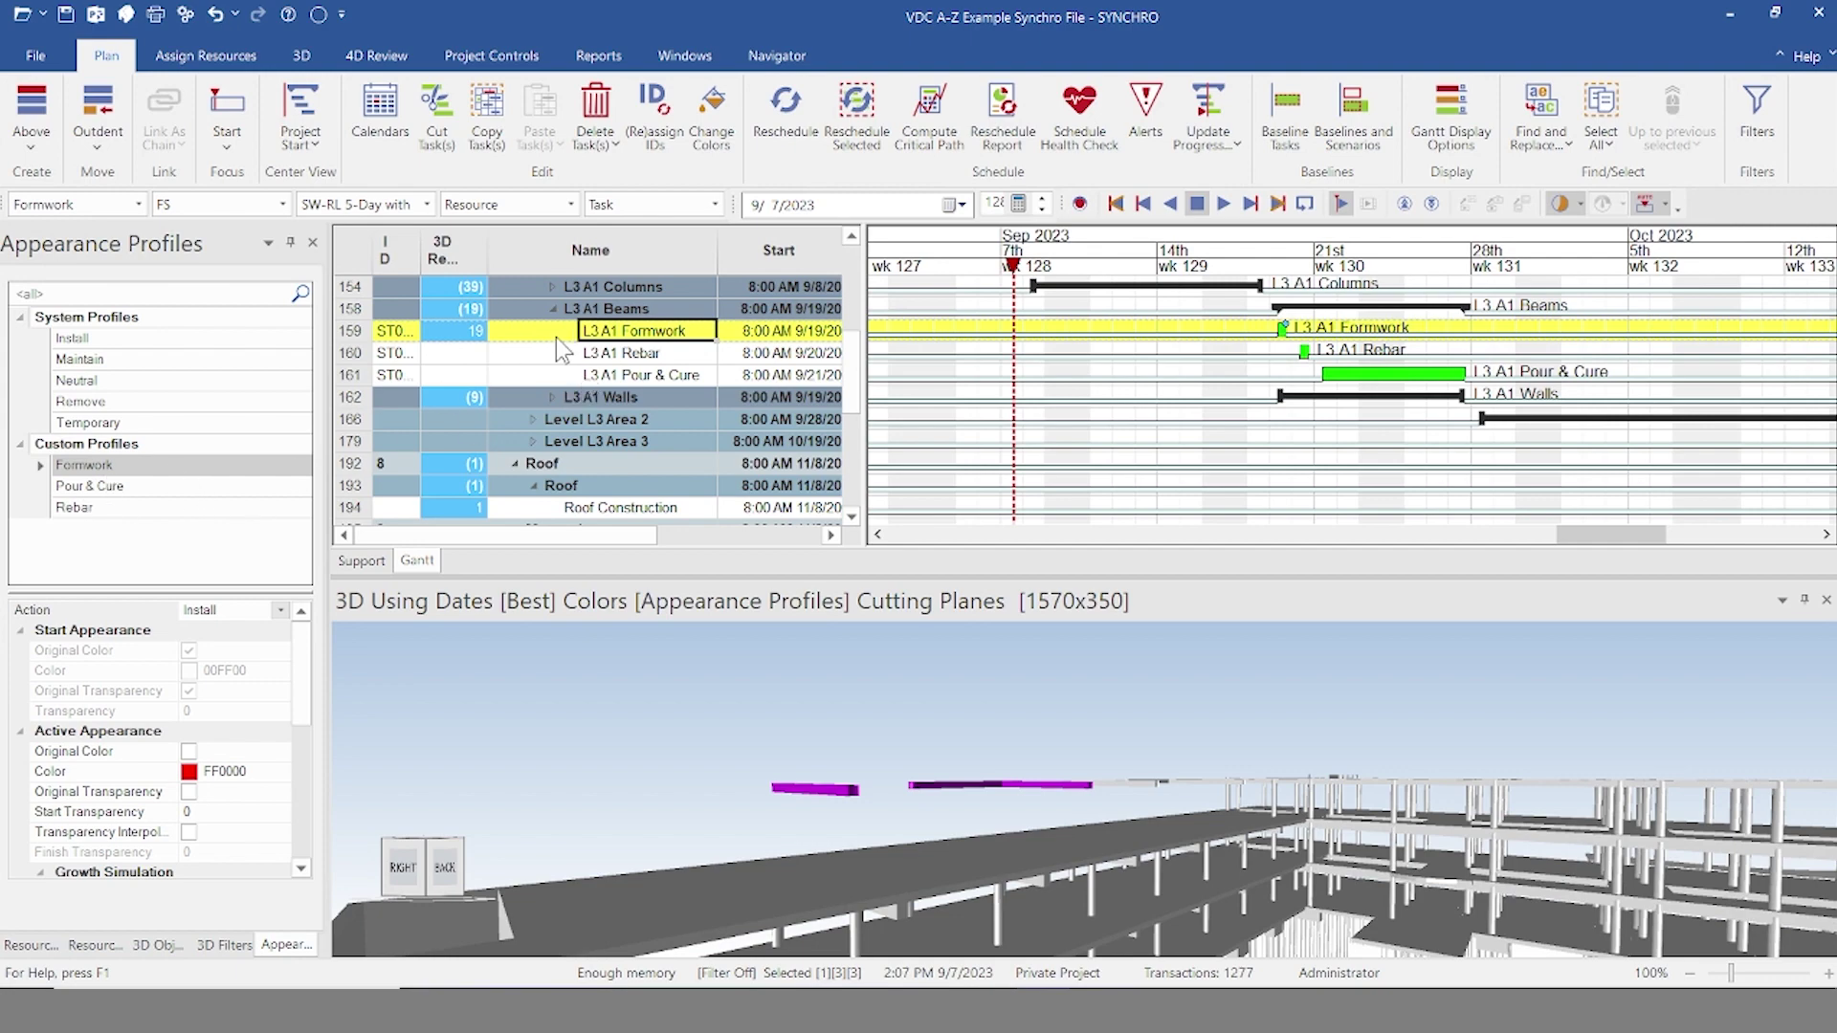
pyautogui.rightClick(555, 336)
pyautogui.click(651, 38)
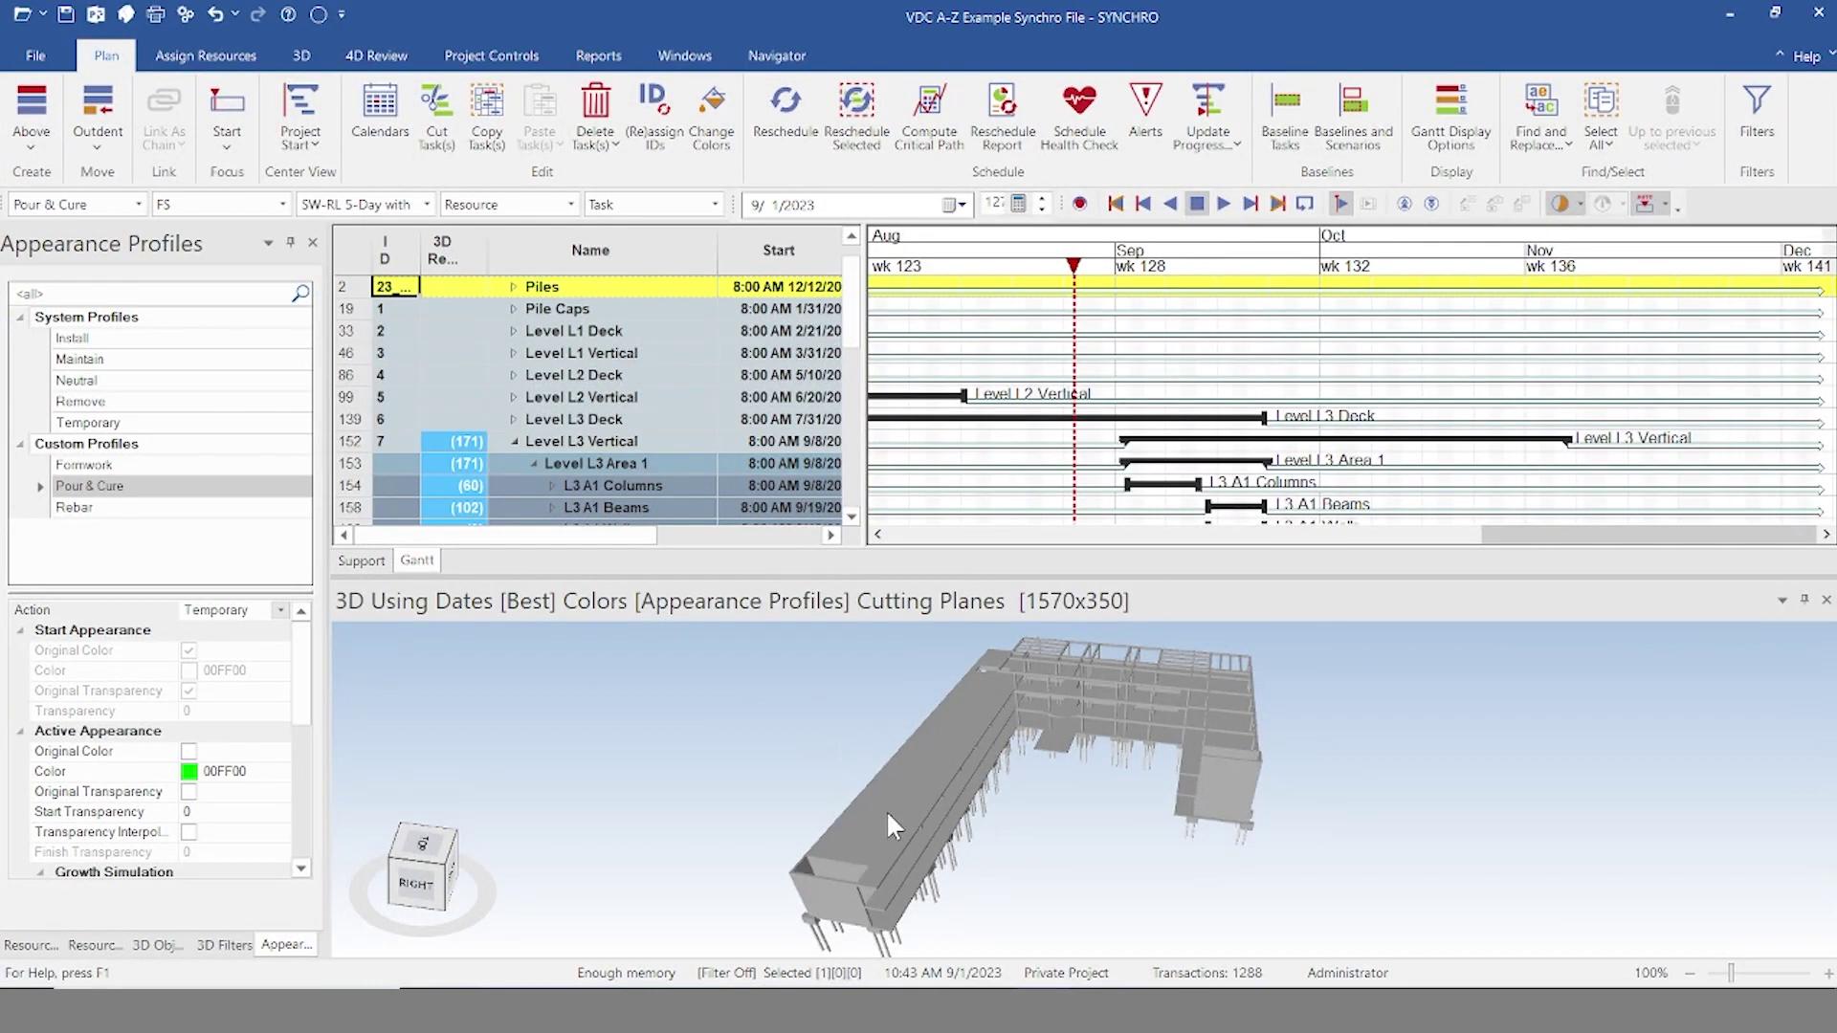
# Step: Scrub the schedule between late August and mid-September 2023, orbiting to verify assigned elements appear
pyautogui.moveTo(1041, 848); pyautogui.dragTo(1036, 811, button='middle')
pyautogui.moveTo(1073, 267)
pyautogui.mouseDown()
pyautogui.moveTo(1282, 276)
pyautogui.moveTo(1296, 311)
pyautogui.moveTo(1172, 316)
pyautogui.mouseUp()
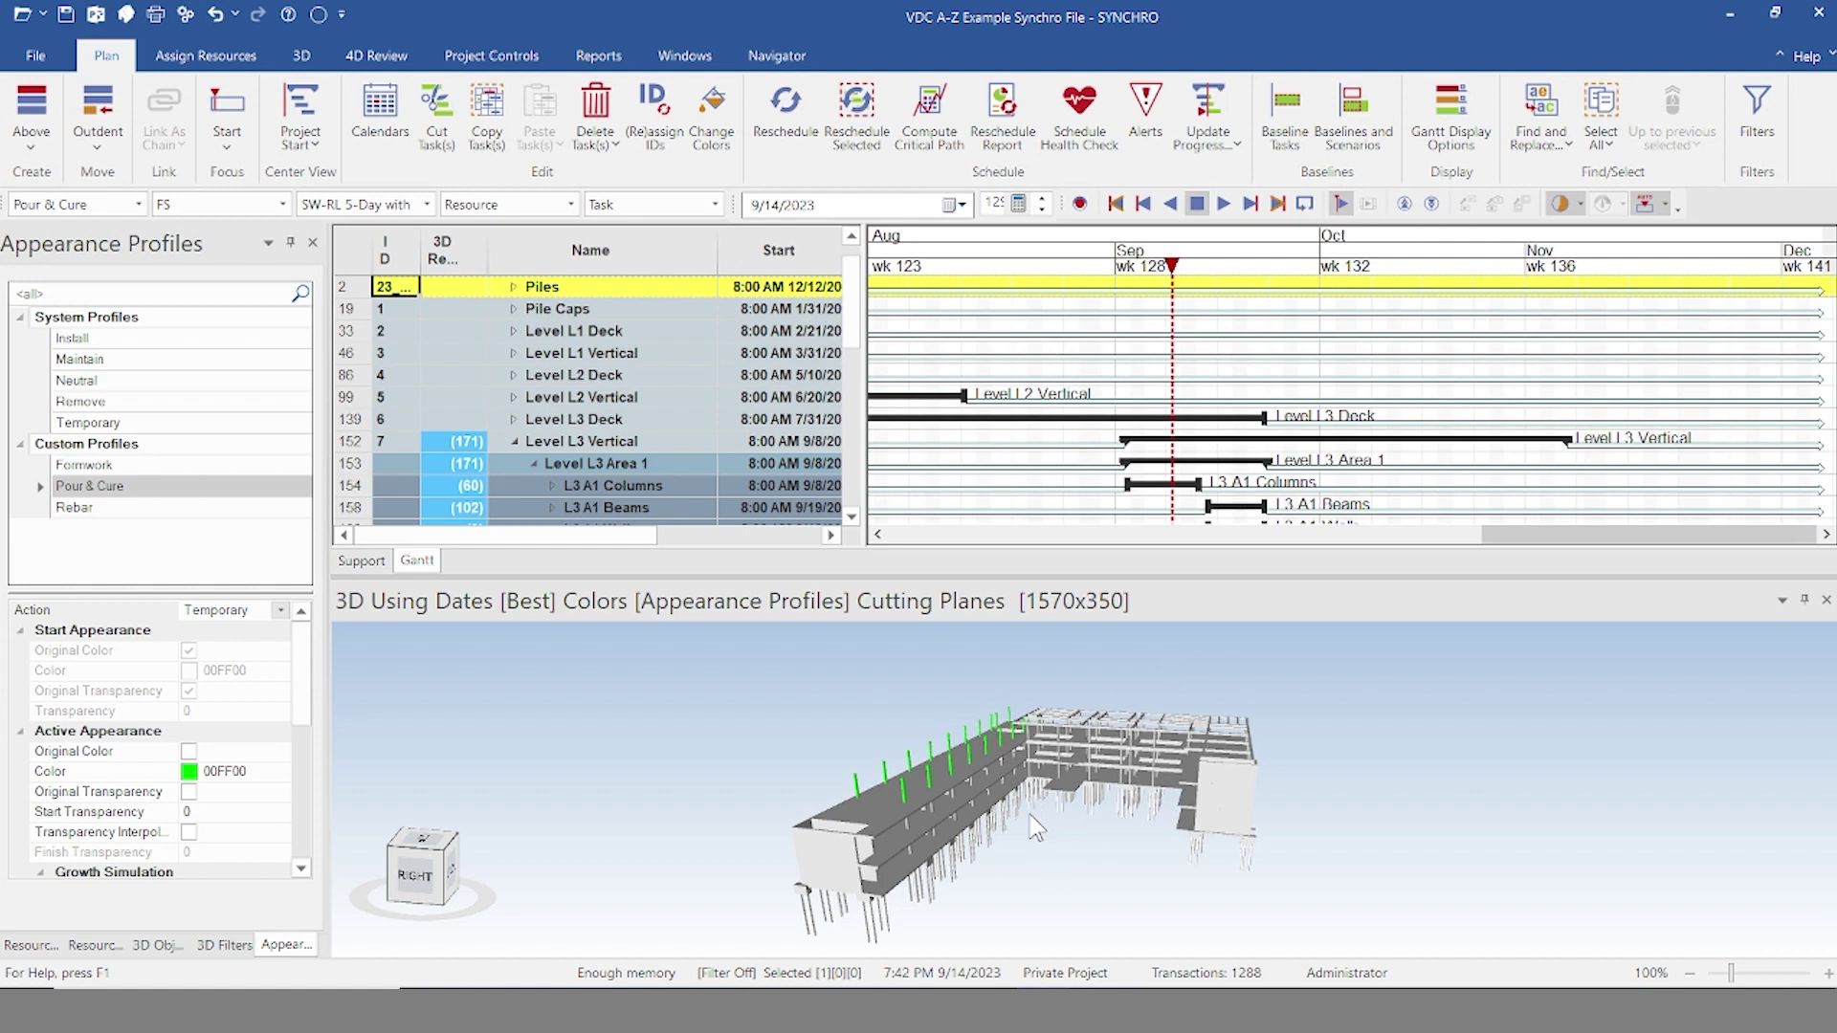
pyautogui.moveTo(1029, 815); pyautogui.dragTo(967, 821)
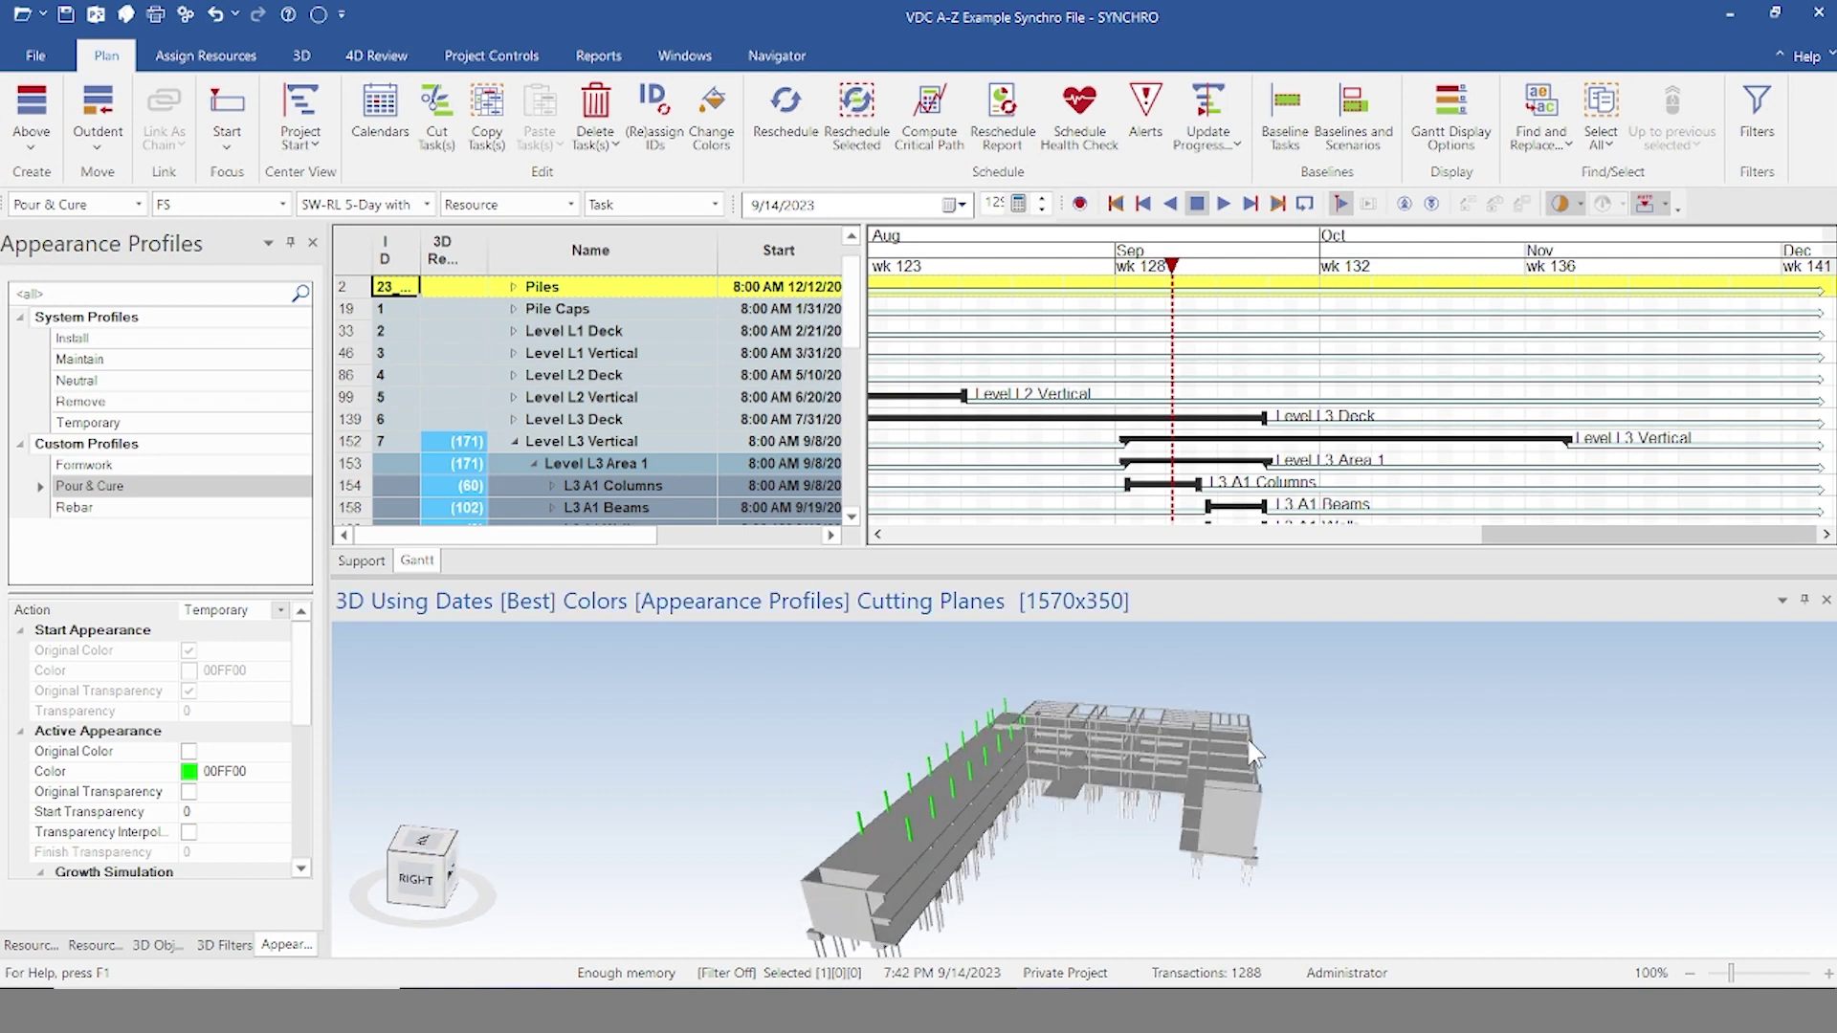
pyautogui.moveTo(1148, 837); pyautogui.dragTo(1128, 790)
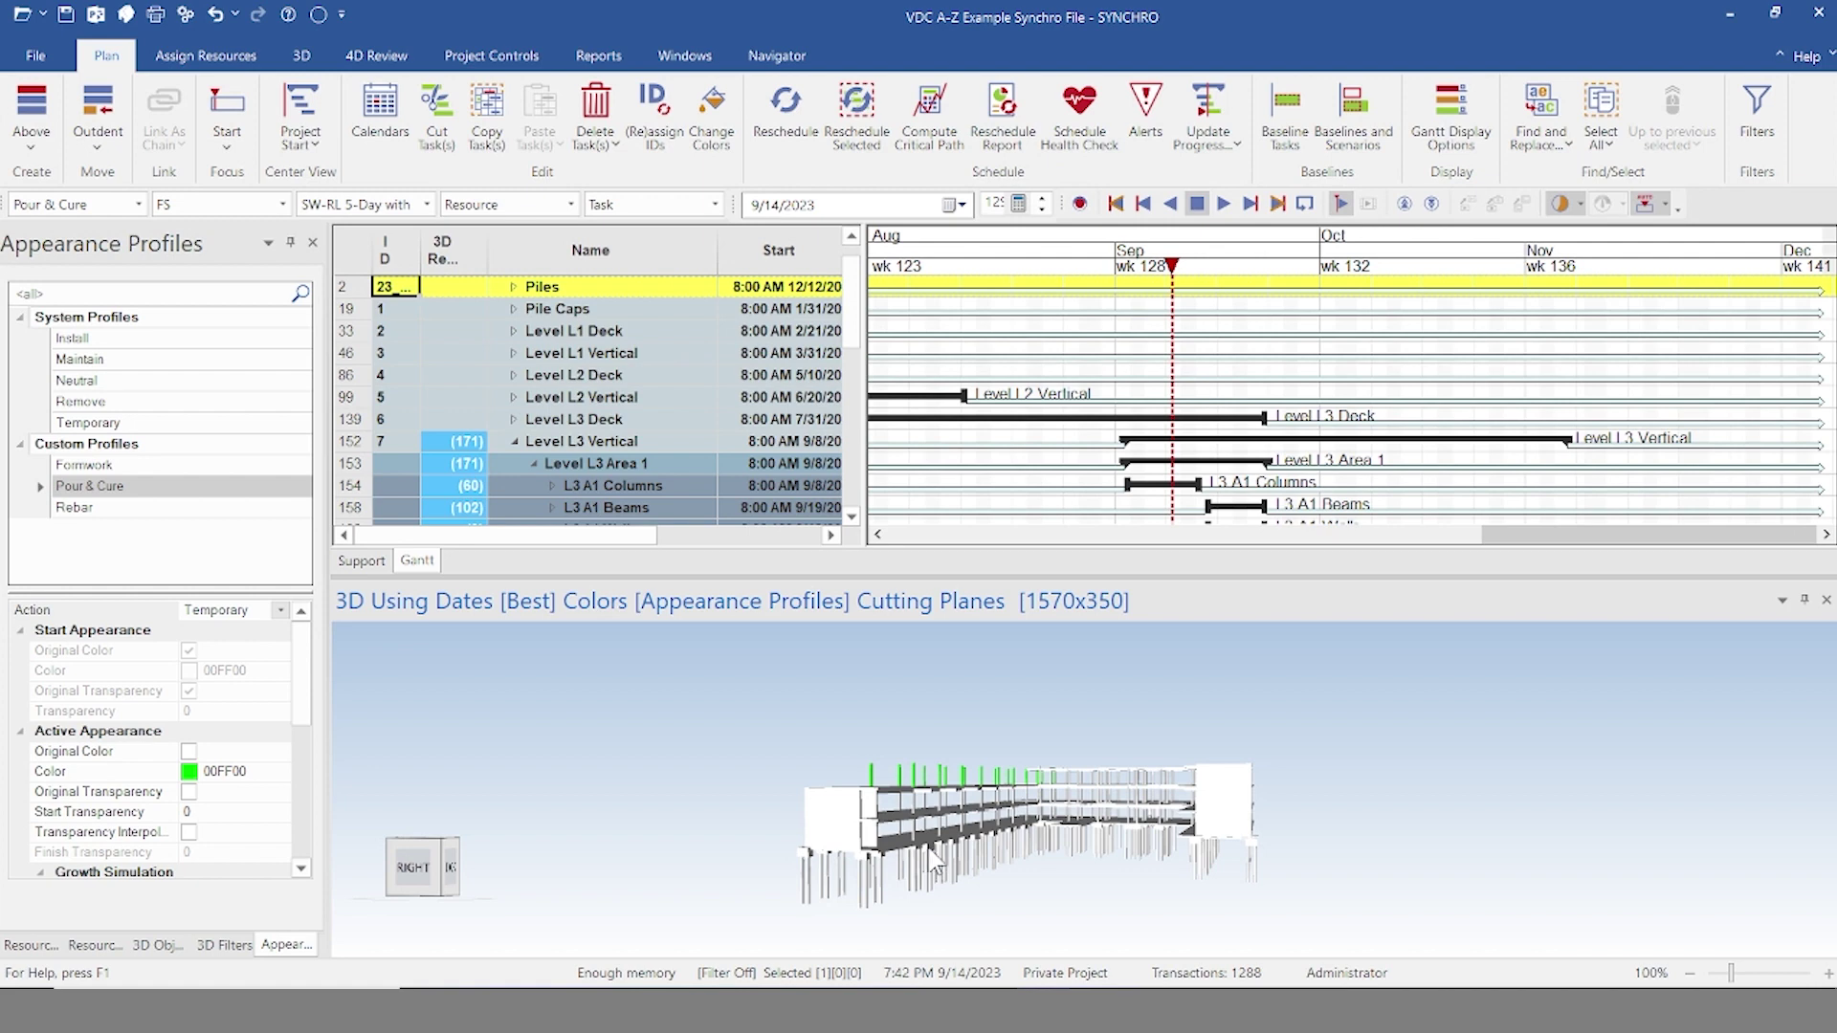
pyautogui.moveTo(937, 777); pyautogui.dragTo(1295, 835)
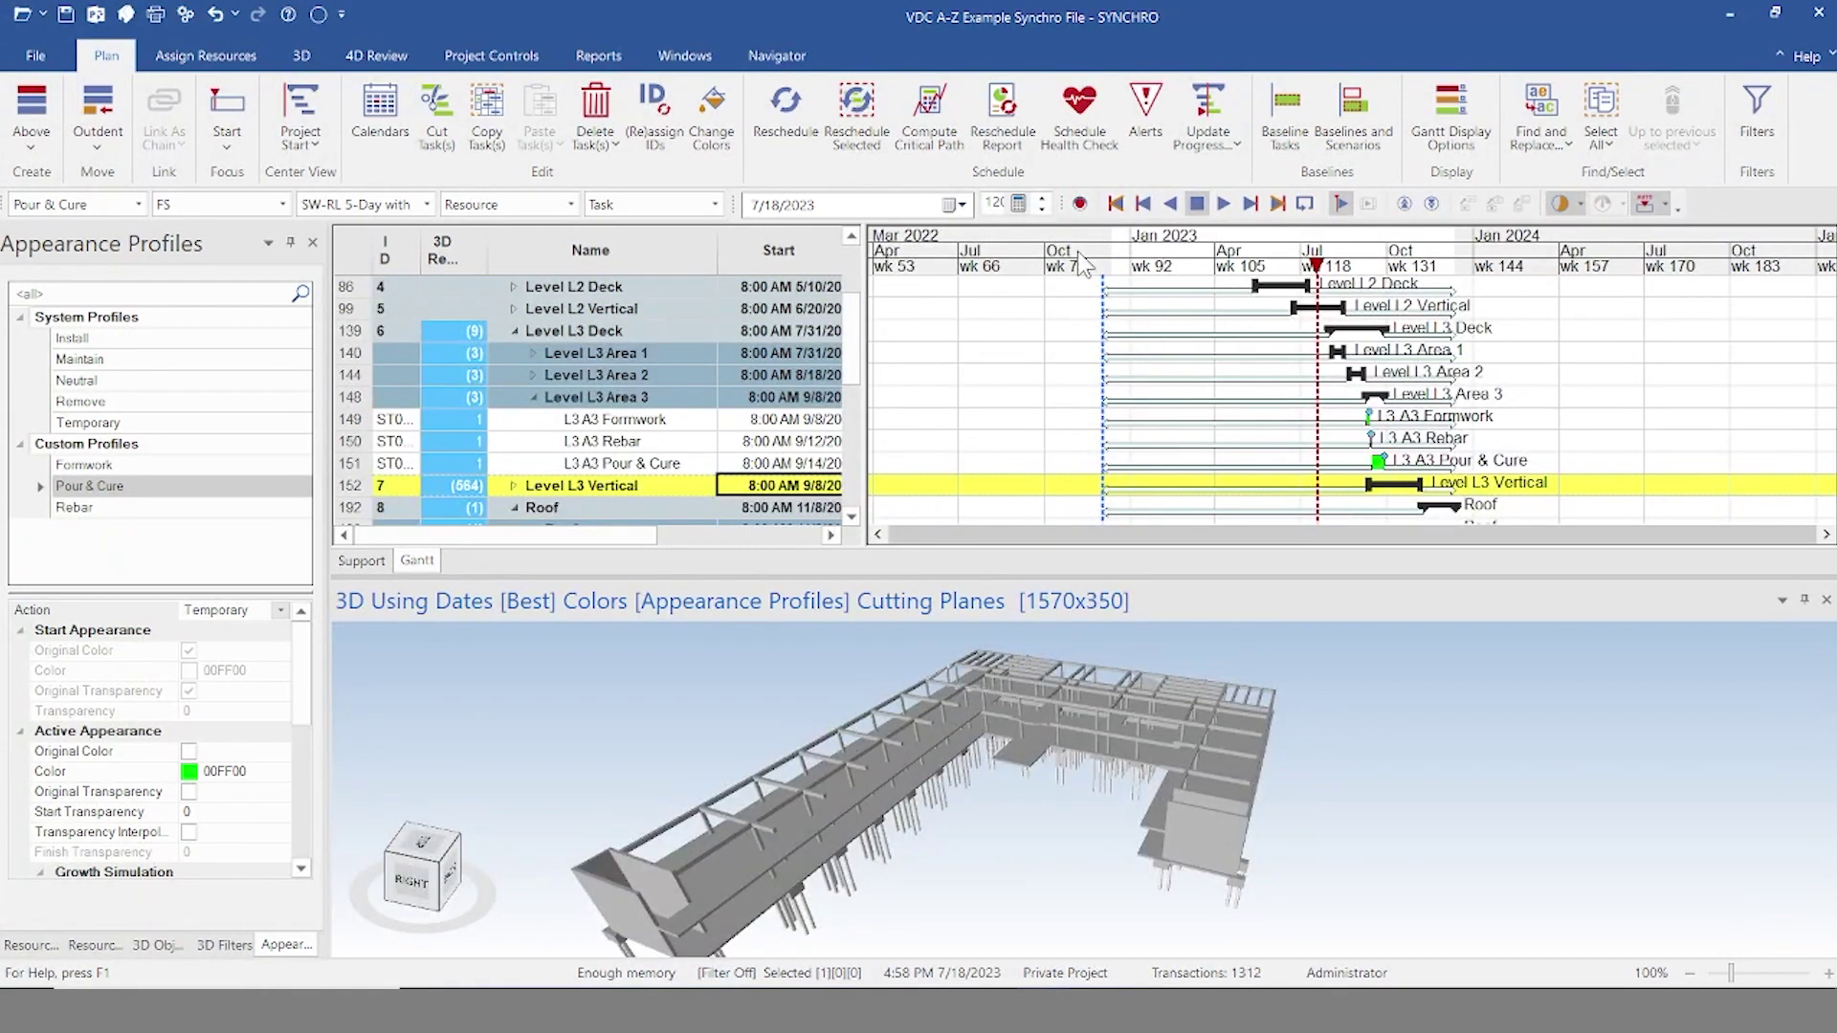
pyautogui.moveTo(1318, 273)
pyautogui.mouseDown()
pyautogui.moveTo(1439, 296)
pyautogui.moveTo(1333, 316)
pyautogui.mouseUp()
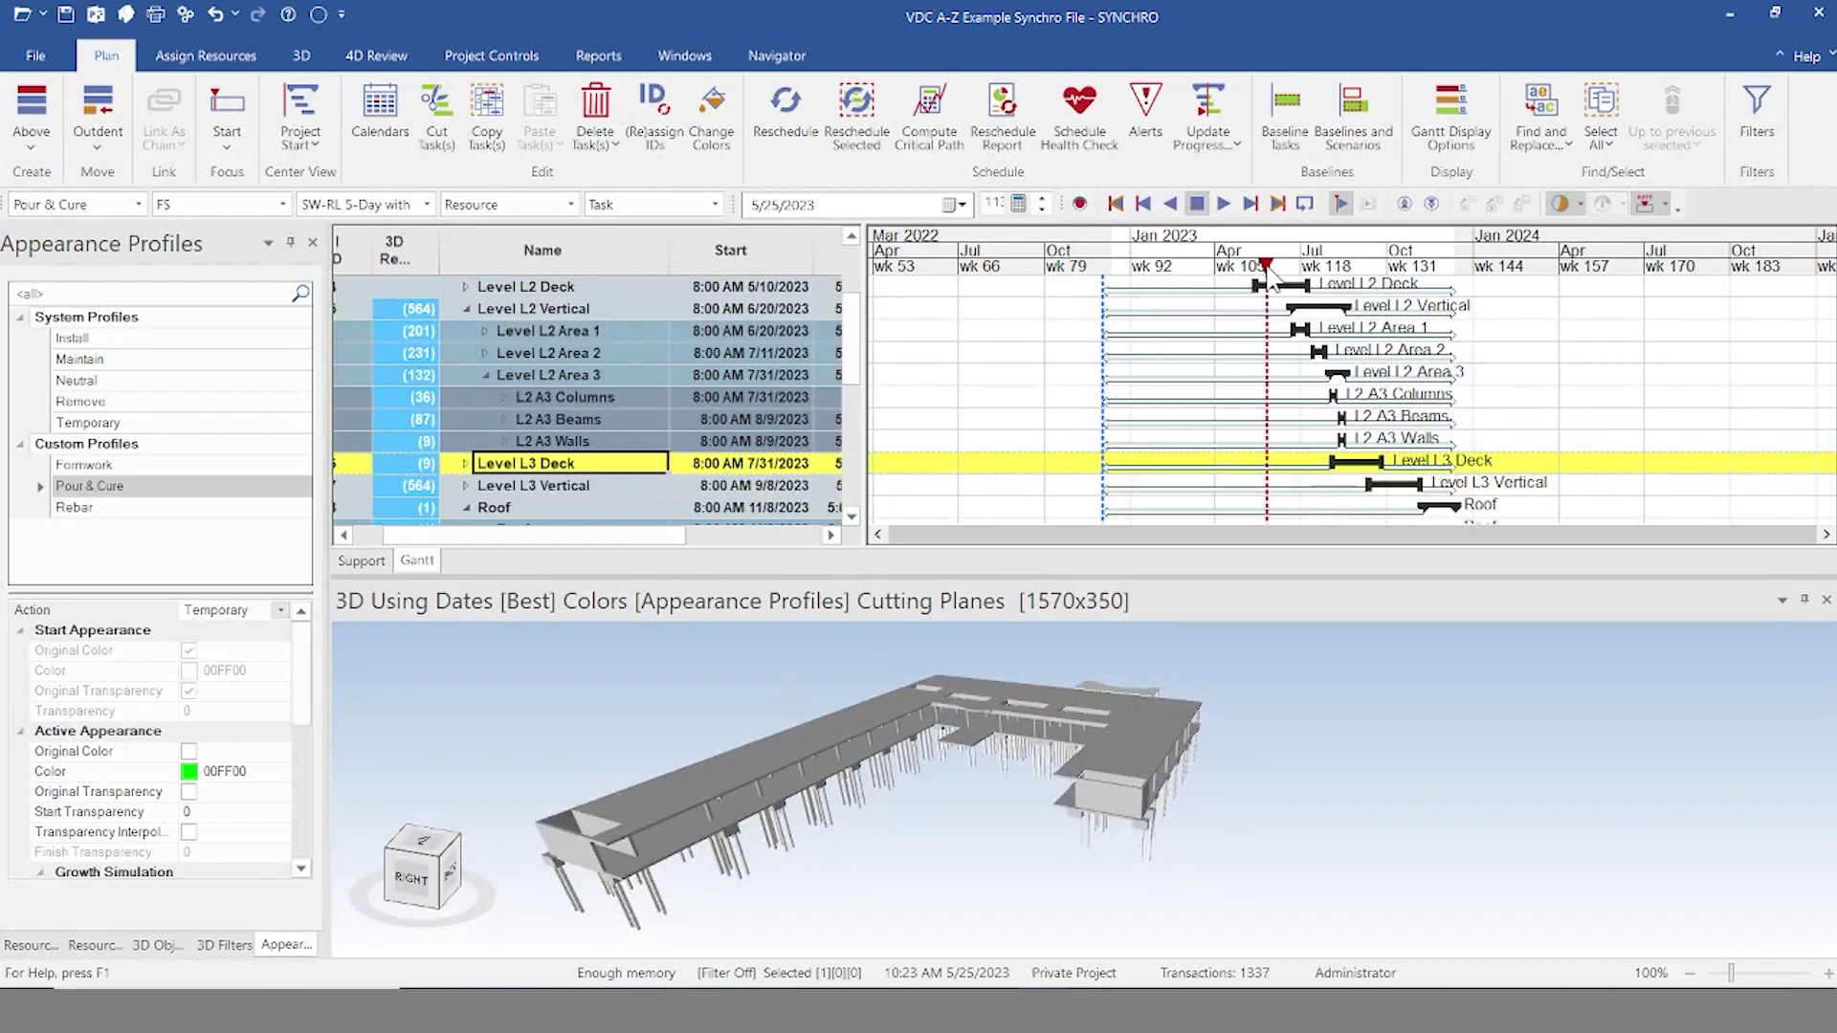
pyautogui.moveTo(1263, 287)
pyautogui.mouseDown()
pyautogui.moveTo(1430, 284)
pyautogui.moveTo(1275, 291)
pyautogui.mouseUp()
pyautogui.click(1276, 289)
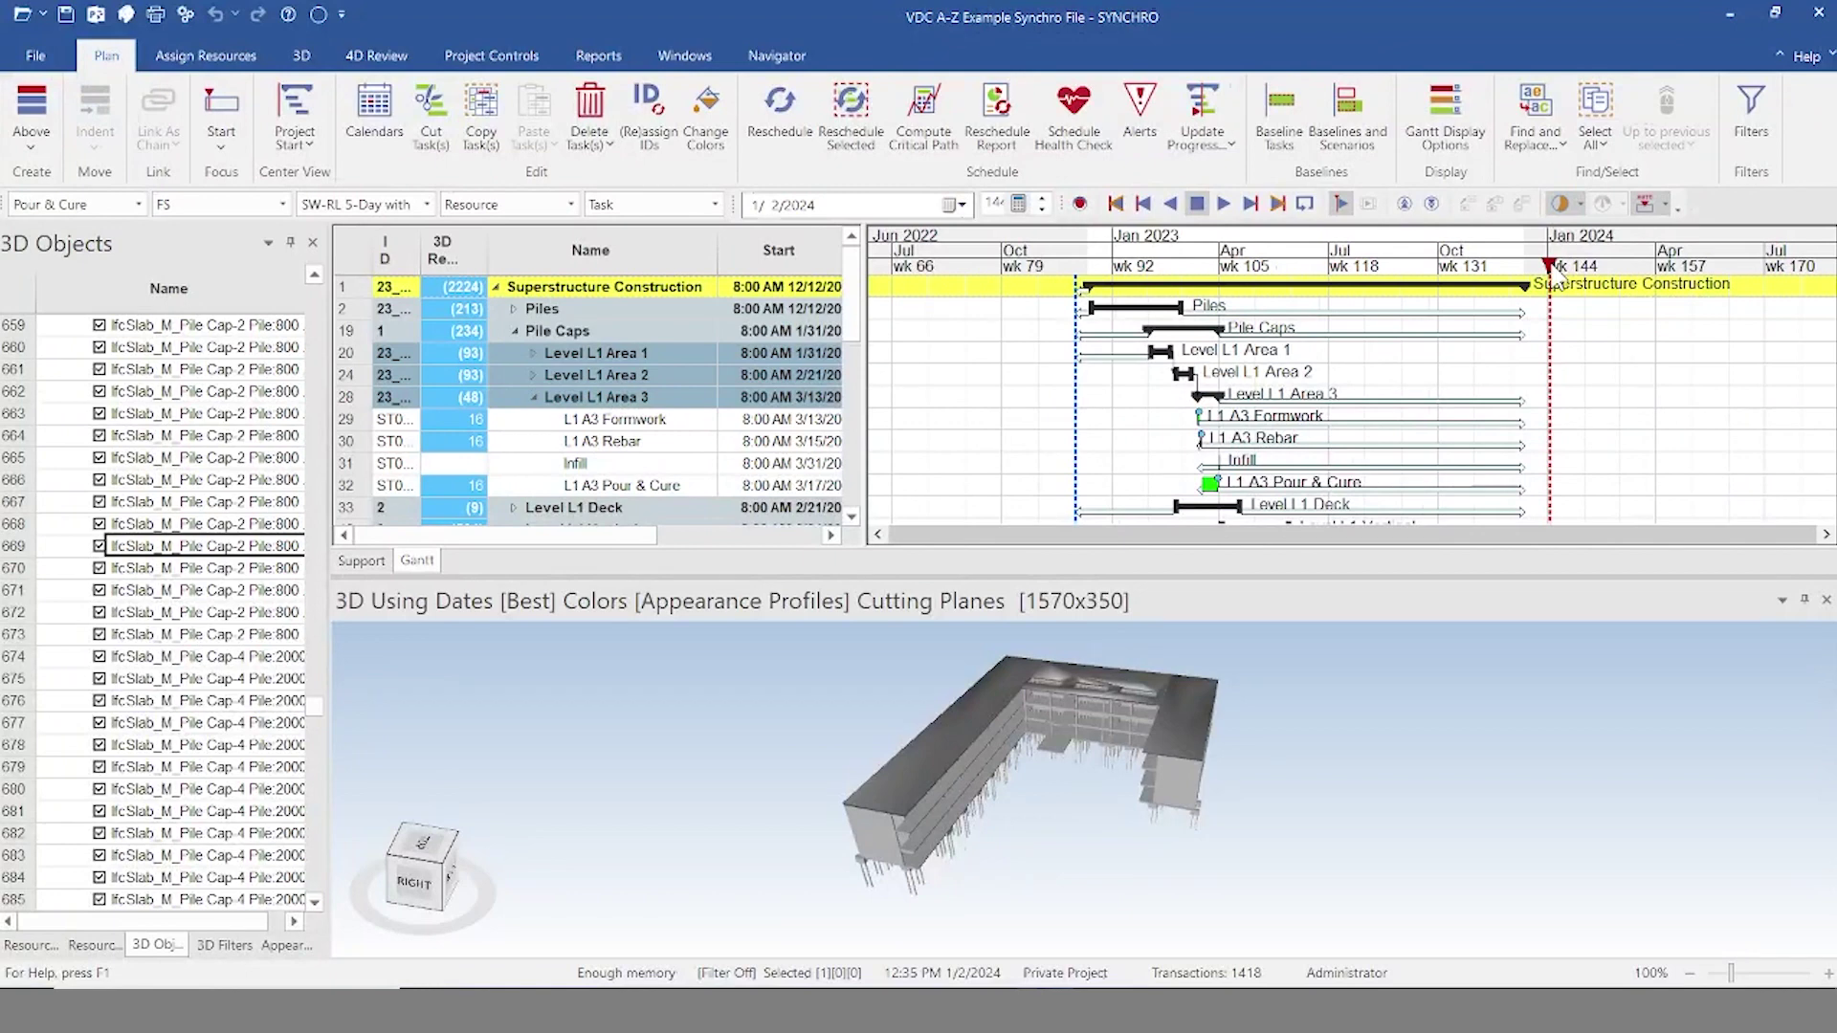
# Step: Rewind to before construction, replay the build to completion, then browse the ribbon tabs back to Plan
pyautogui.moveTo(1552, 277); pyautogui.dragTo(1036, 287)
pyautogui.moveTo(1044, 350)
pyautogui.mouseDown()
pyautogui.moveTo(1296, 292)
pyautogui.moveTo(1623, 276)
pyautogui.mouseUp()
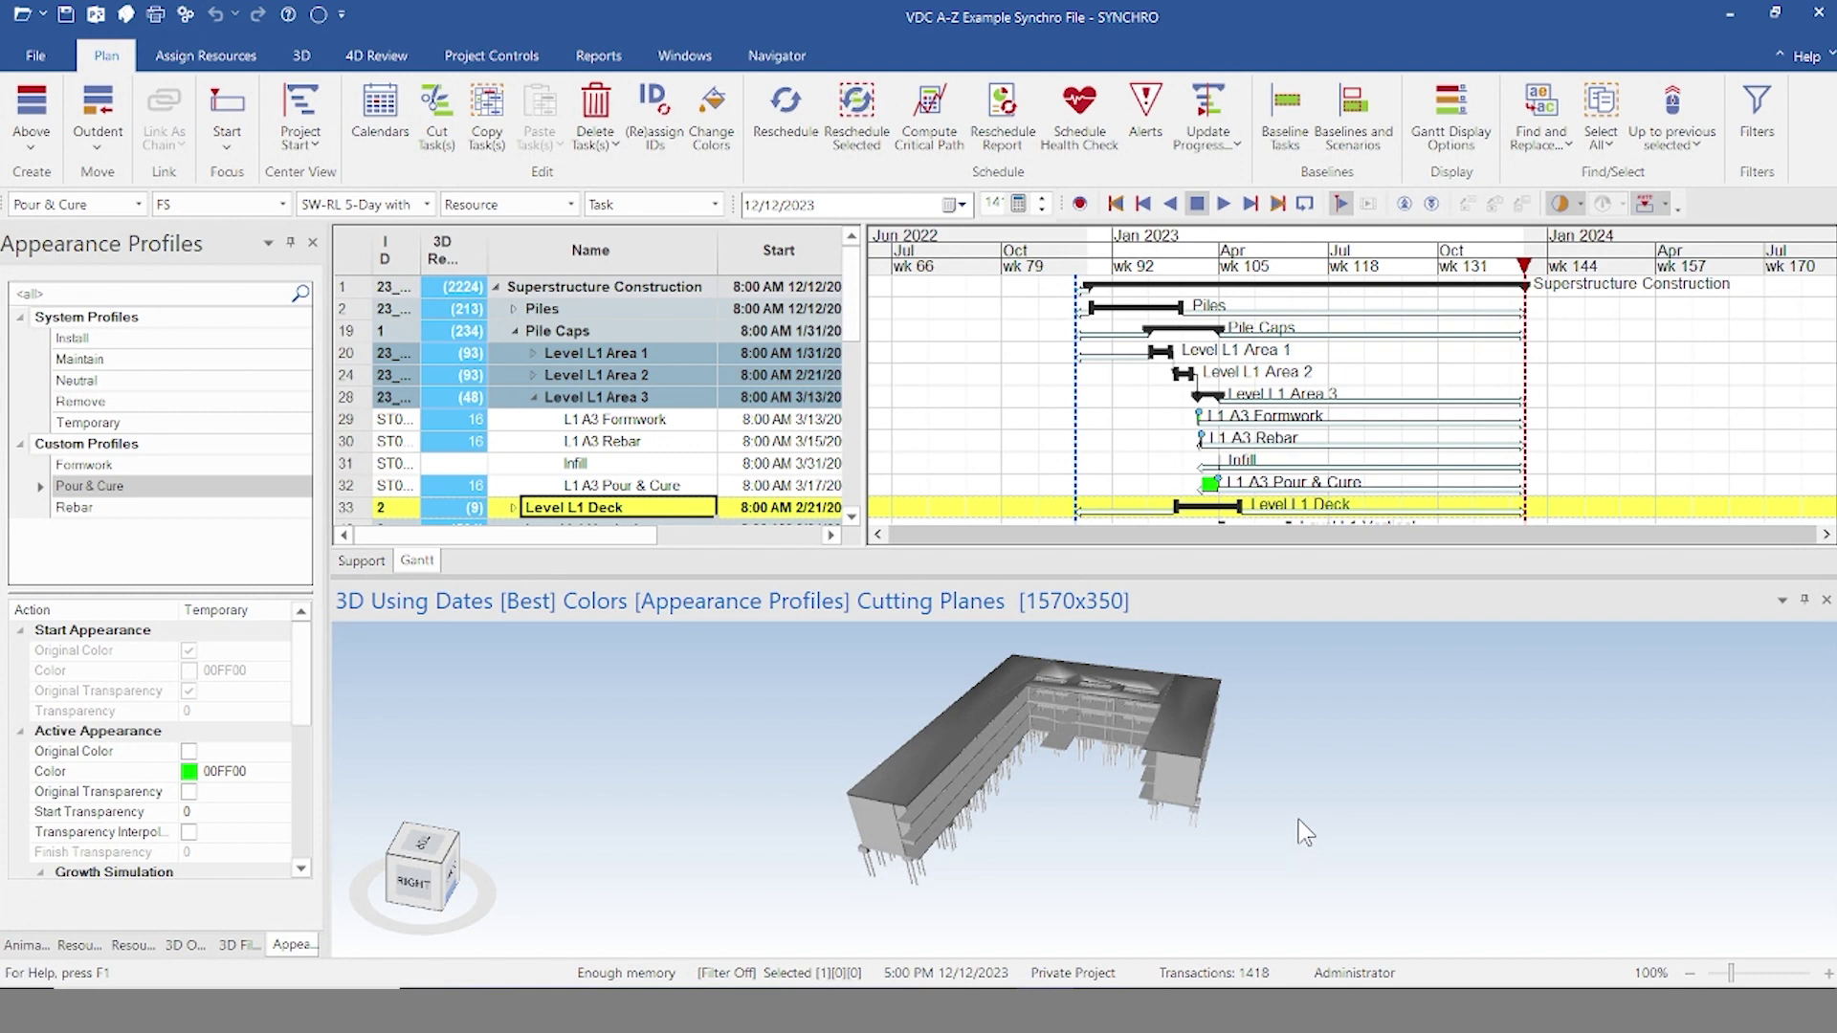
pyautogui.click(201, 56)
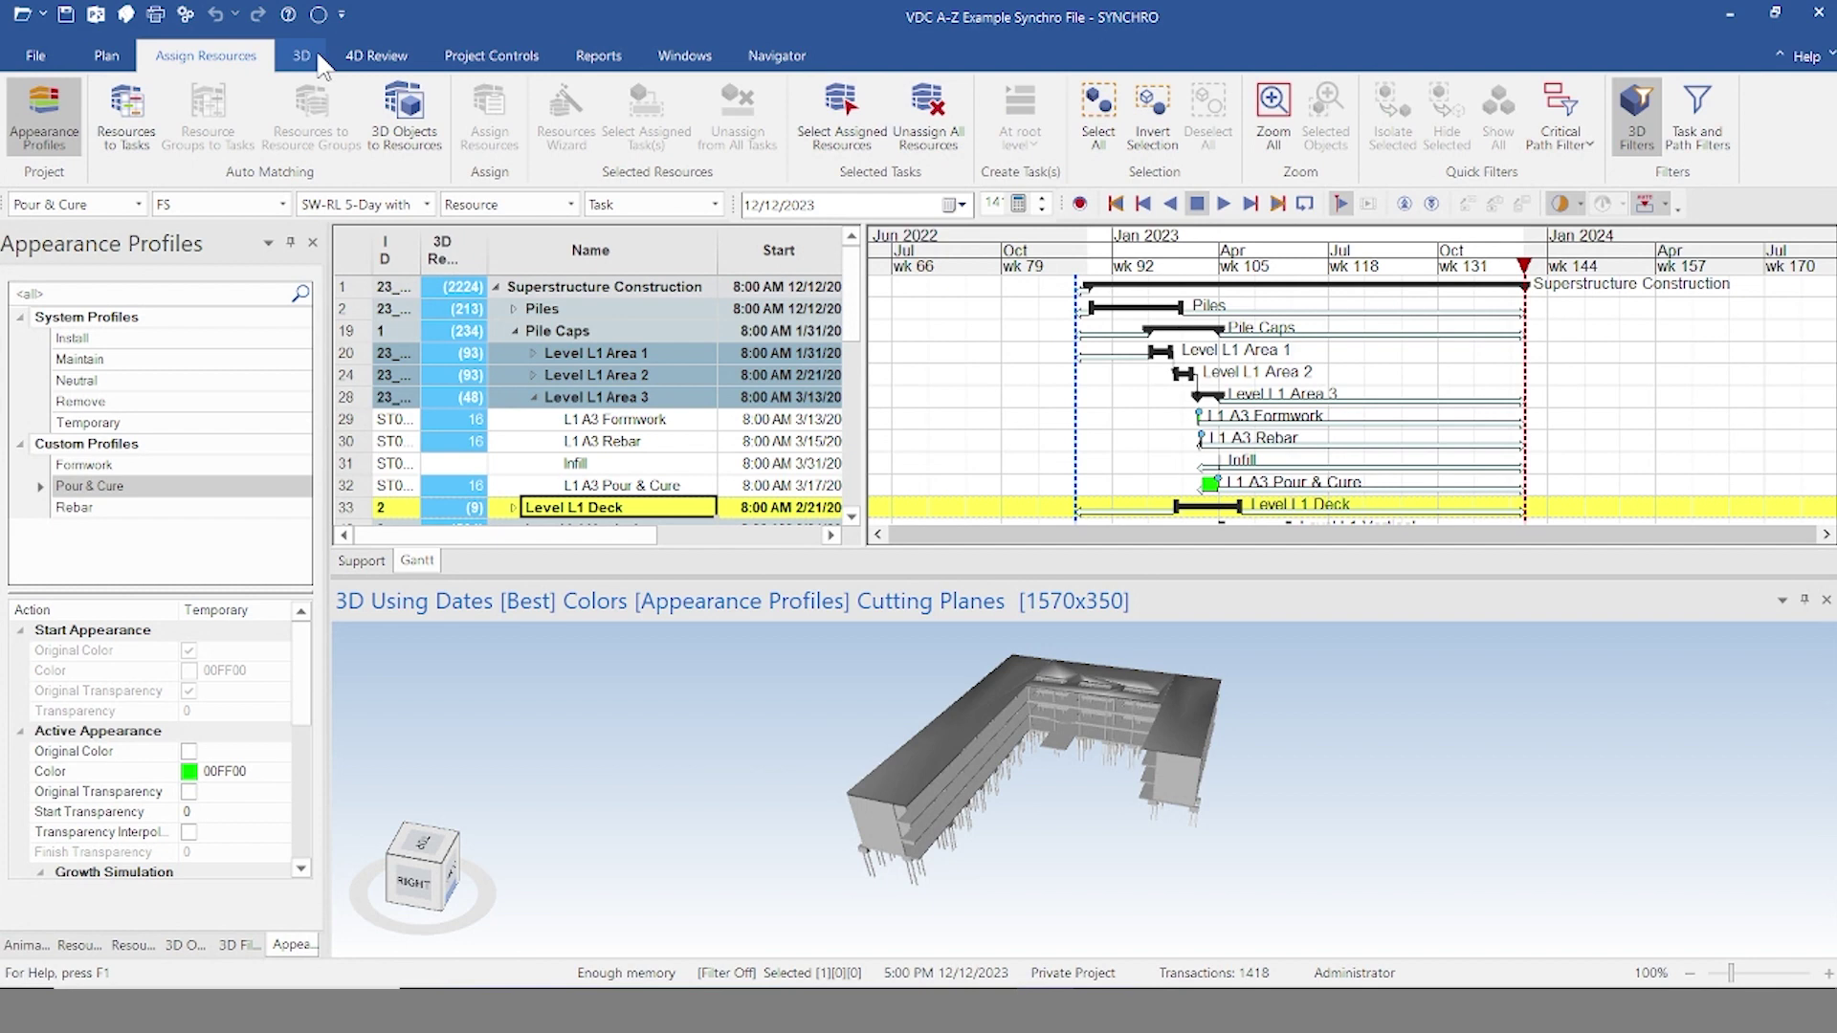
pyautogui.click(302, 56)
pyautogui.click(376, 56)
pyautogui.click(490, 56)
pyautogui.click(597, 56)
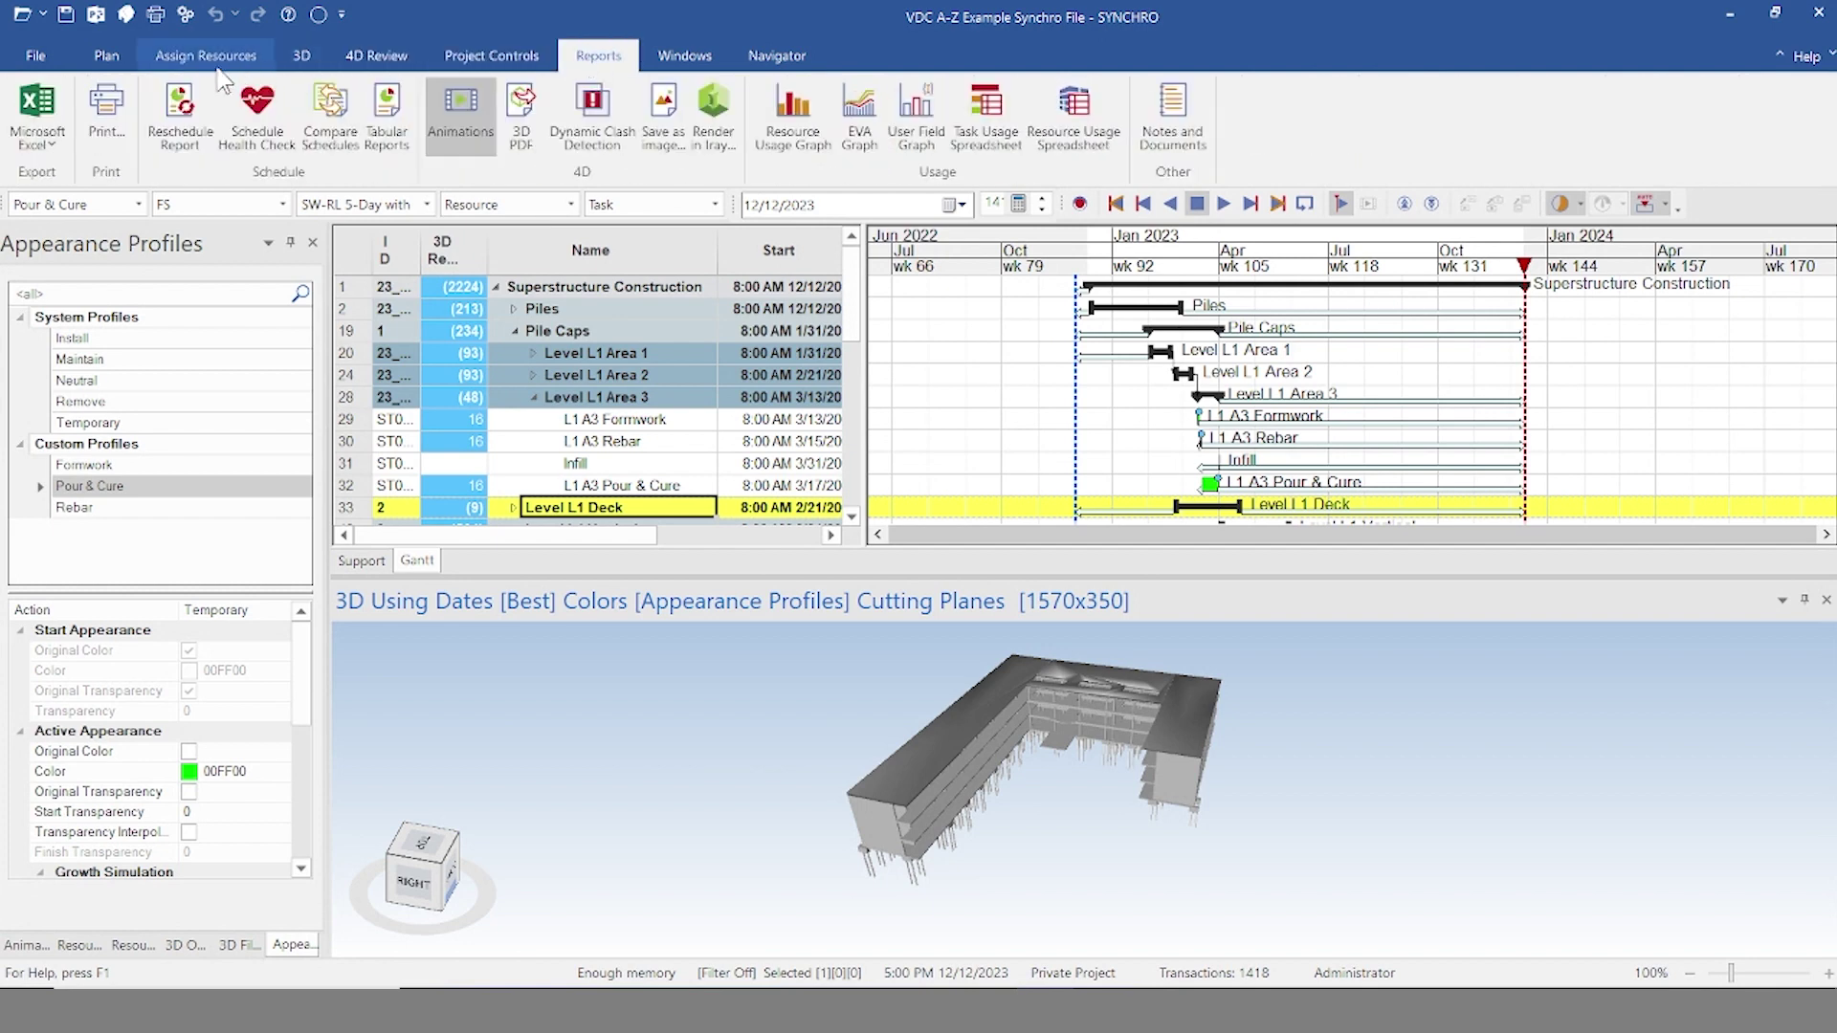
pyautogui.click(106, 56)
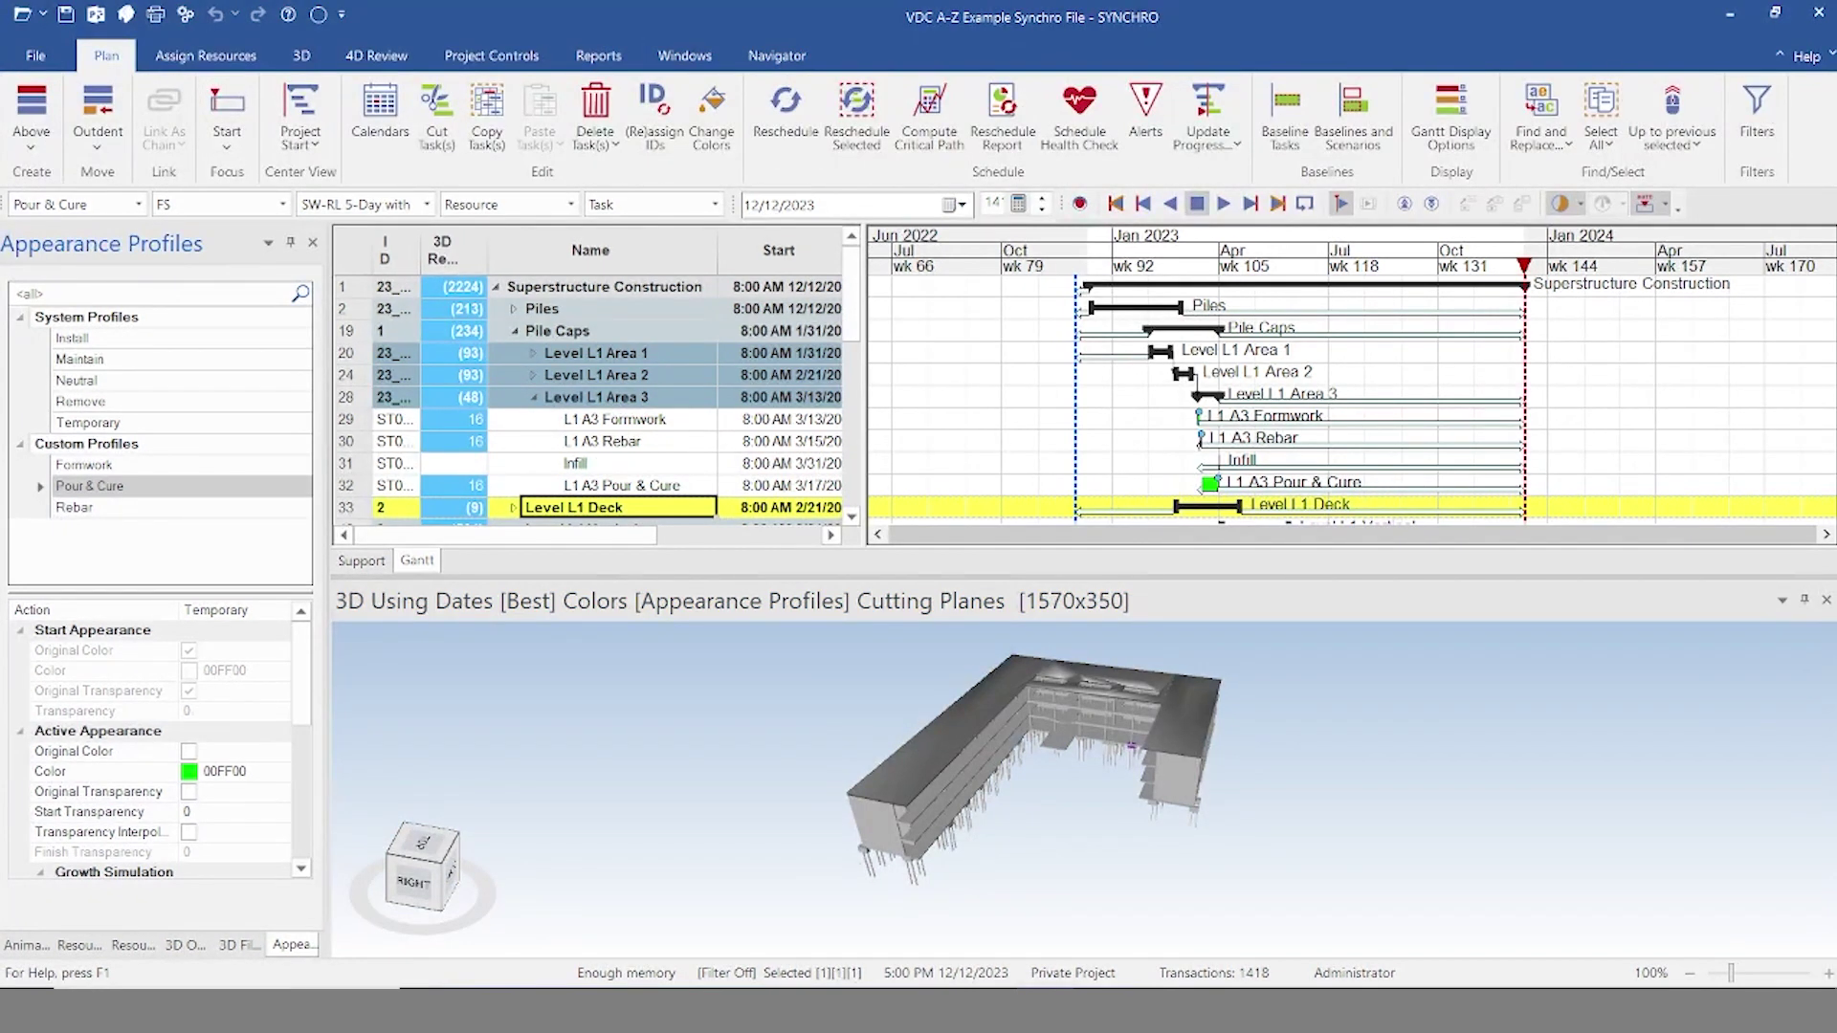